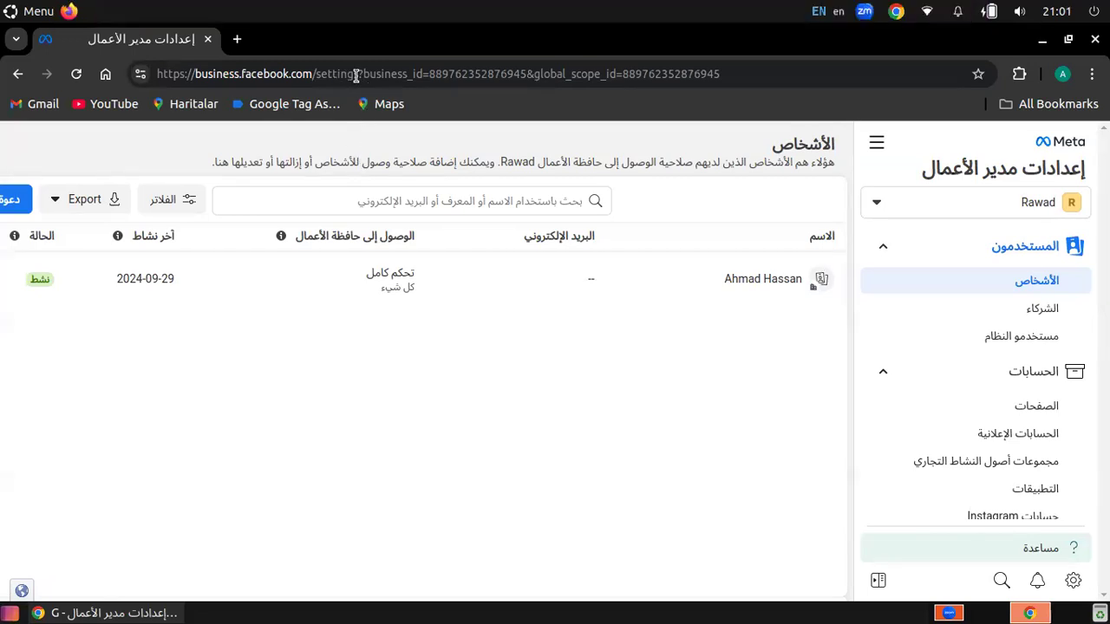
# Step: Open the business information page (معلومات النشاط التجاري) in the business settings and look through its sections
pyautogui.moveTo(355, 73); pyautogui.dragTo(194, 76)
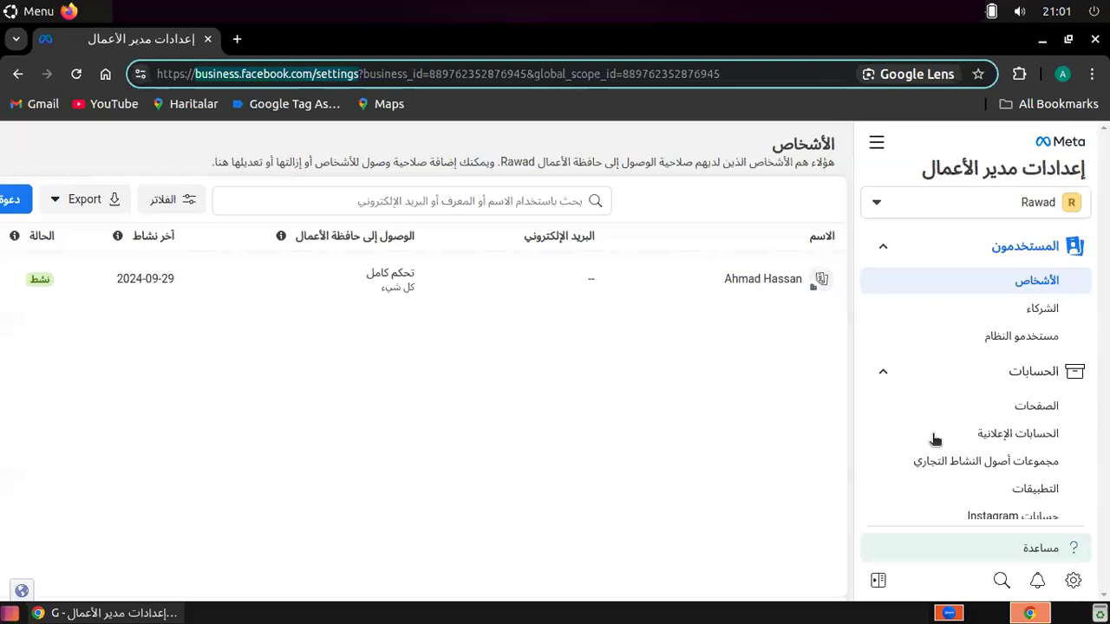
pyautogui.scroll(-2, 933, 438)
pyautogui.scroll(-3, 935, 440)
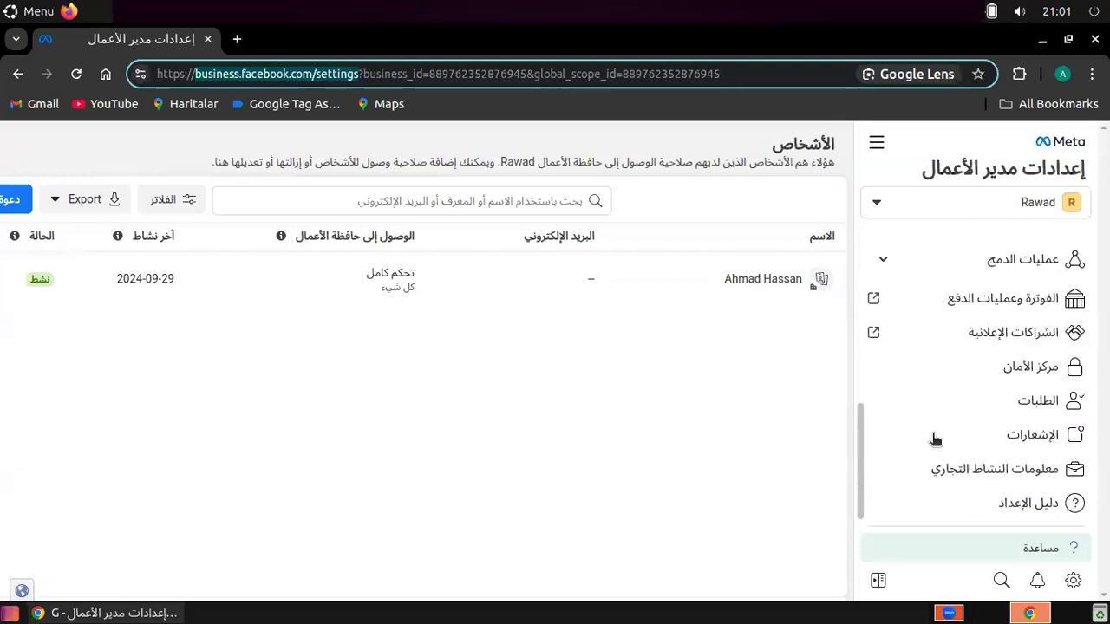
pyautogui.click(987, 473)
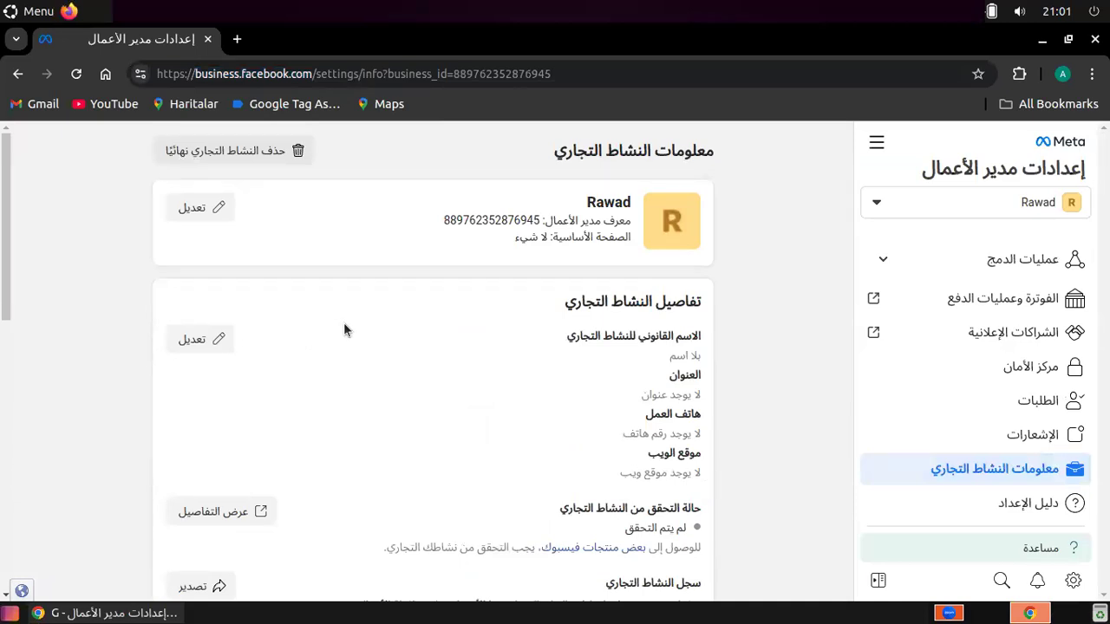
pyautogui.scroll(-10, 344, 330)
pyautogui.scroll(10, 289, 321)
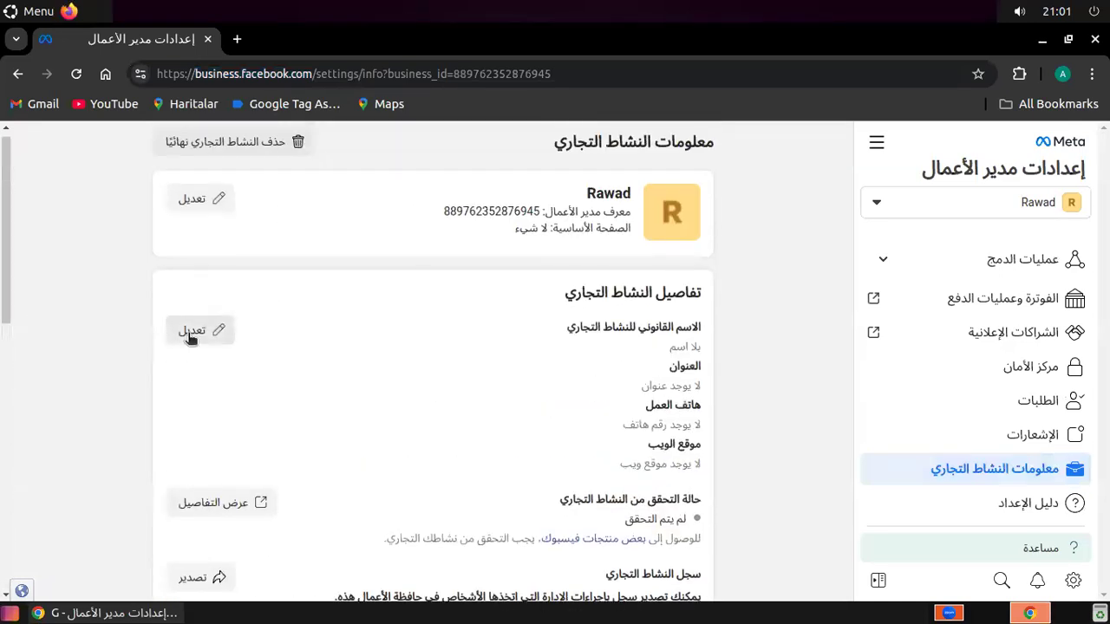
# Step: Examine the business details form from the legal name down to the optional tax ID, and close it without saving
pyautogui.click(189, 334)
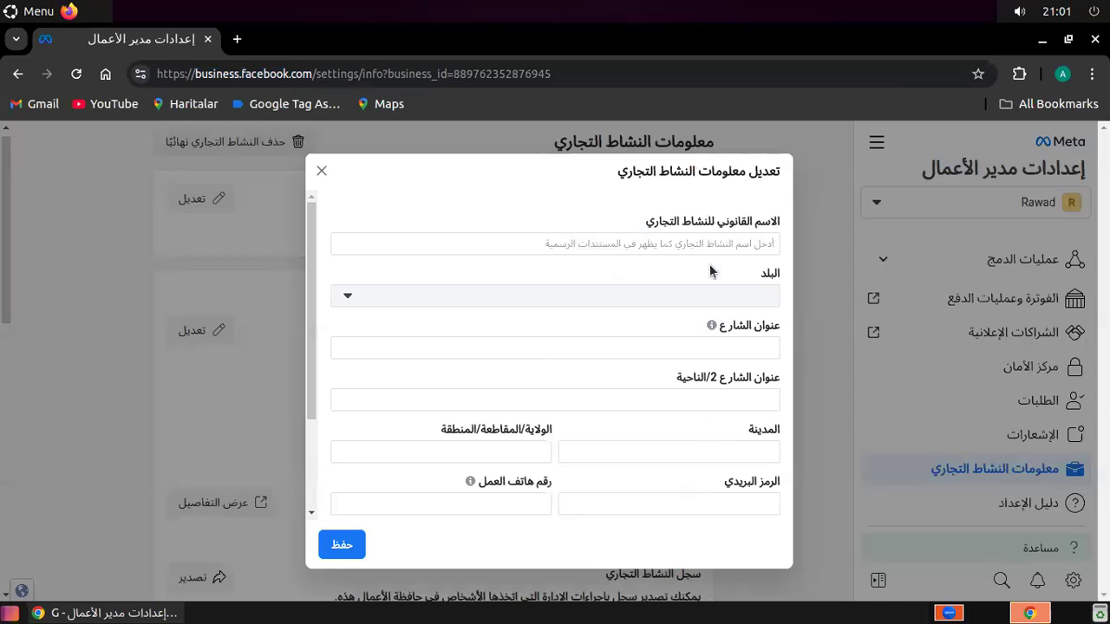
pyautogui.scroll(-3, 694, 442)
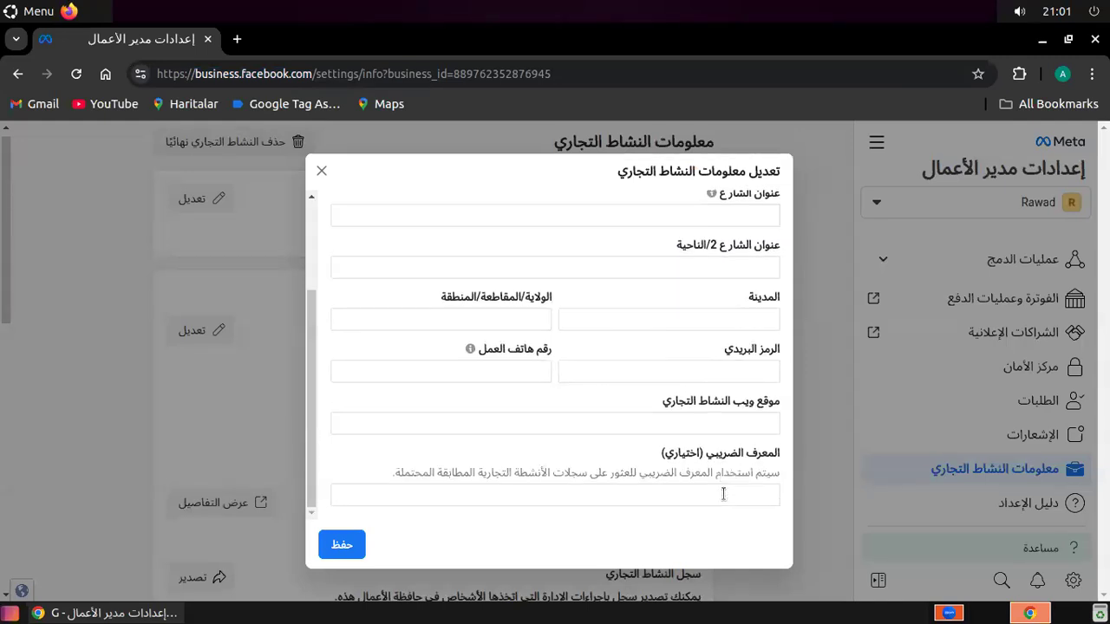
pyautogui.click(734, 492)
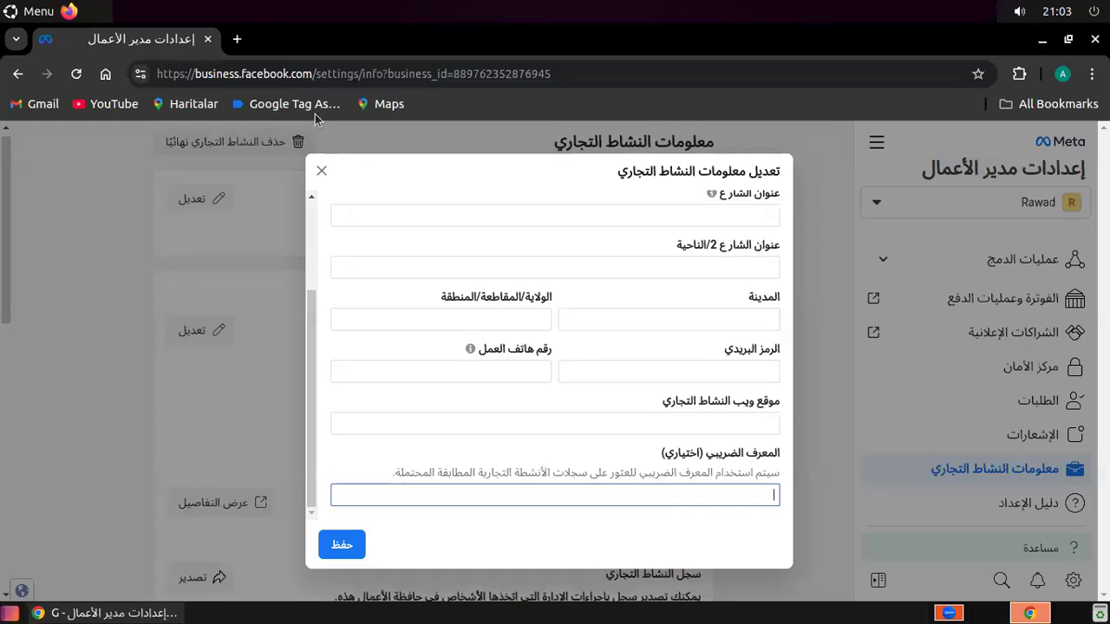
pyautogui.click(320, 172)
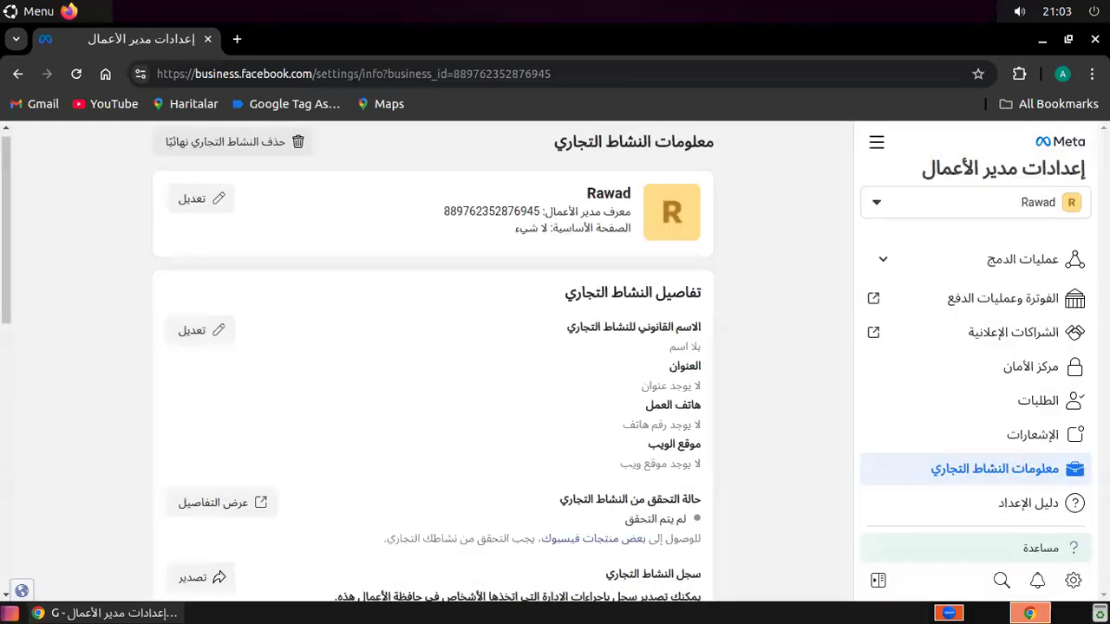
# Step: Open the People list (الأشخاص) under Users in the business settings
pyautogui.scroll(5, 1041, 408)
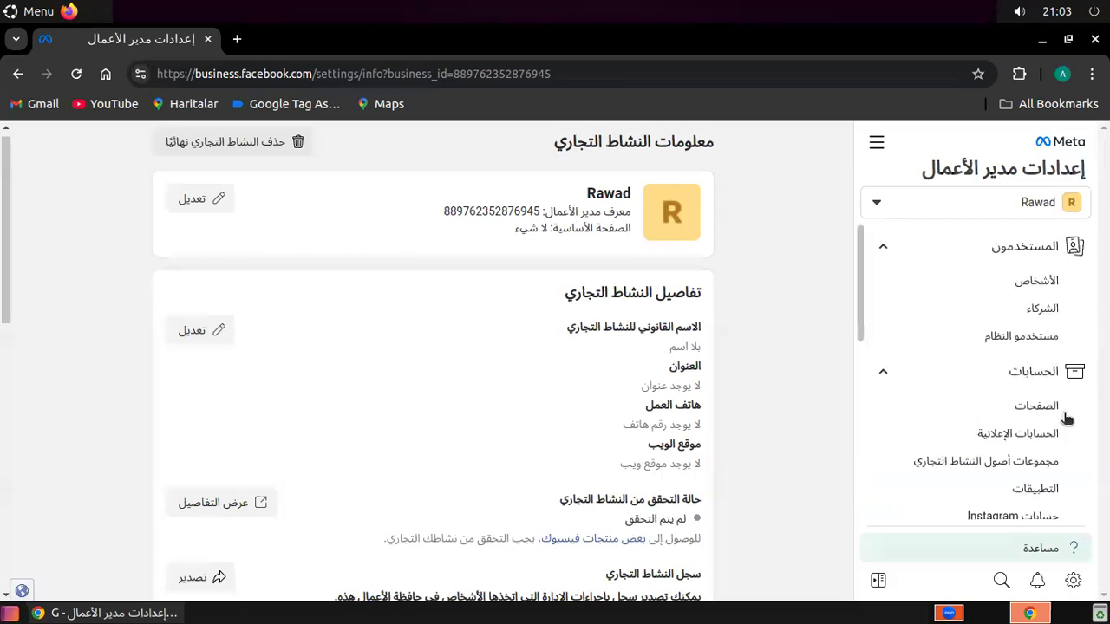
pyautogui.click(1008, 249)
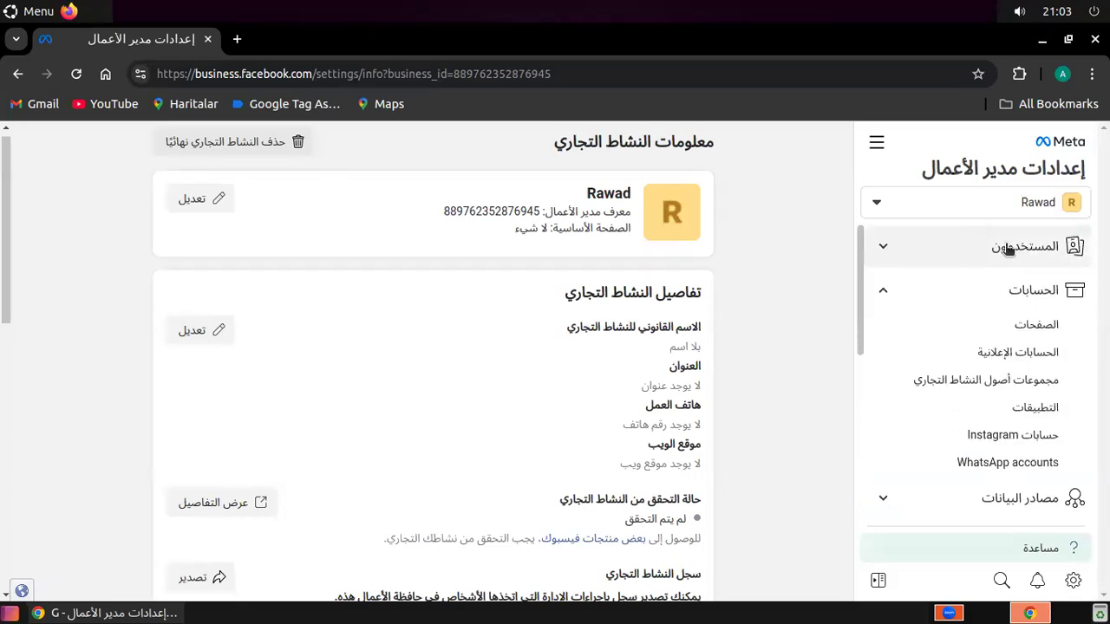
pyautogui.click(1007, 248)
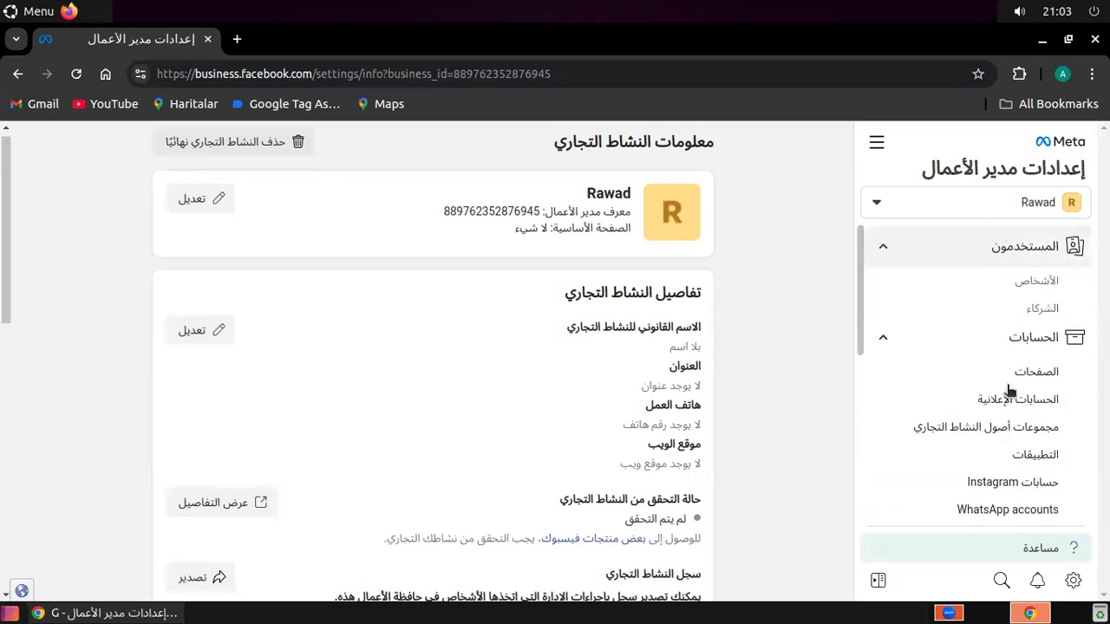
pyautogui.click(1036, 282)
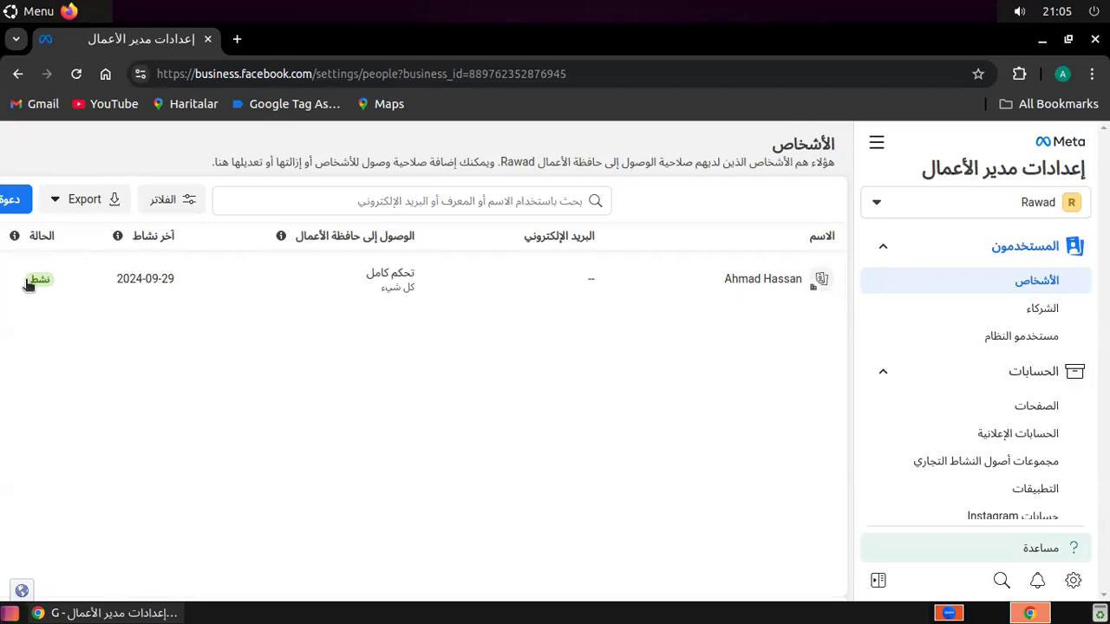
# Step: Look over the form for inviting people by e-mail without sending anything, and view the Partners list before returning to People
pyautogui.click(9, 201)
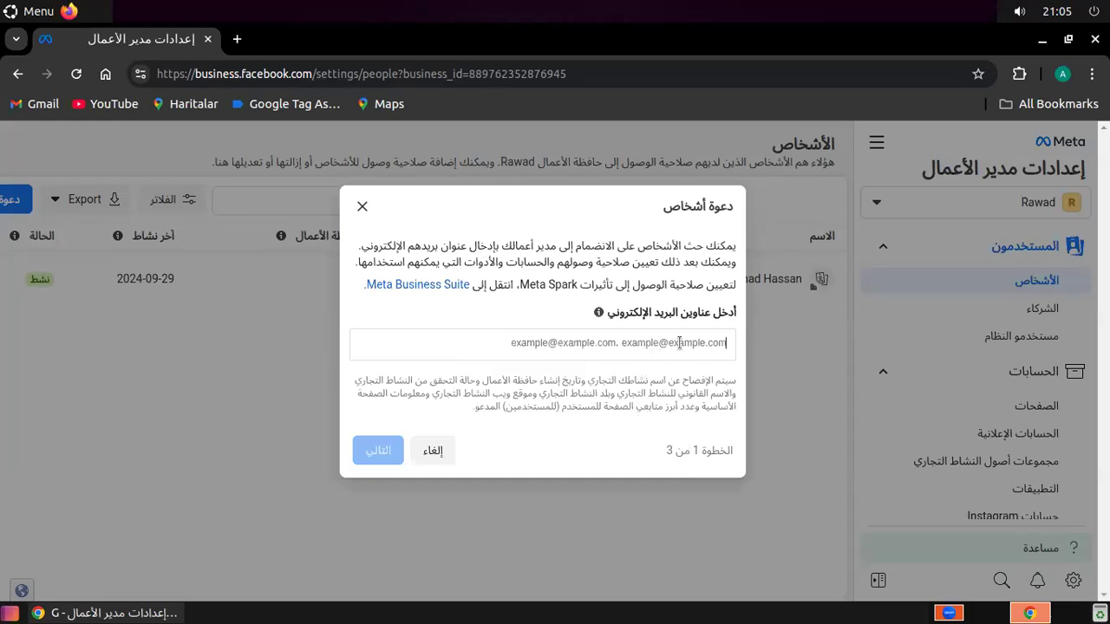
pyautogui.click(577, 343)
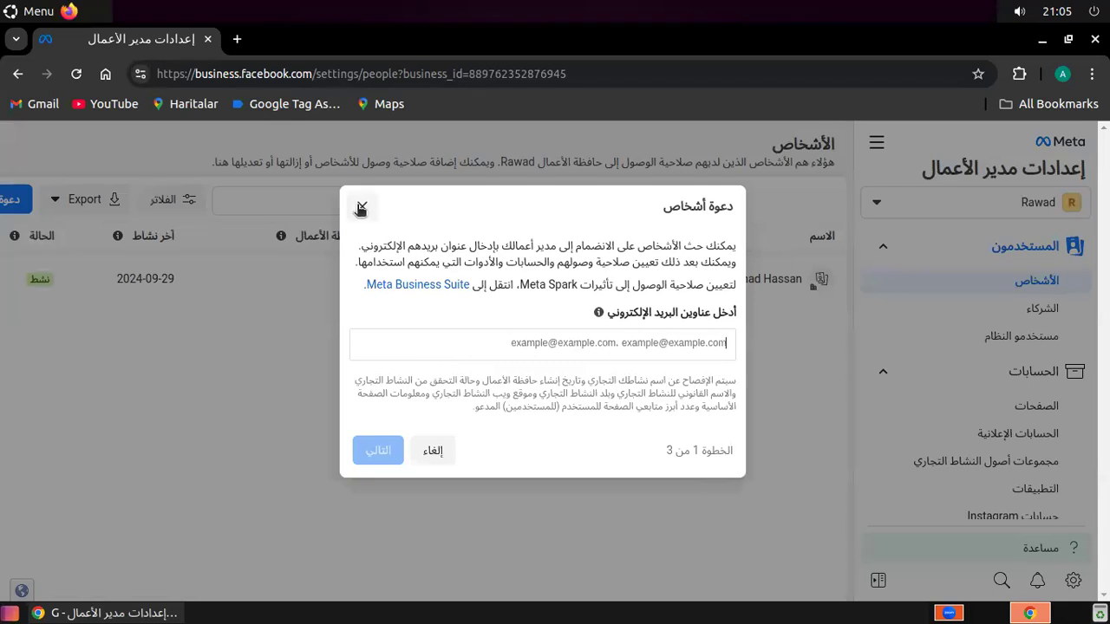
pyautogui.click(361, 208)
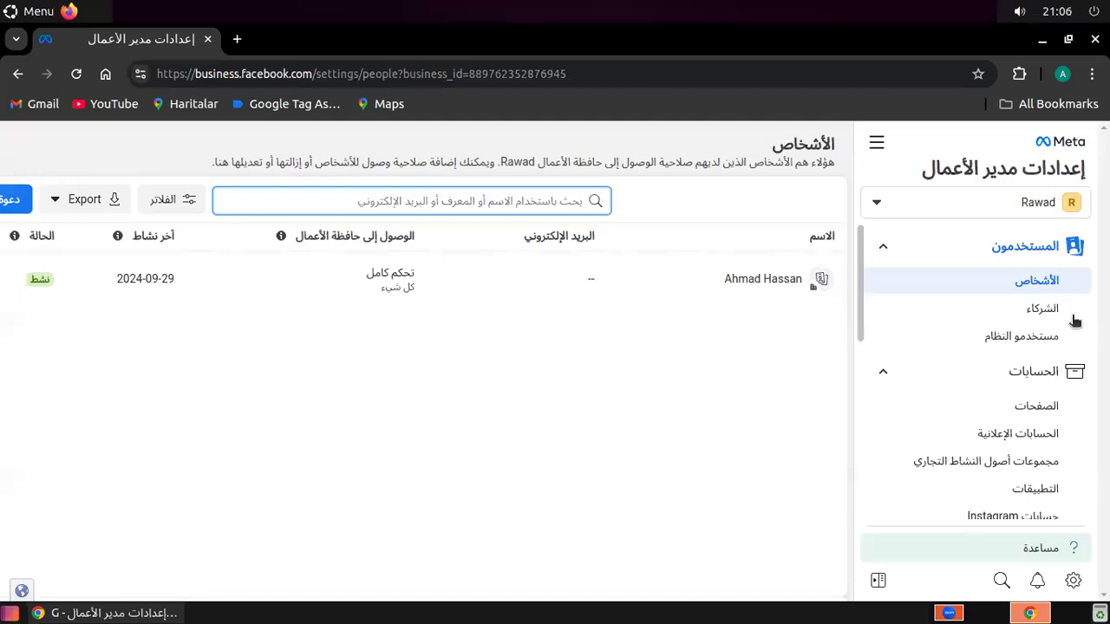
pyautogui.click(1046, 311)
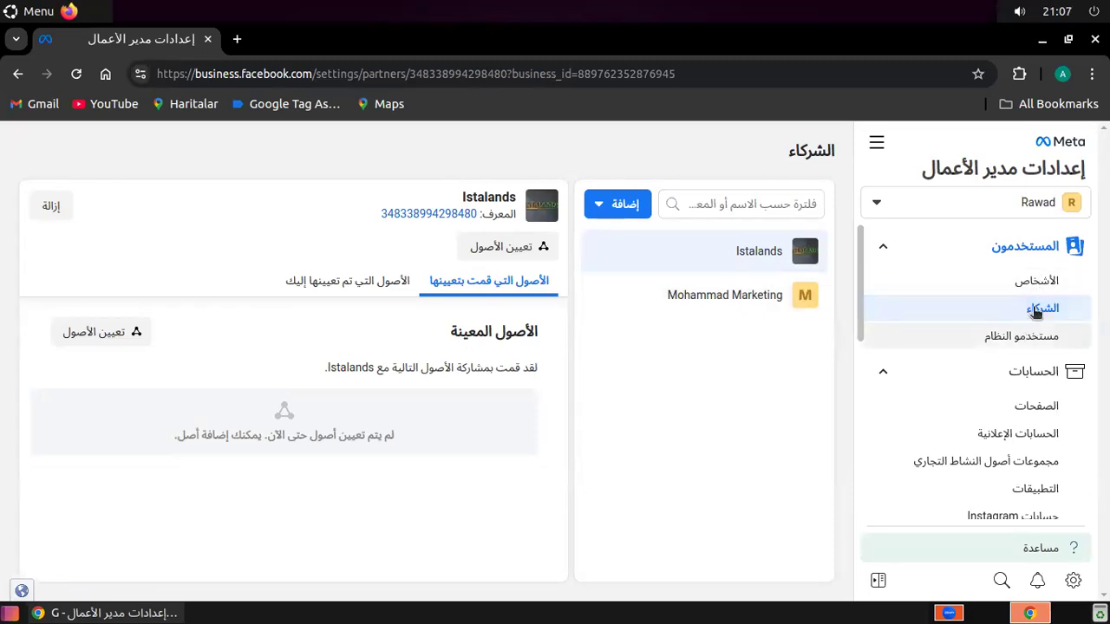
pyautogui.click(1040, 286)
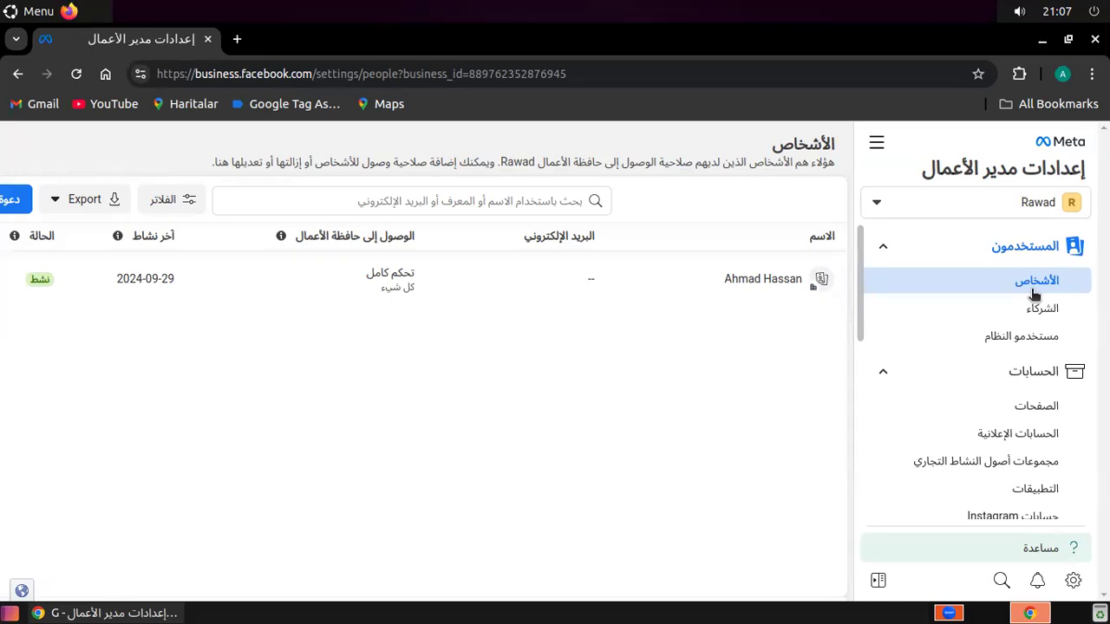
# Step: Open the Pages section (الصفحات) under Accounts and start creating a new Facebook page
pyautogui.click(1037, 407)
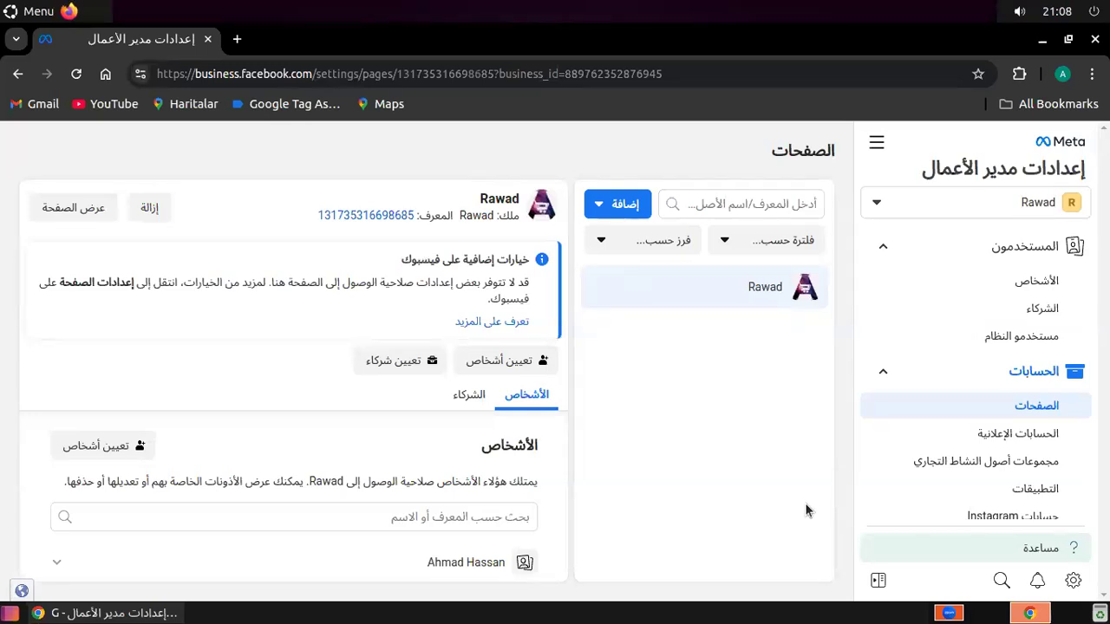
pyautogui.click(619, 206)
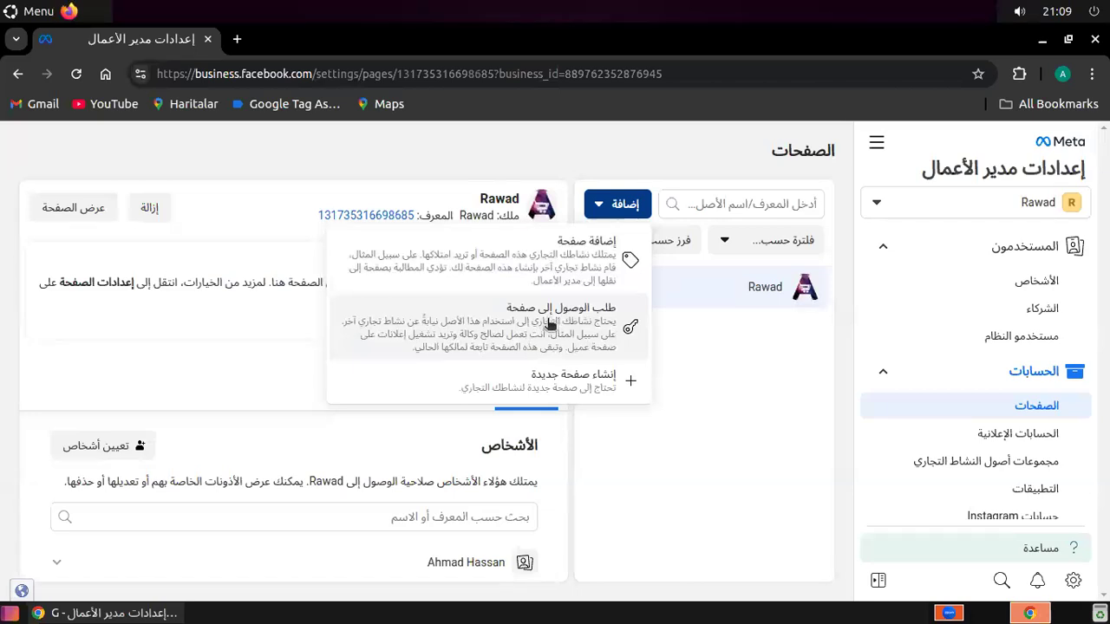
pyautogui.click(571, 379)
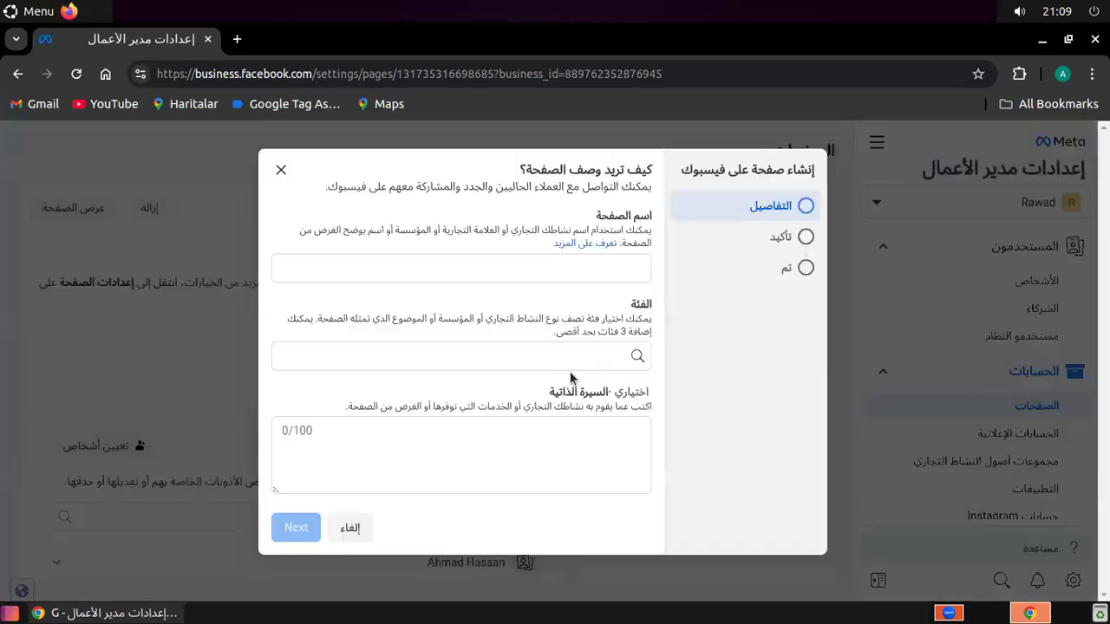
pyautogui.click(605, 268)
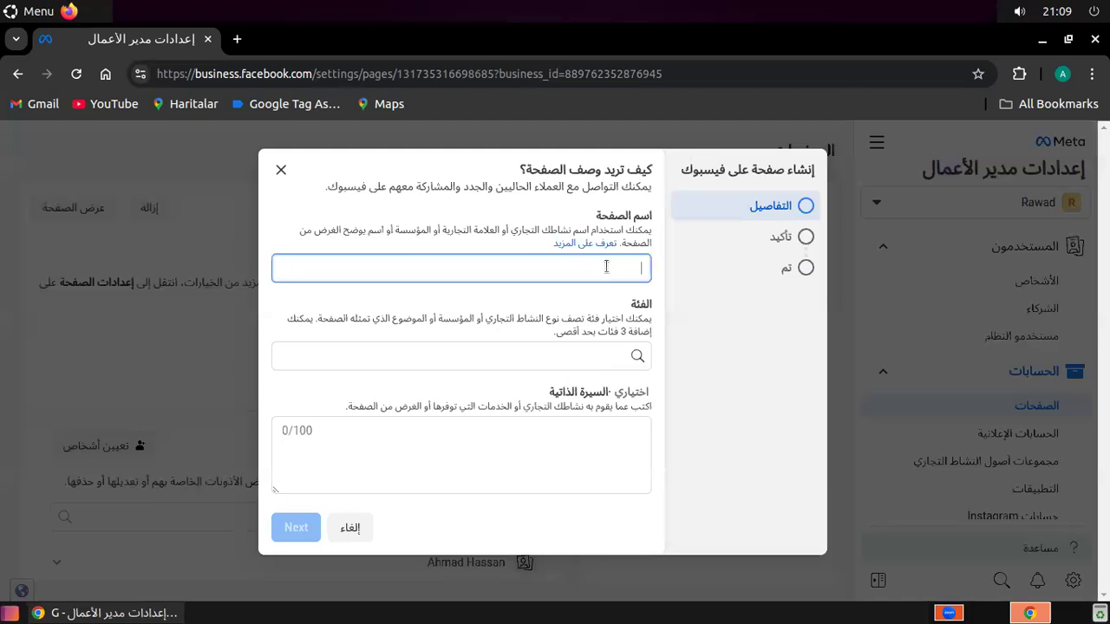
# Step: Add the categories متجر ملابس and متجر أحذية to the new page
pyautogui.click(617, 355)
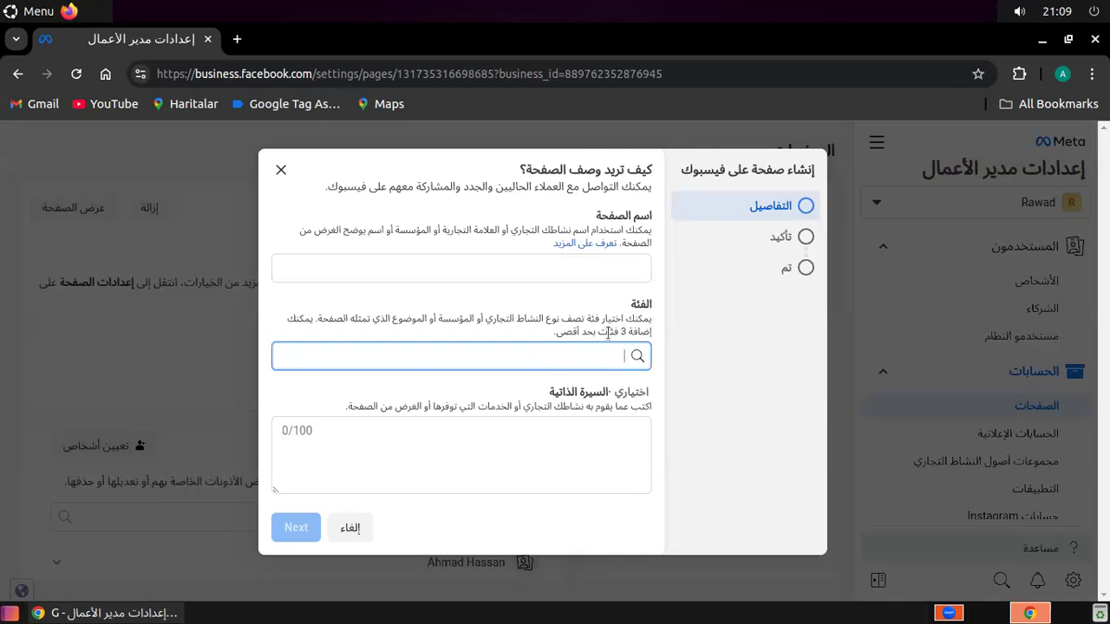
pyautogui.moveTo(608, 332); pyautogui.dragTo(610, 357)
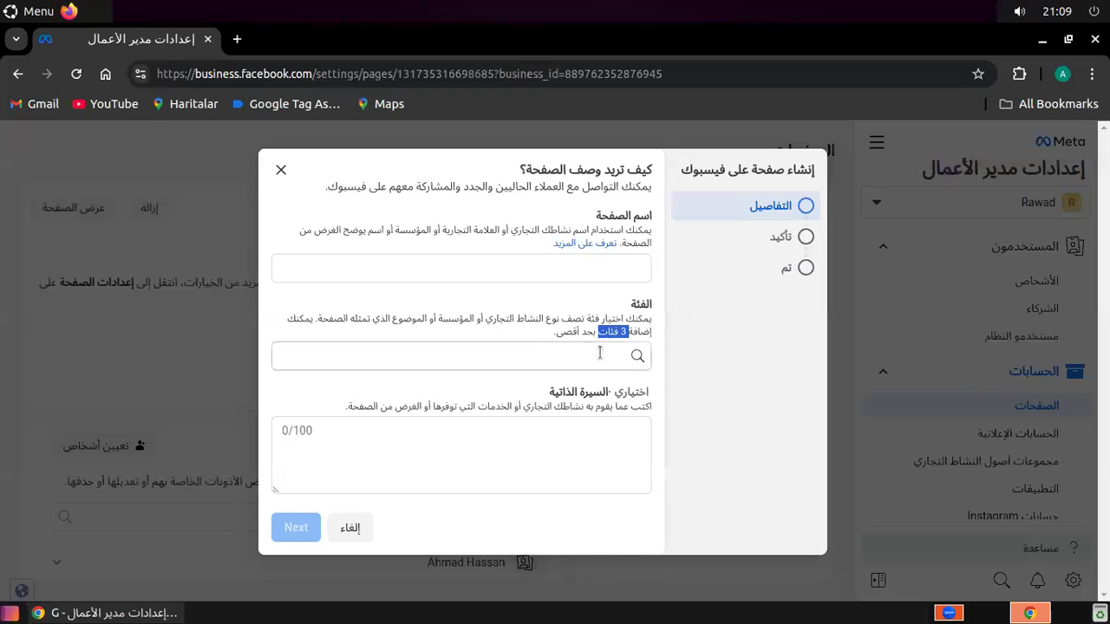
pyautogui.click(600, 354)
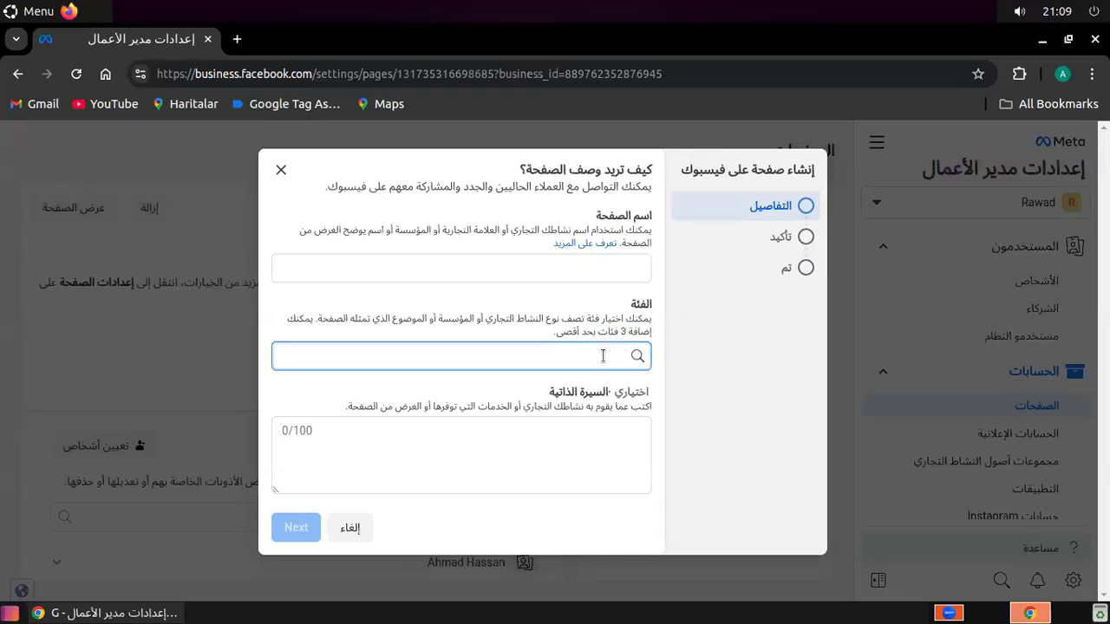
pyautogui.write('ملابس')
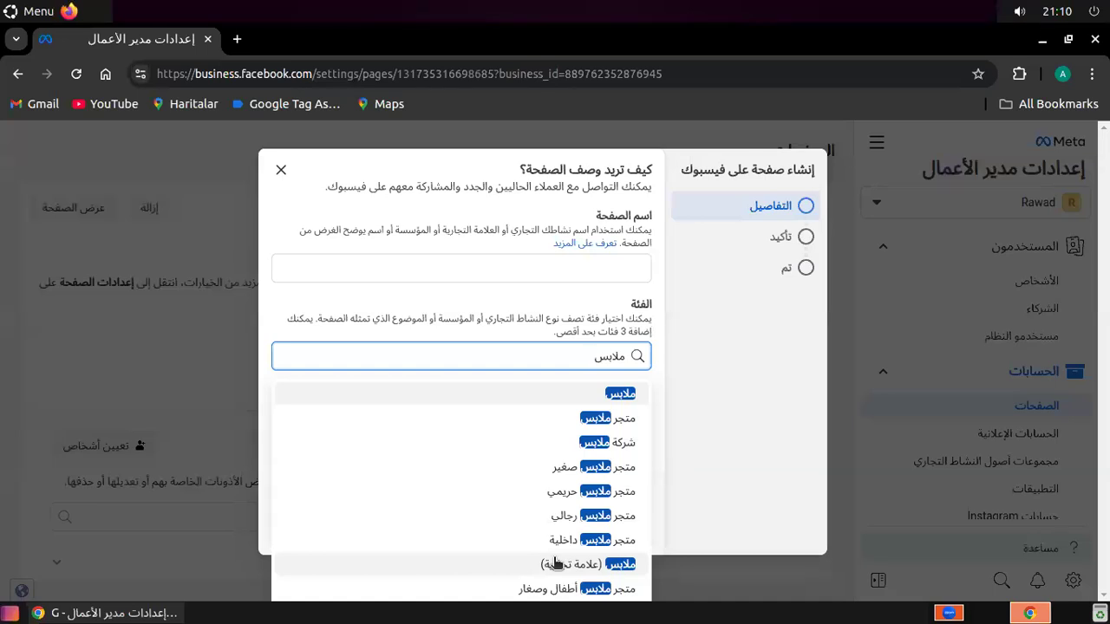
pyautogui.click(621, 419)
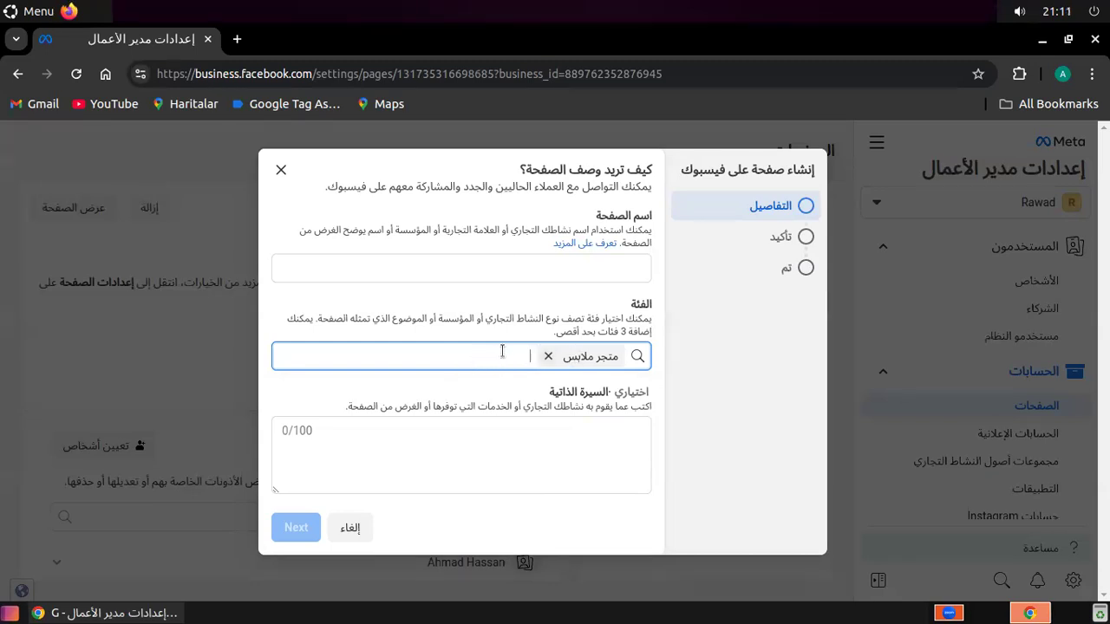
pyautogui.write('احذية')
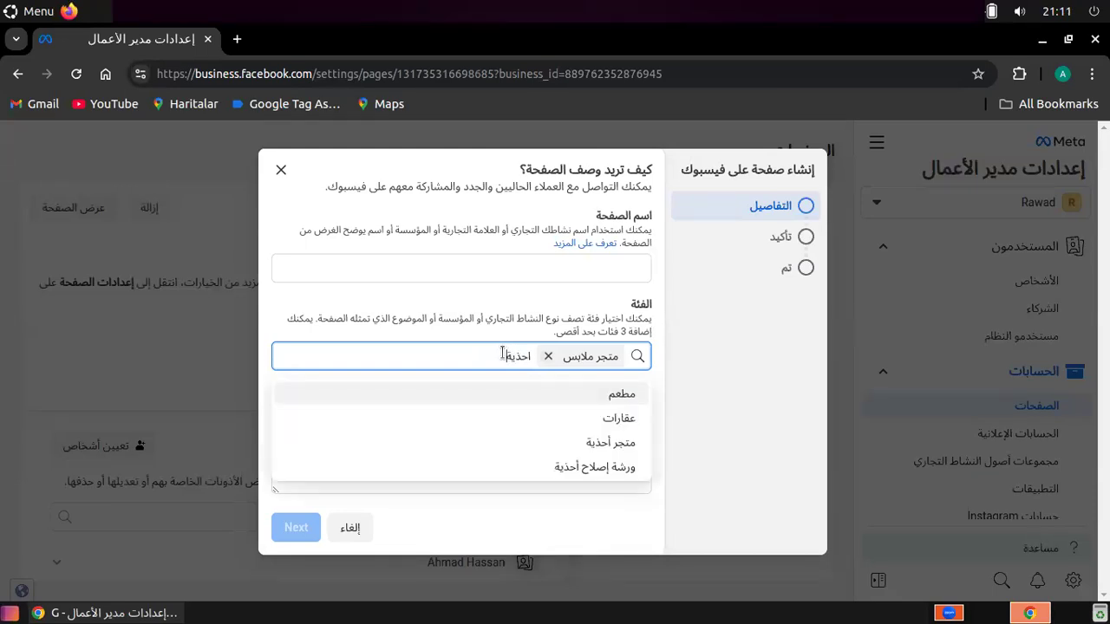
pyautogui.click(607, 444)
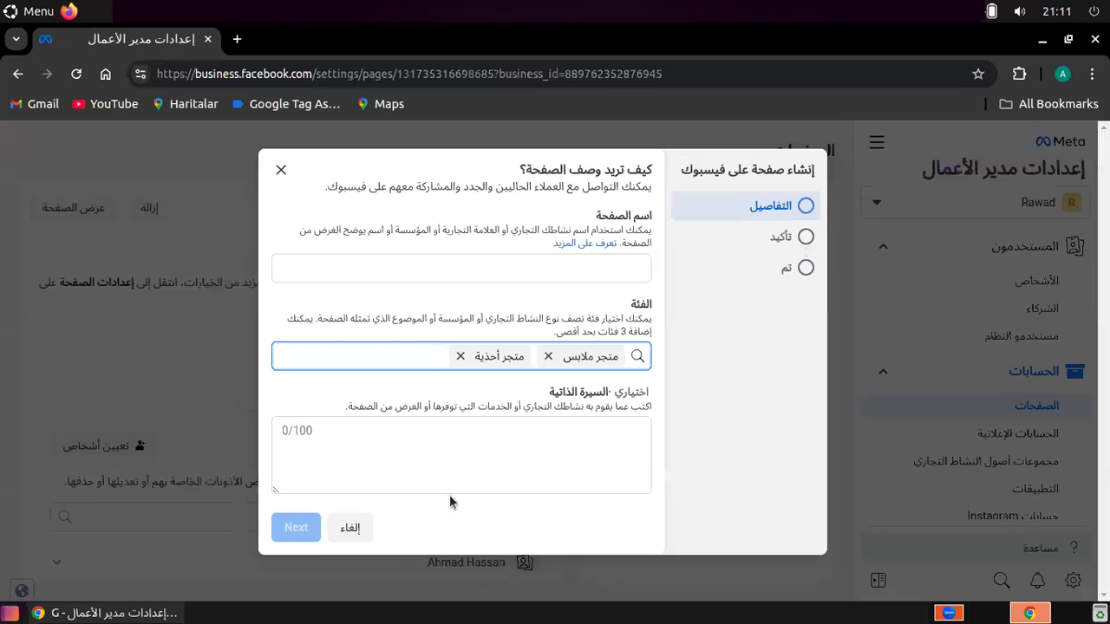
# Step: Cancel the new page with its bio left empty, and review the available options for adding a page
pyautogui.click(457, 458)
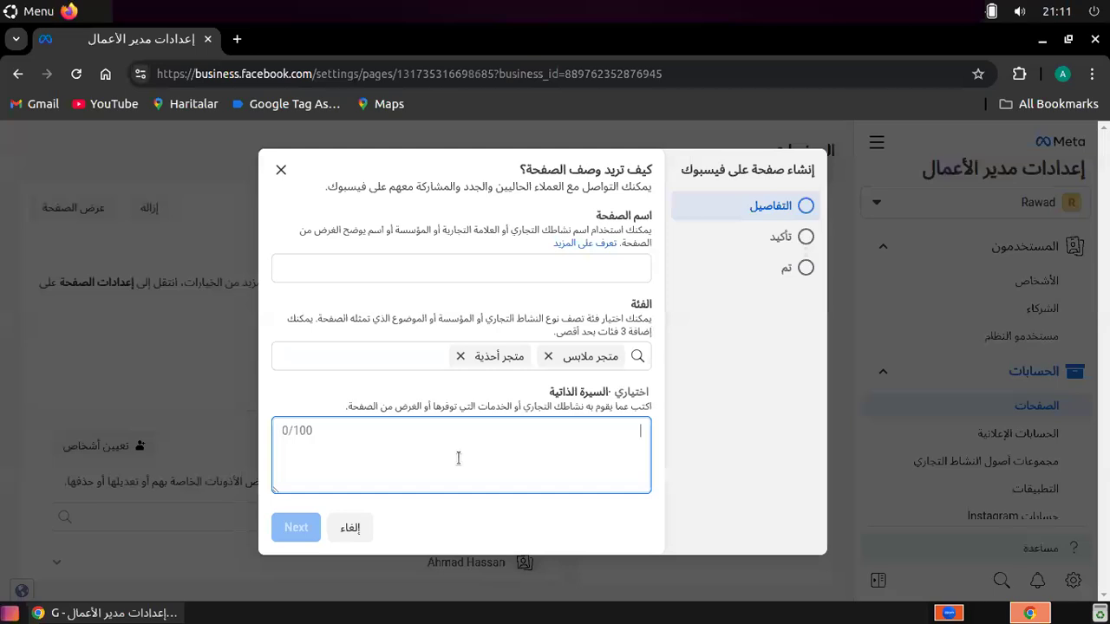
pyautogui.click(350, 535)
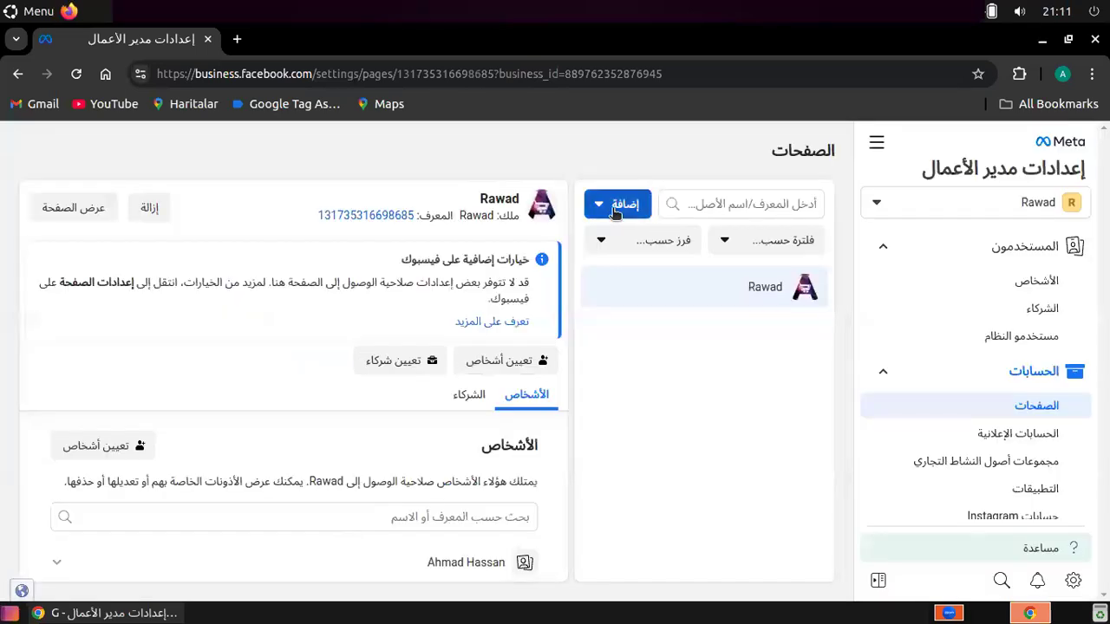
pyautogui.click(609, 210)
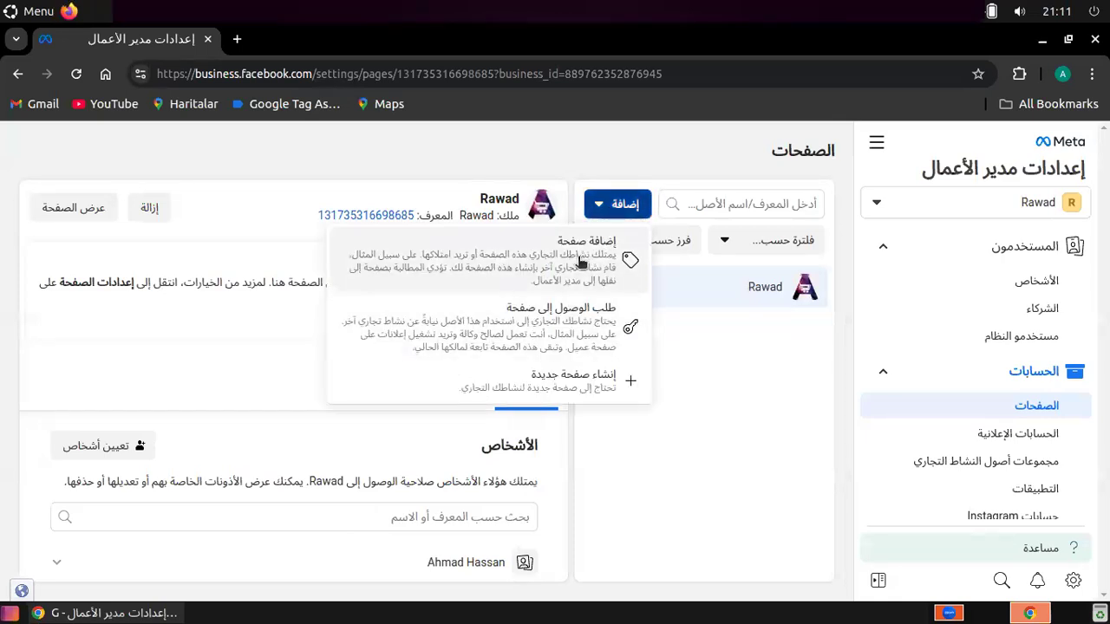
pyautogui.click(683, 459)
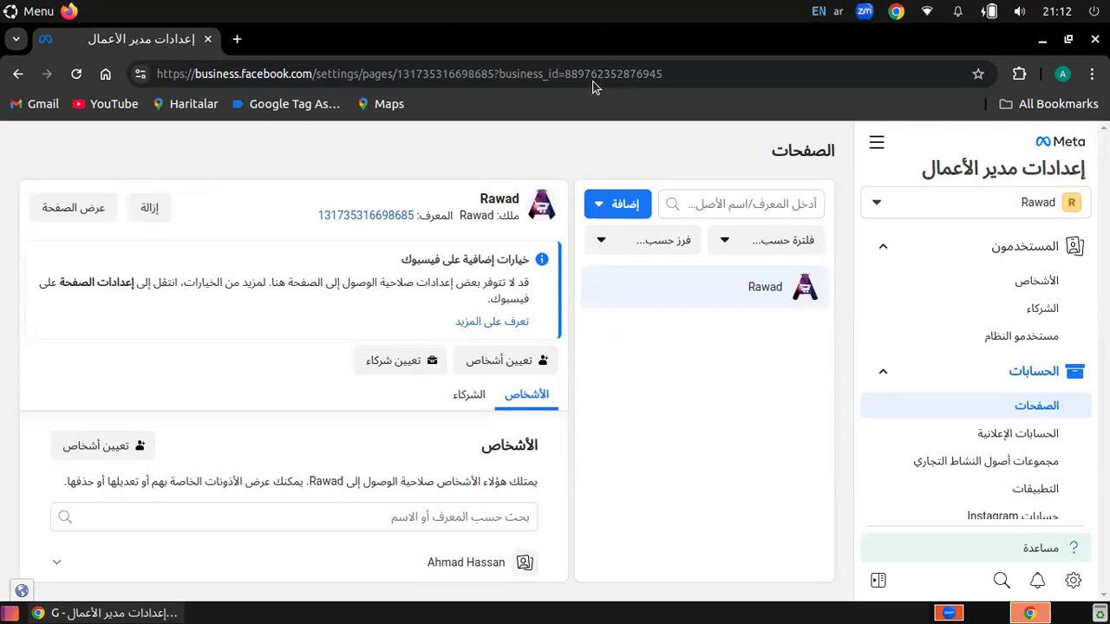
# Step: Open the Facebook website in a new browser tab
pyautogui.click(237, 40)
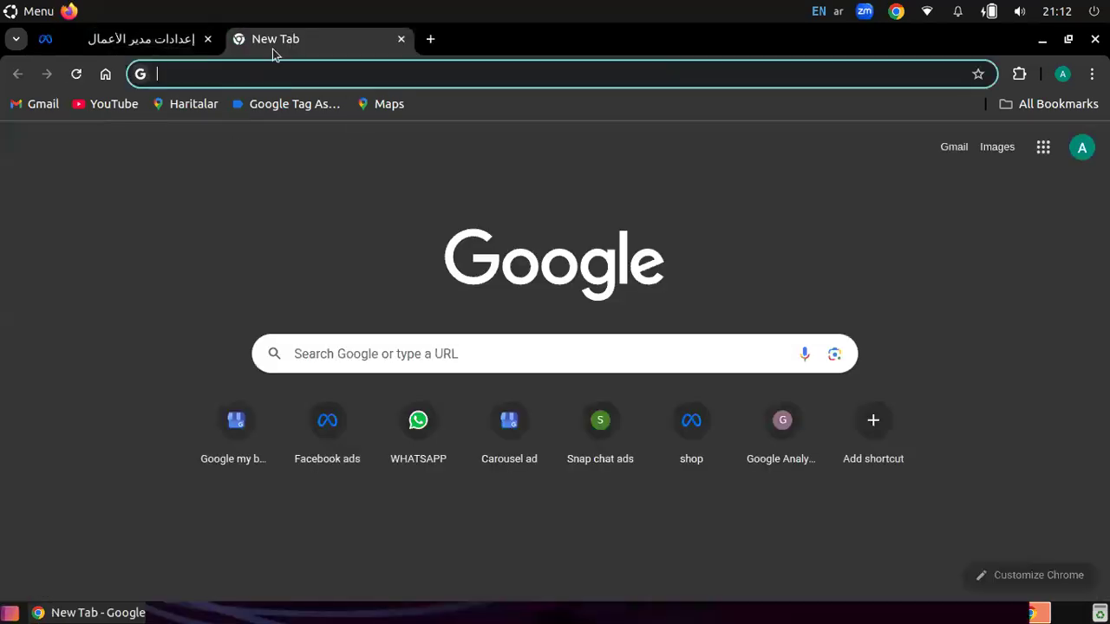
pyautogui.click(249, 75)
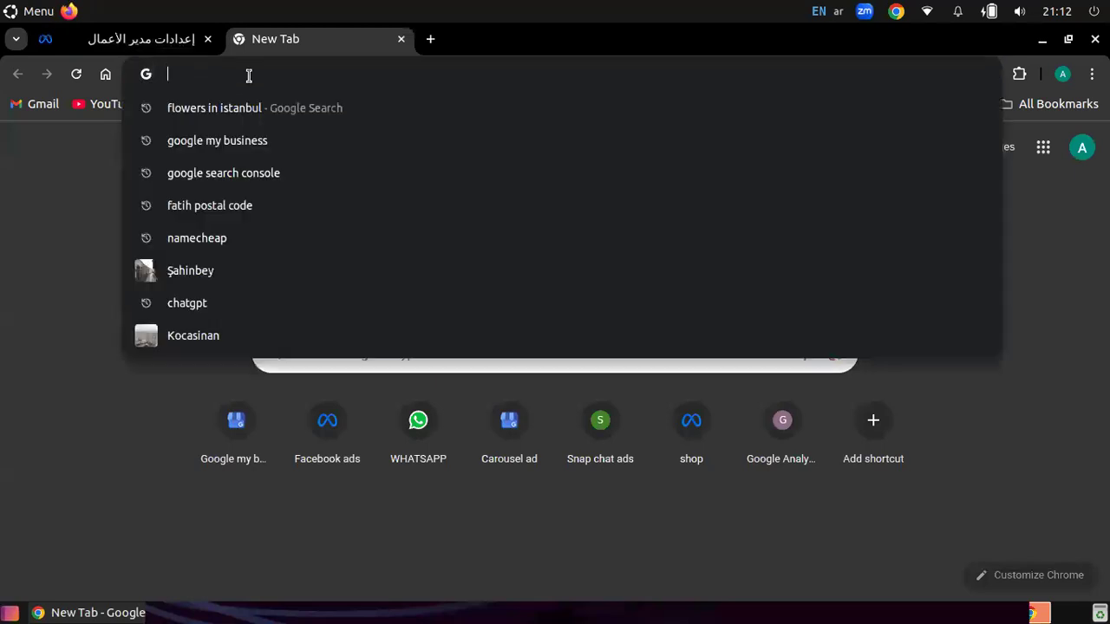
pyautogui.write('بشؤث')
pyautogui.press('BackSpace')
pyautogui.press('BackSpace')
pyautogui.press('BackSpace')
pyautogui.press('BackSpace')
pyautogui.hotkey('alt', 'shift')
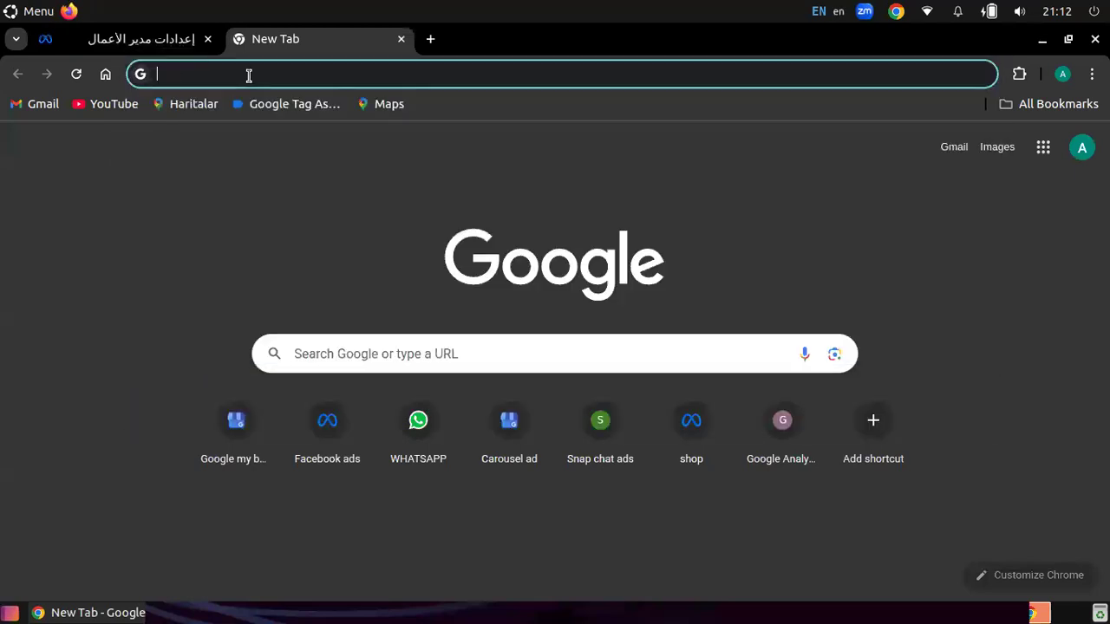
pyautogui.write('face')
pyautogui.press('Return')
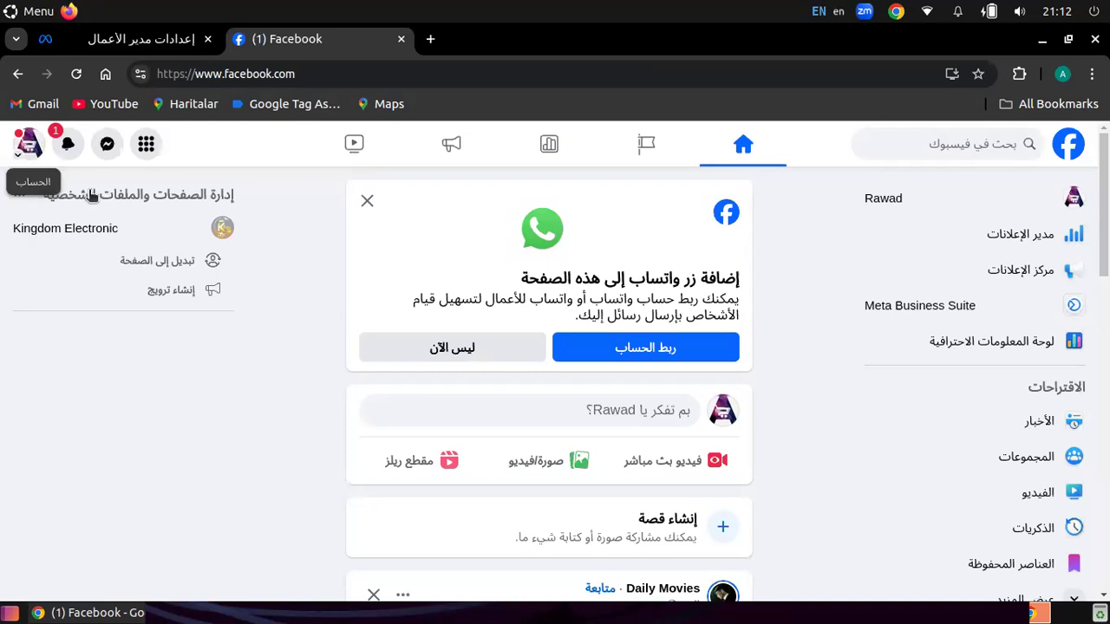
# Step: Switch to the Rawad page's profile and open its page access settings (الوصول إلى الصفحة) under page setup (إعداد الصفحة)
pyautogui.click(29, 143)
pyautogui.click(80, 203)
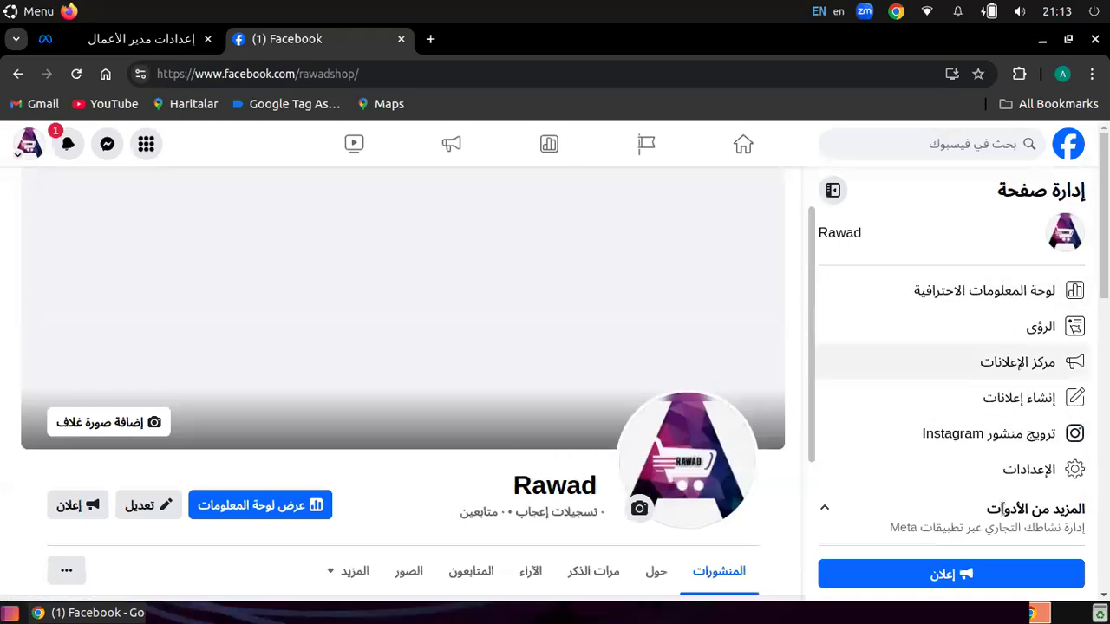
pyautogui.click(1026, 469)
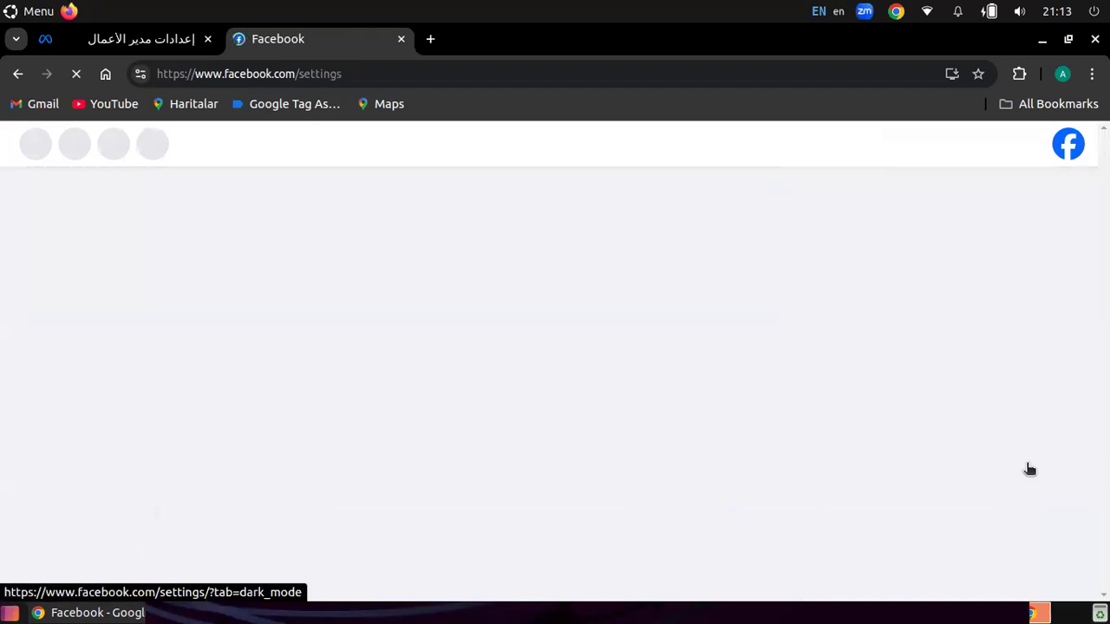
pyautogui.scroll(-2, 1021, 417)
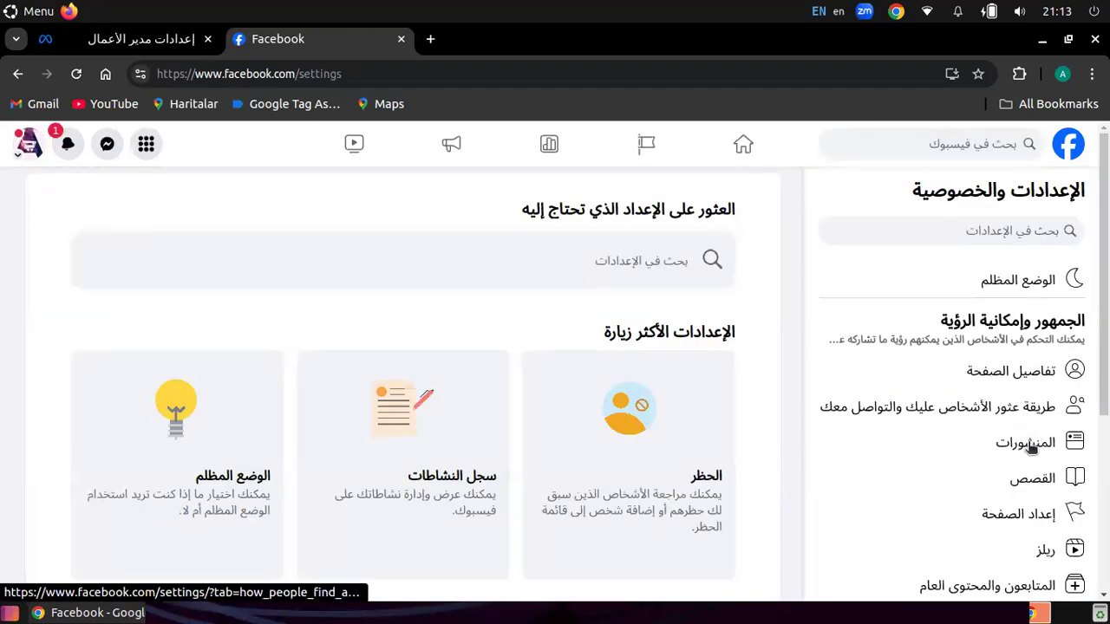
pyautogui.scroll(-2, 1028, 429)
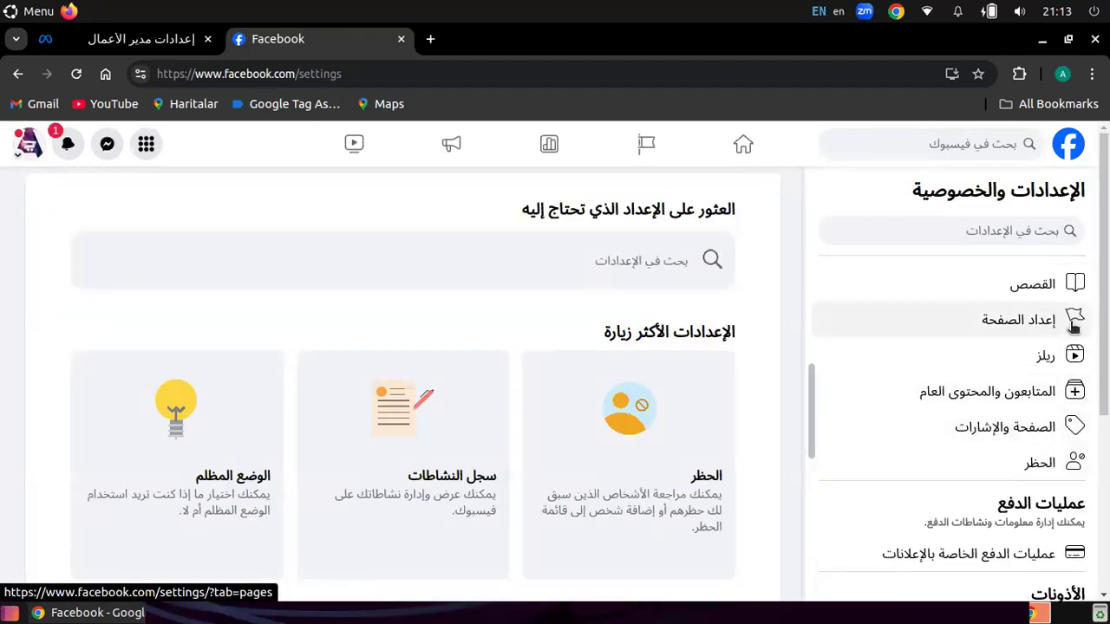
pyautogui.click(1010, 327)
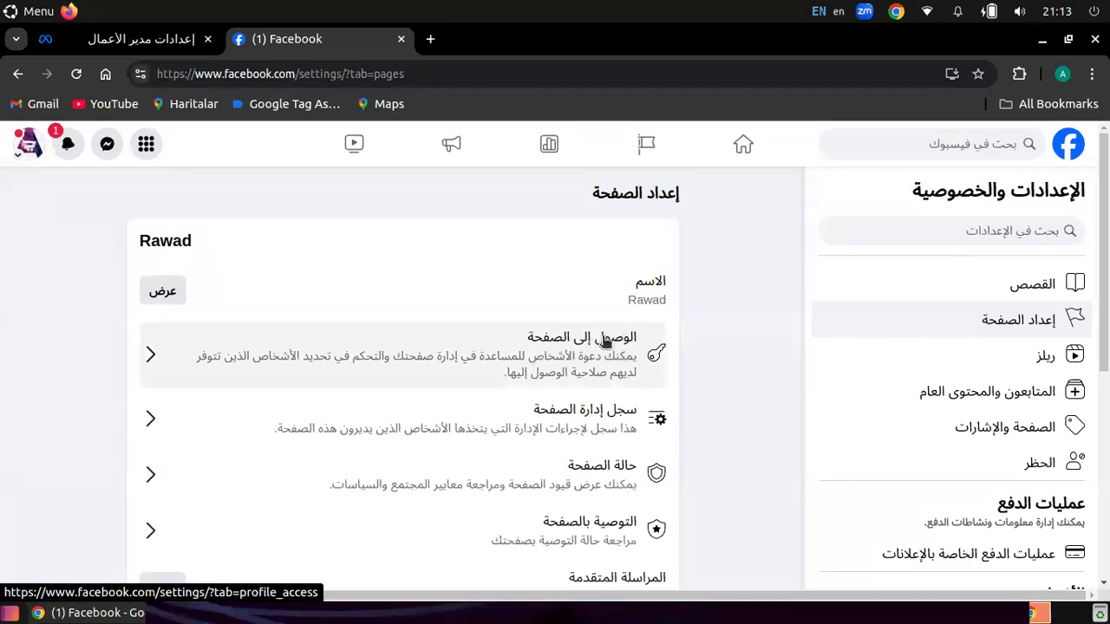
pyautogui.click(487, 354)
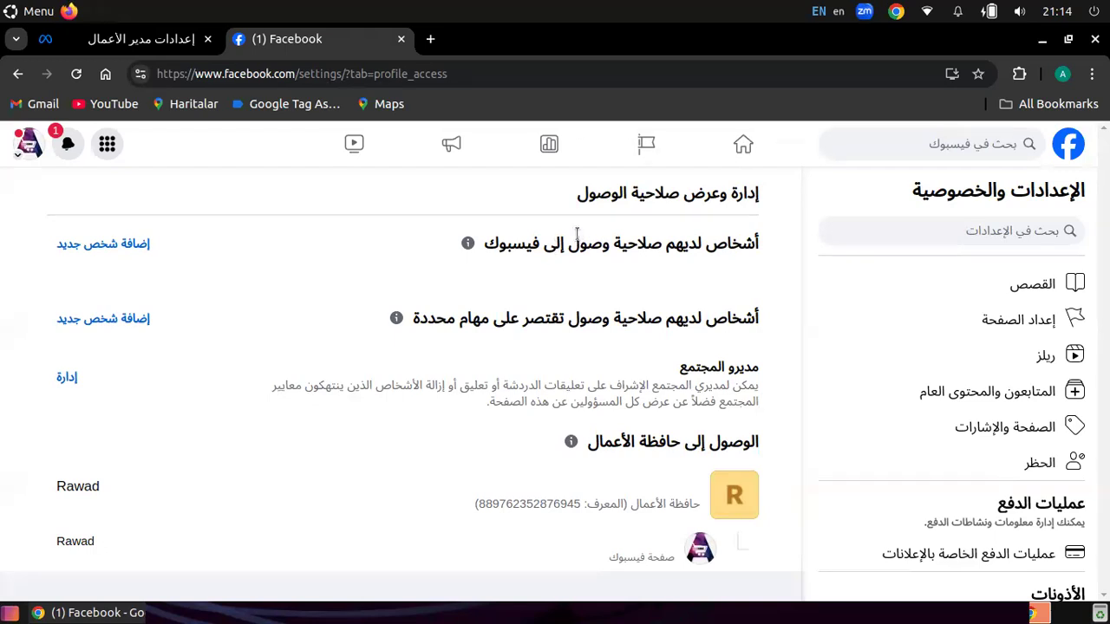
# Step: Examine the page access sections for people with Facebook access and people with task-only access
pyautogui.tripleClick(577, 234)
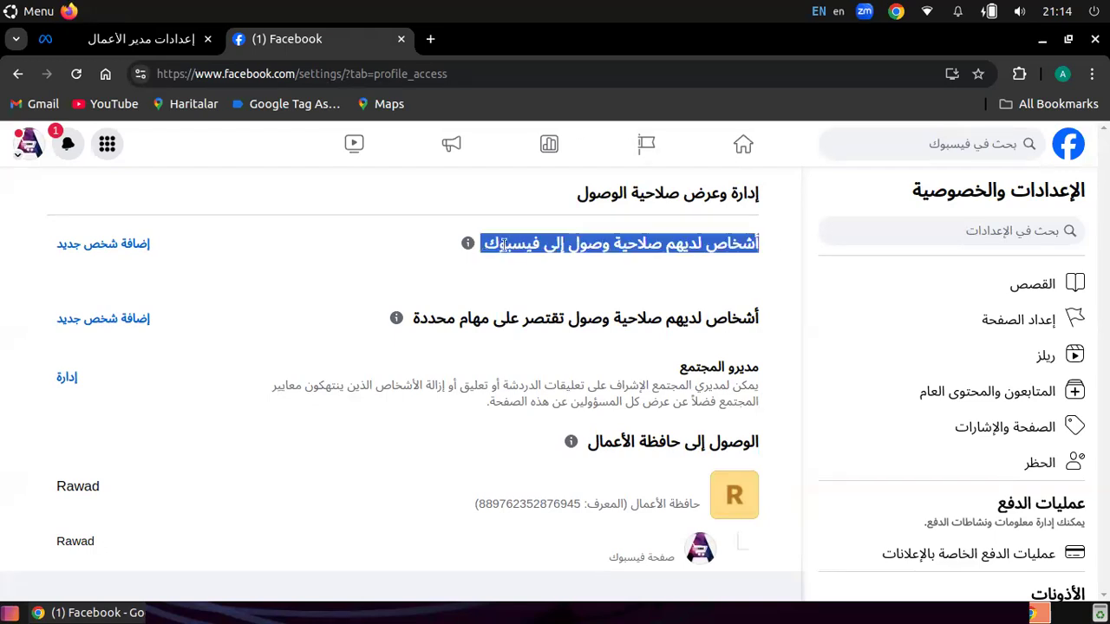
pyautogui.tripleClick(605, 317)
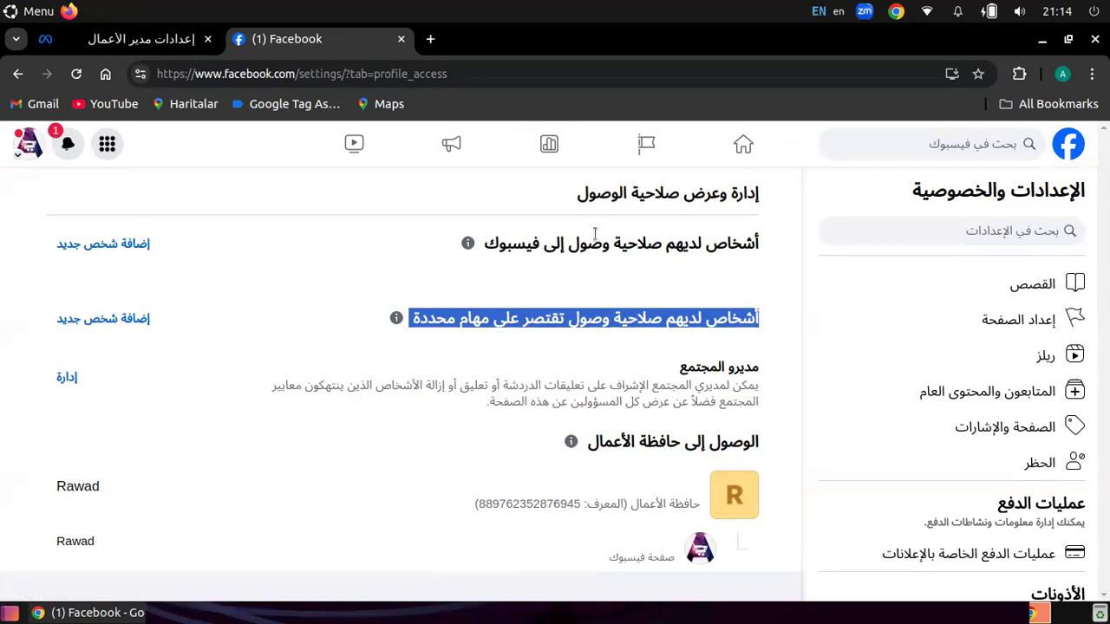
pyautogui.click(602, 293)
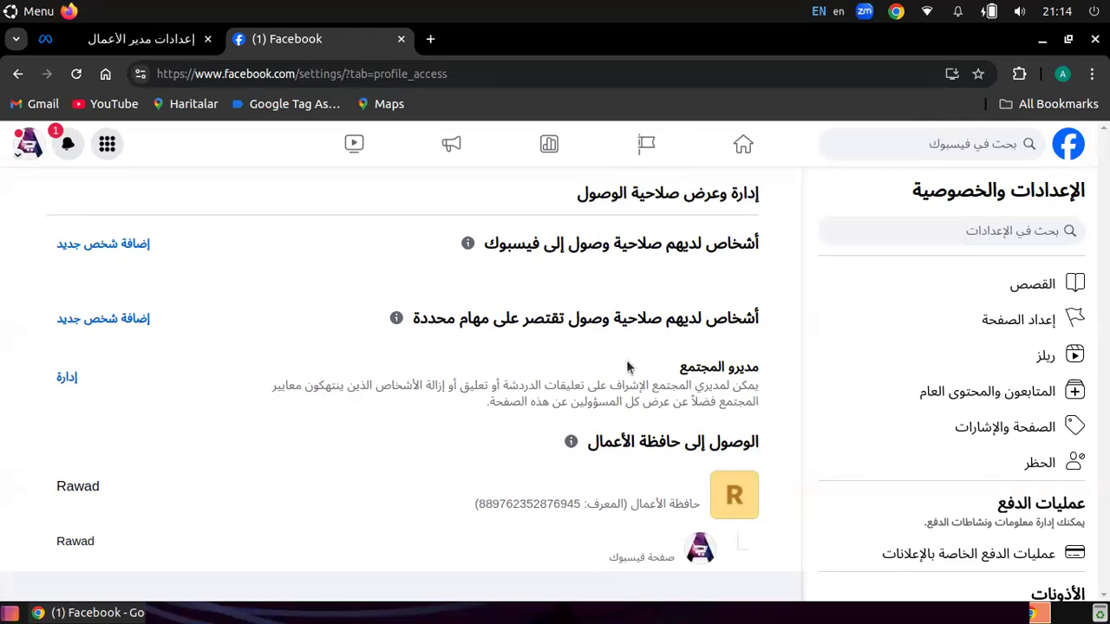
# Step: Return to the Business Manager settings and search the Rawad page's people list by the person's first name
pyautogui.click(144, 44)
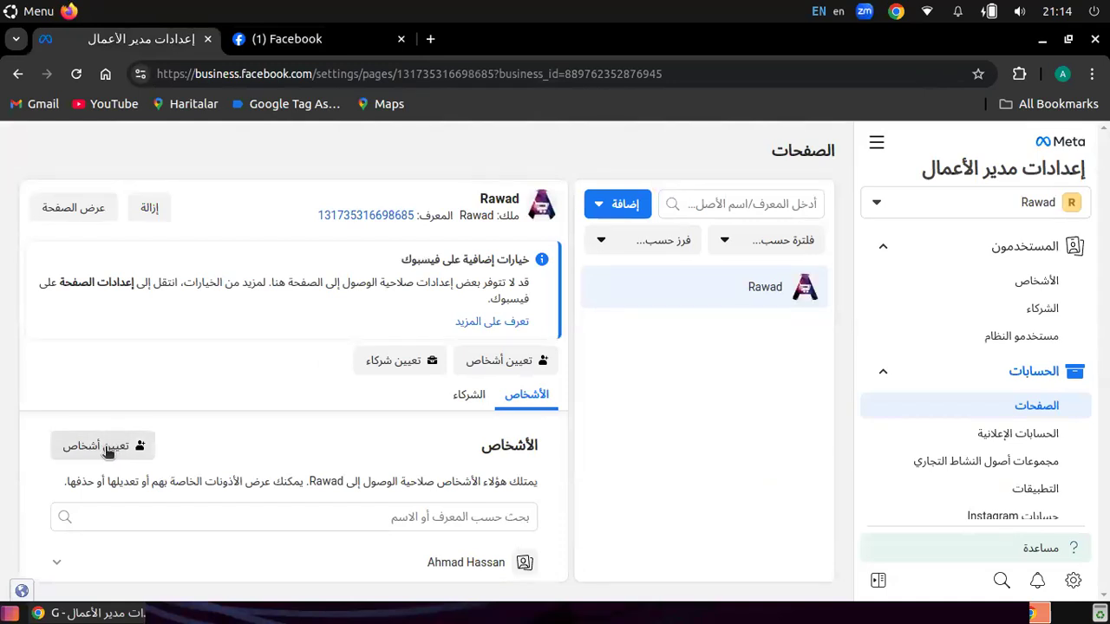
pyautogui.click(436, 516)
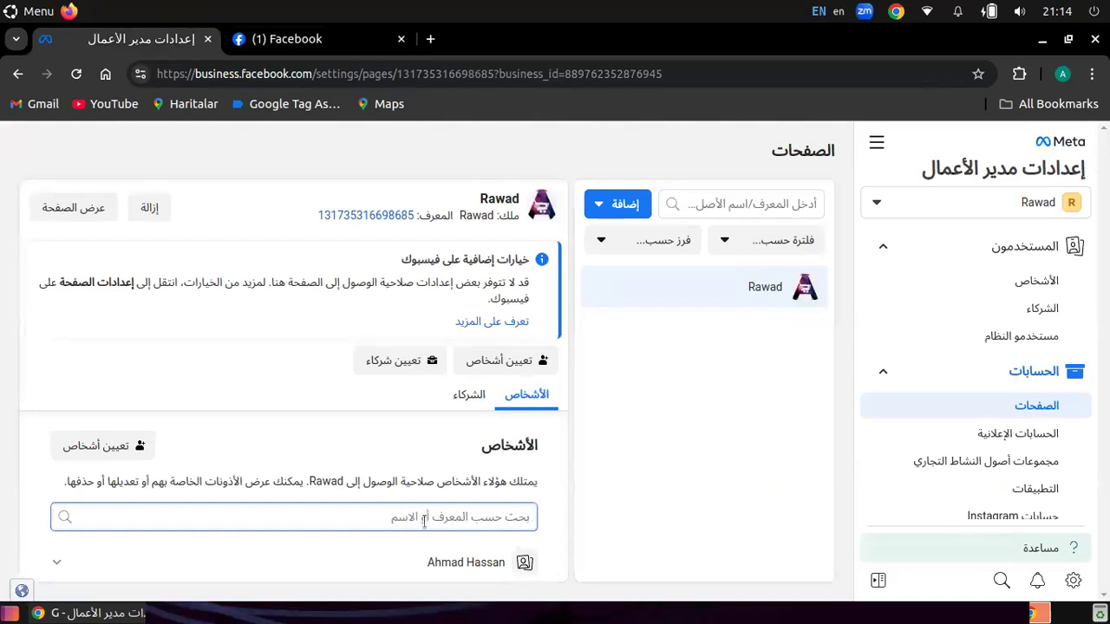
pyautogui.scroll(-1, 314, 499)
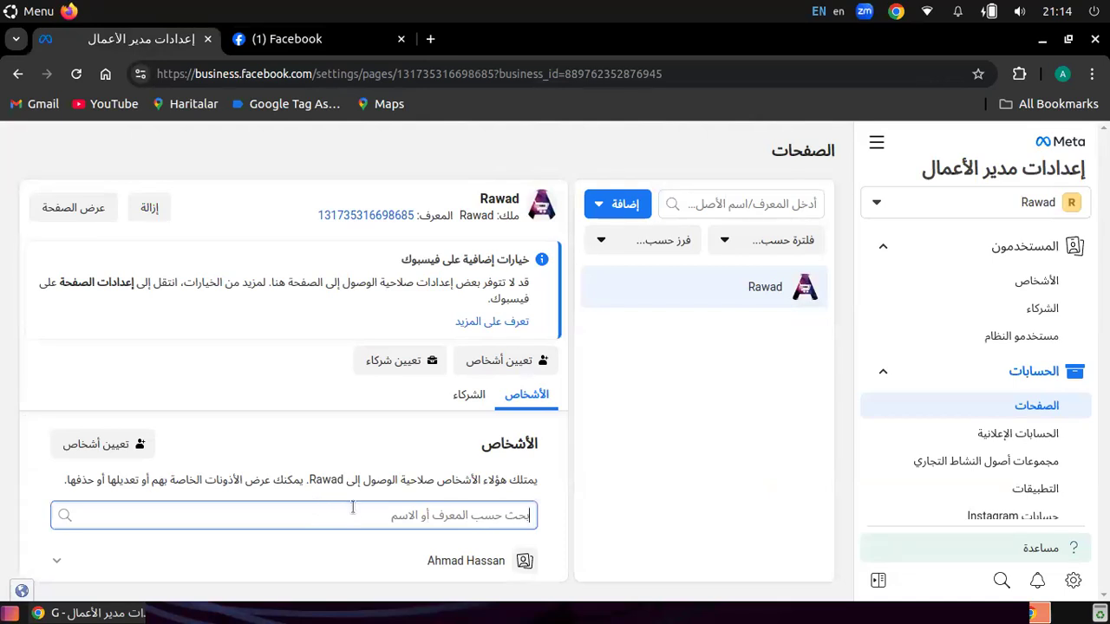
pyautogui.write('ahma')
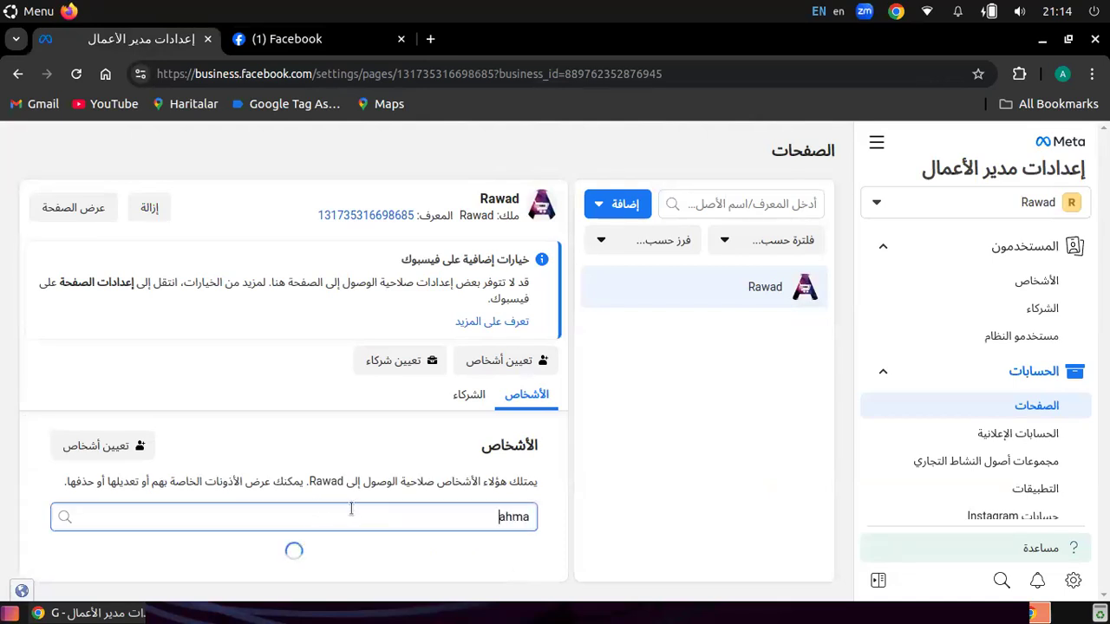
pyautogui.write('d')
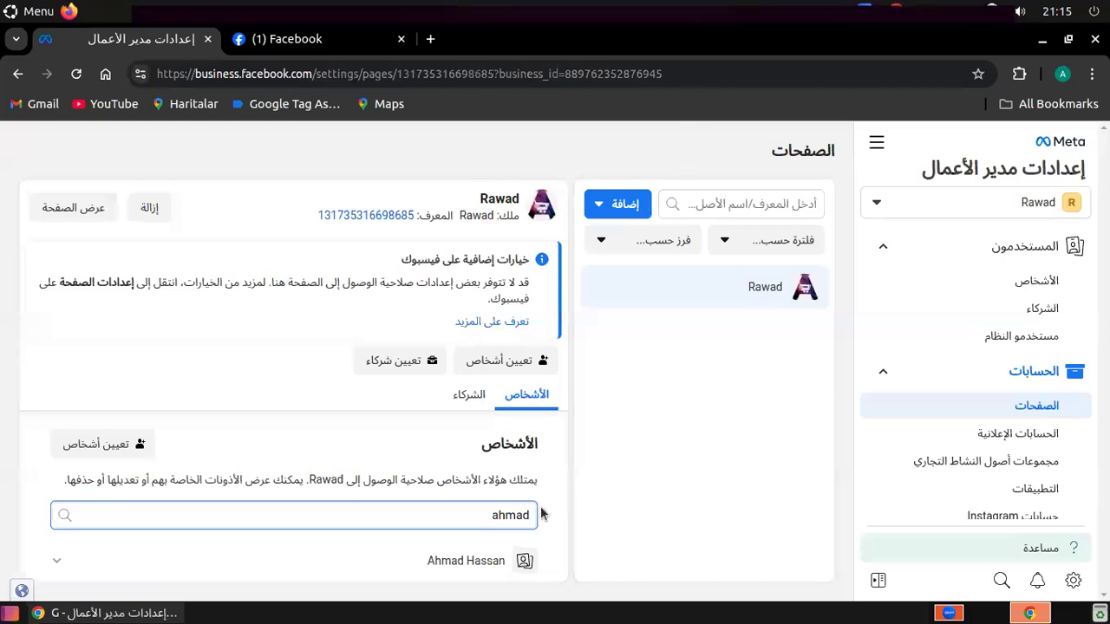
# Step: Open the found person's details, look over their assigned assets, and go back to the Rawad page's settings
pyautogui.click(475, 559)
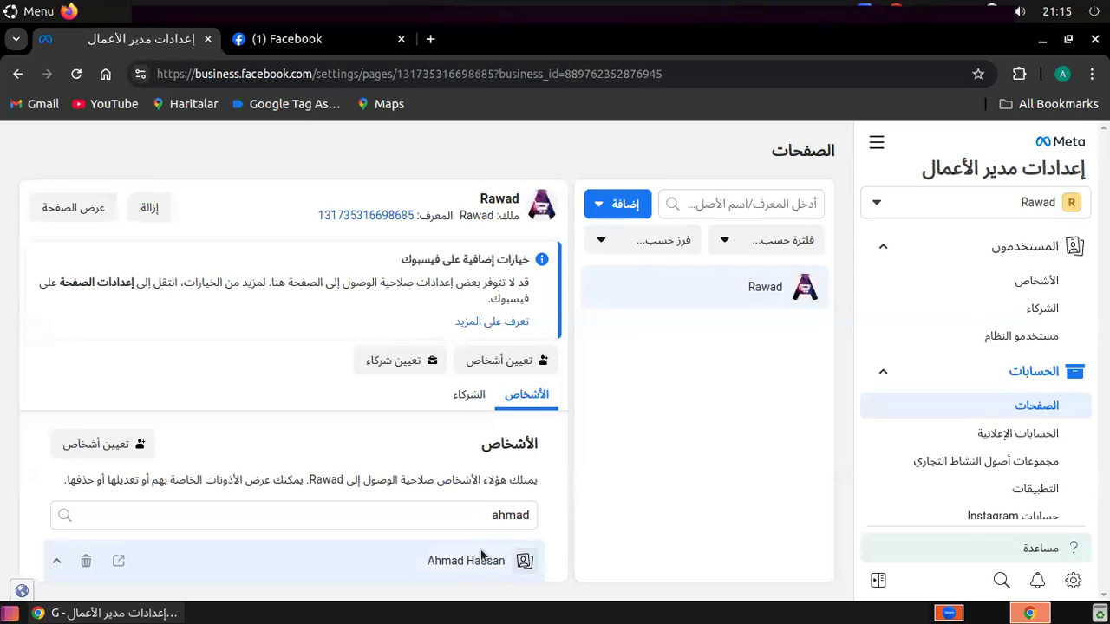
pyautogui.click(482, 558)
pyautogui.click(119, 562)
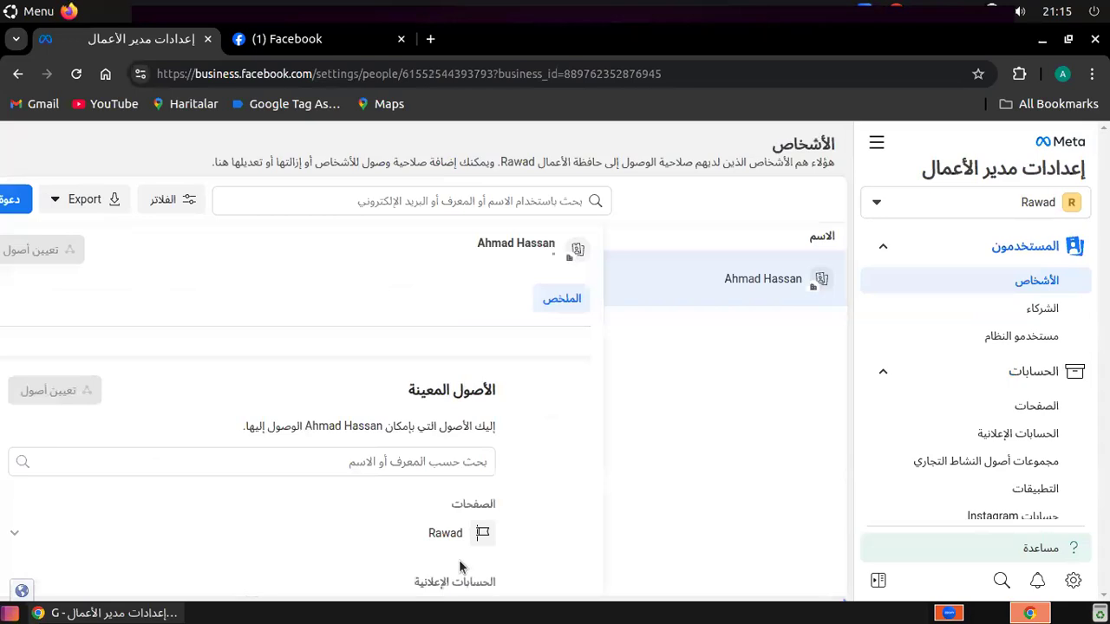
pyautogui.scroll(-3, 376, 493)
pyautogui.scroll(-1, 376, 489)
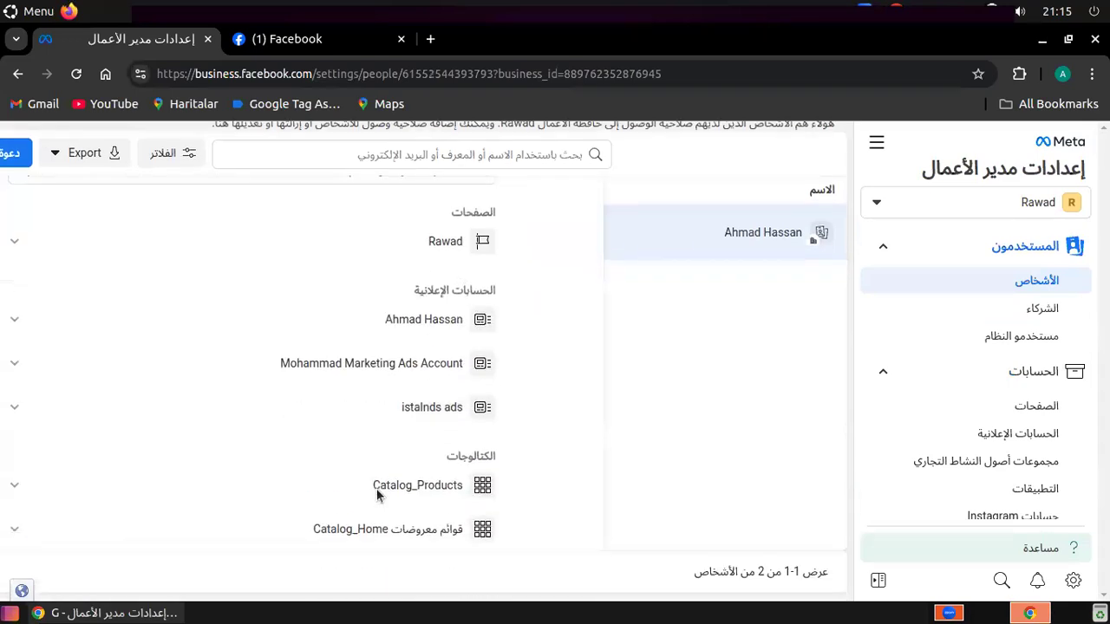
pyautogui.scroll(3, 374, 488)
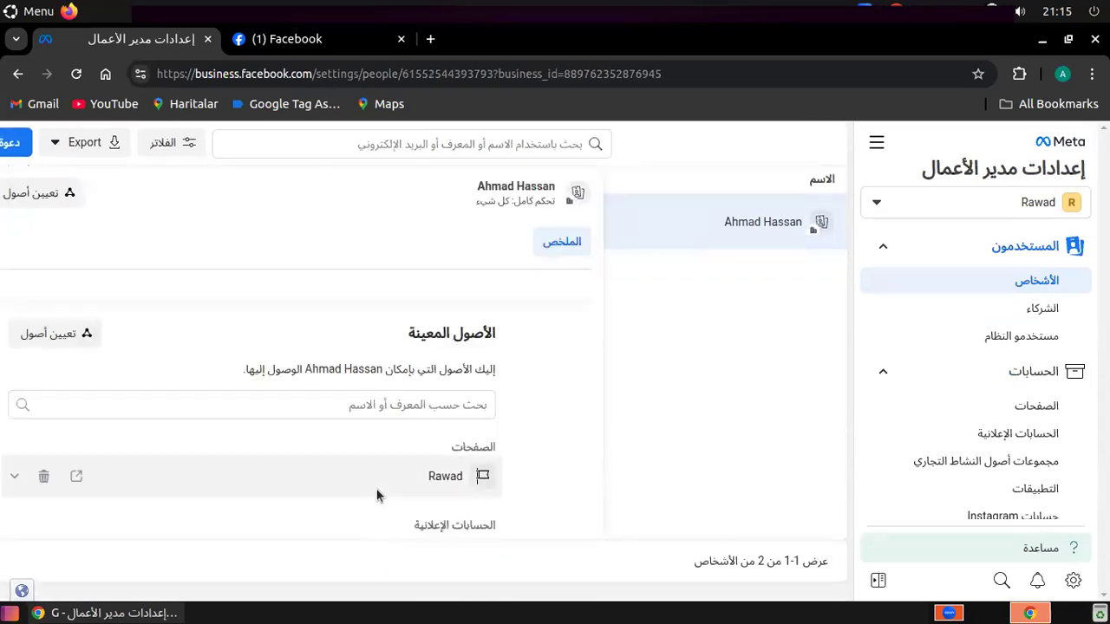
pyautogui.click(18, 76)
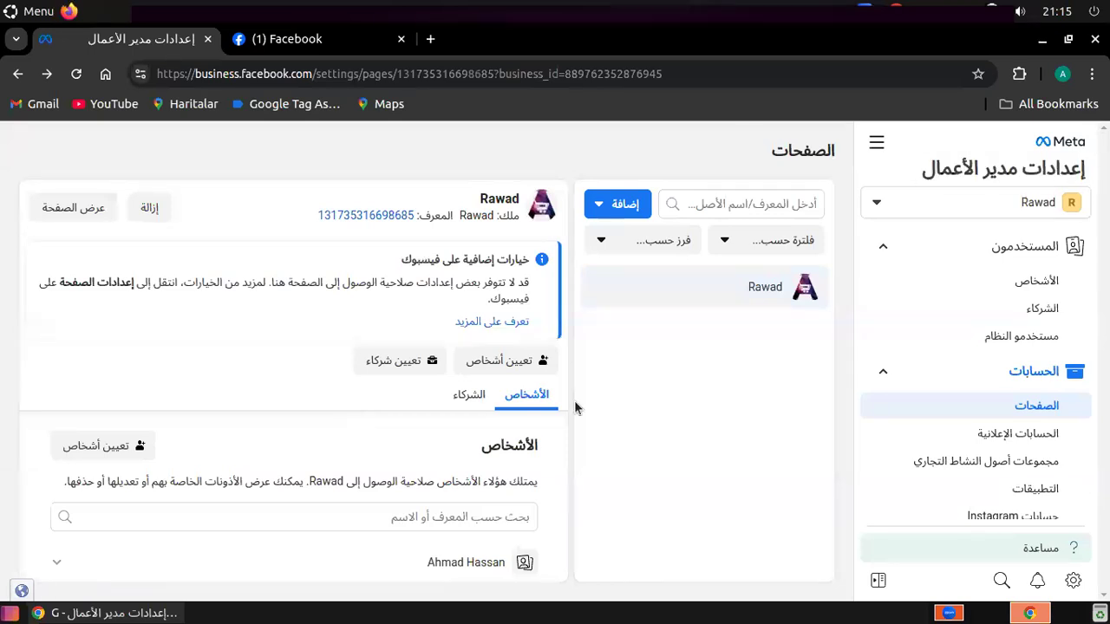
# Step: Start assigning a partner to the Rawad page by business ID (معرف النشاط التجاري) and look over the permission options
pyautogui.moveTo(406, 562)
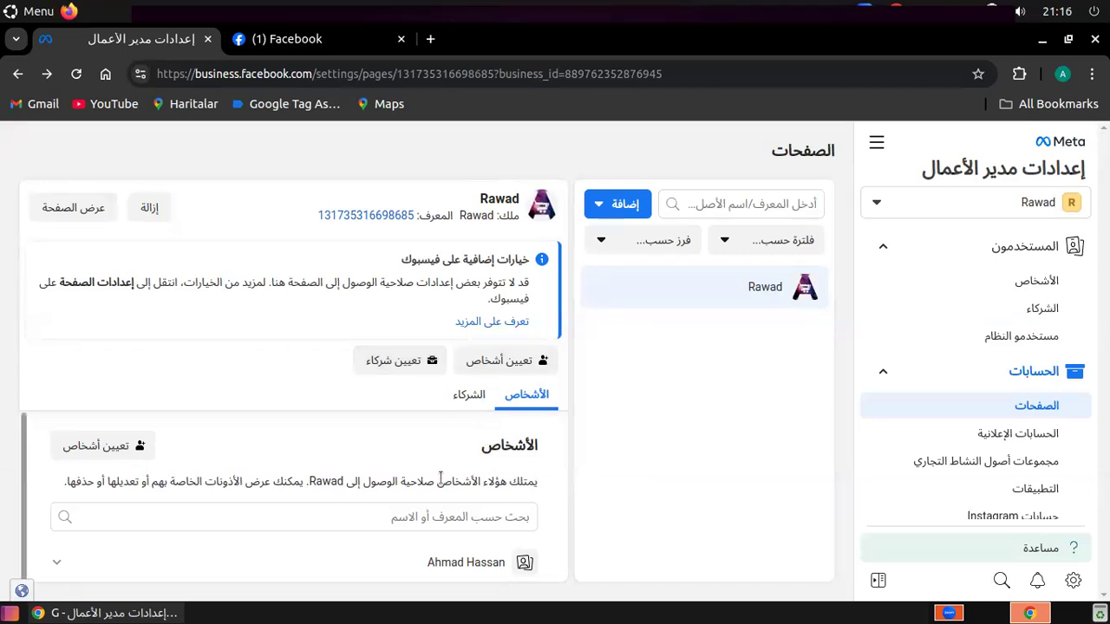
pyautogui.scroll(-1, 440, 480)
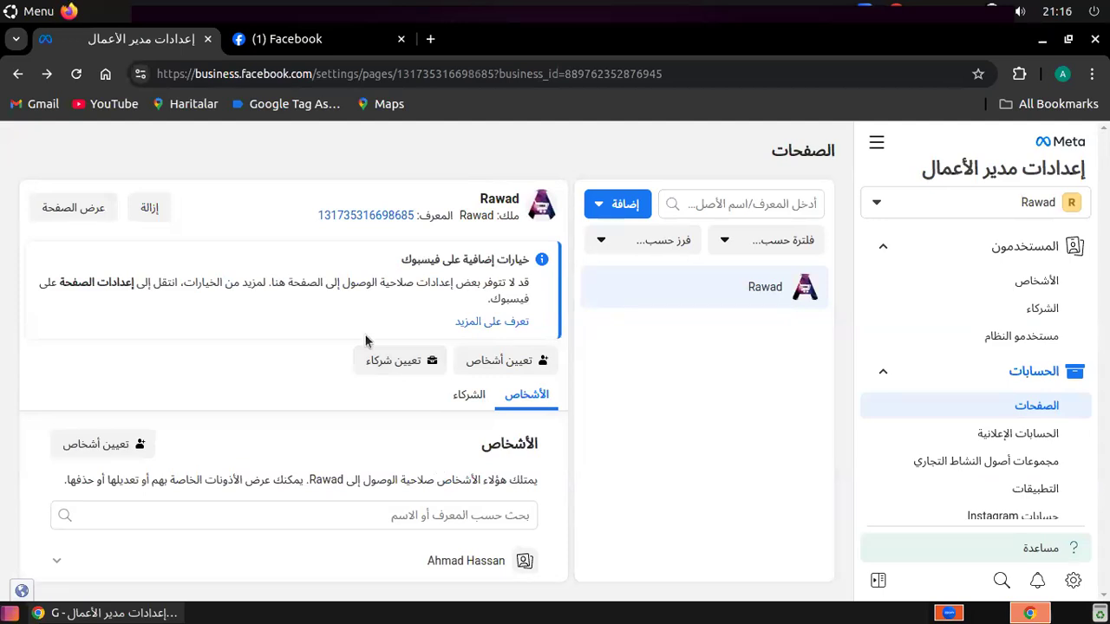
pyautogui.click(473, 398)
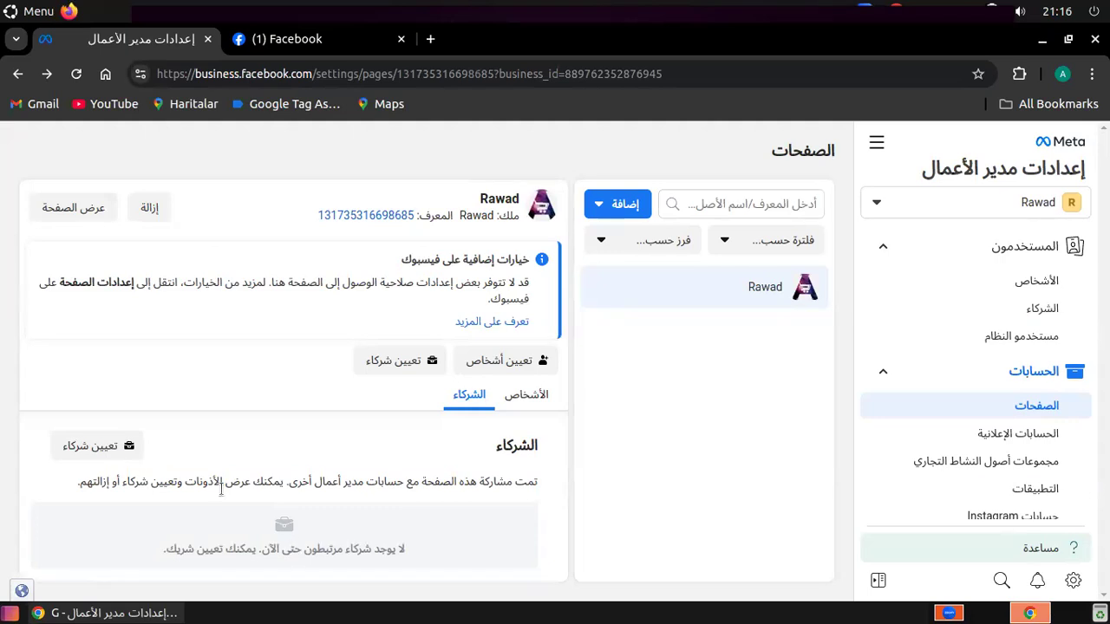
pyautogui.click(95, 448)
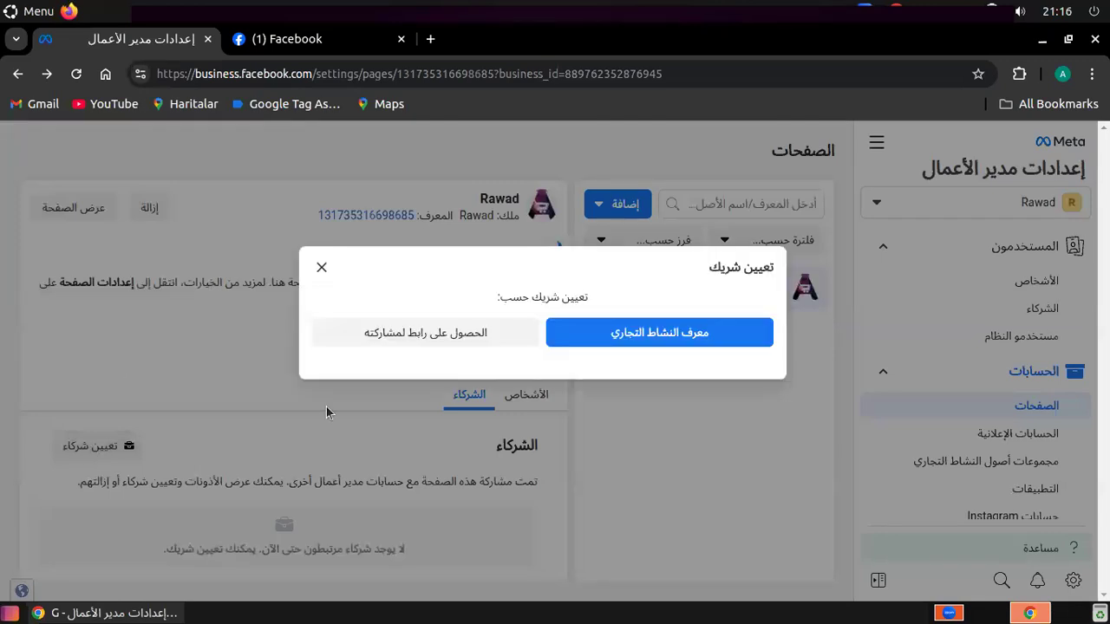
pyautogui.click(657, 345)
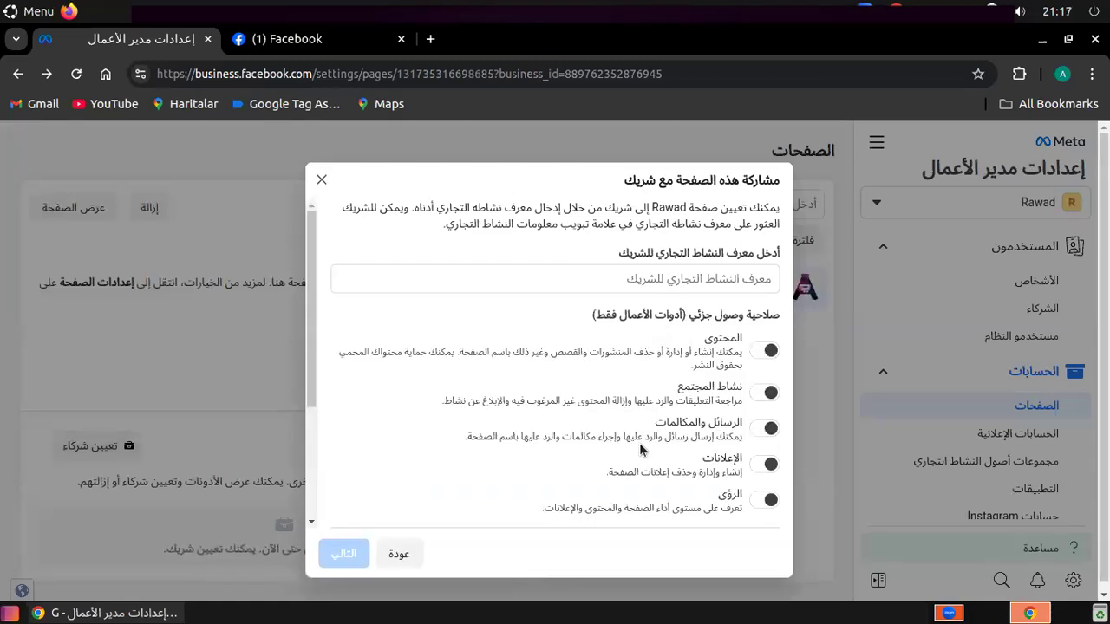
pyautogui.click(669, 283)
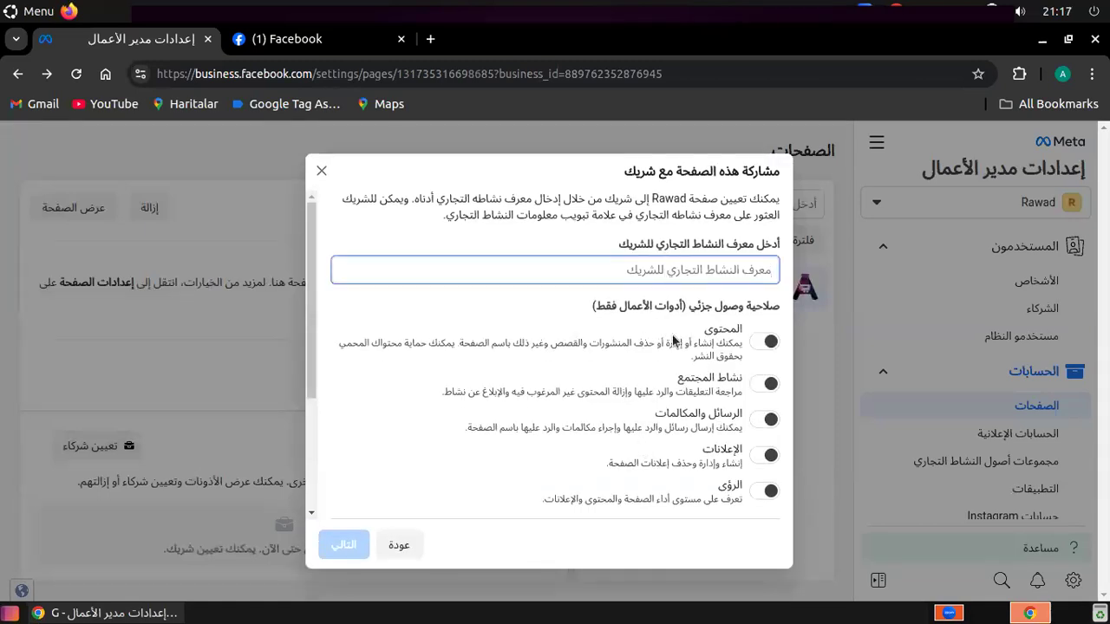
pyautogui.scroll(-2, 677, 358)
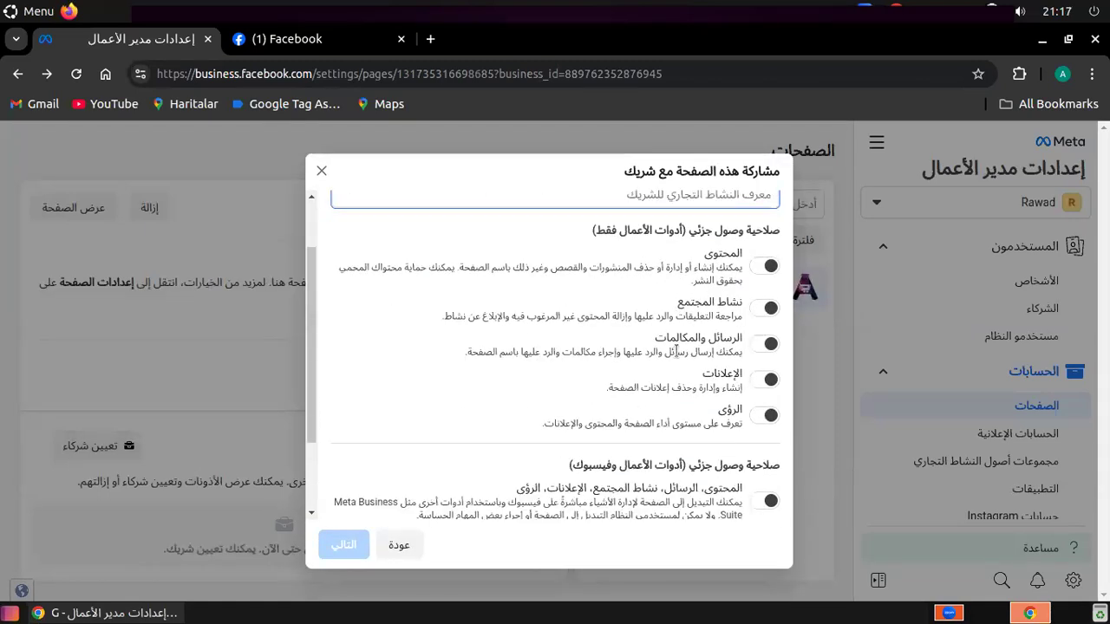
pyautogui.scroll(2, 677, 357)
# Step: Enable the partner's partial access permissions for content, community activity, messages and calls, ads, and insights
pyautogui.click(765, 343)
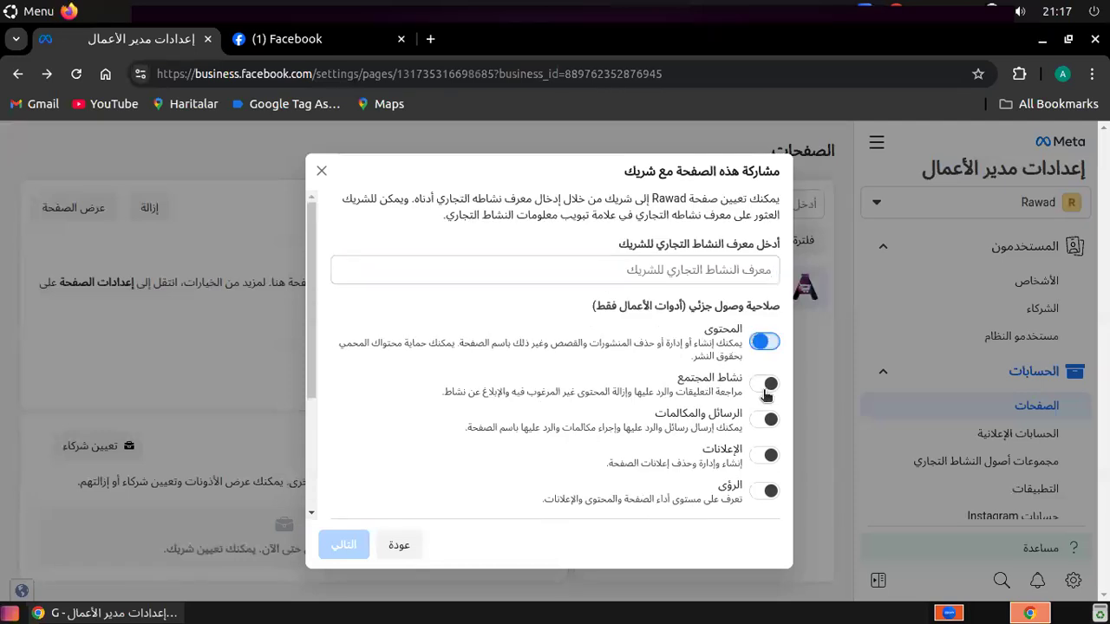
pyautogui.click(765, 419)
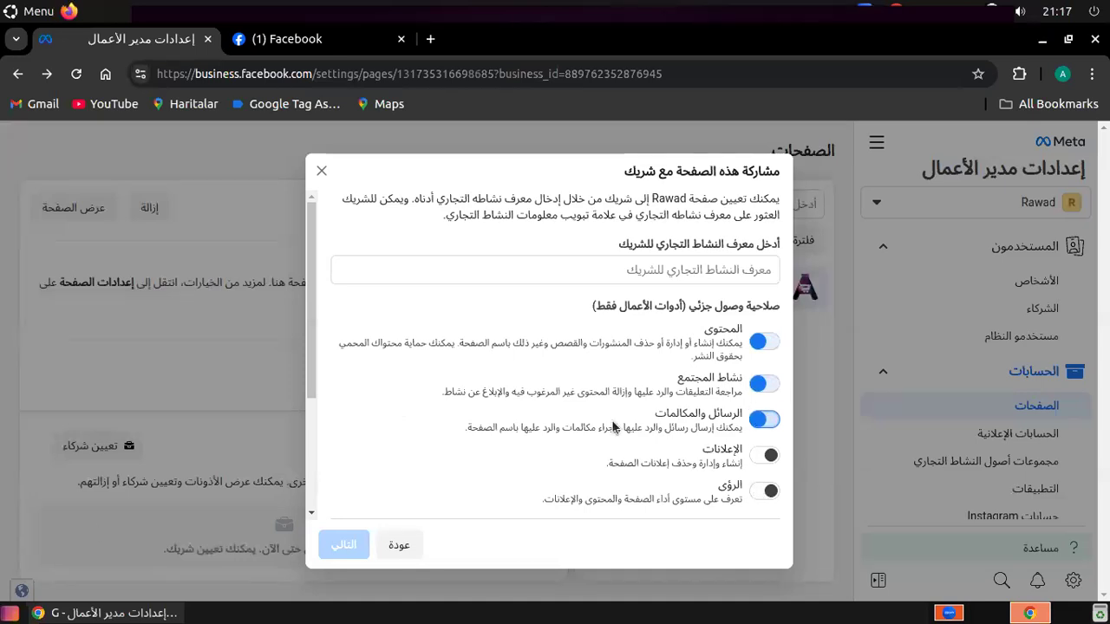
pyautogui.click(765, 455)
pyautogui.click(765, 491)
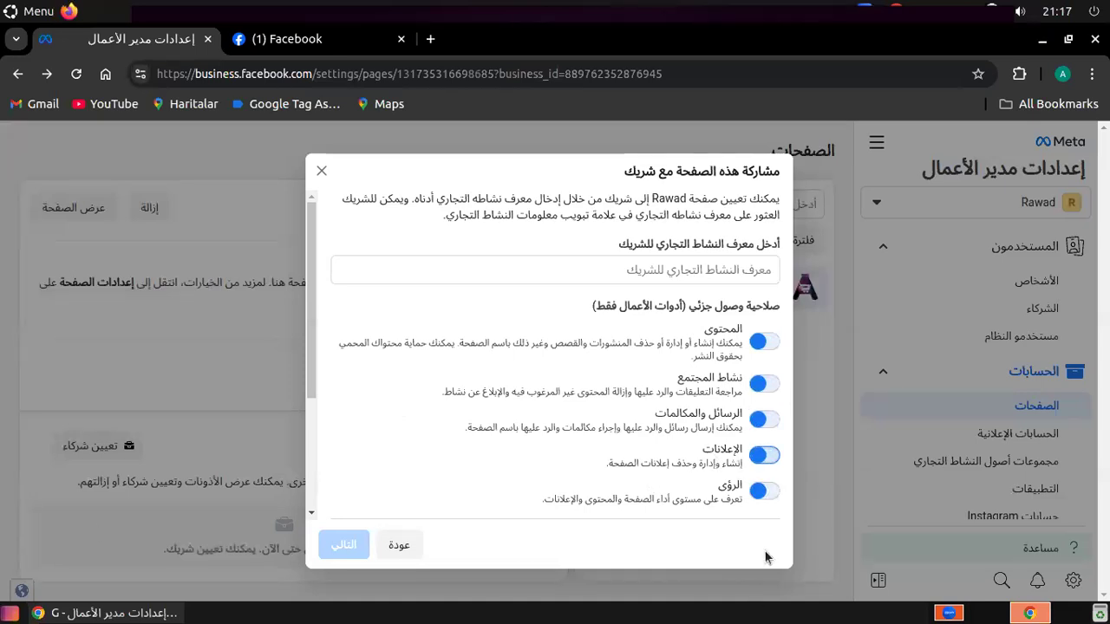
# Step: Turn off the messages and calls, community activity, content and insights permissions, keeping only ads (الإعلانات) enabled for the partner
pyautogui.click(765, 420)
pyautogui.click(772, 385)
pyautogui.click(772, 347)
pyautogui.click(769, 491)
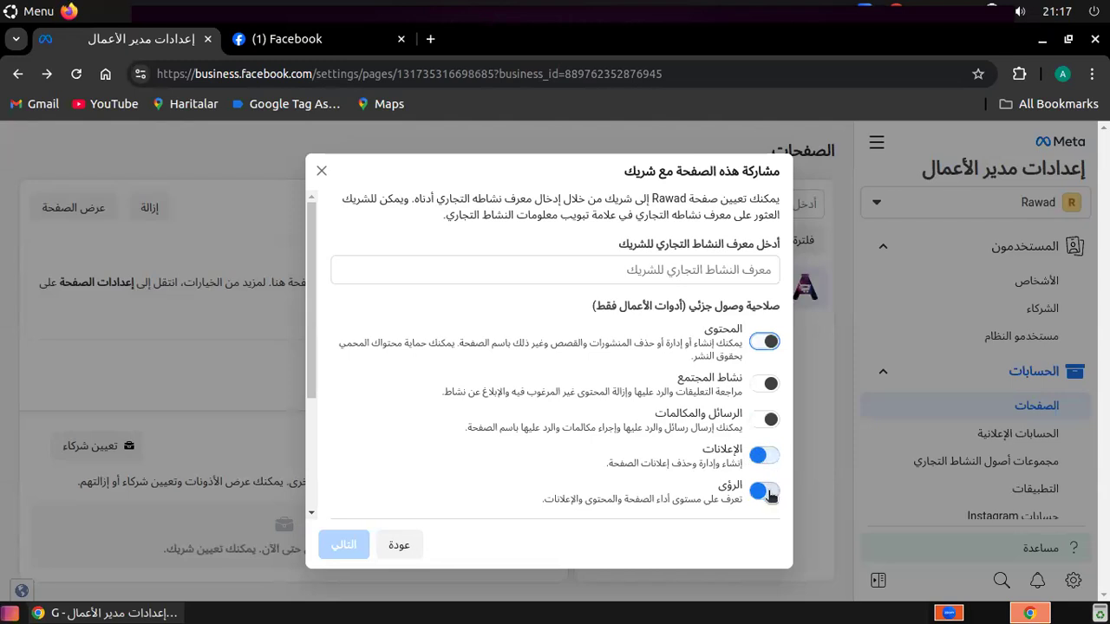
pyautogui.click(762, 457)
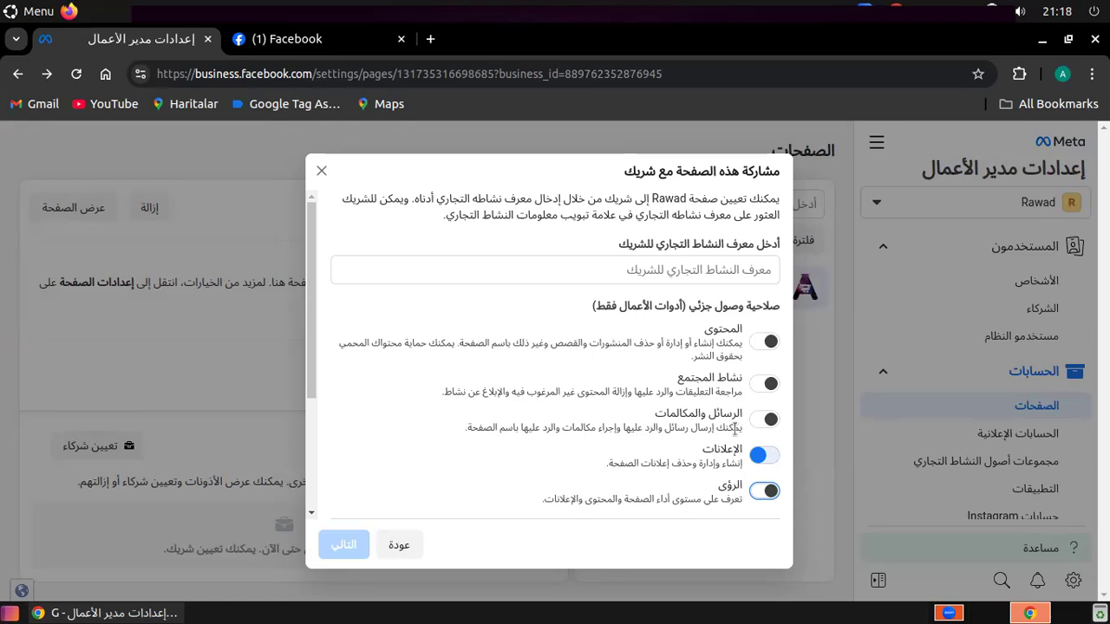
# Step: Review the partner's partial access and full control permission options, and leave the partner assignment without sharing the page
pyautogui.scroll(-2, 735, 428)
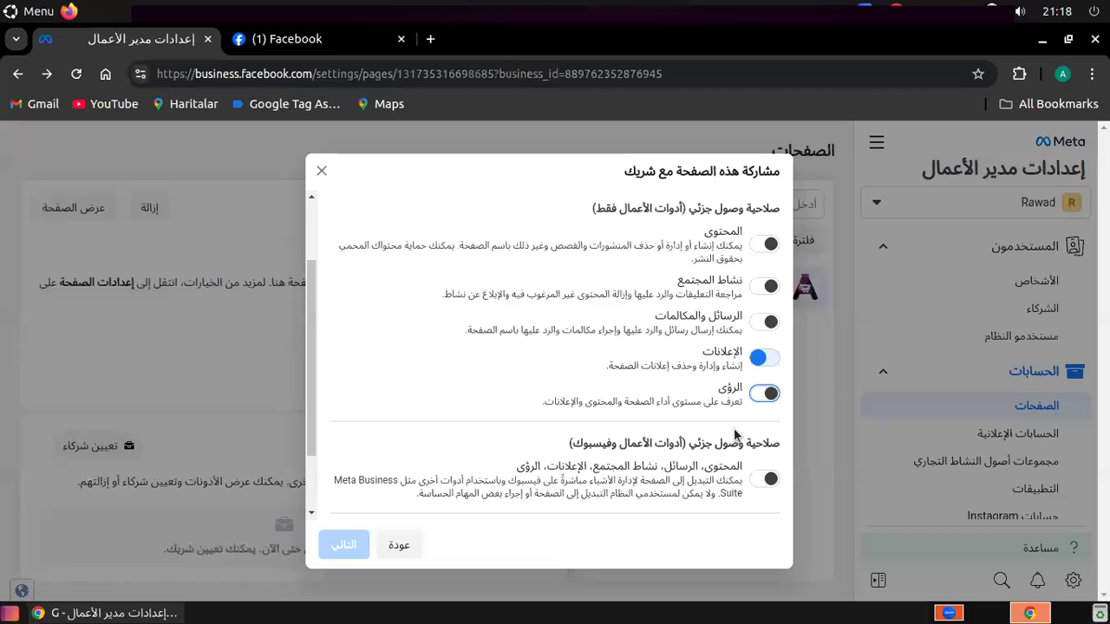
pyautogui.scroll(2, 737, 356)
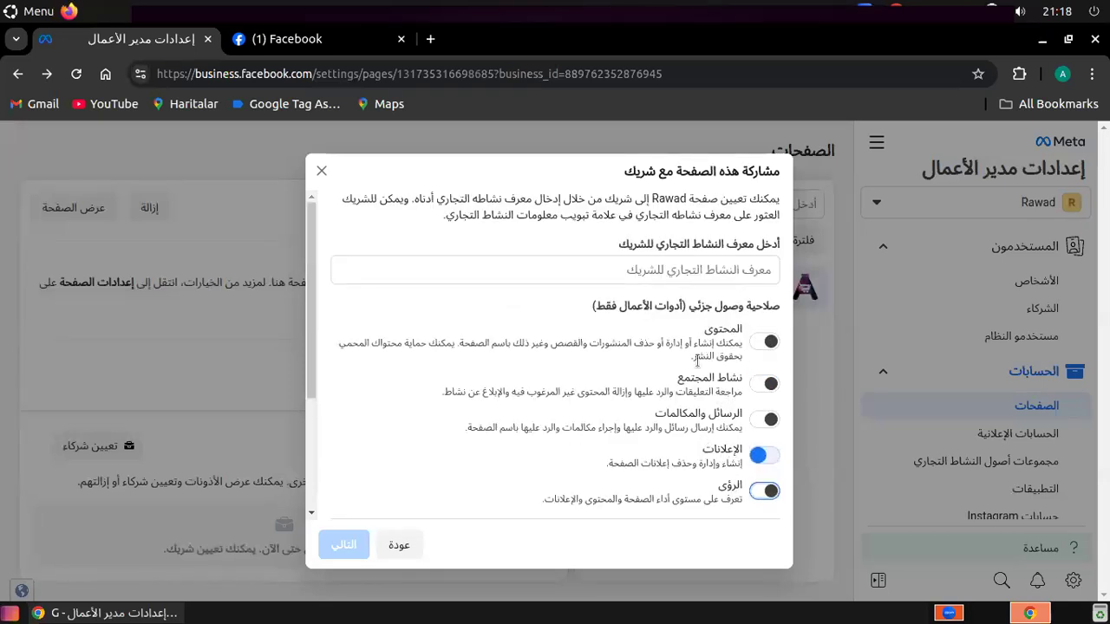
pyautogui.scroll(-1, 700, 458)
pyautogui.scroll(-2, 715, 545)
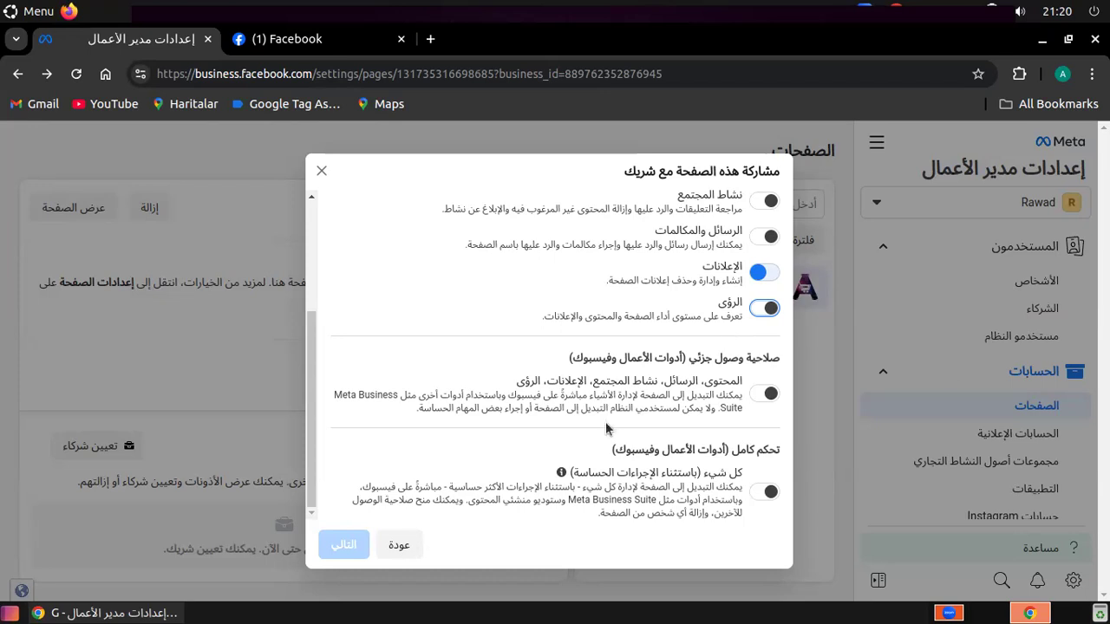
pyautogui.click(397, 547)
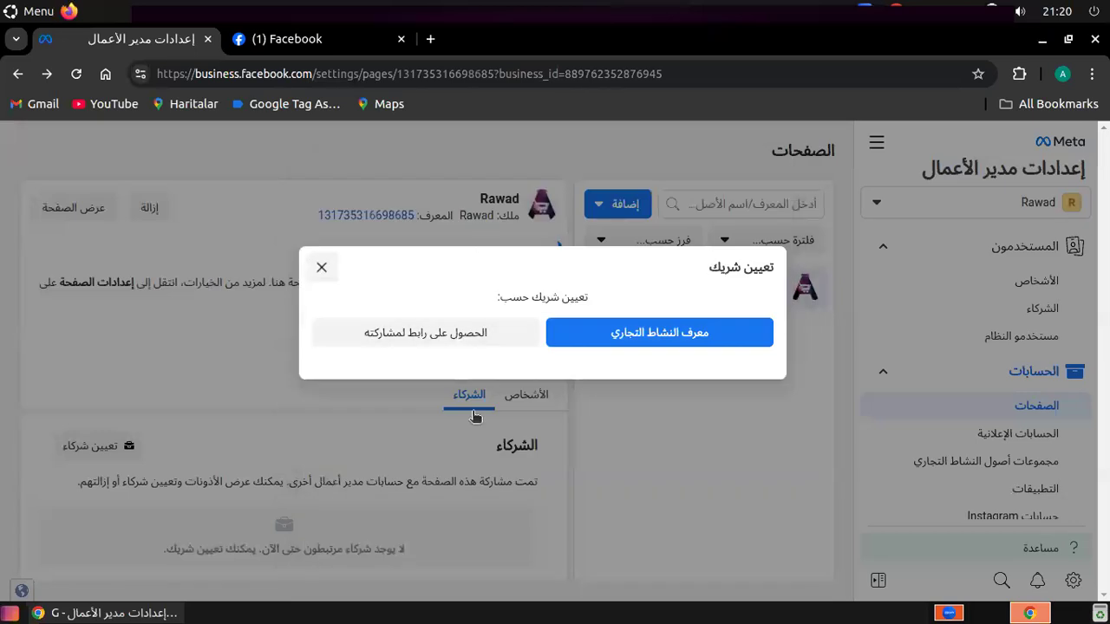
pyautogui.click(977, 437)
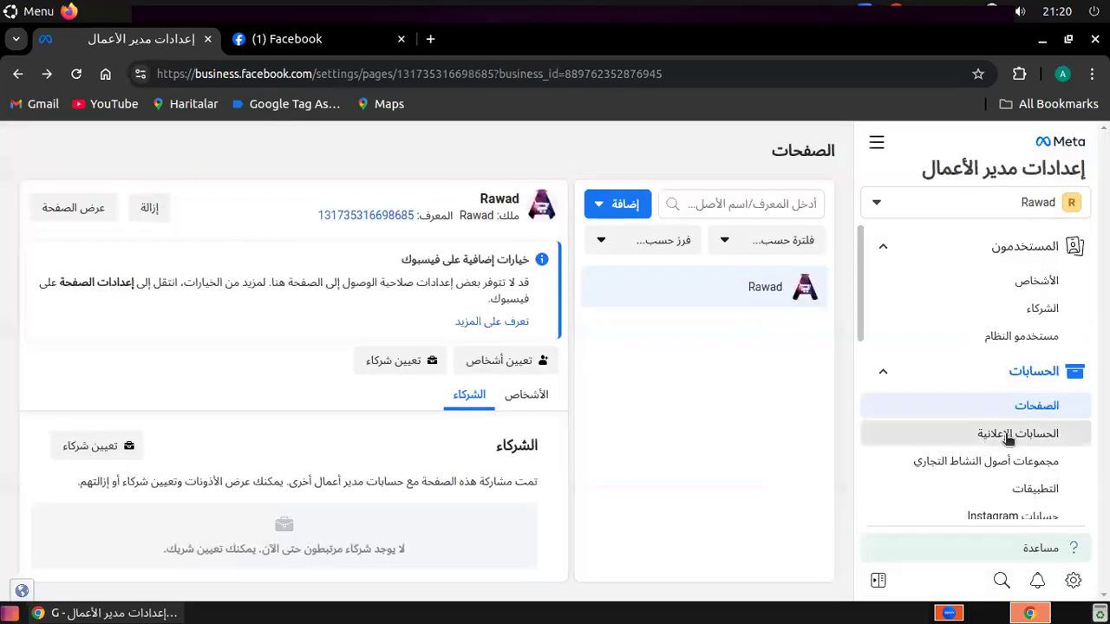
# Step: Open the ad accounts (الحسابات الإعلانية), view the individually owned account in Ads Manager, and return to the business settings
pyautogui.click(1009, 436)
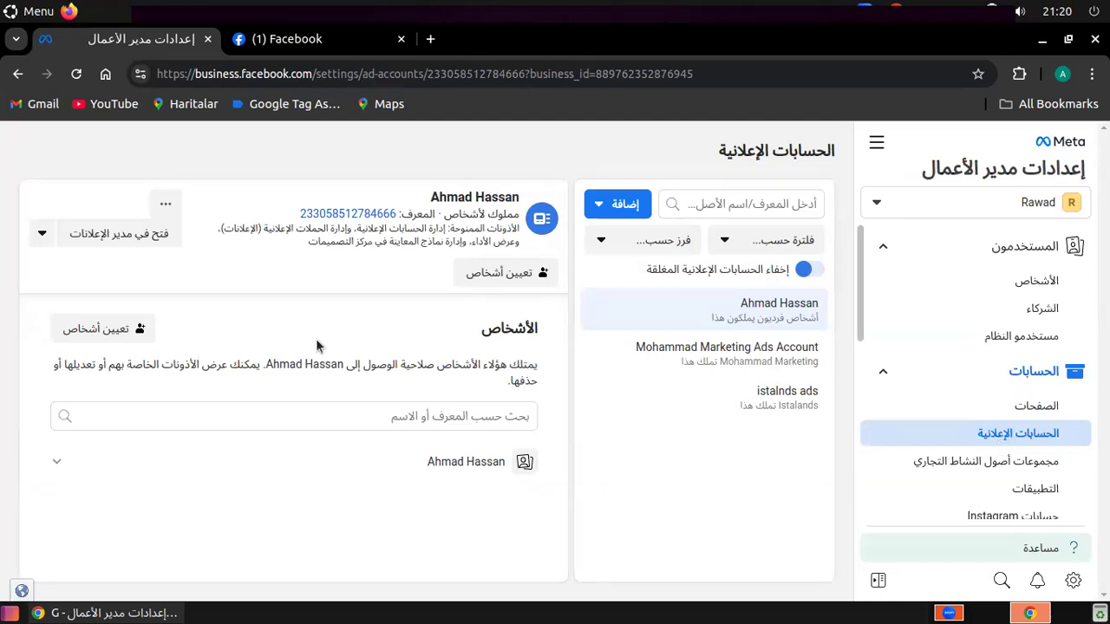
pyautogui.click(126, 234)
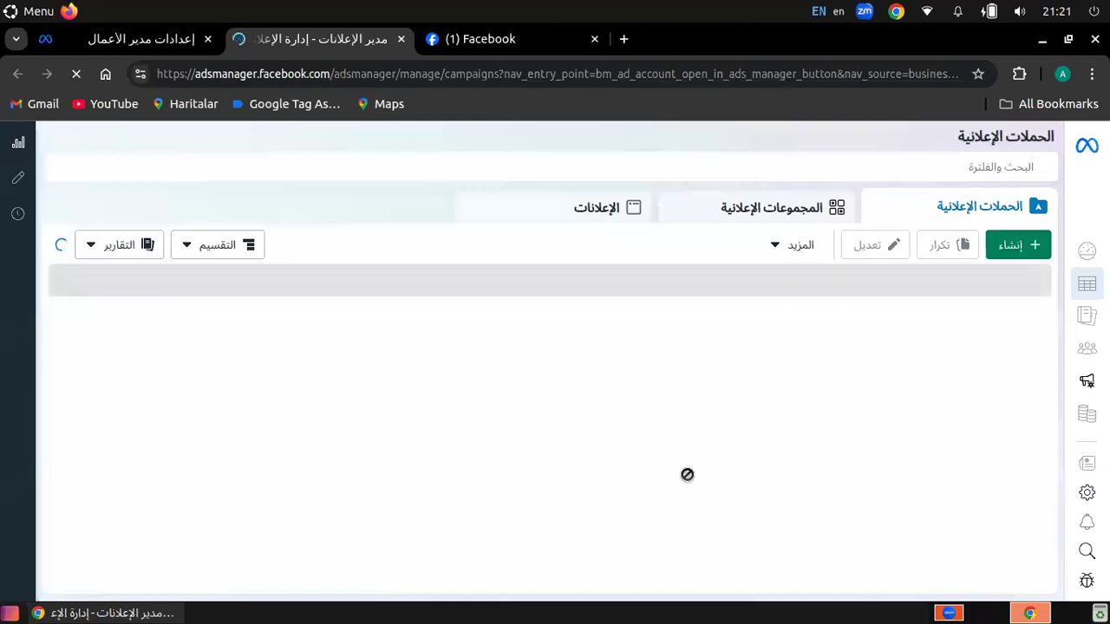
pyautogui.click(162, 40)
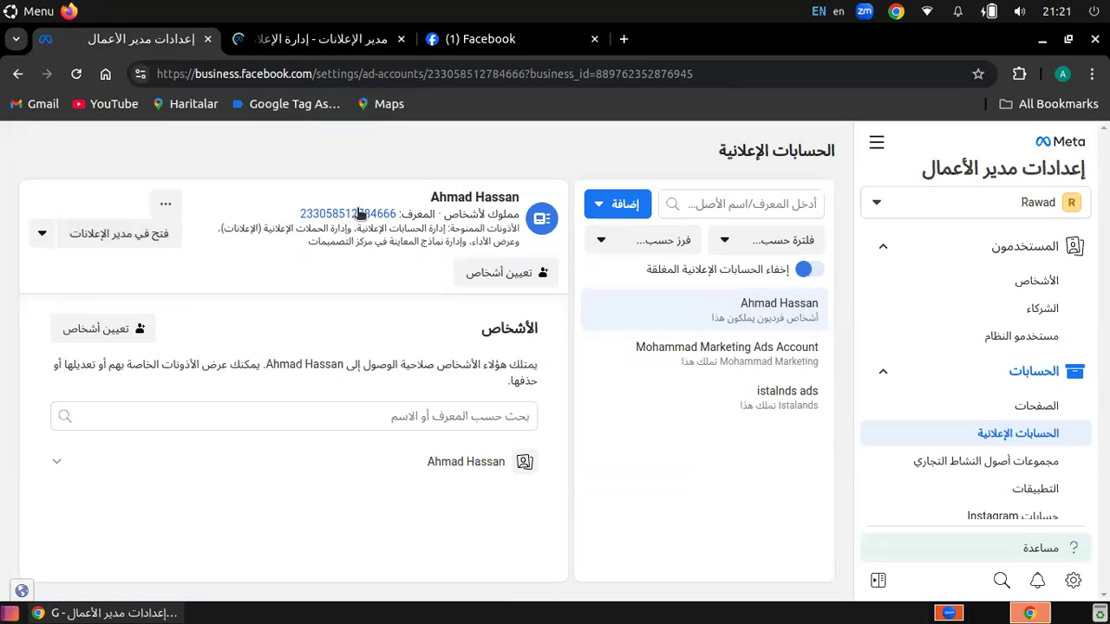
pyautogui.moveTo(299, 214); pyautogui.dragTo(295, 215)
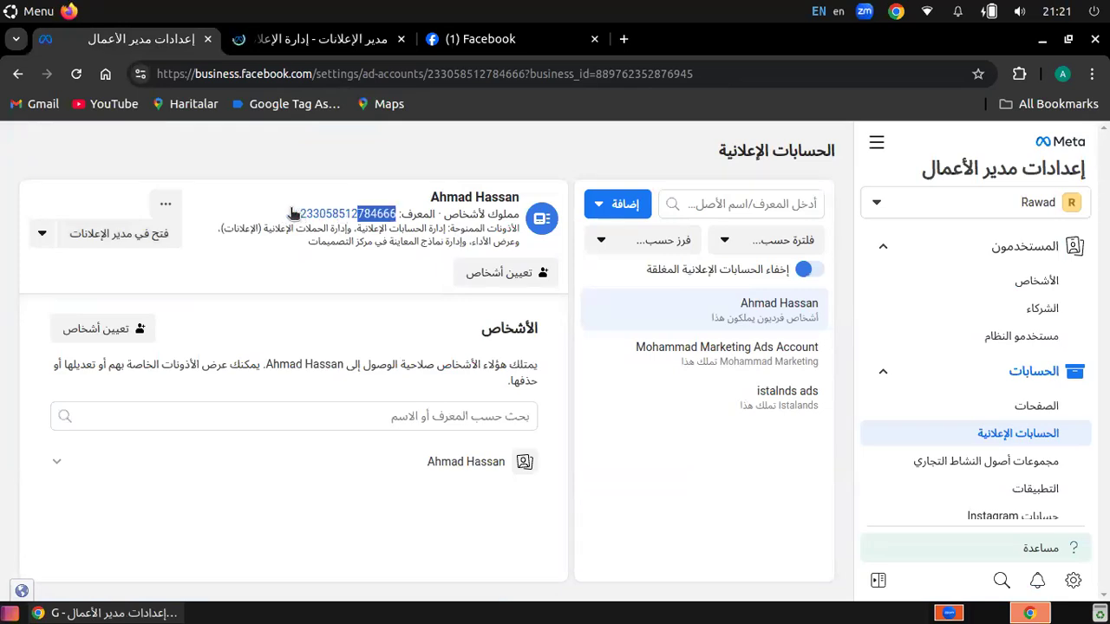
pyautogui.click(379, 223)
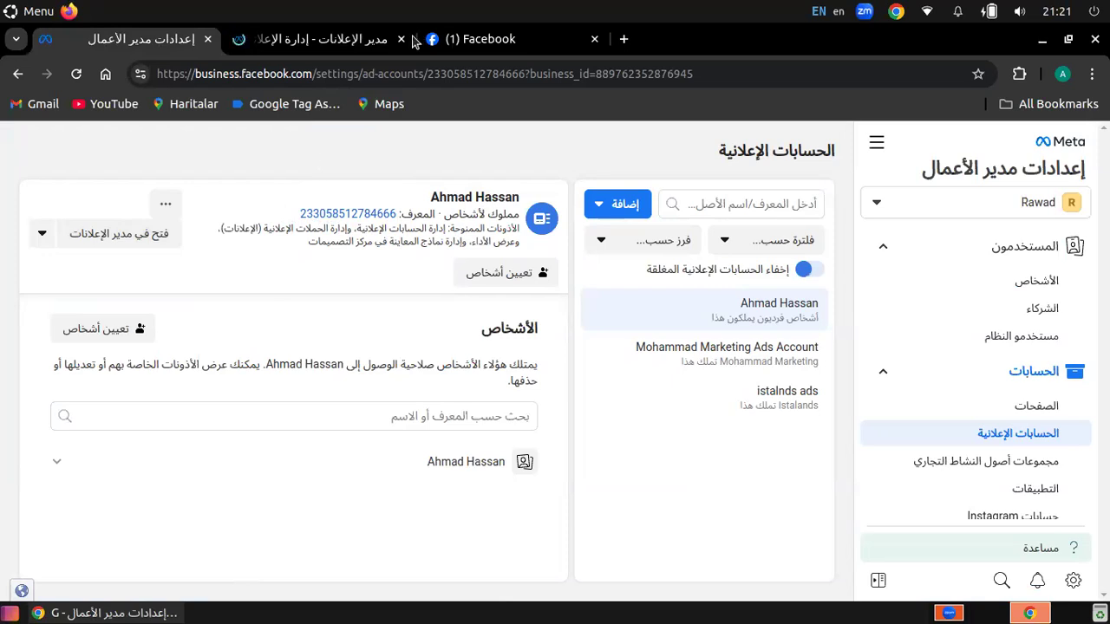
pyautogui.click(358, 43)
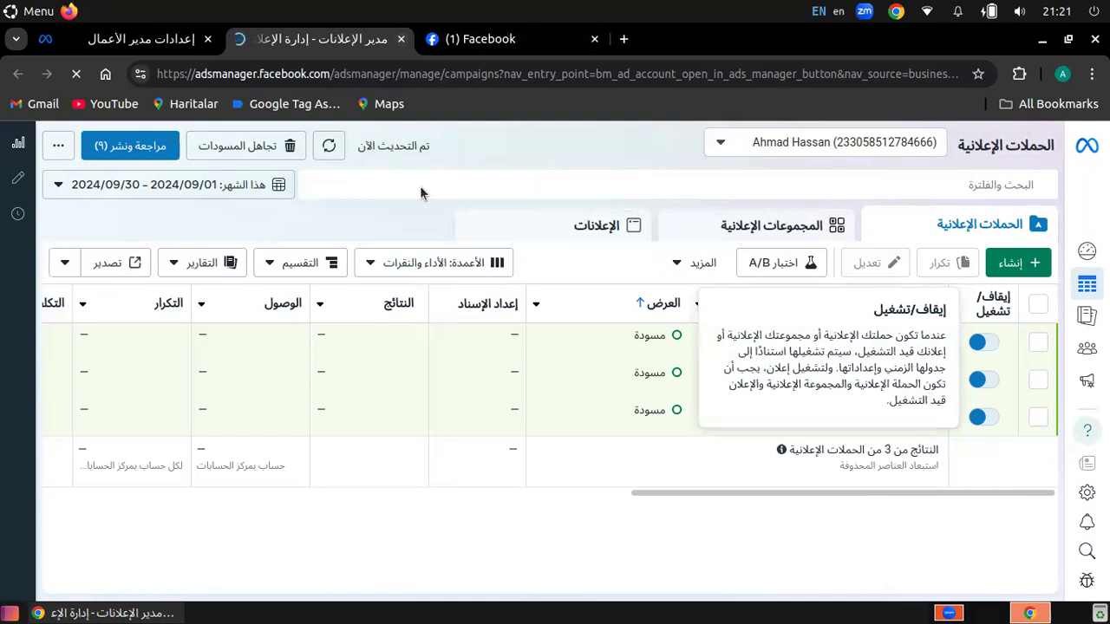
pyautogui.click(158, 38)
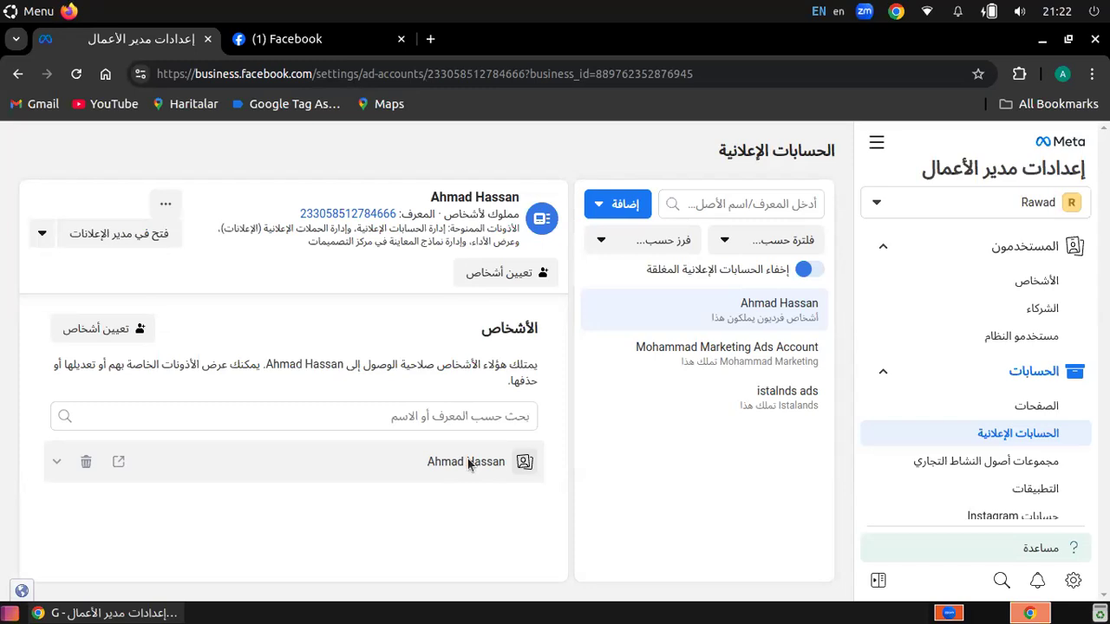
# Step: Start assigning people to the ad account and switch campaign management, performance viewing, and Creative Hub mockup permissions on and off one by one
pyautogui.click(99, 333)
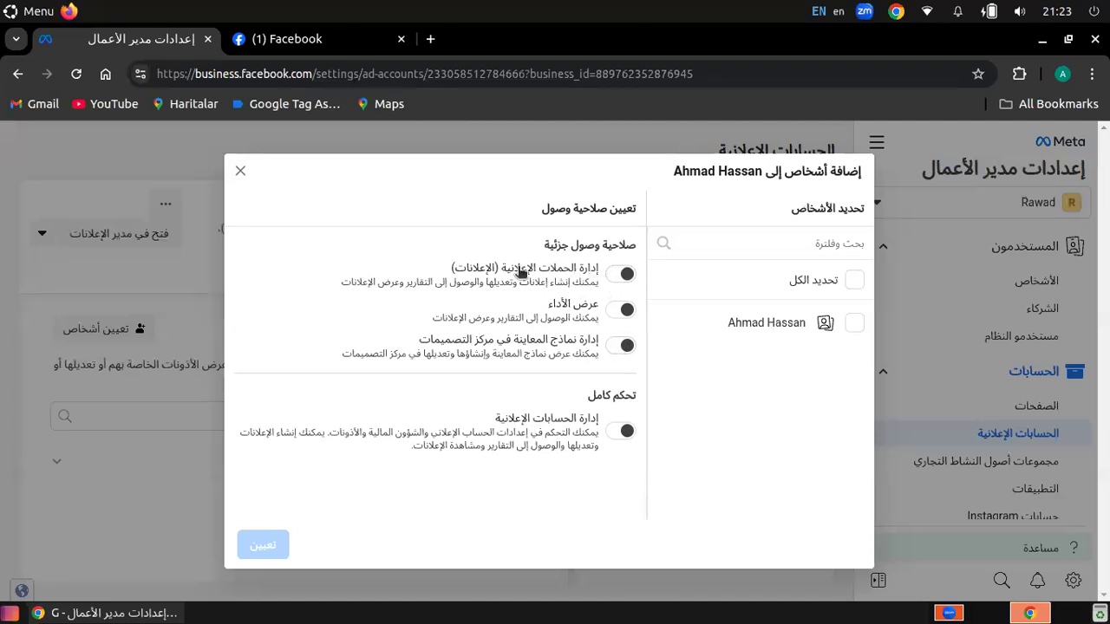
pyautogui.click(618, 274)
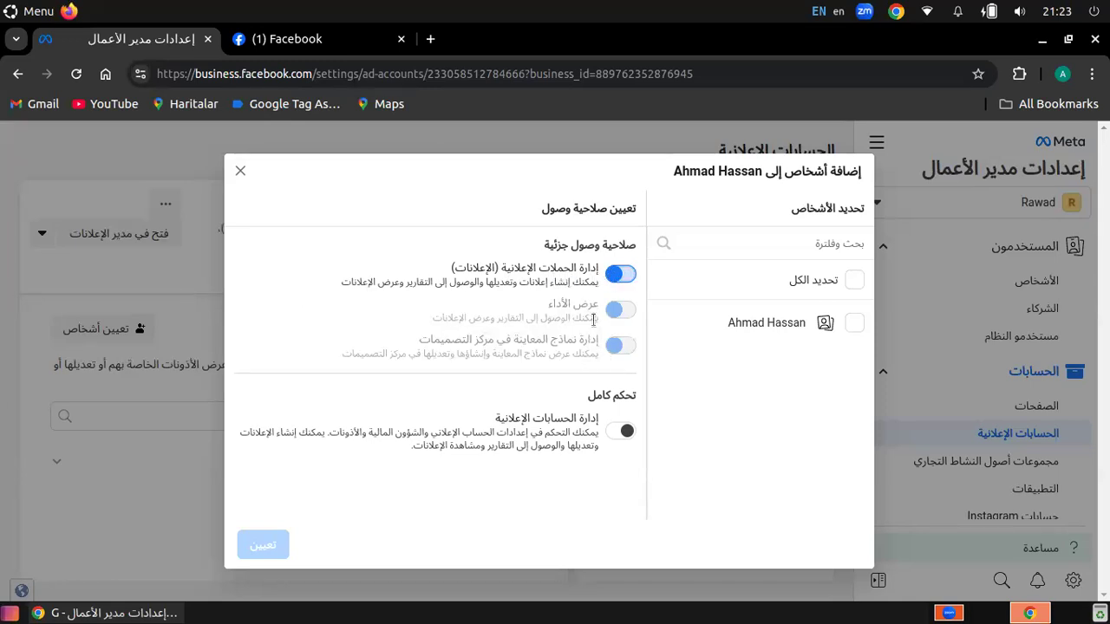
pyautogui.click(626, 275)
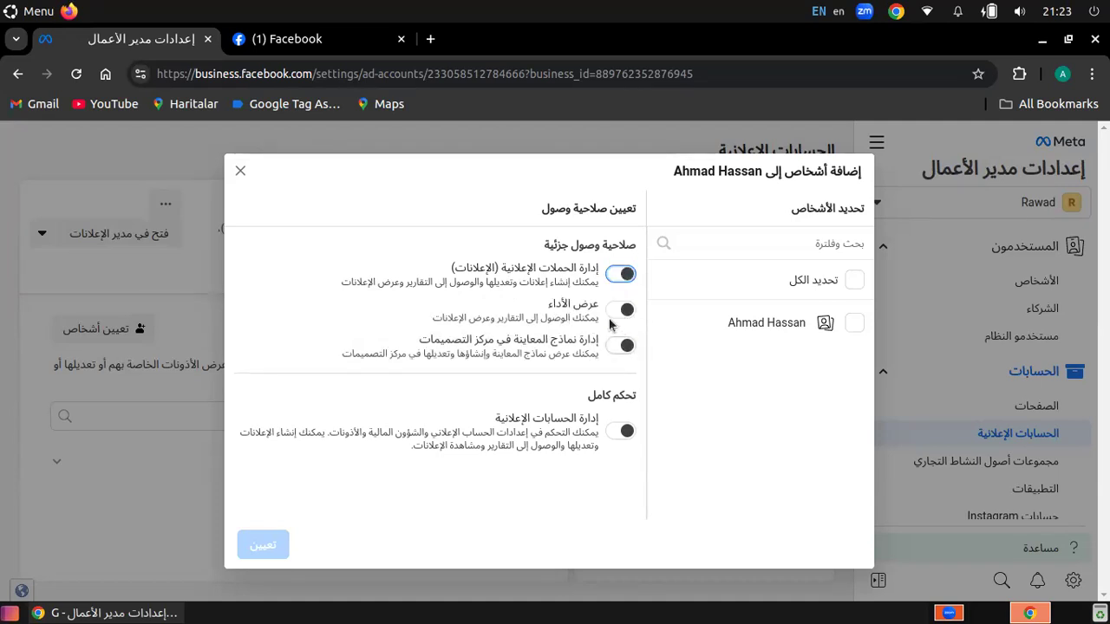
pyautogui.click(618, 311)
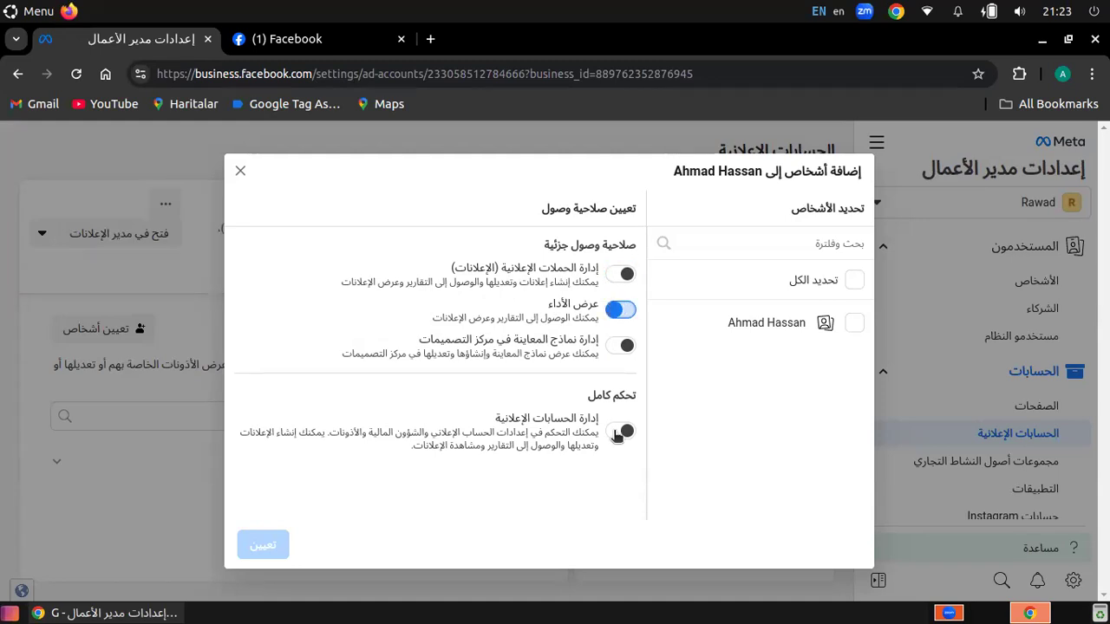
pyautogui.click(619, 310)
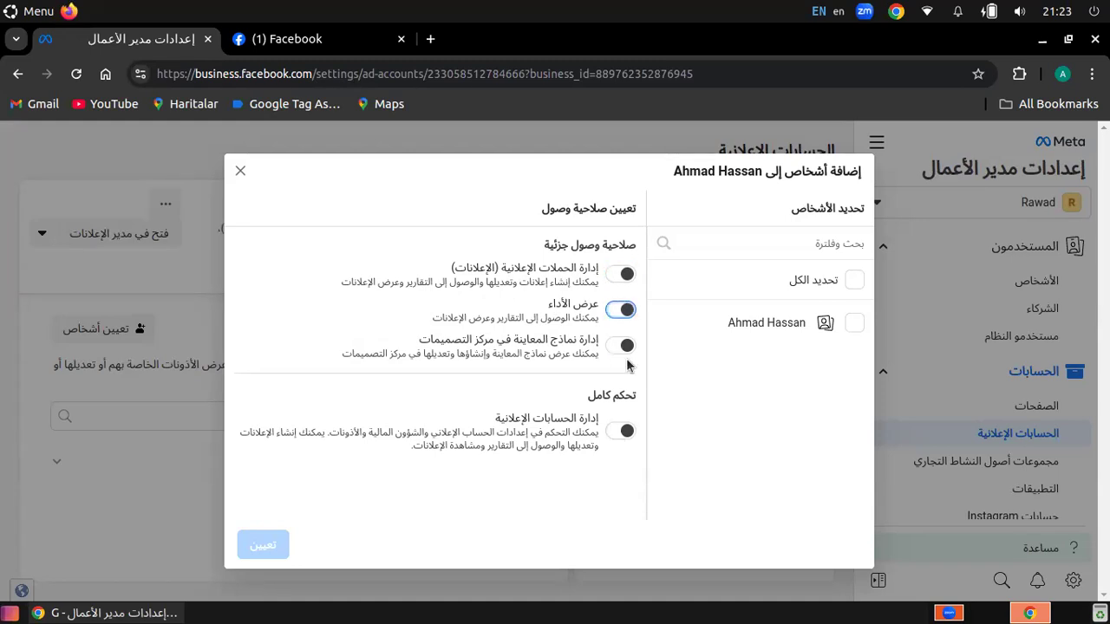
pyautogui.click(614, 346)
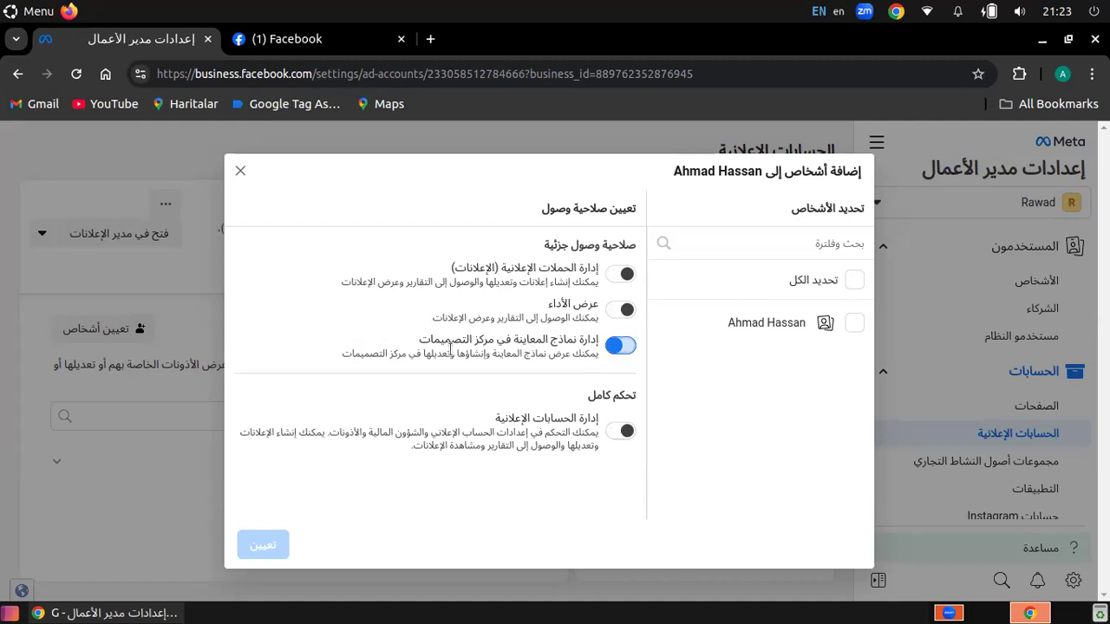
pyautogui.click(609, 346)
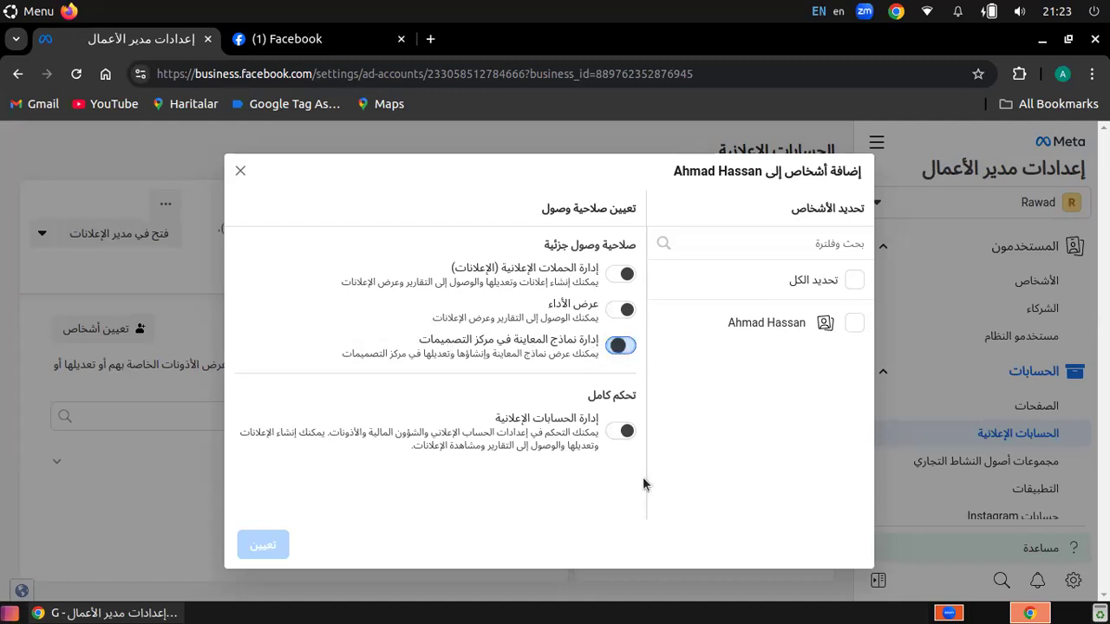
# Step: Try the full control permission for managing ad accounts (إدارة الحسابات الإعلانية), and close the people assignment without assigning anyone
pyautogui.click(619, 431)
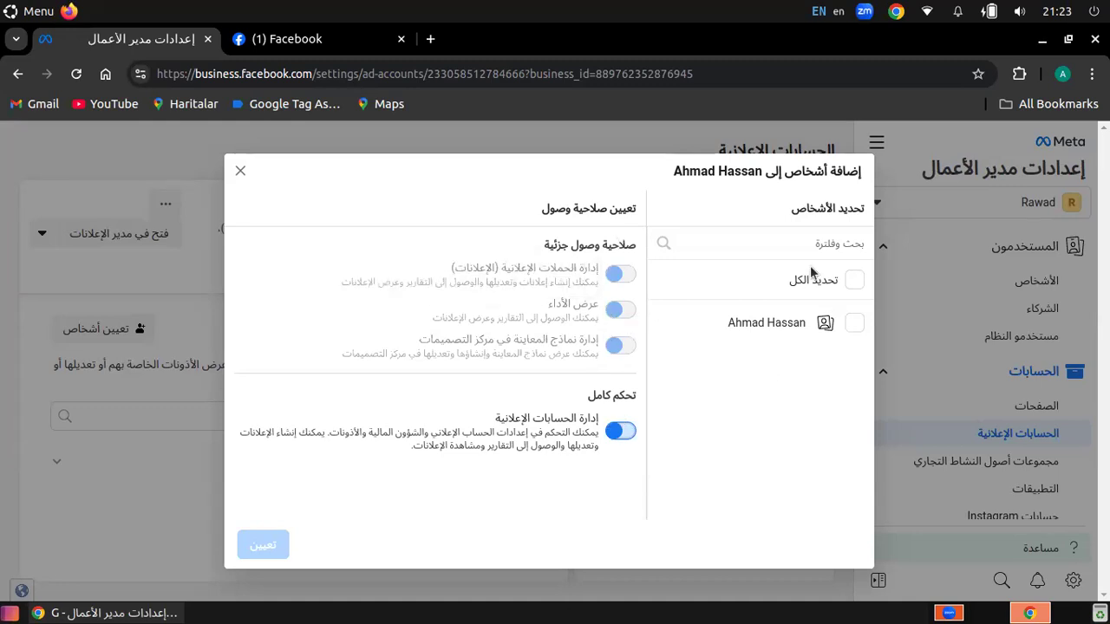
pyautogui.click(849, 247)
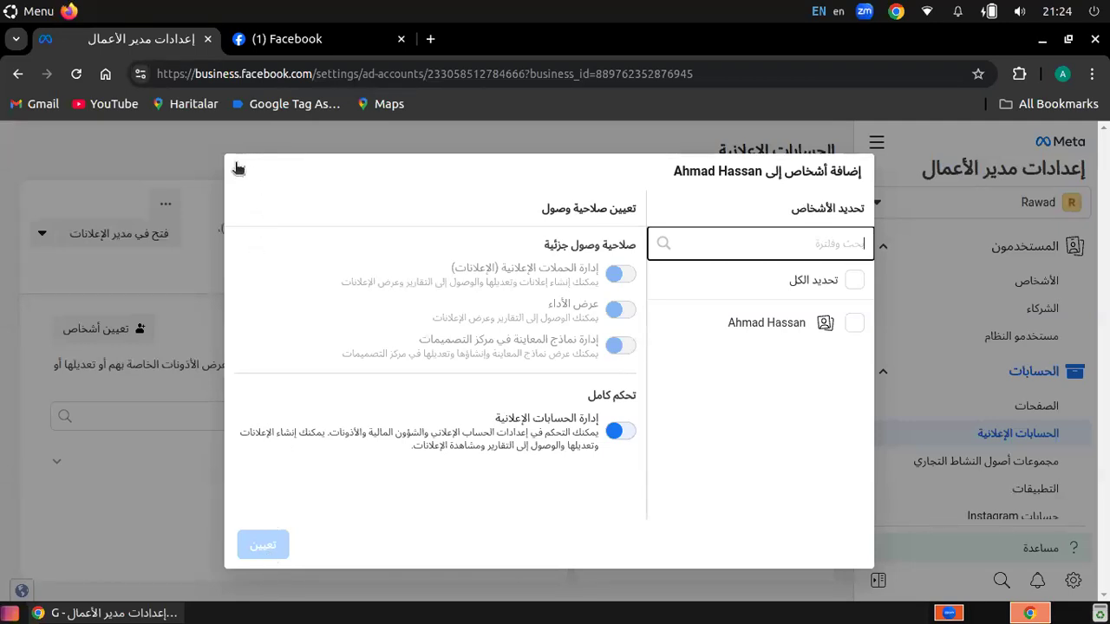
pyautogui.click(274, 220)
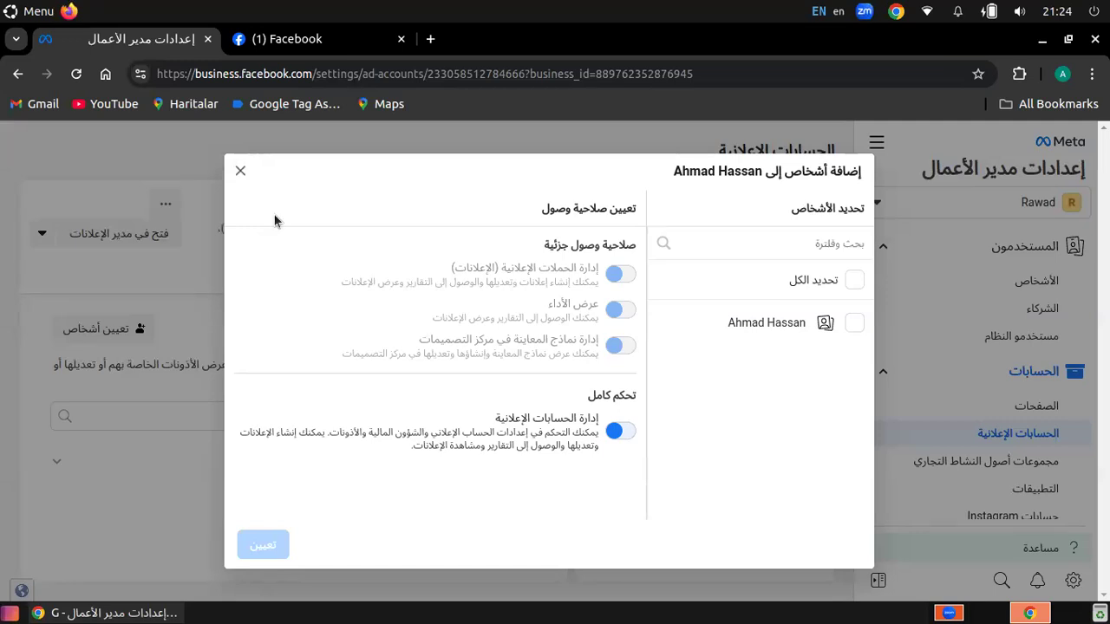
pyautogui.press('Escape')
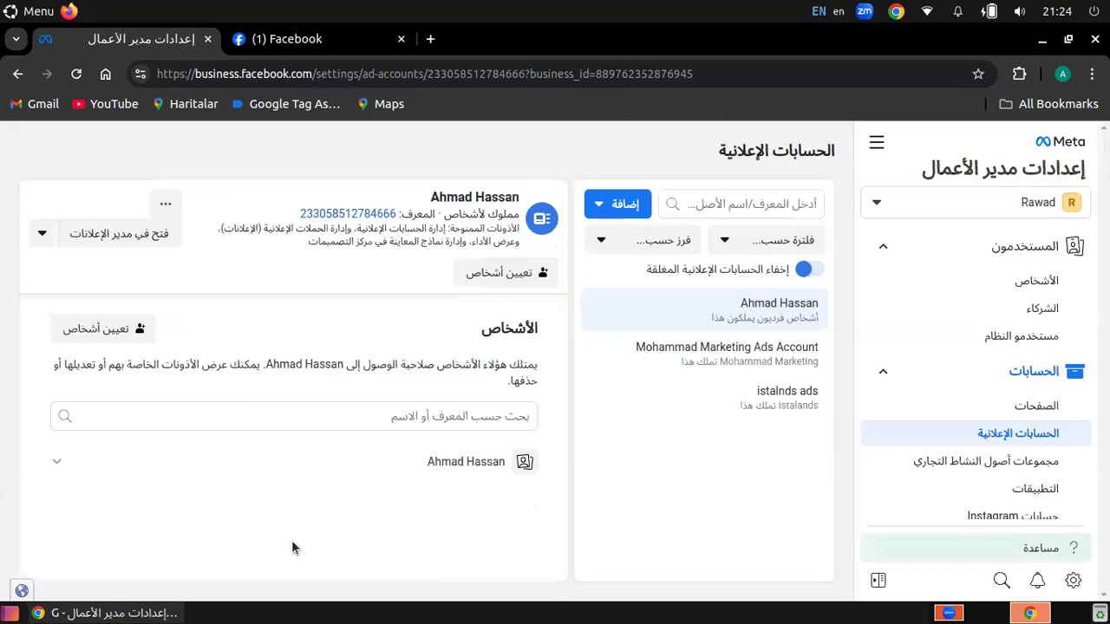
# Step: View the selected ad account's campaigns in Ads Manager, and return to the business settings to examine its account details
pyautogui.click(144, 240)
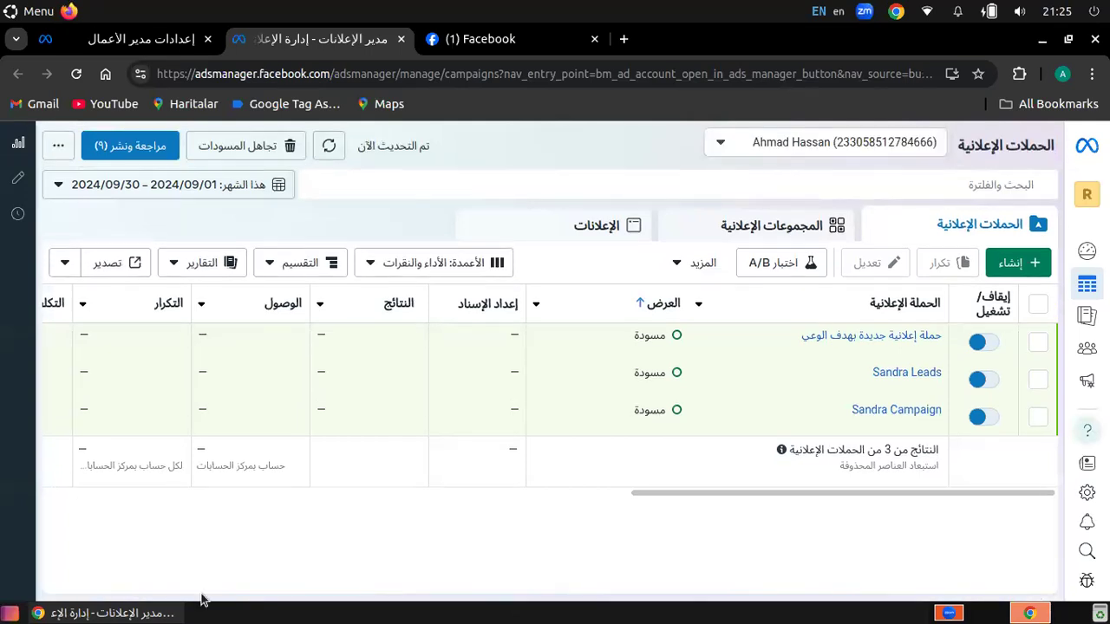
pyautogui.click(149, 45)
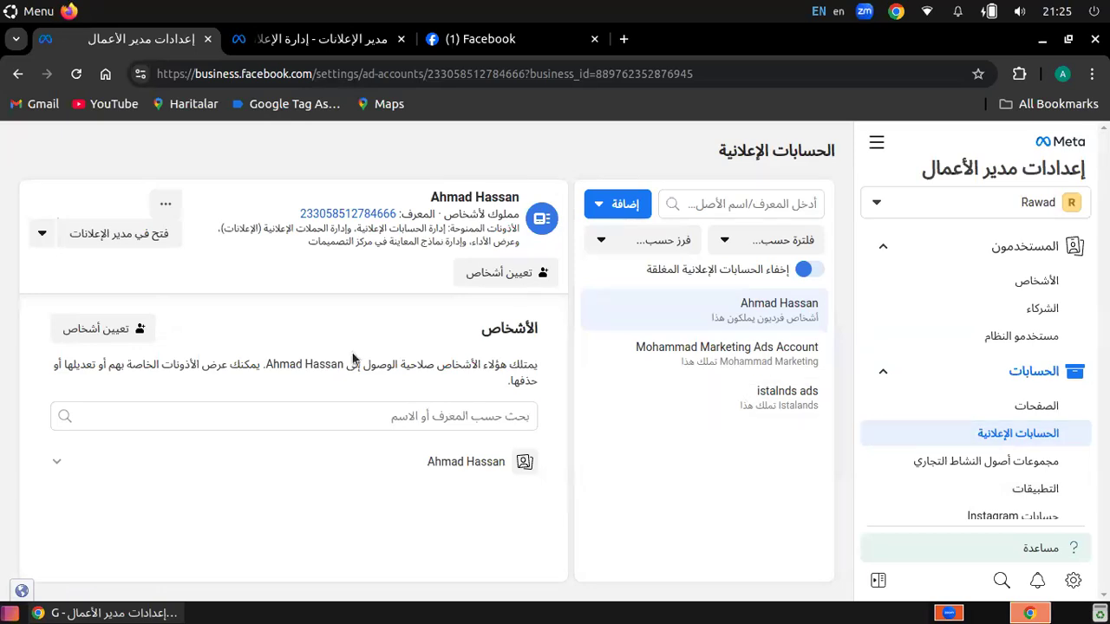
pyautogui.click(366, 214)
pyautogui.moveTo(242, 480)
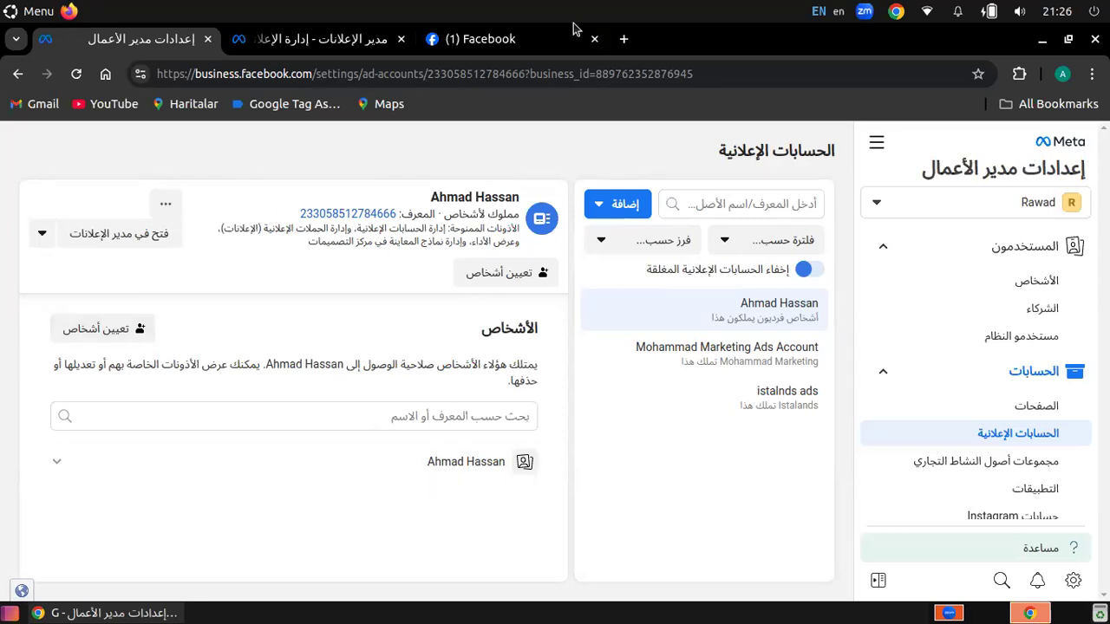
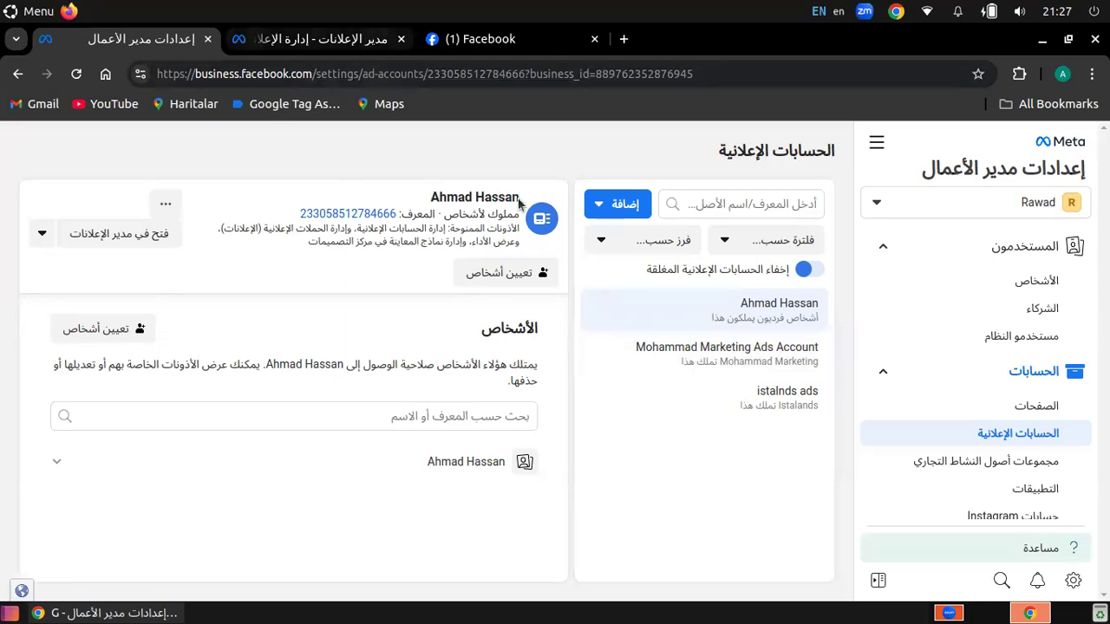
# Step: Switch Ads Manager to the Mohammad Marketing Ads Account and look over its campaigns
pyautogui.click(365, 45)
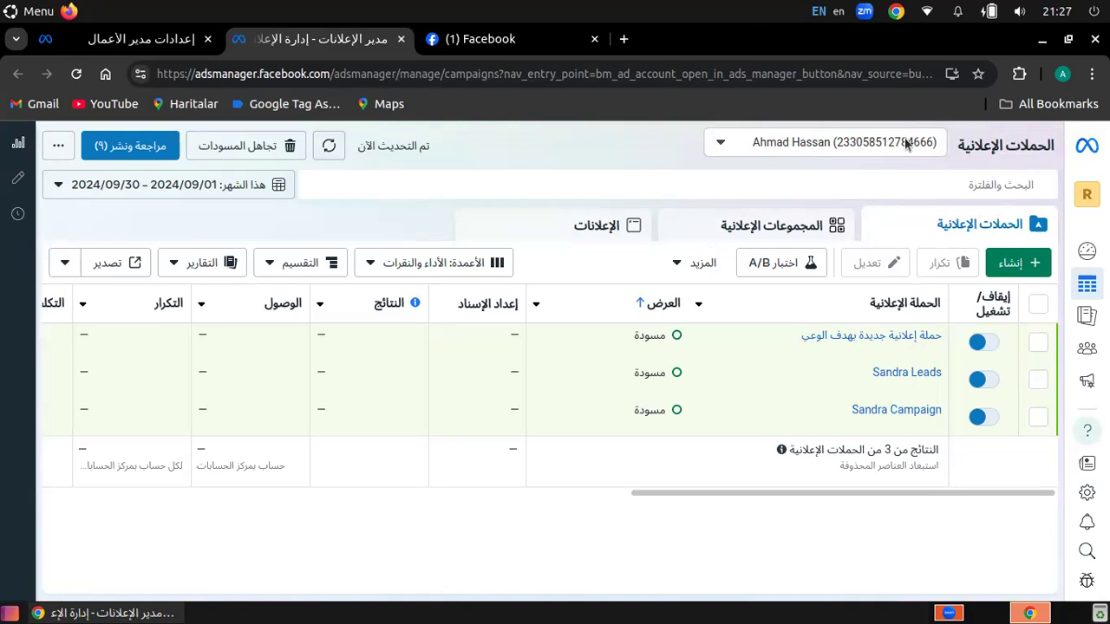
pyautogui.click(827, 142)
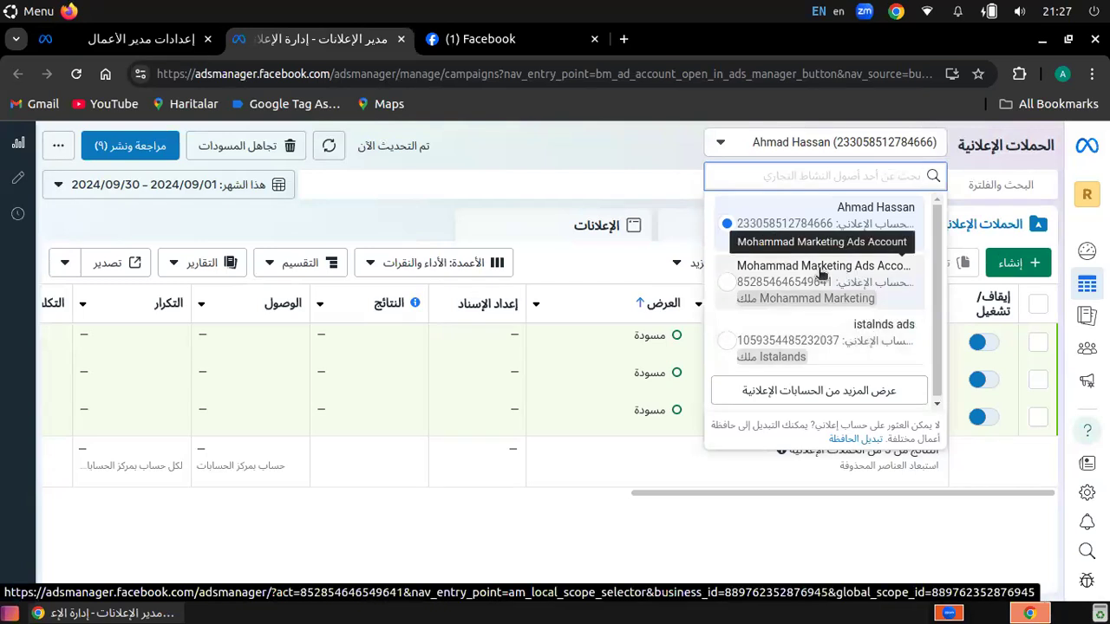
pyautogui.click(828, 361)
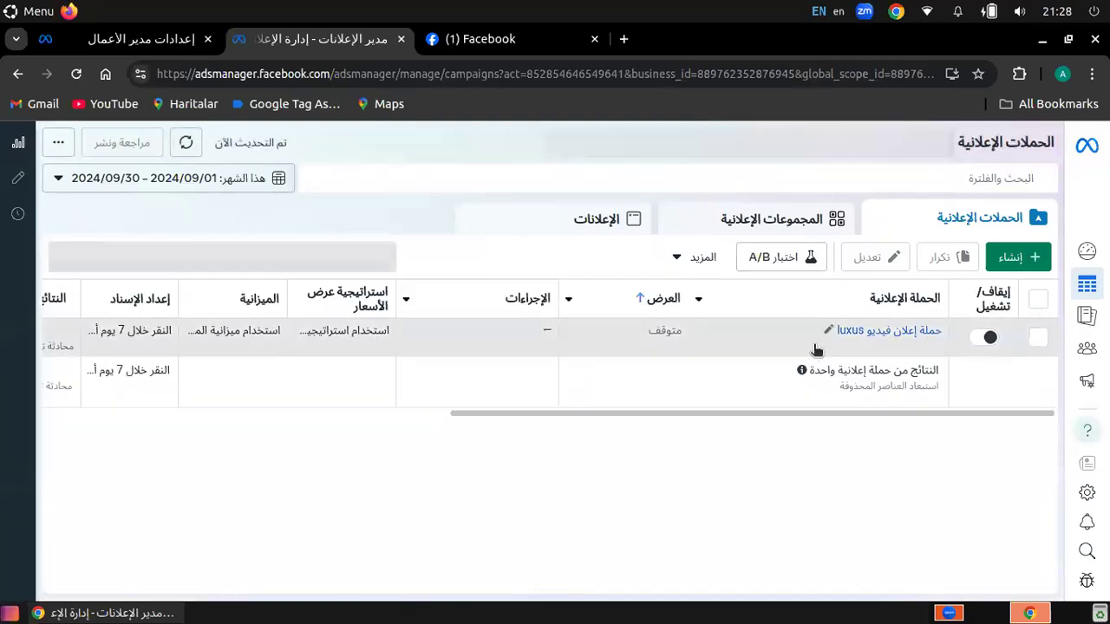
pyautogui.moveTo(814, 348)
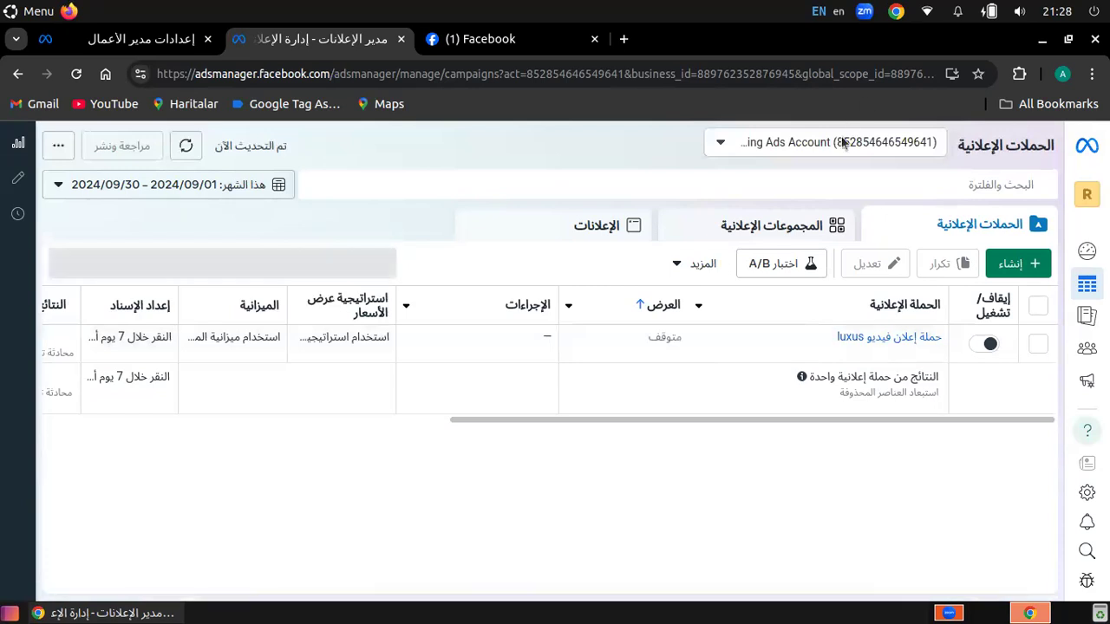
# Step: Switch Ads Manager to the istalnds ads account, look over its campaigns, and close Ads Manager to return to the business settings
pyautogui.click(846, 144)
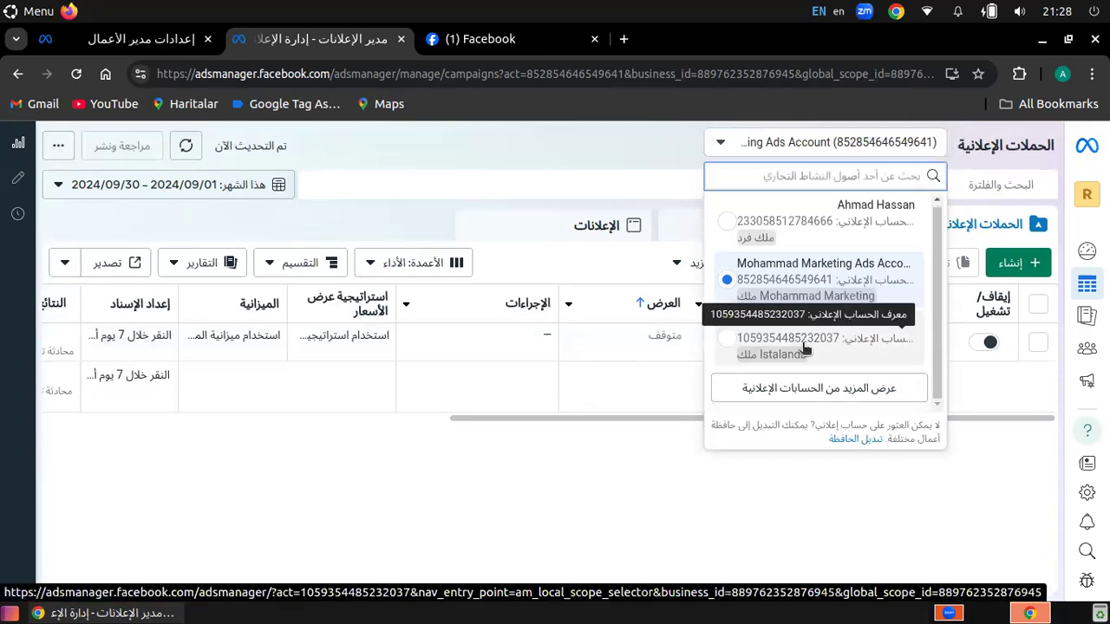
pyautogui.click(742, 340)
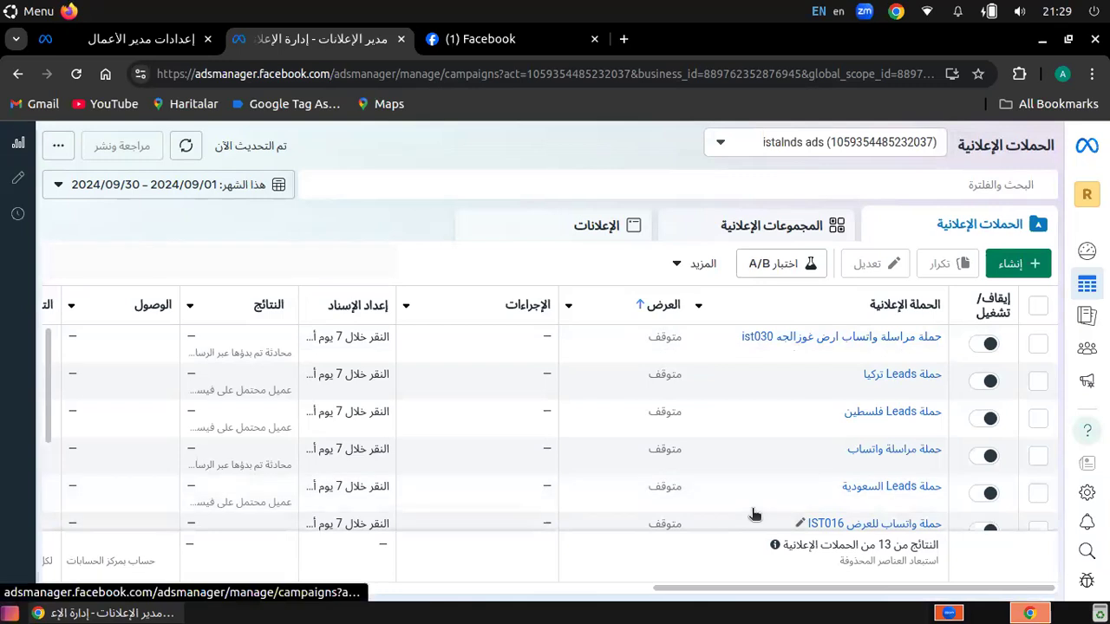
pyautogui.moveTo(752, 510)
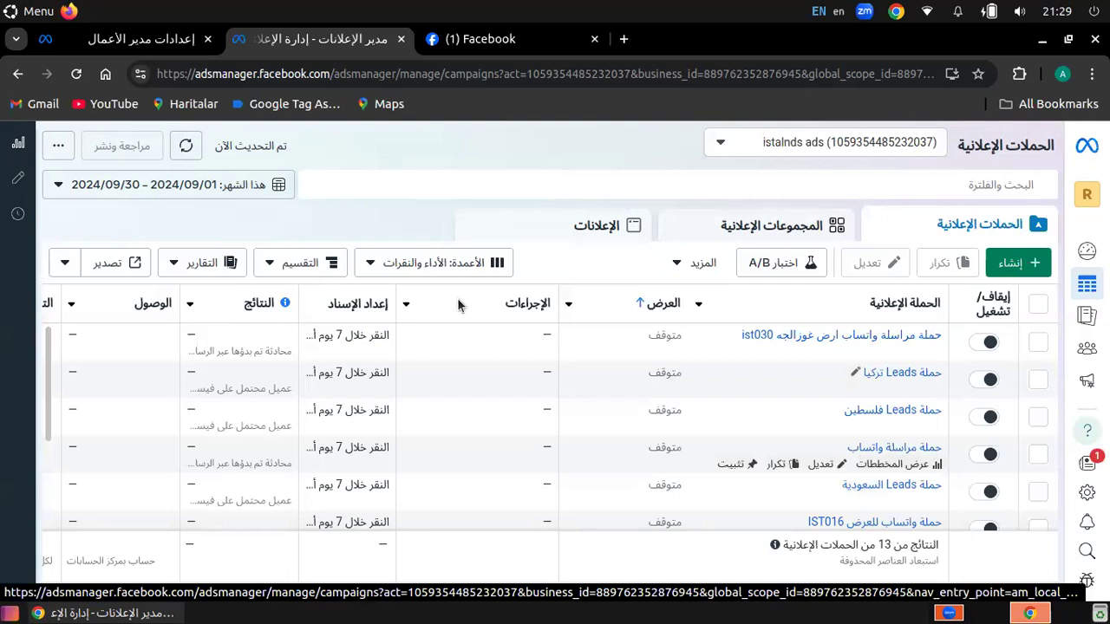
pyautogui.hotkey('ctrl', 'w')
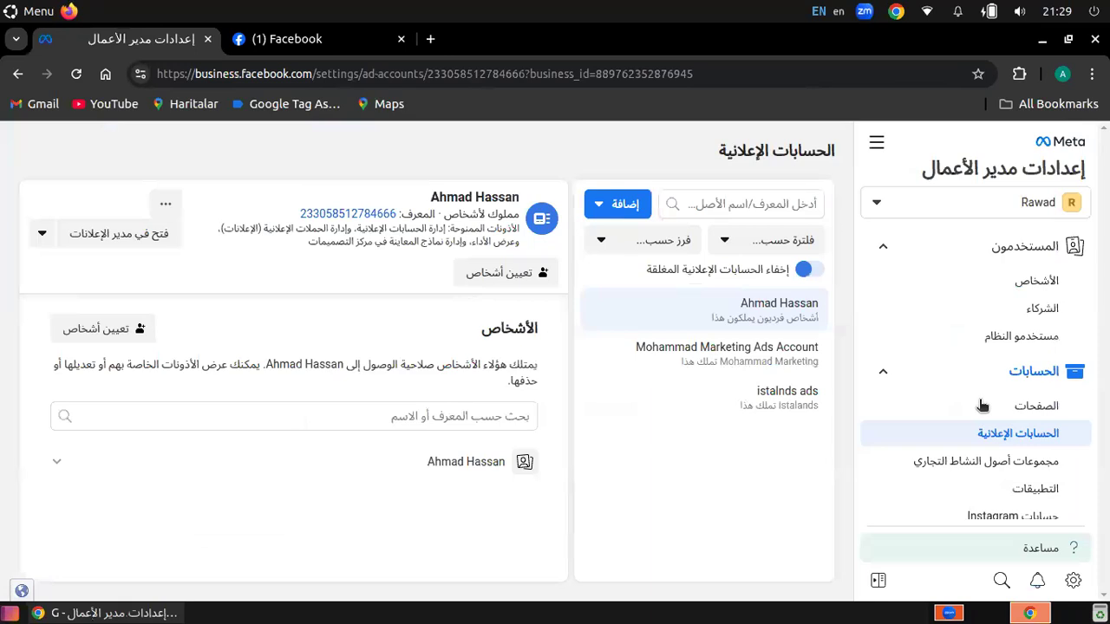
# Step: Examine the business's apps section (التطبيقات) and the options offered for adding an app, without adding one
pyautogui.scroll(-1, 983, 406)
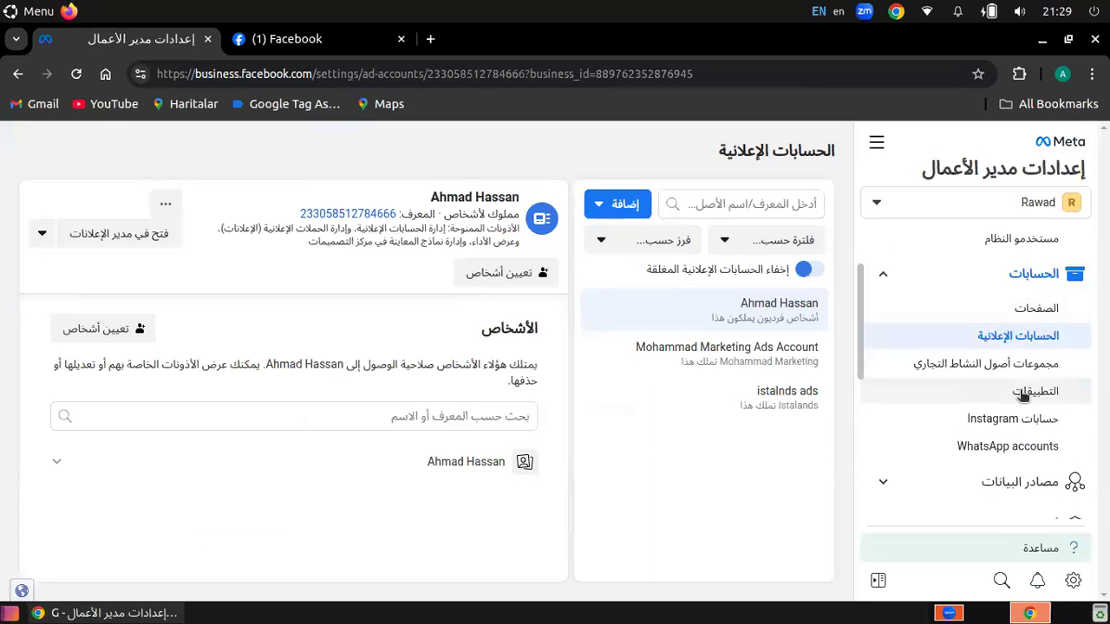
pyautogui.click(1023, 392)
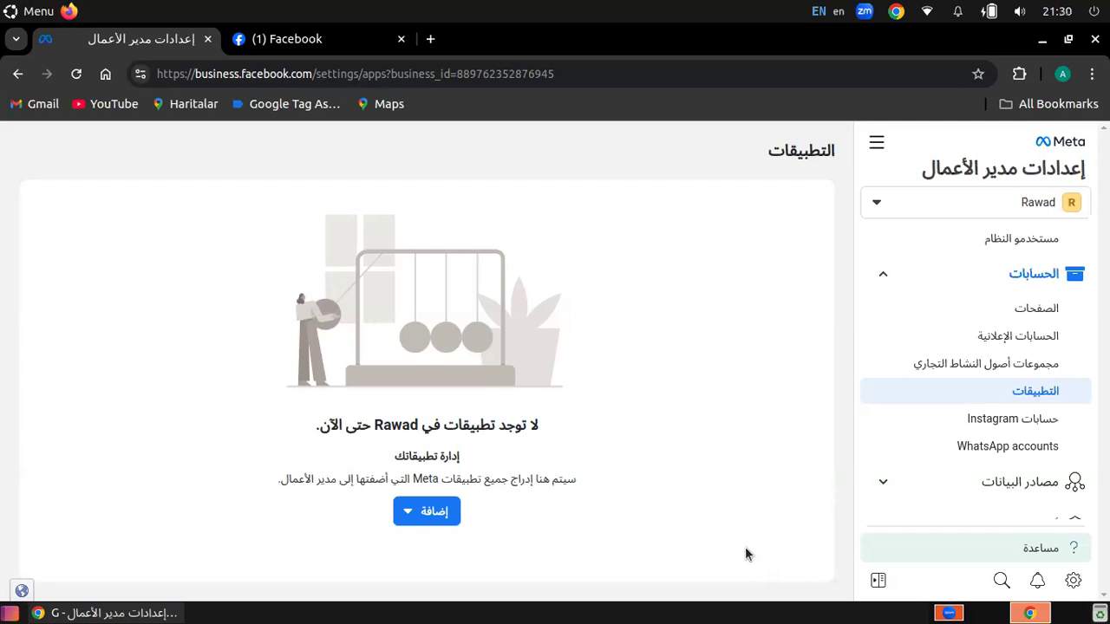
pyautogui.click(437, 513)
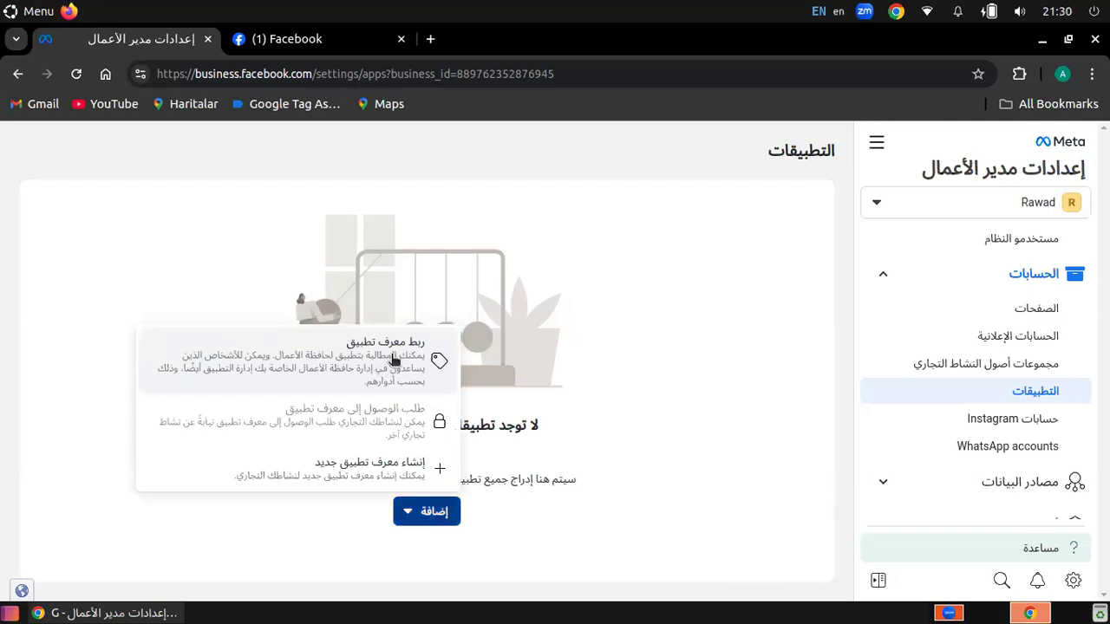
pyautogui.click(616, 418)
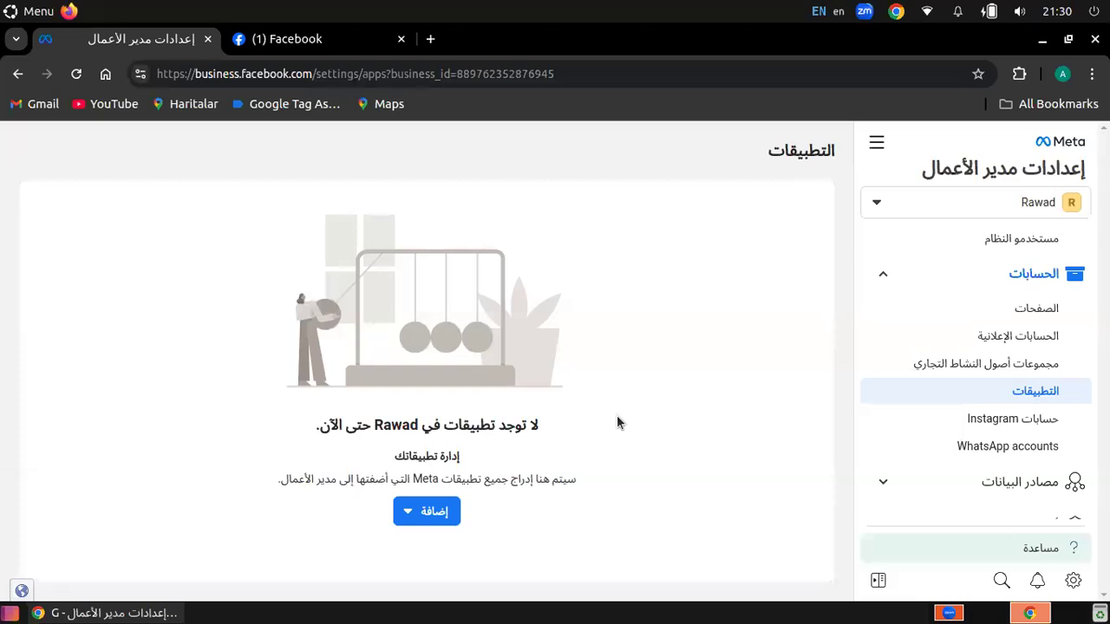
# Step: Examine the Instagram accounts section, including the login window for connecting an account, and highlight the existing account's ID
pyautogui.click(1006, 422)
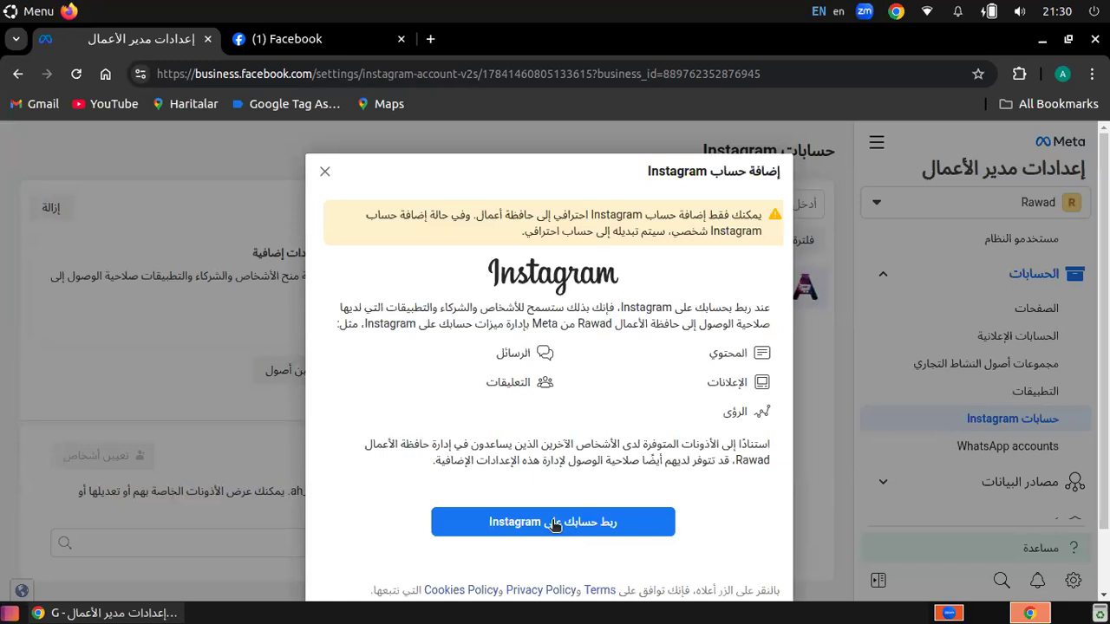
pyautogui.click(568, 524)
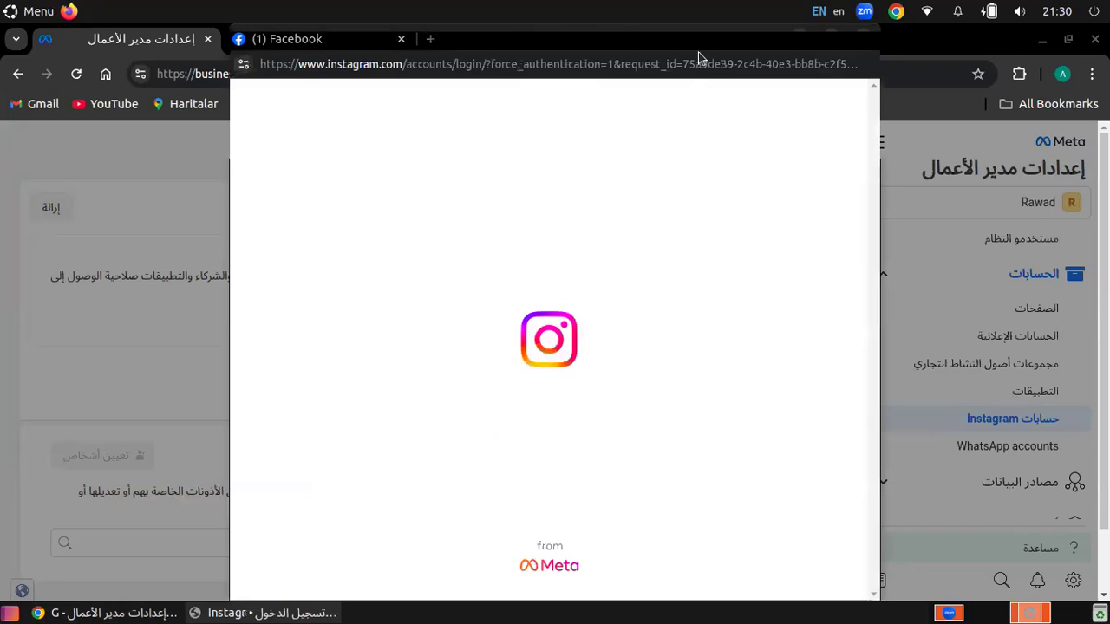
pyautogui.click(506, 324)
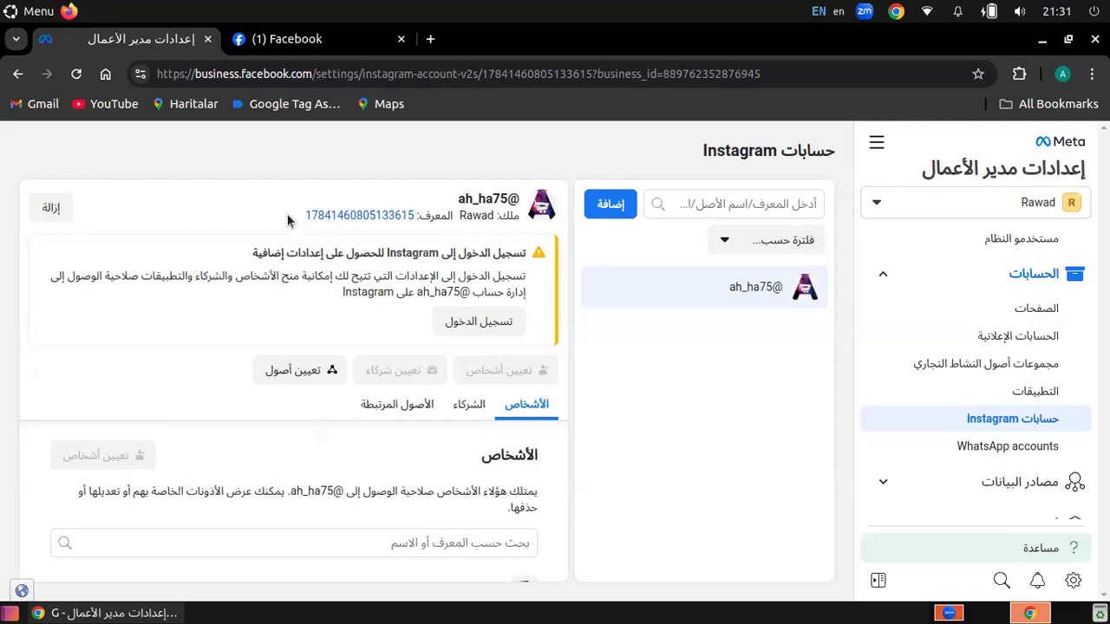
pyautogui.moveTo(328, 217); pyautogui.dragTo(415, 220)
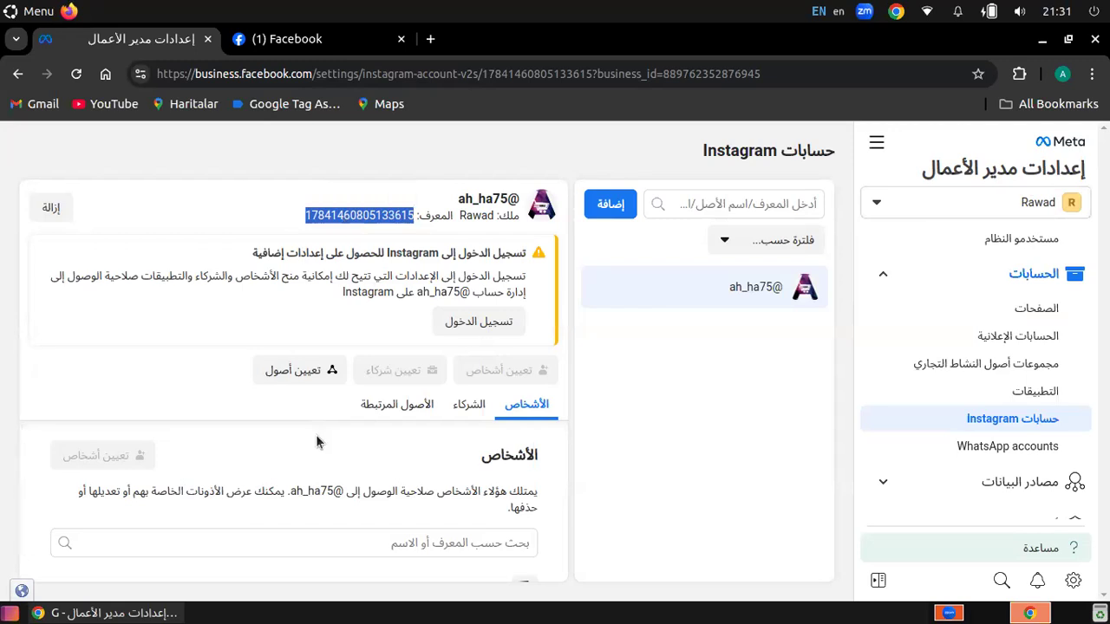
# Step: Look at the WhatsApp accounts section and its form for adding a WhatsApp Business account, and close the form without adding one
pyautogui.click(994, 452)
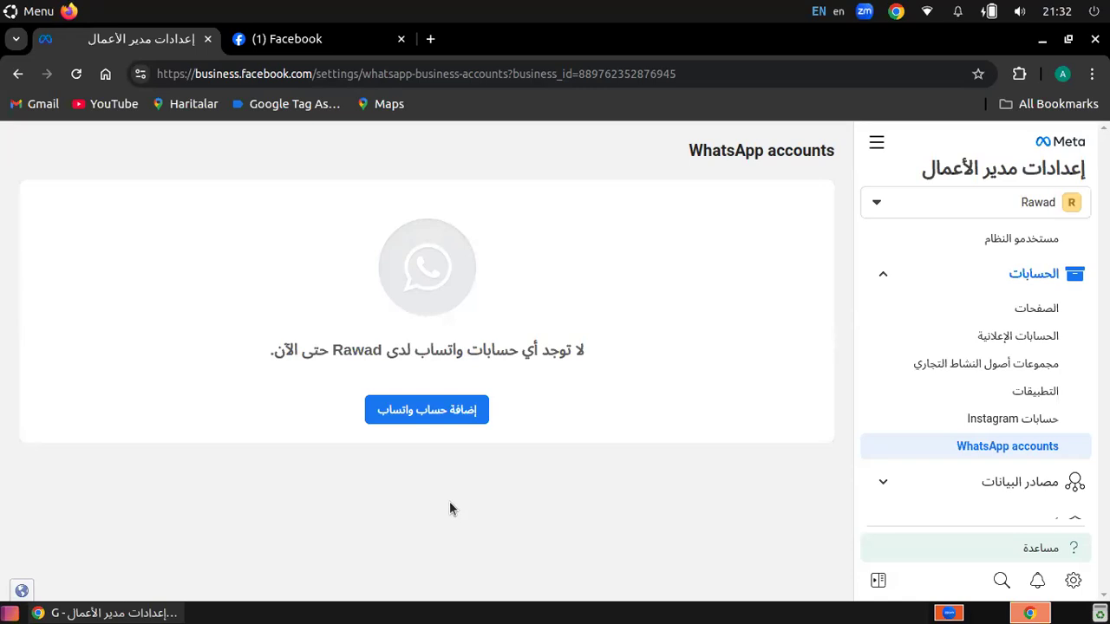
pyautogui.click(436, 410)
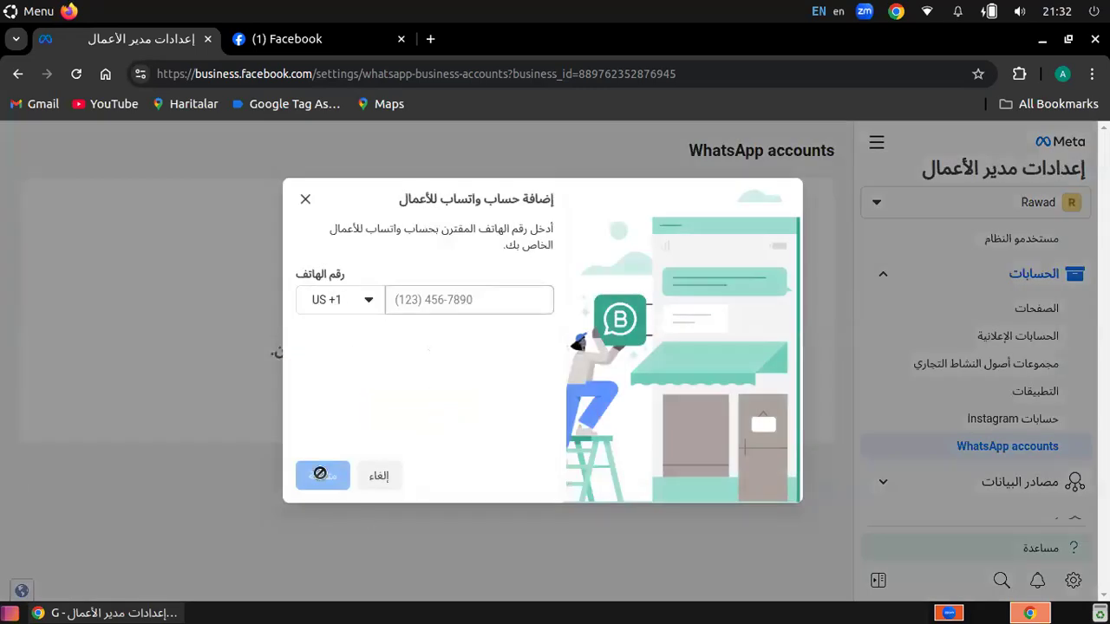
pyautogui.click(305, 198)
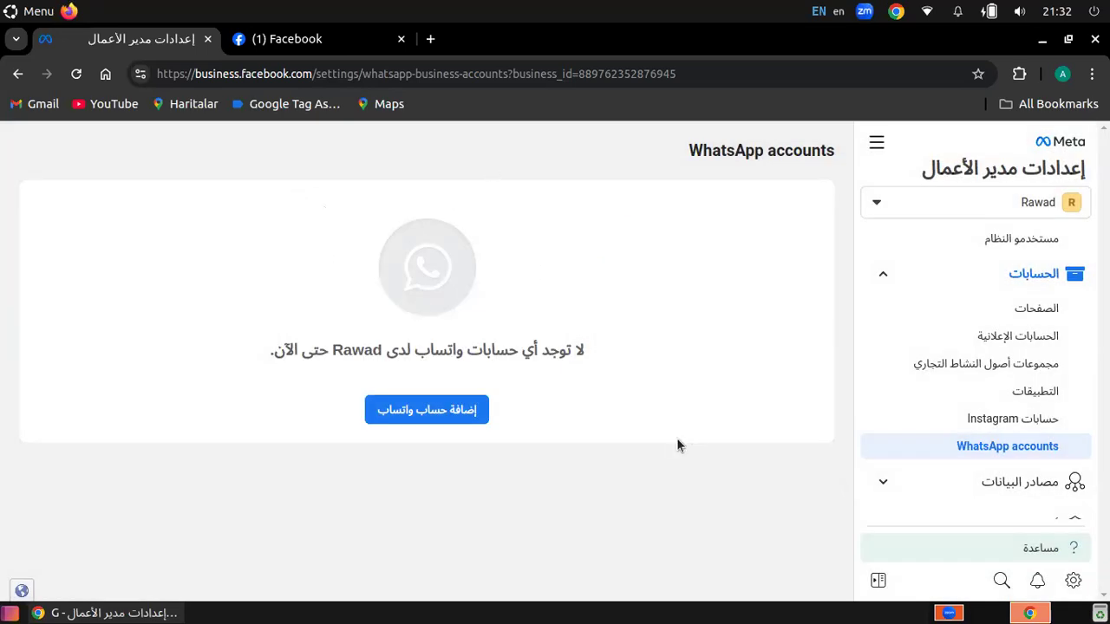
# Step: Look over the data source types (مصادر البيانات), and view the ad accounts in billing and payments (الفوترة وعمليات الدفع)
pyautogui.scroll(-4, 926, 382)
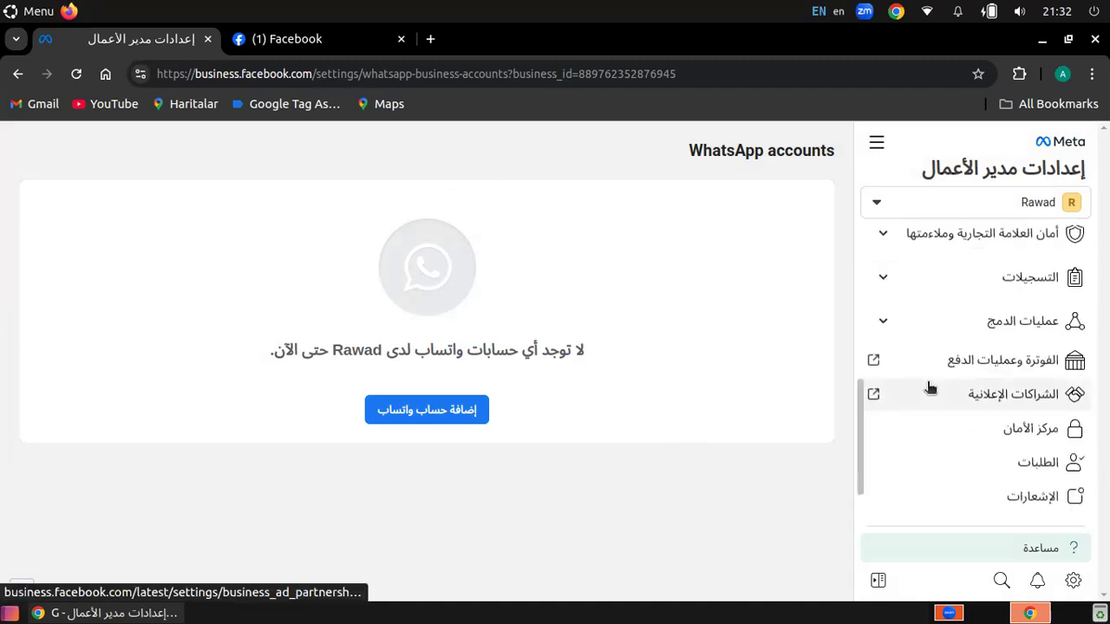
pyautogui.scroll(1, 928, 389)
pyautogui.click(1020, 287)
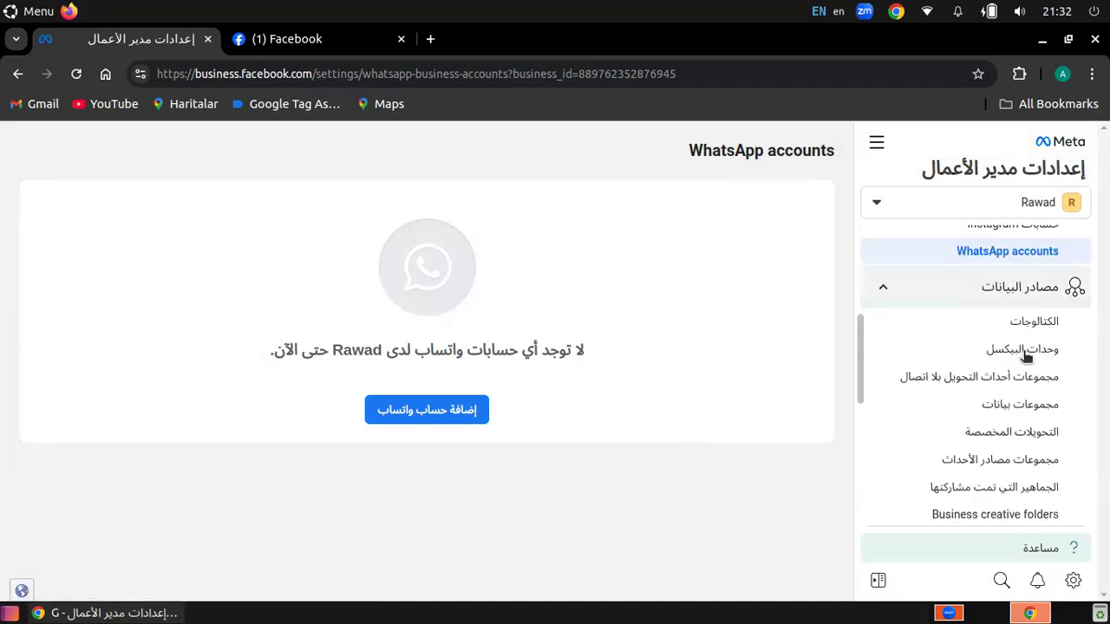
pyautogui.click(1020, 289)
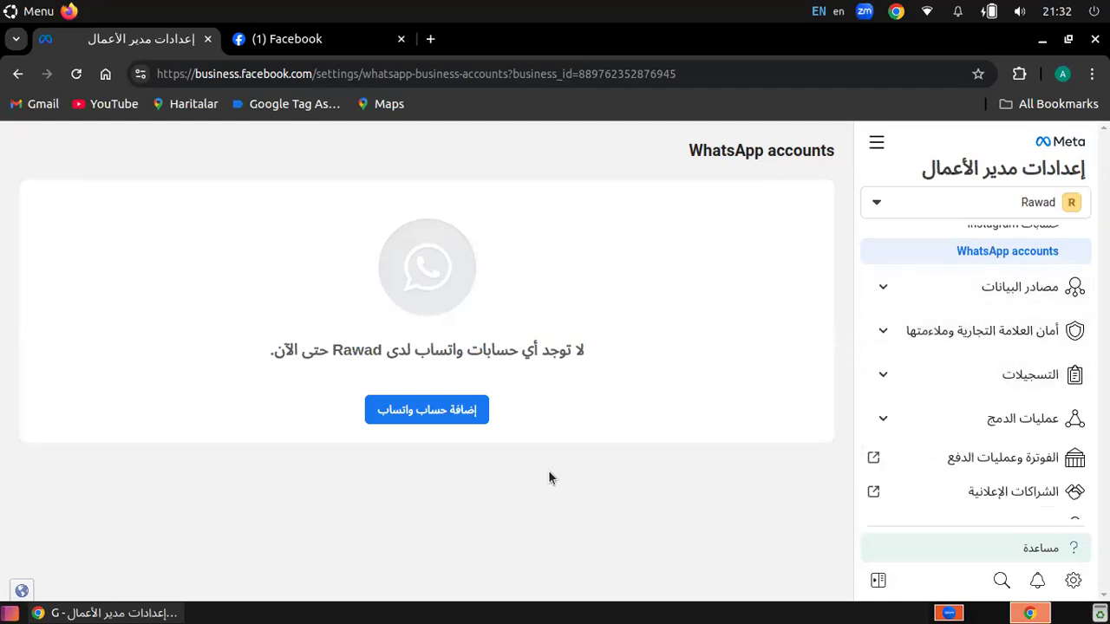
pyautogui.click(997, 462)
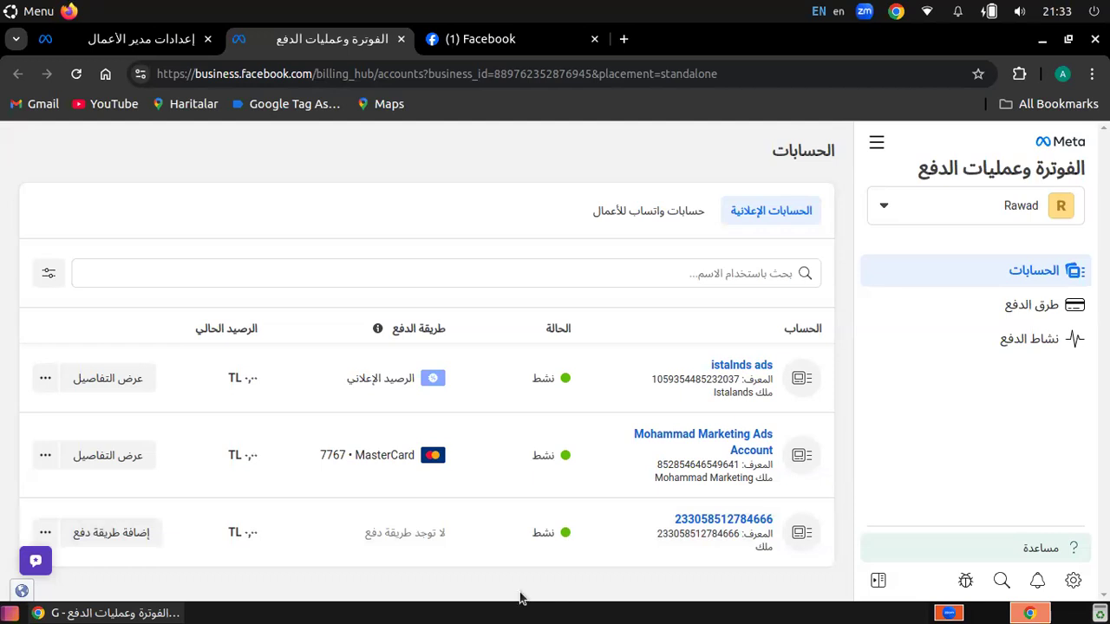
# Step: Switch to Events Manager (مدير الأحداث), and look over its overview and the list of all business tools
pyautogui.click(877, 143)
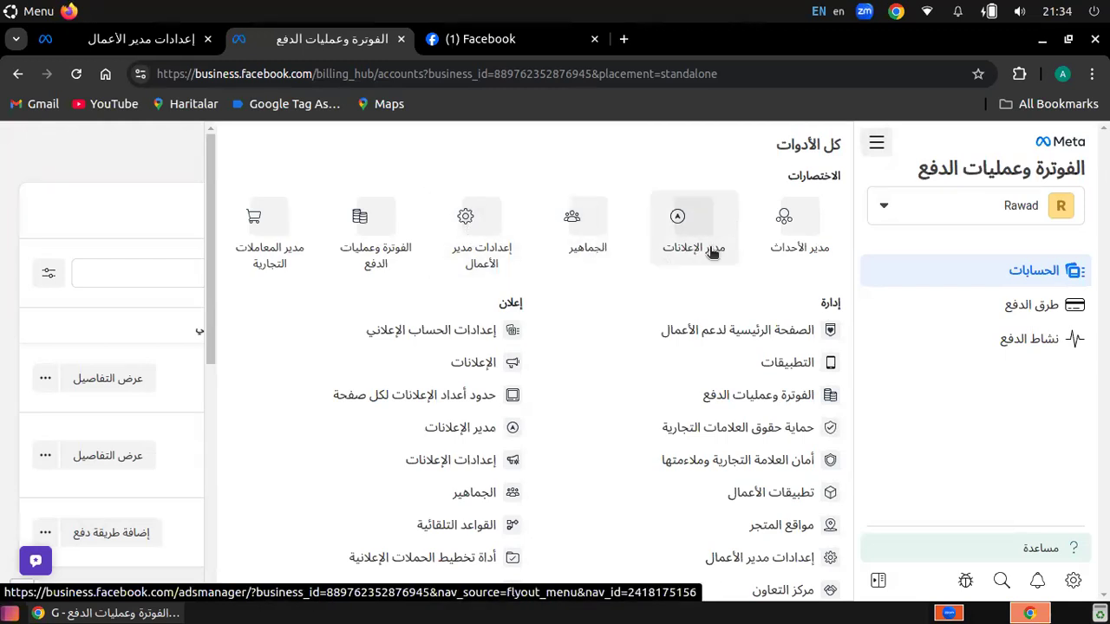
pyautogui.click(798, 239)
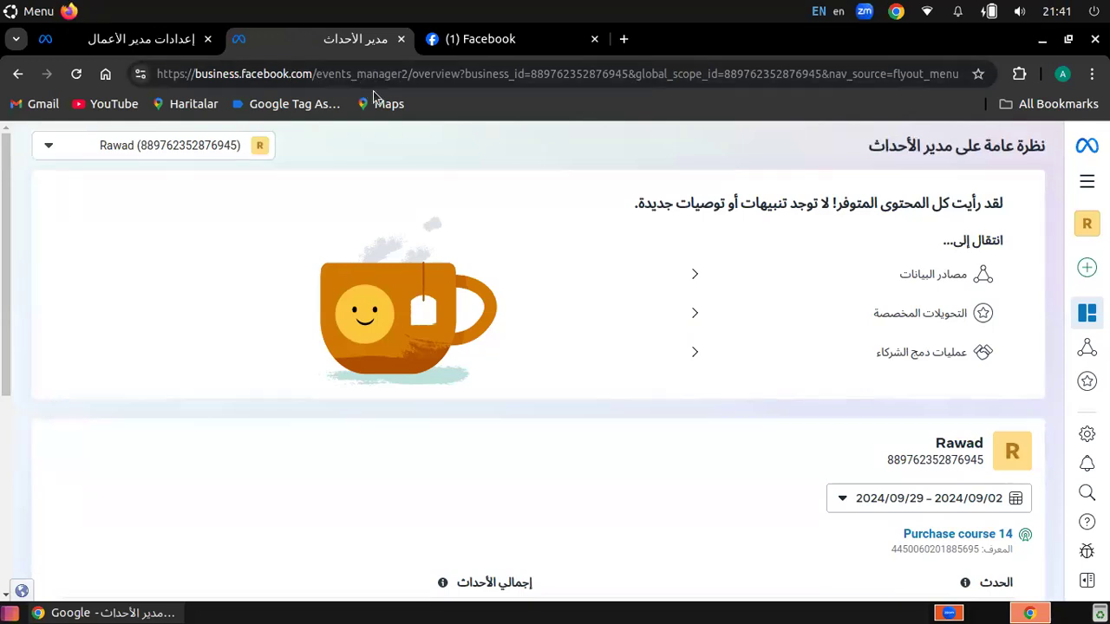
pyautogui.click(1087, 184)
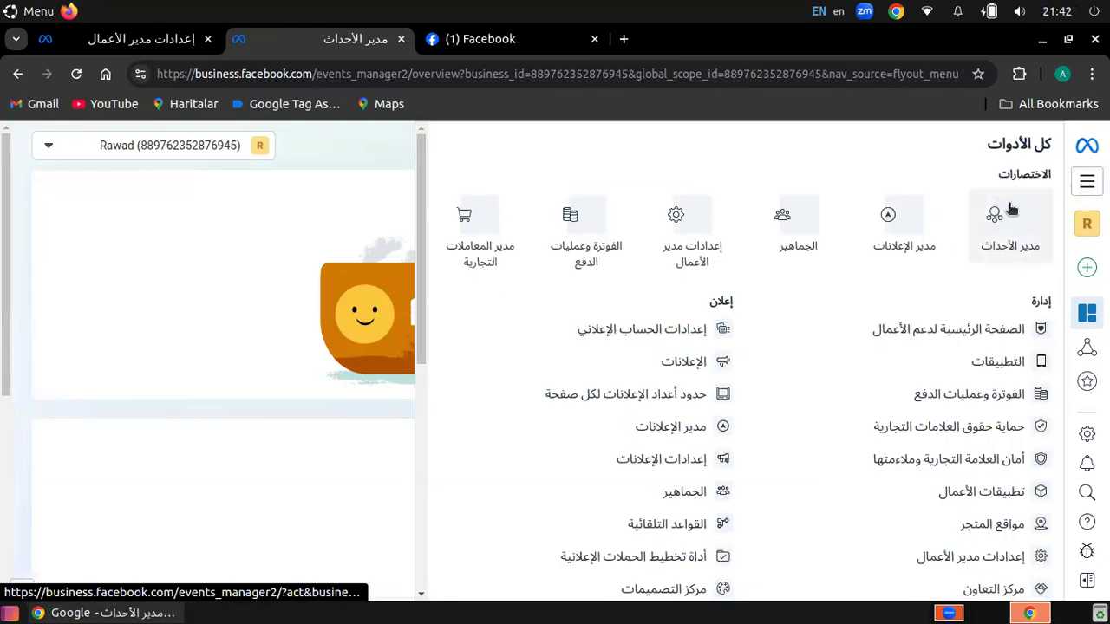
pyautogui.click(171, 248)
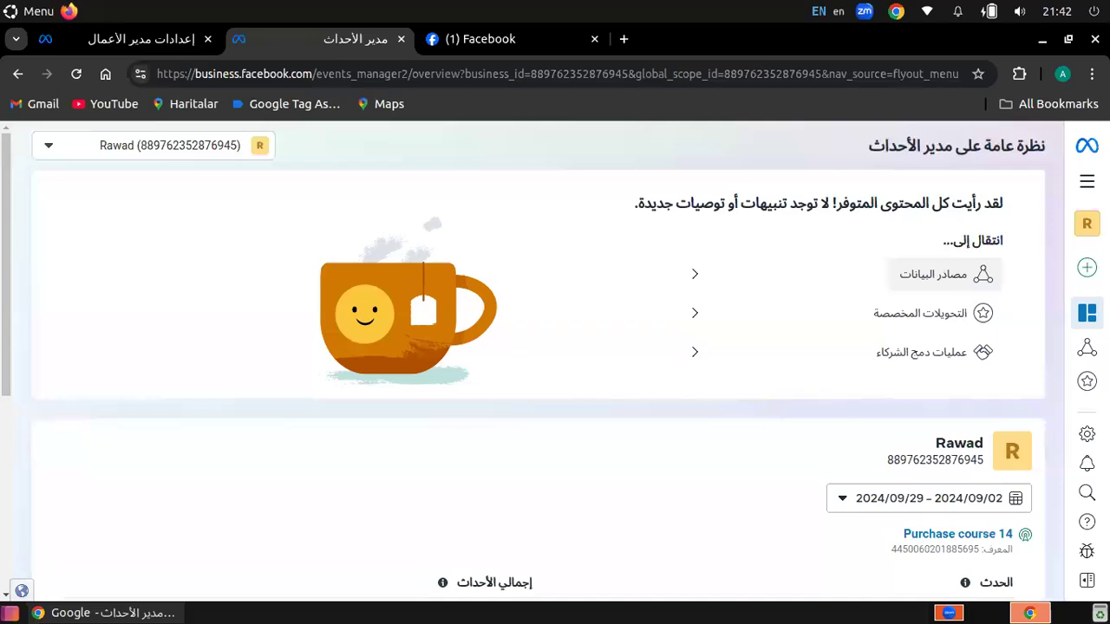
# Step: Start connecting a new data source of the web type (الويب)
pyautogui.moveTo(1048, 272)
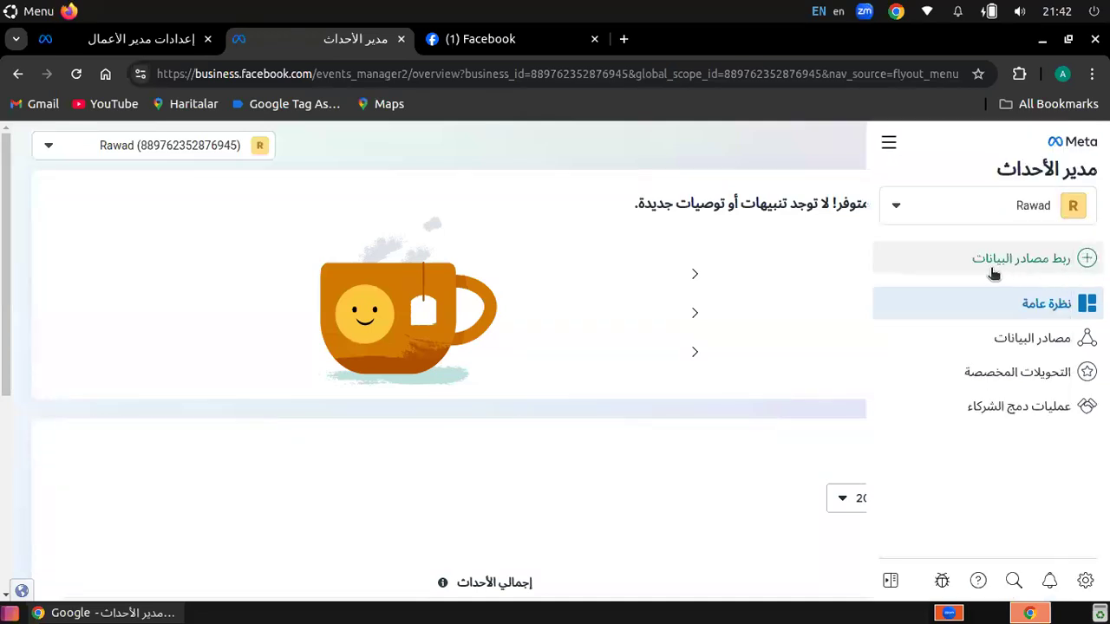
pyautogui.click(1049, 266)
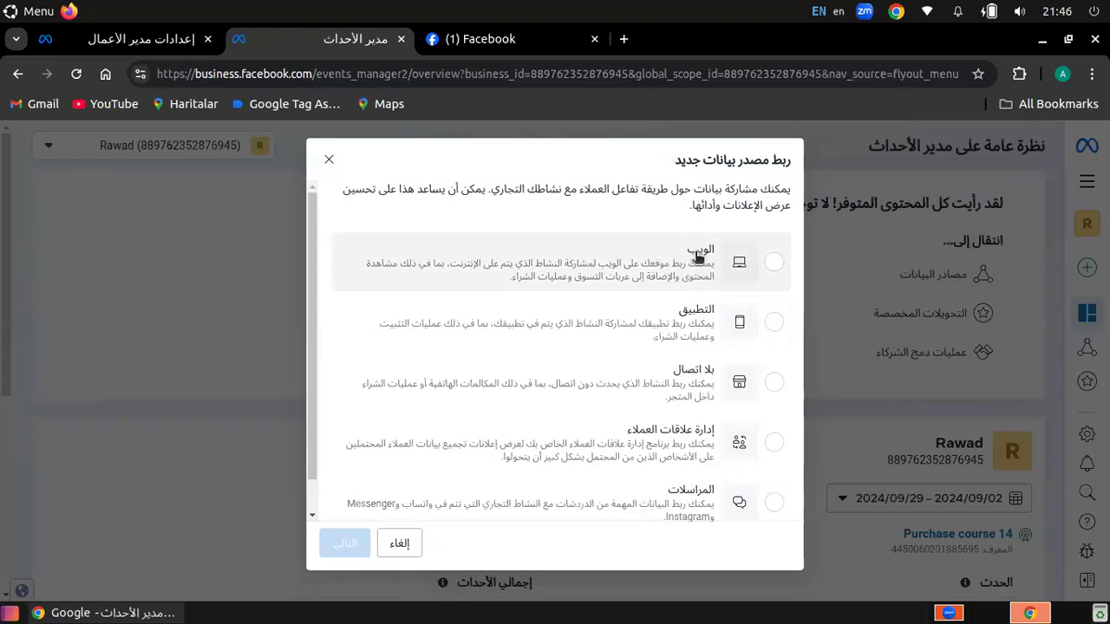
pyautogui.click(774, 288)
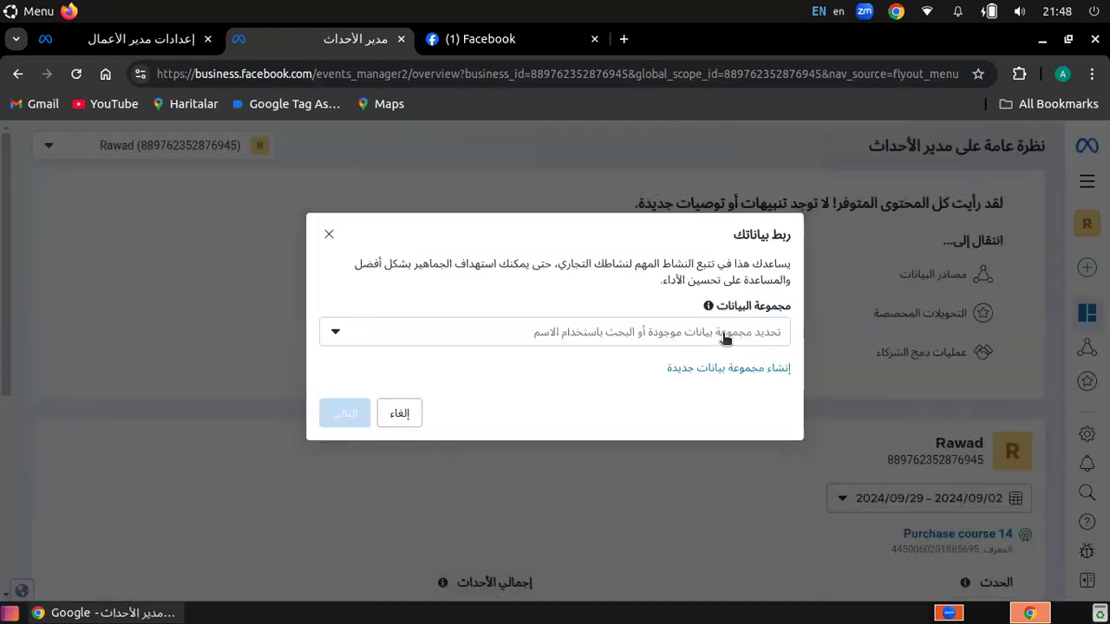
# Step: Look through the existing datasets that can be chosen for the web connection, without selecting one
pyautogui.click(733, 343)
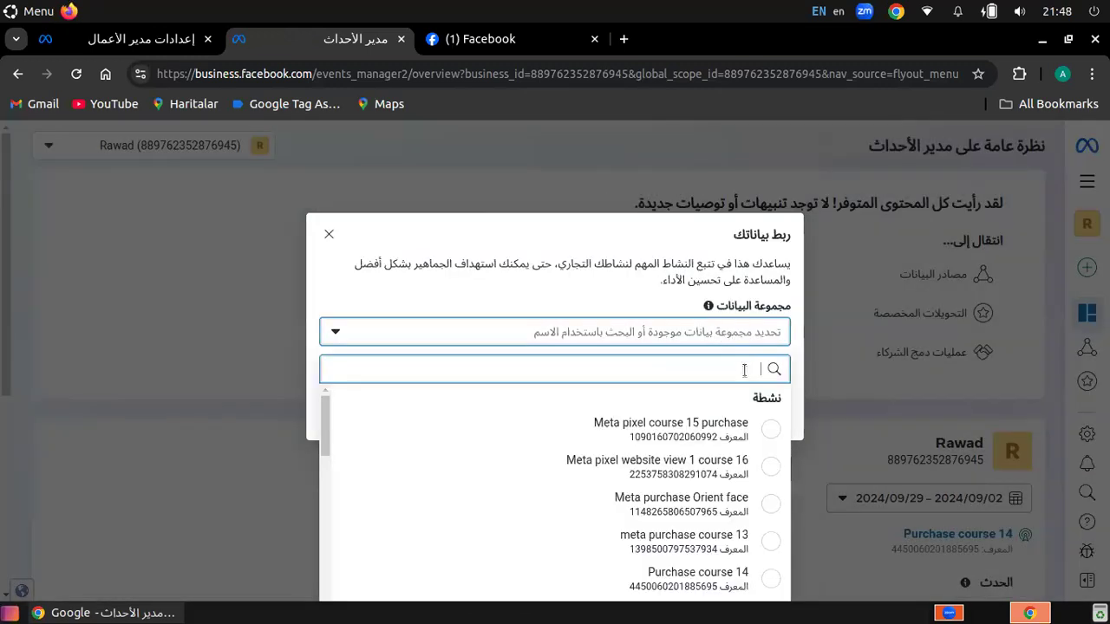
pyautogui.click(720, 339)
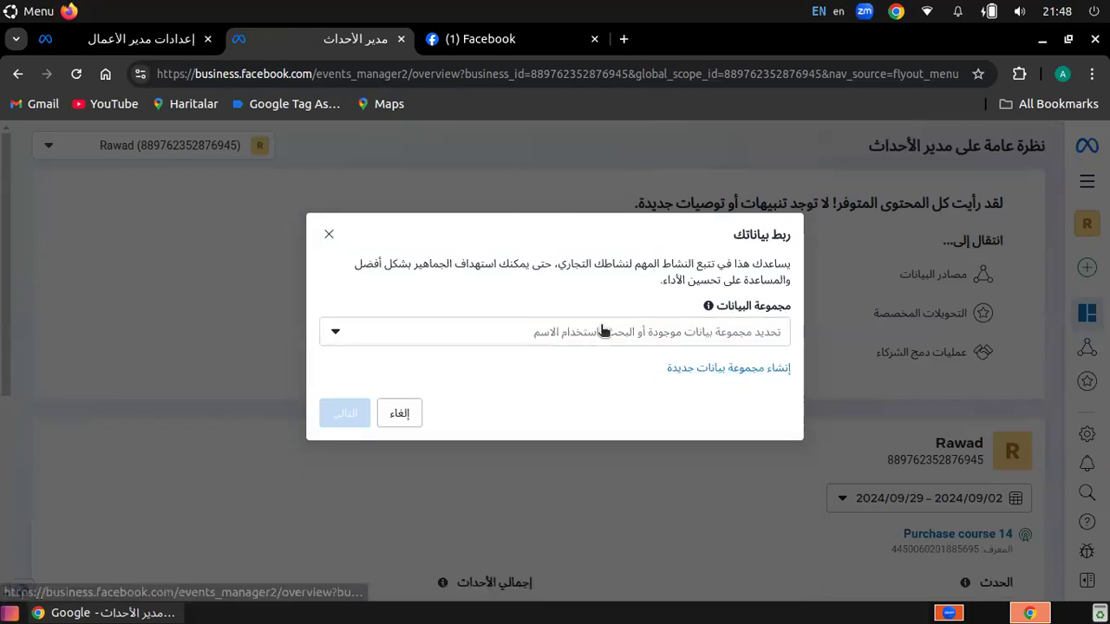
pyautogui.click(619, 345)
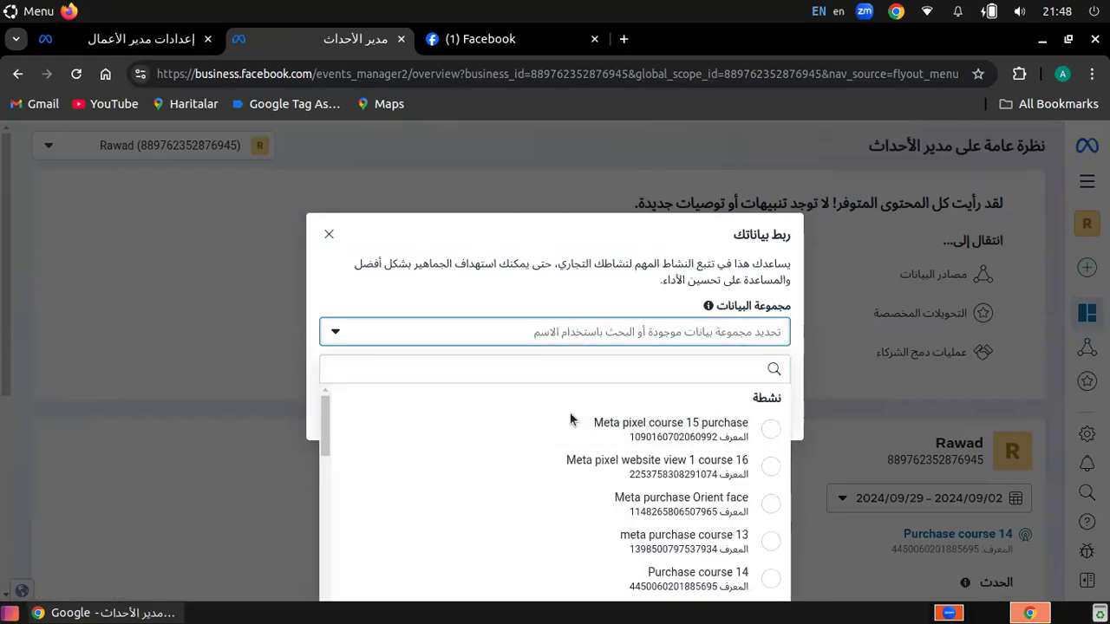
pyautogui.click(318, 363)
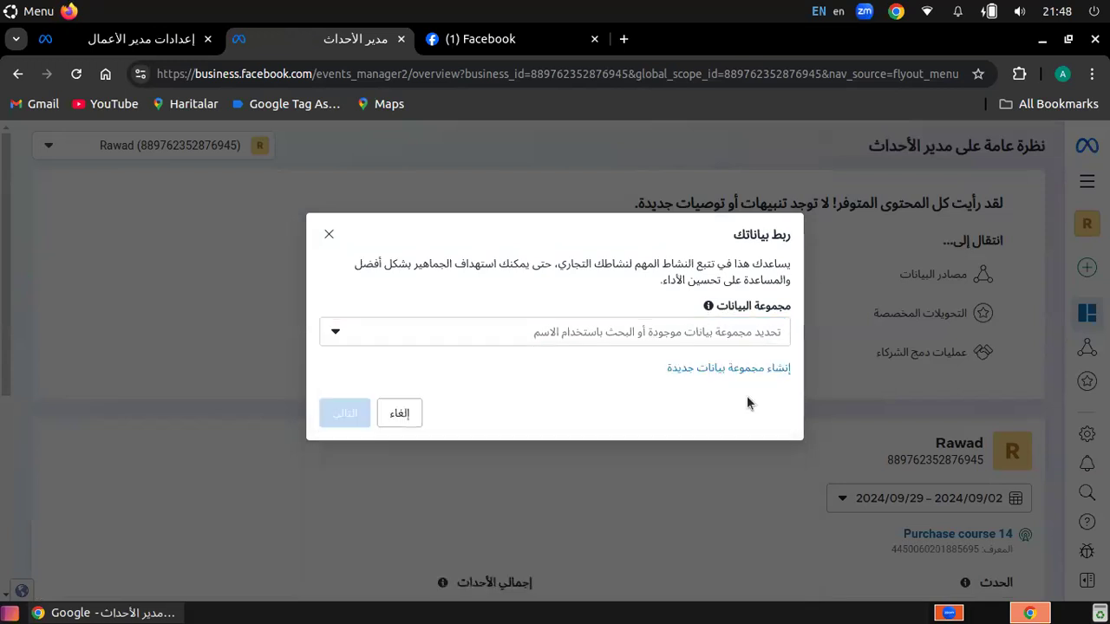
pyautogui.click(734, 340)
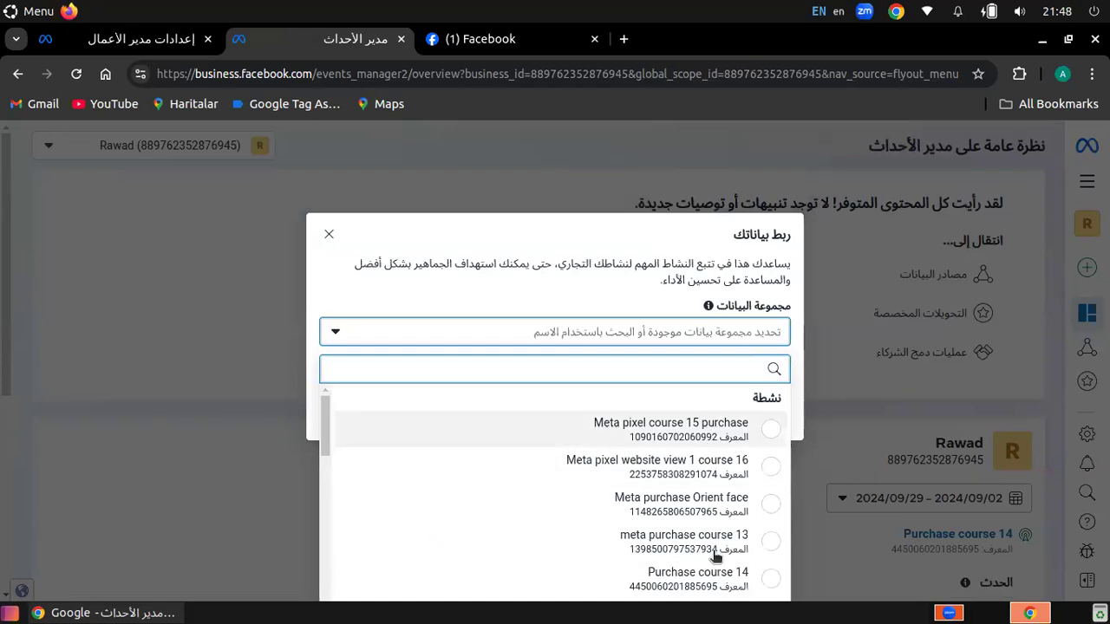
pyautogui.click(529, 293)
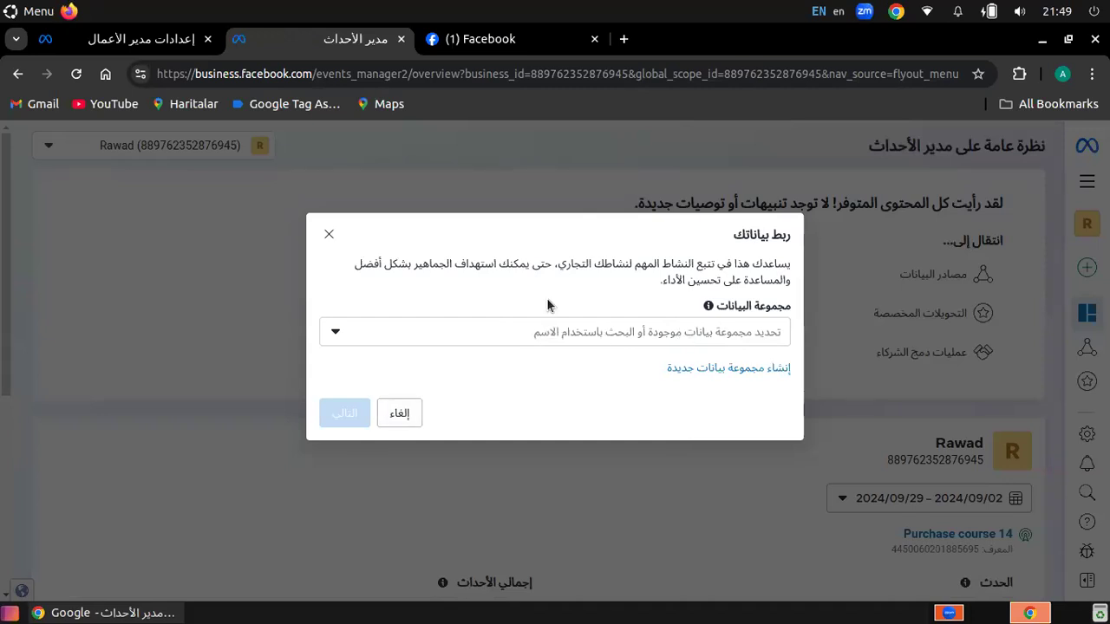
pyautogui.click(639, 331)
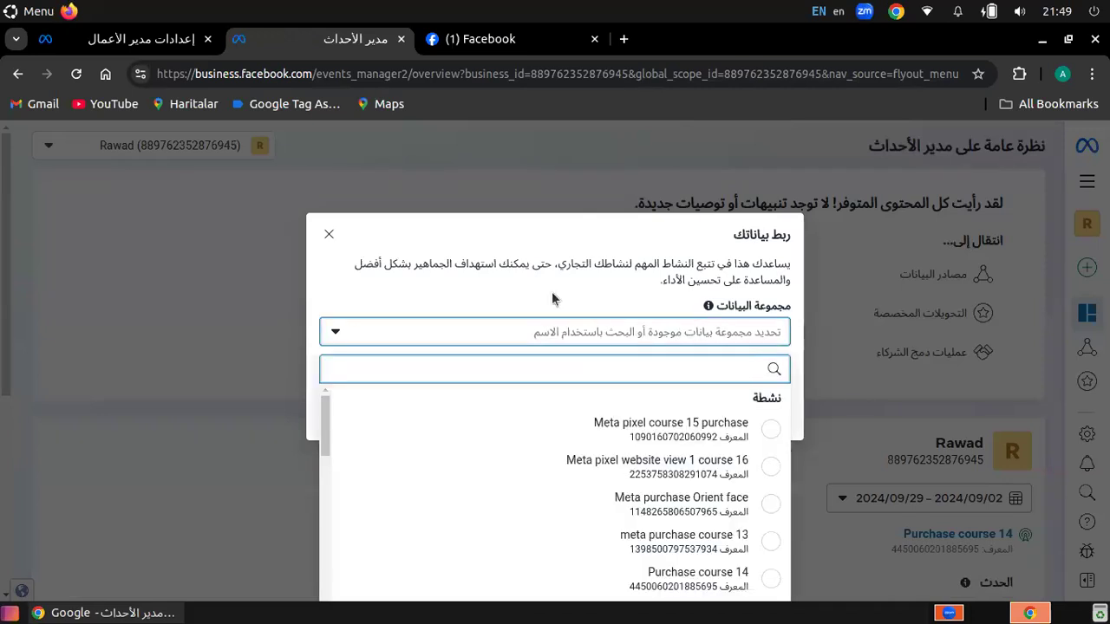
# Step: Create a new dataset named Arab Academy, and look through the partner platforms available for connecting the website
pyautogui.click(736, 368)
pyautogui.click(736, 368)
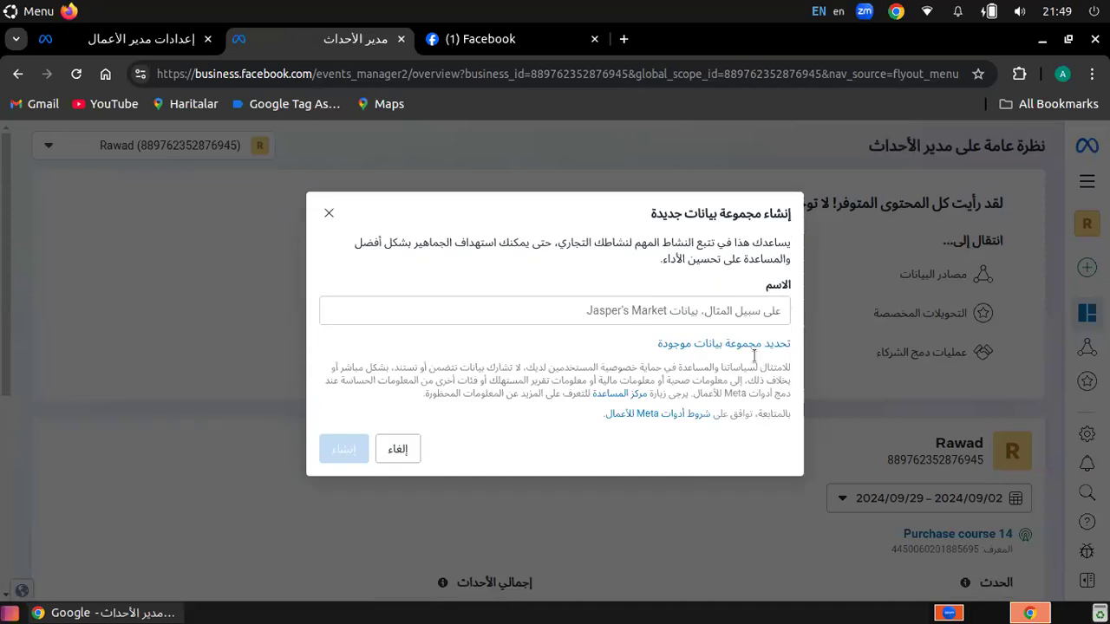
pyautogui.click(707, 309)
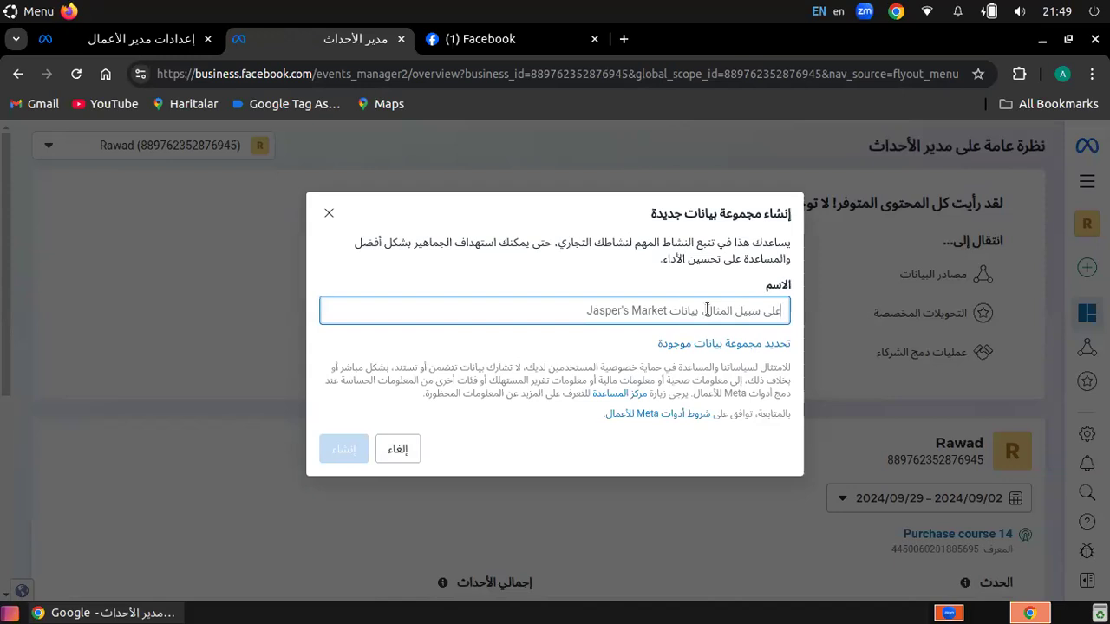
pyautogui.write('A')
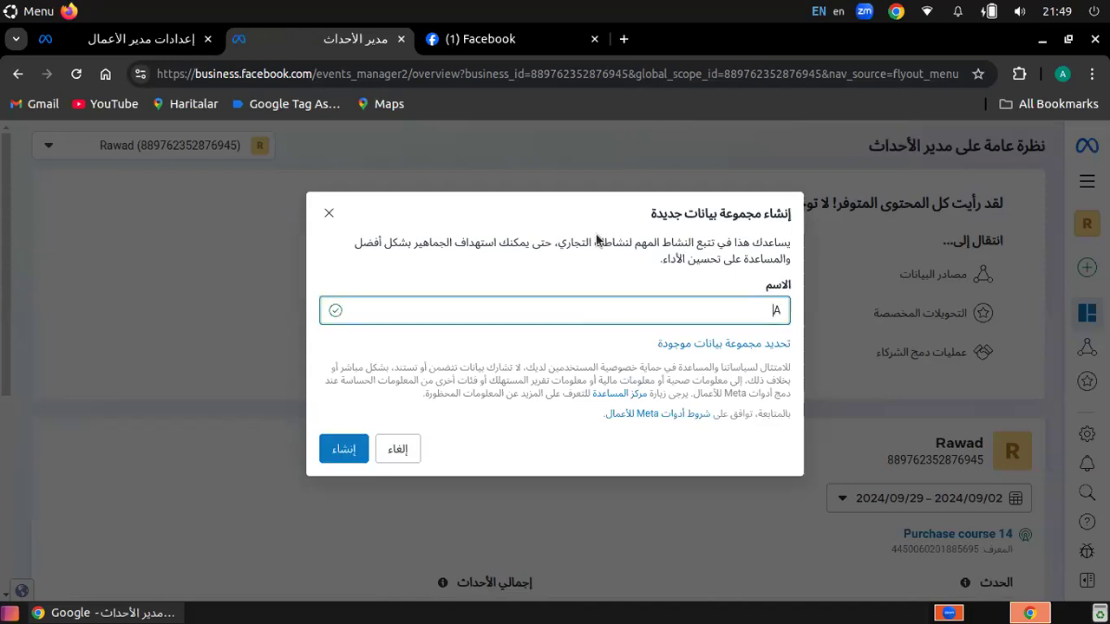
pyautogui.write('rab Academy')
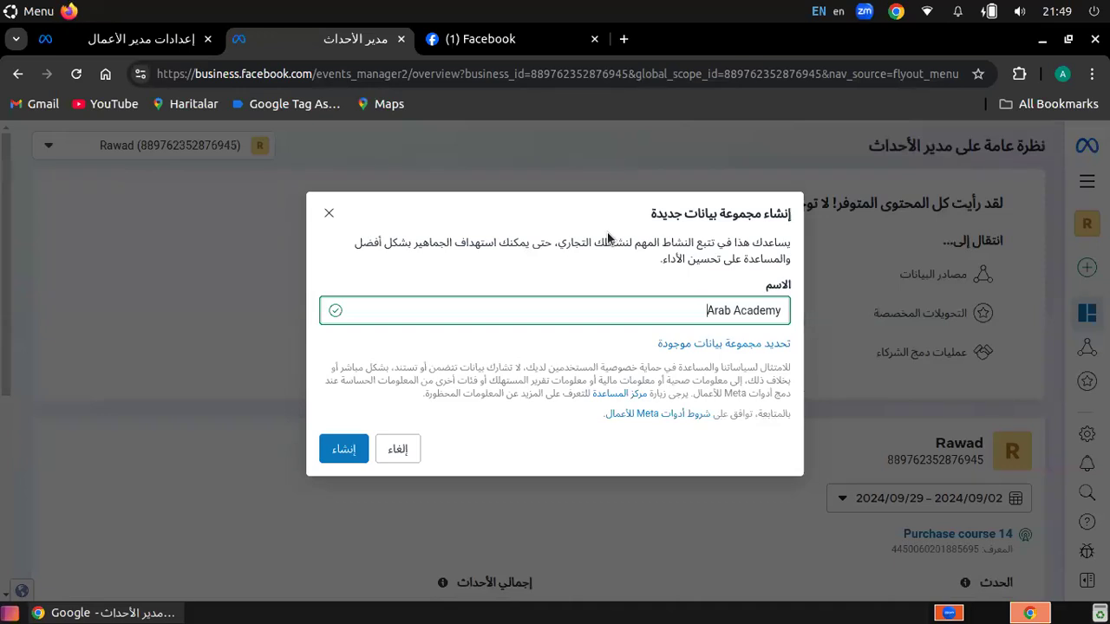
pyautogui.click(344, 448)
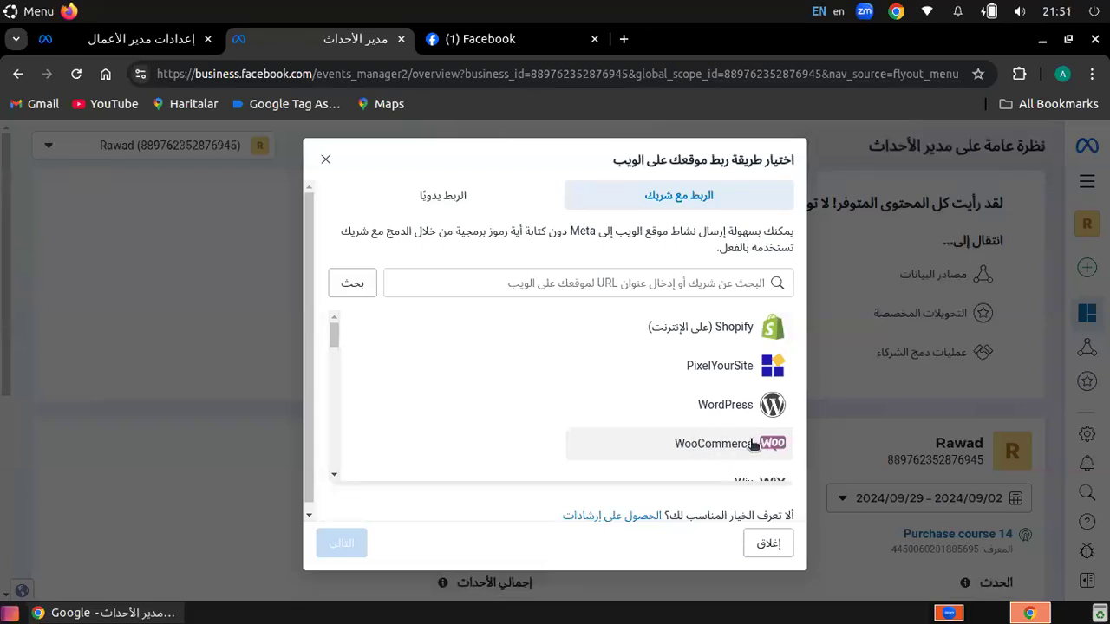
pyautogui.scroll(-3, 714, 402)
pyautogui.scroll(2, 738, 389)
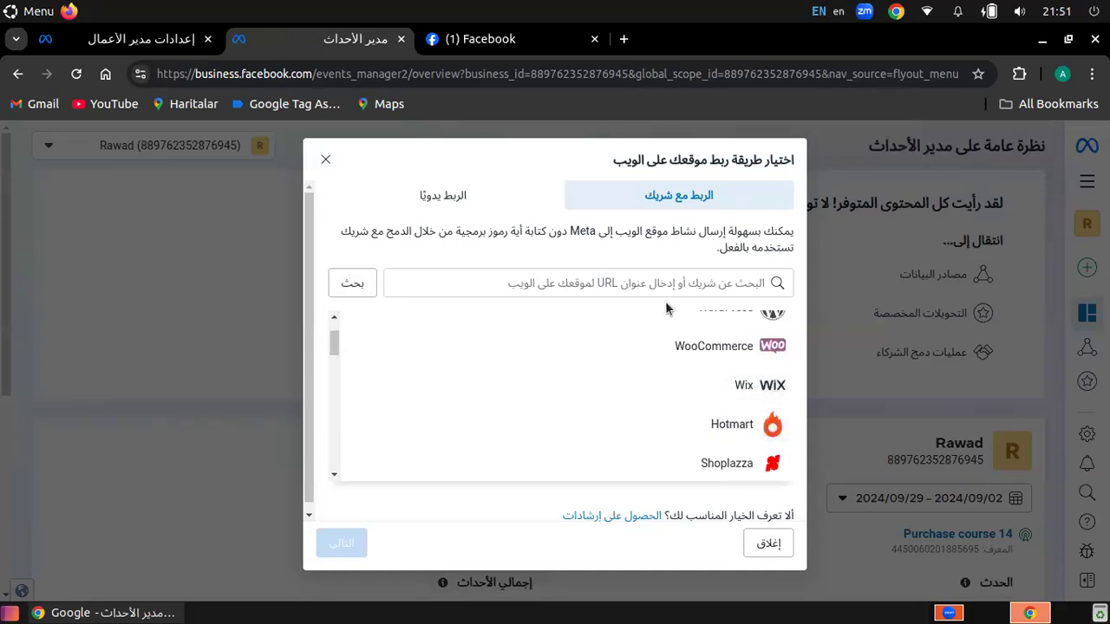
# Step: Look through the rest of the partner platforms, including Shopify, WordPress, Google Tag Manager and Zapier, without selecting one
pyautogui.scroll(1, 725, 405)
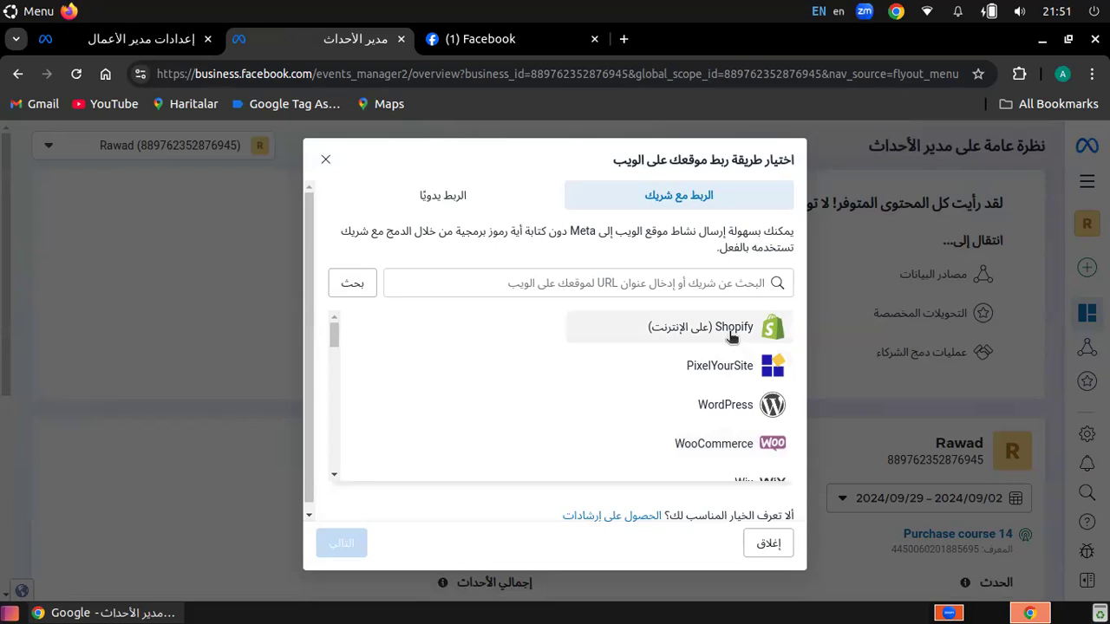
pyautogui.scroll(-10, 733, 338)
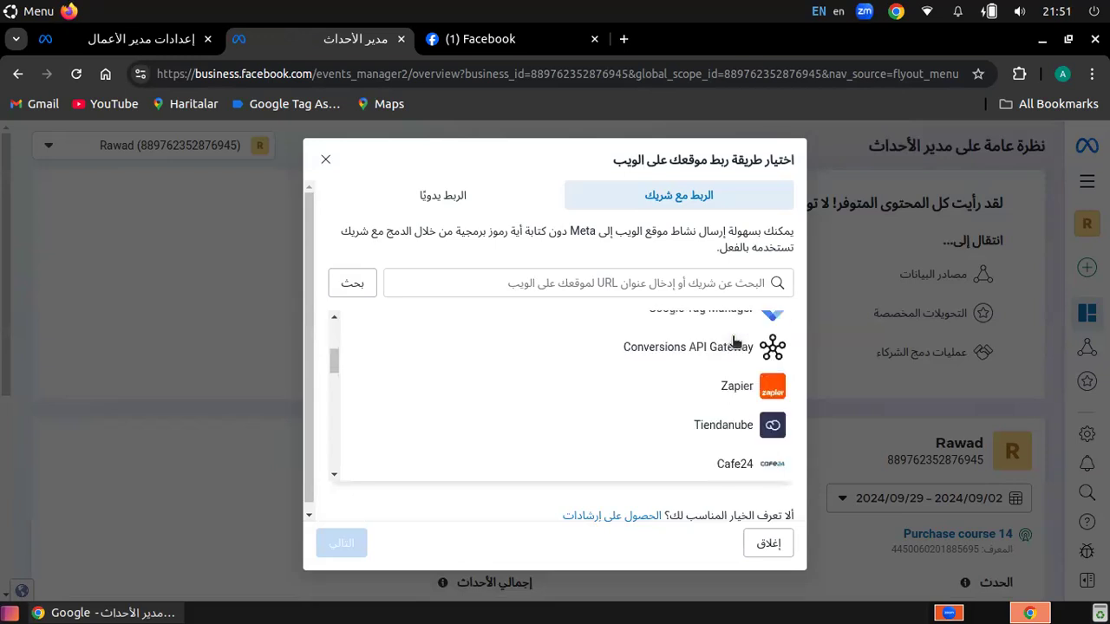
pyautogui.scroll(-3, 737, 391)
pyautogui.scroll(15, 746, 390)
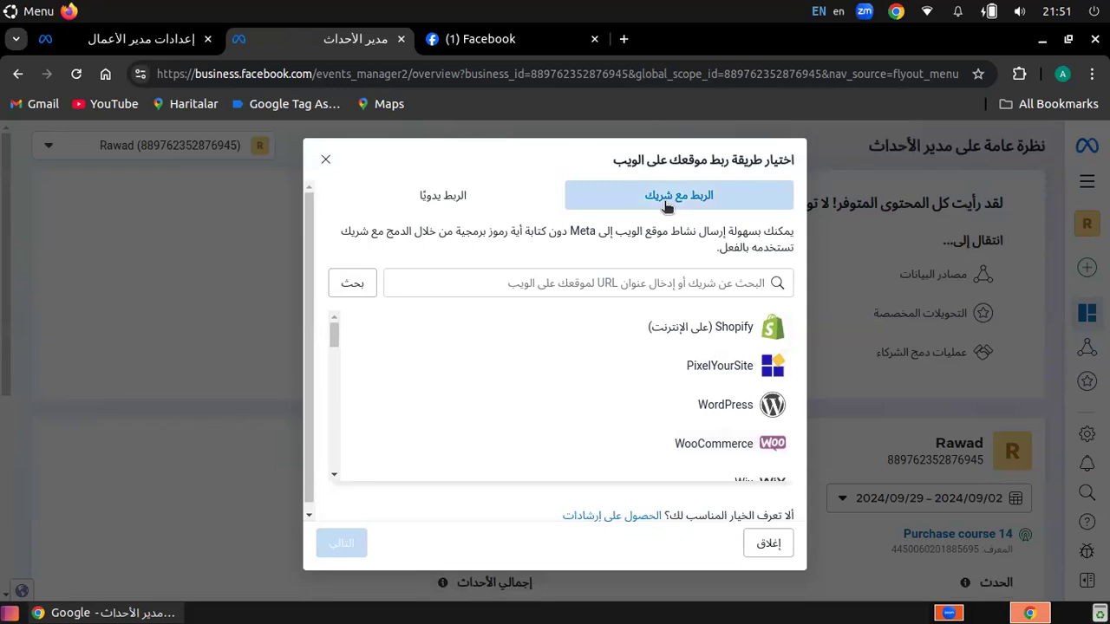
# Step: Choose the manual connection (الربط يدويًا) with Meta pixel only (بيكسل Meta فقط) for the Arab Academy dataset, and complete the web setup
pyautogui.click(444, 197)
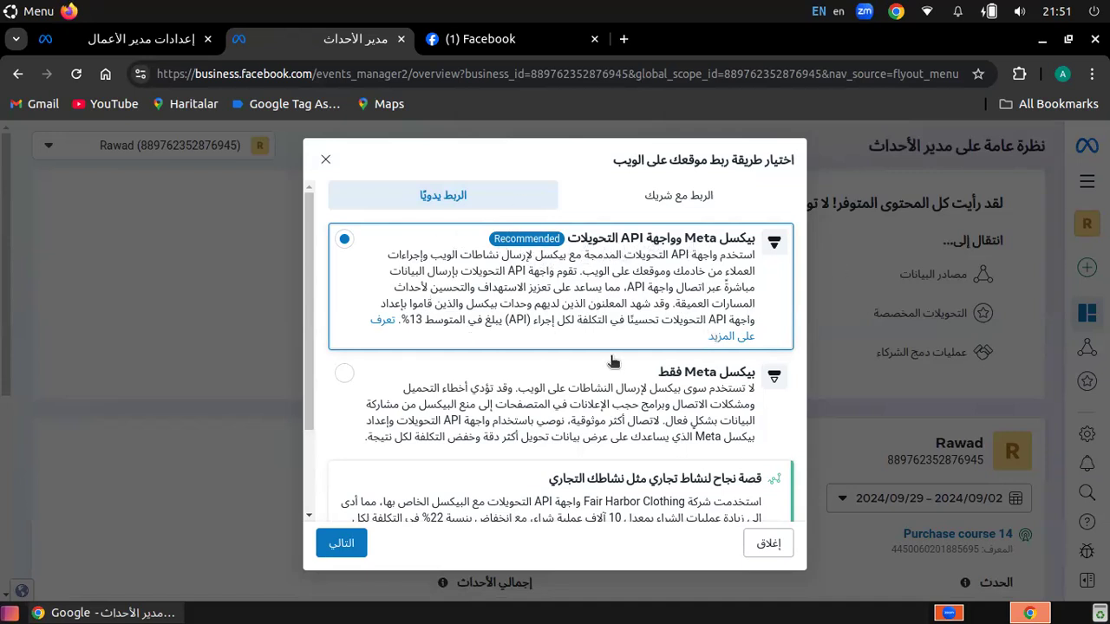
pyautogui.click(704, 392)
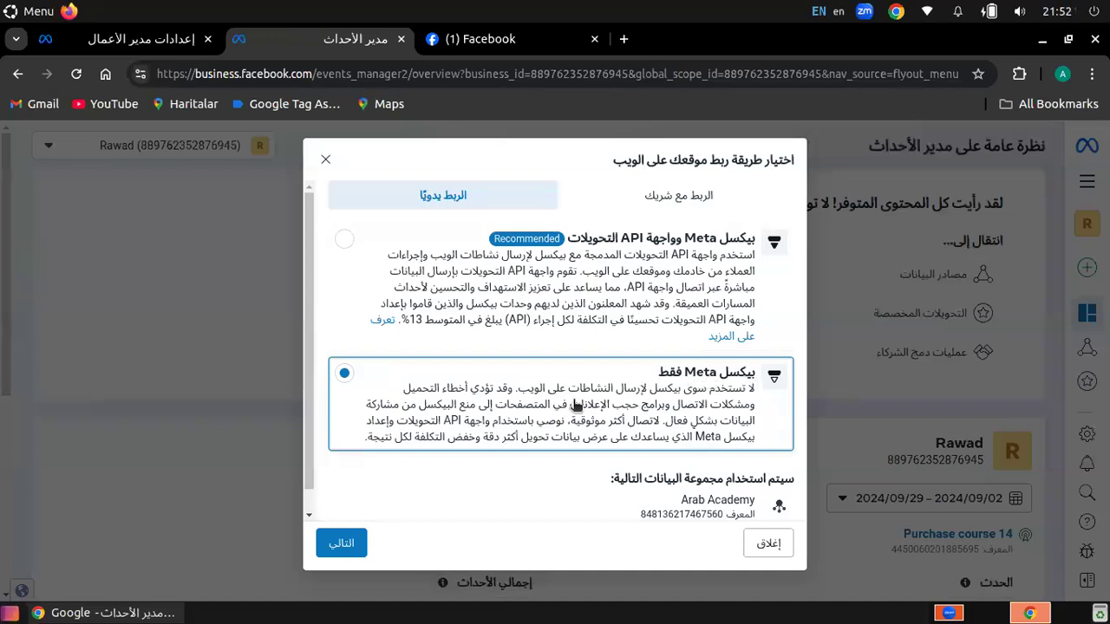
pyautogui.tripleClick(705, 501)
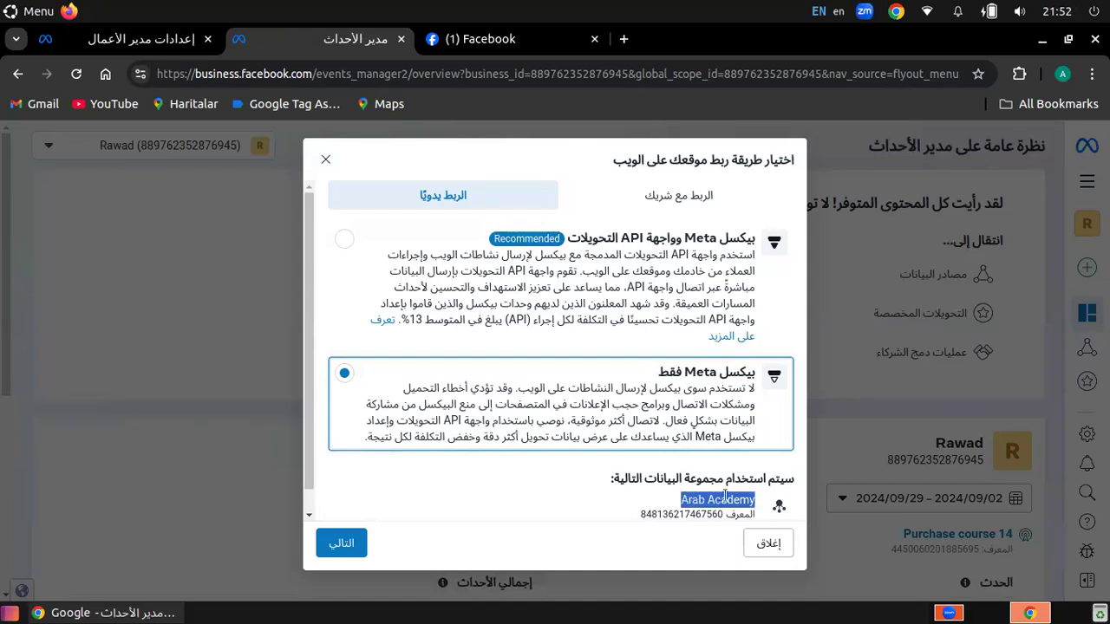
pyautogui.doubleClick(678, 515)
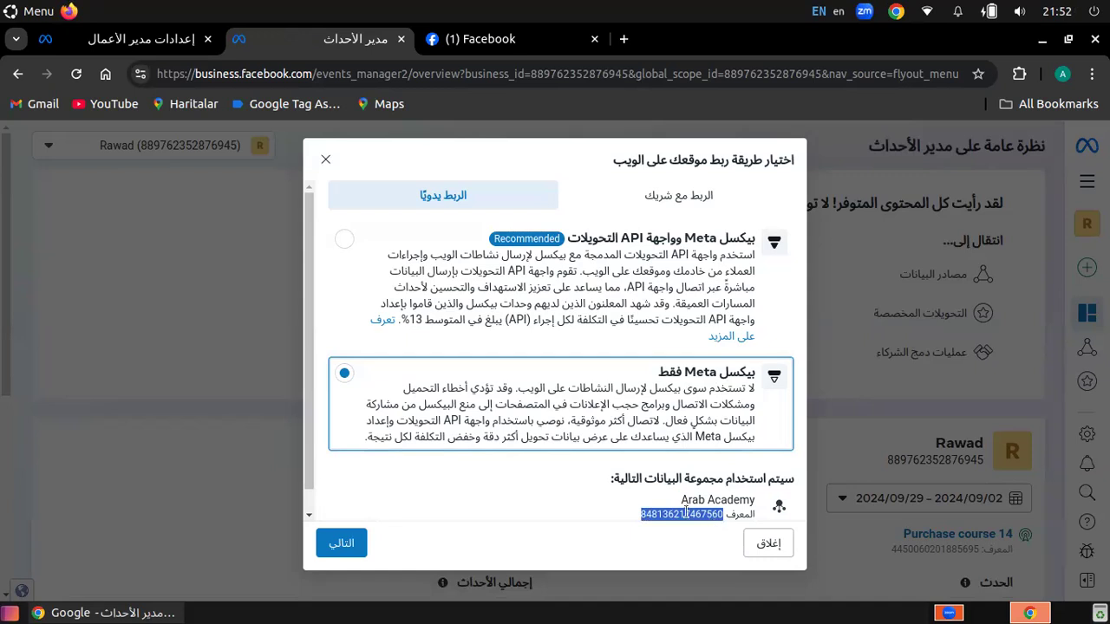
pyautogui.rightClick(687, 519)
pyautogui.click(621, 569)
pyautogui.click(347, 543)
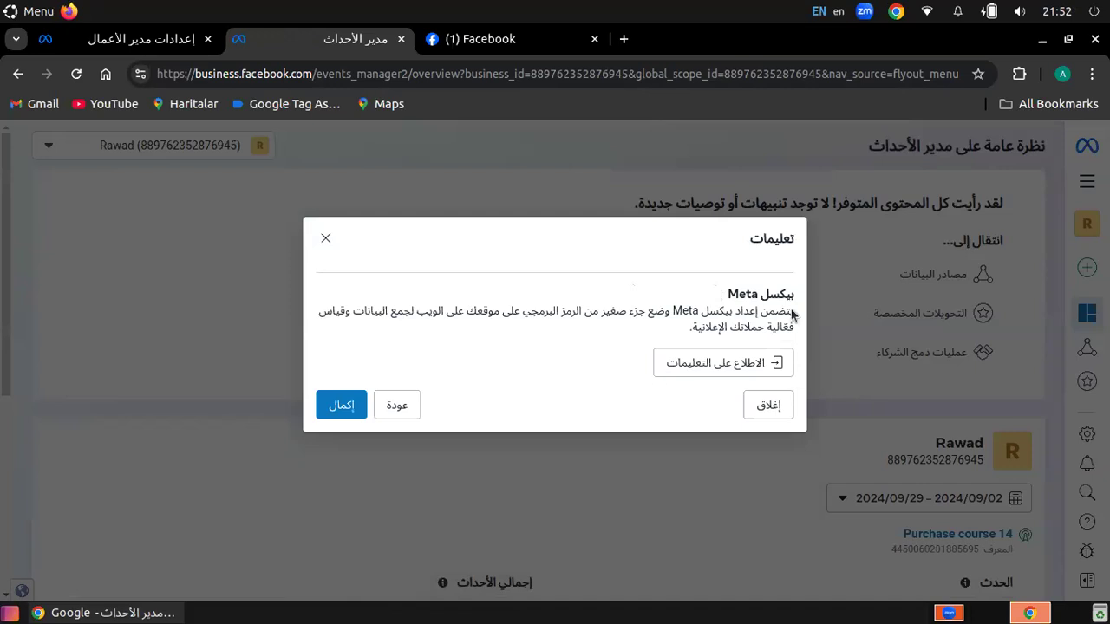
pyautogui.click(339, 409)
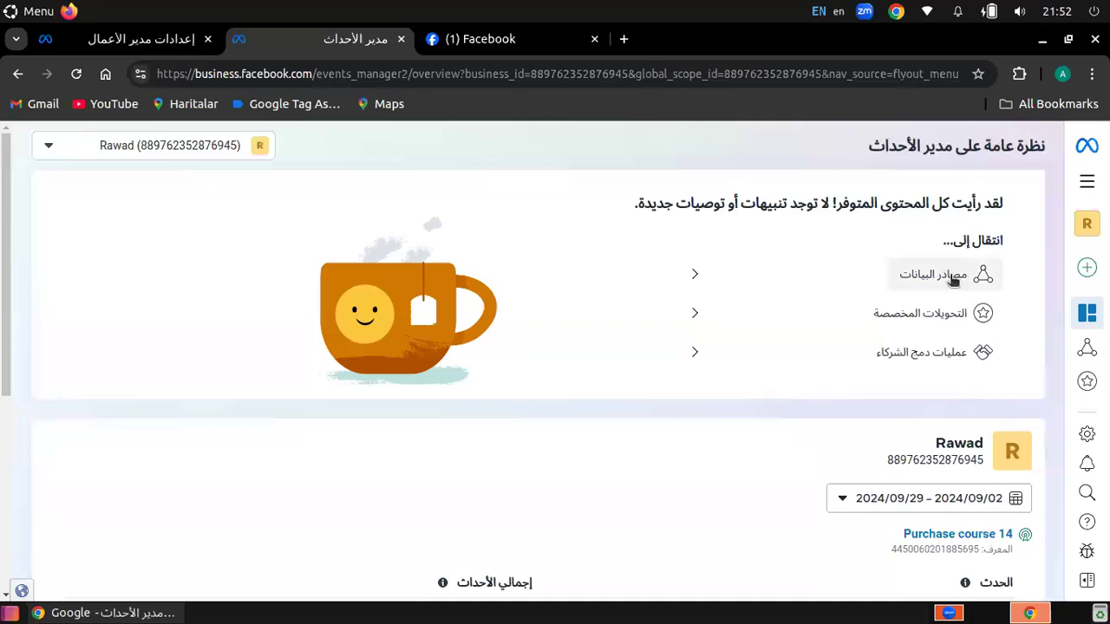
# Step: Look over the overview, open the data sources page (مصادر البيانات), reload it, and go back to the overview
pyautogui.scroll(-1, 605, 370)
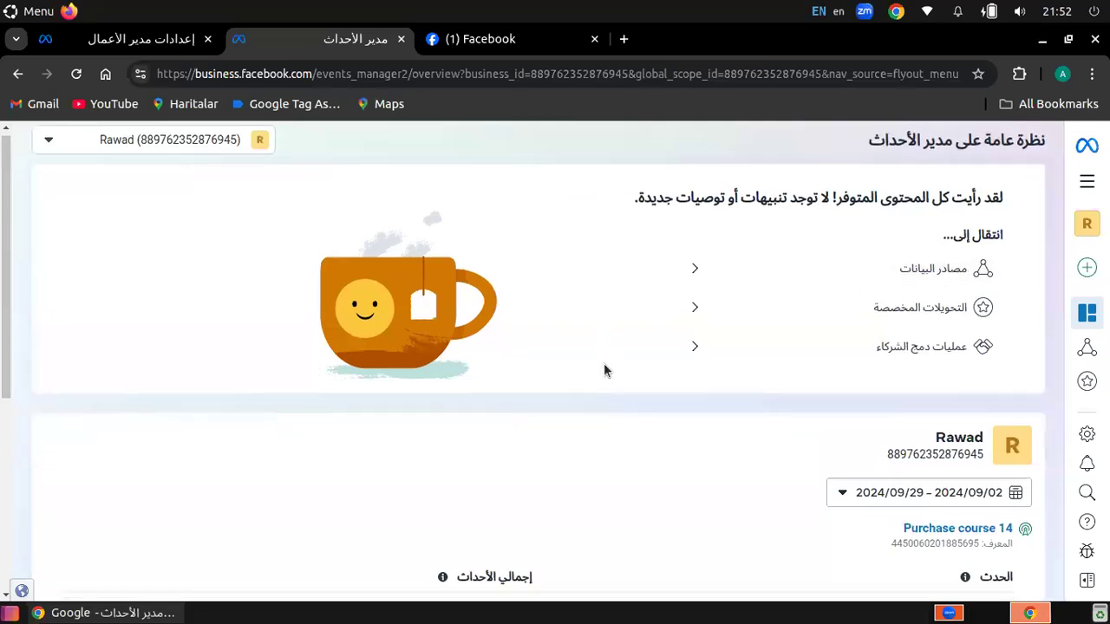
pyautogui.scroll(-3, 604, 371)
pyautogui.scroll(4, 650, 289)
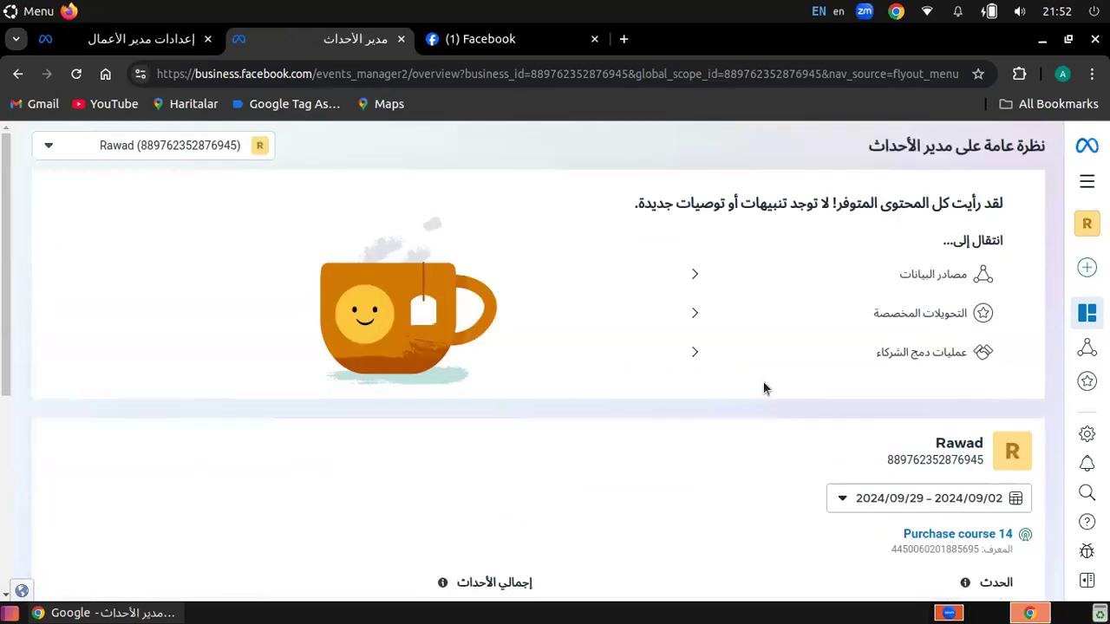
pyautogui.click(929, 275)
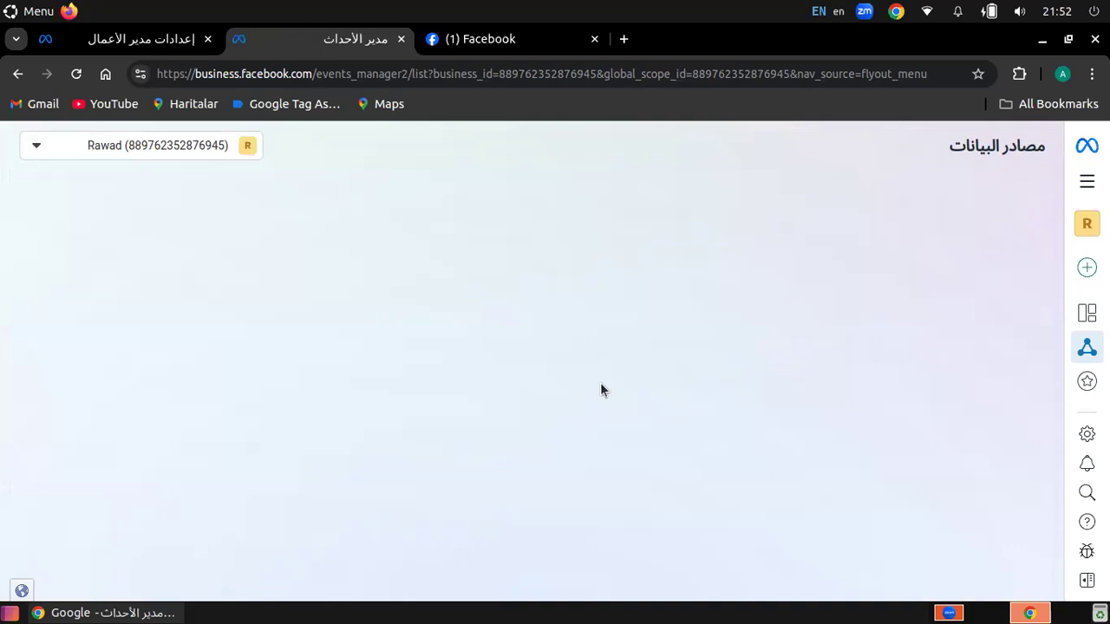
pyautogui.click(77, 74)
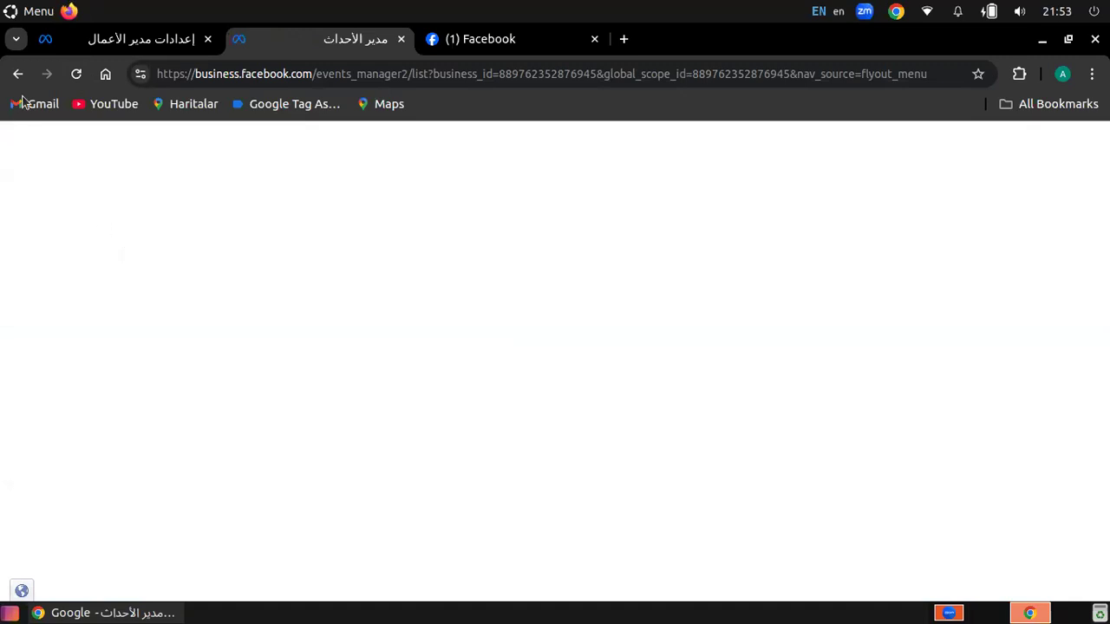
pyautogui.hotkey('alt', 'Left')
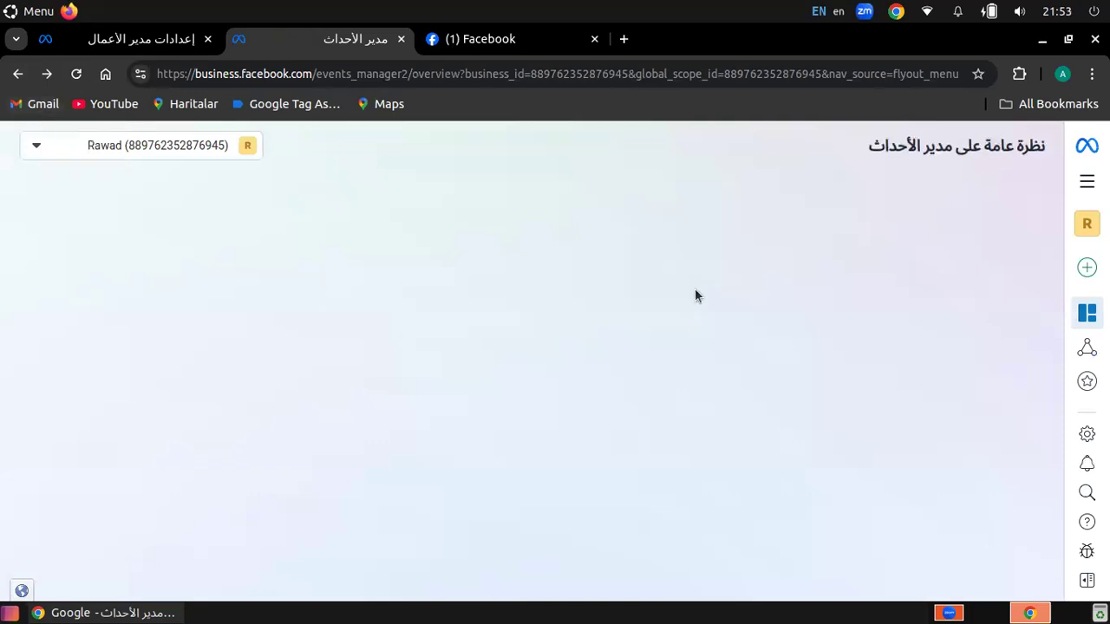
# Step: Check the dataset section of the overview, and switch to the data sources page (مصادر البيانات) again
pyautogui.moveTo(1087, 316)
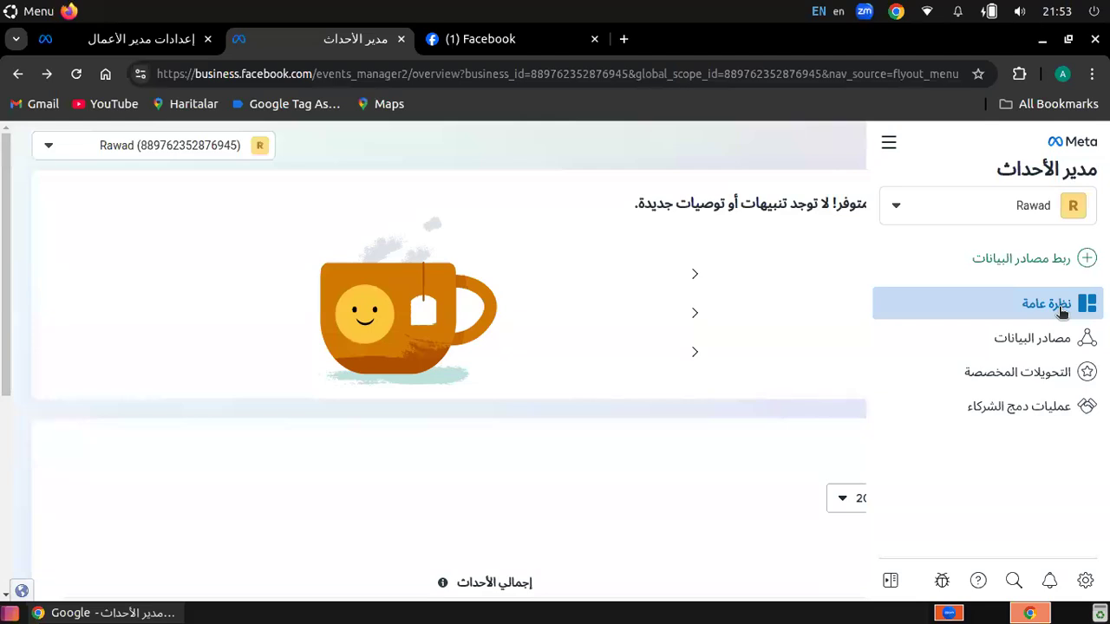
pyautogui.scroll(-2, 670, 397)
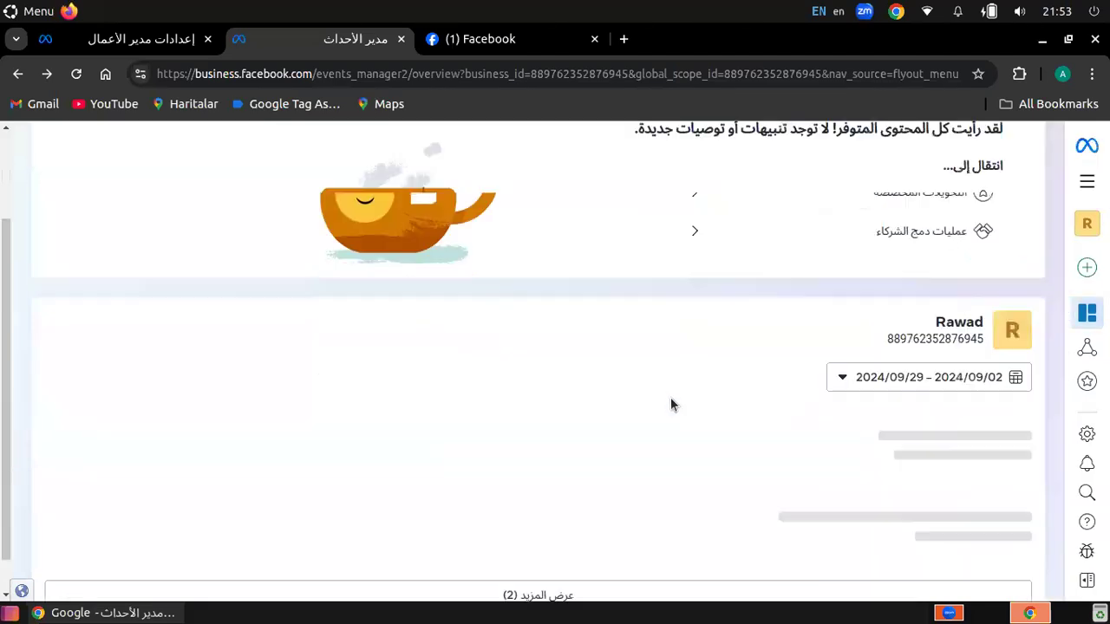
pyautogui.scroll(-1, 660, 451)
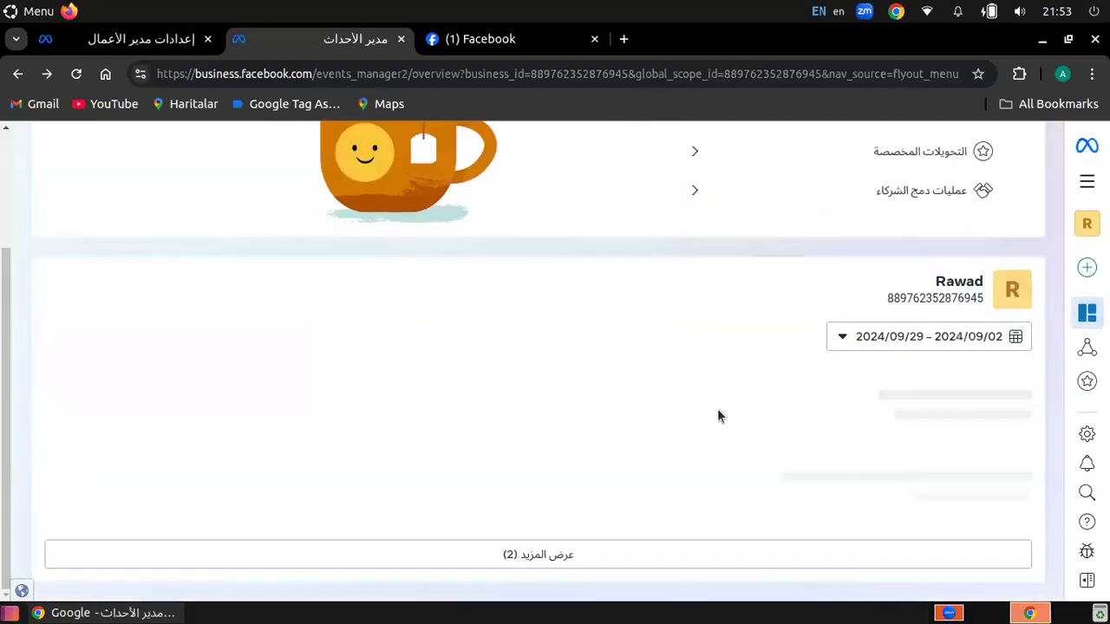
pyautogui.scroll(2, 719, 417)
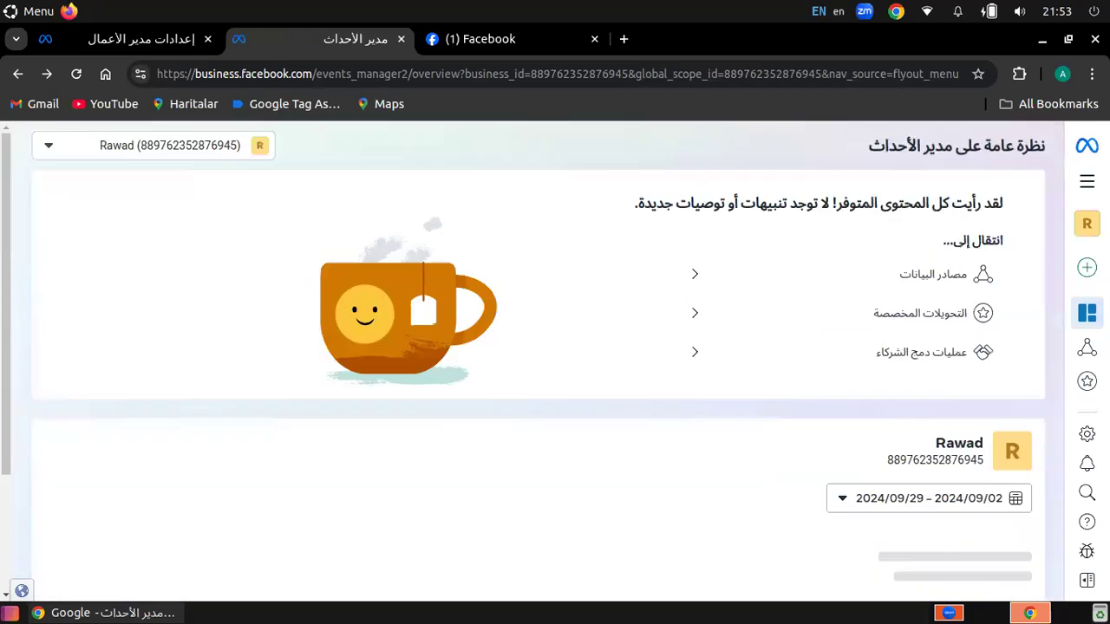
pyautogui.click(1086, 350)
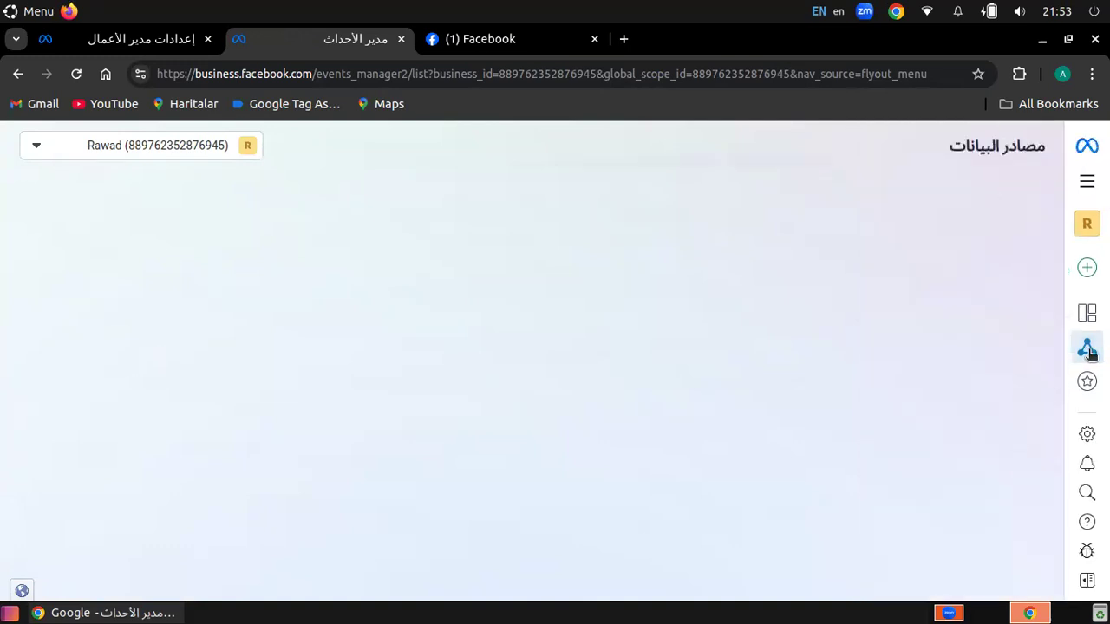
pyautogui.moveTo(1093, 349)
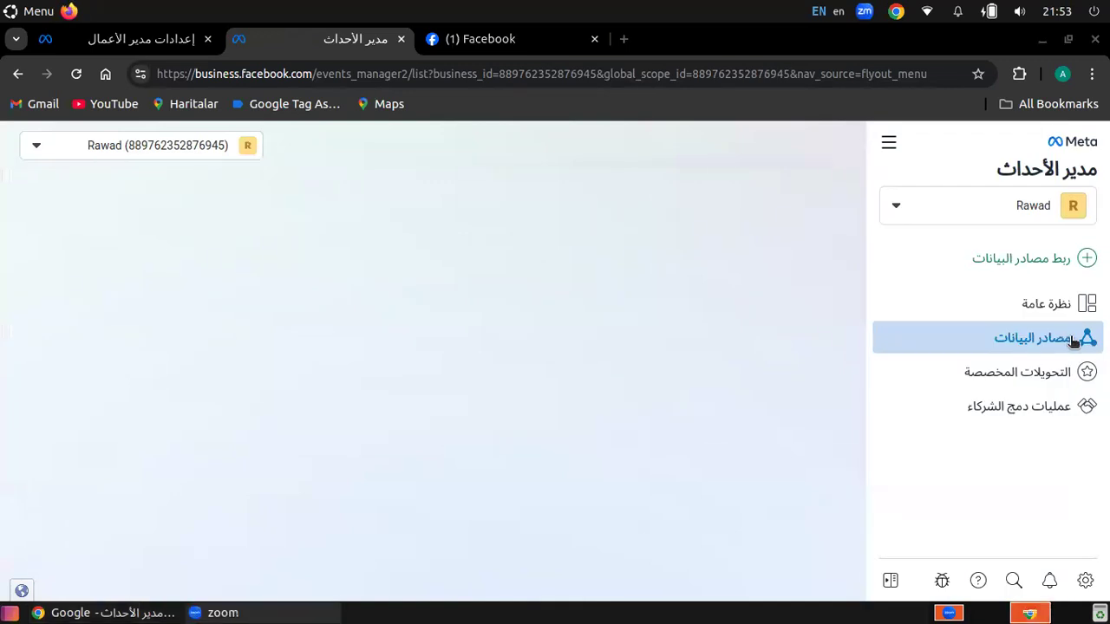
pyautogui.click(619, 425)
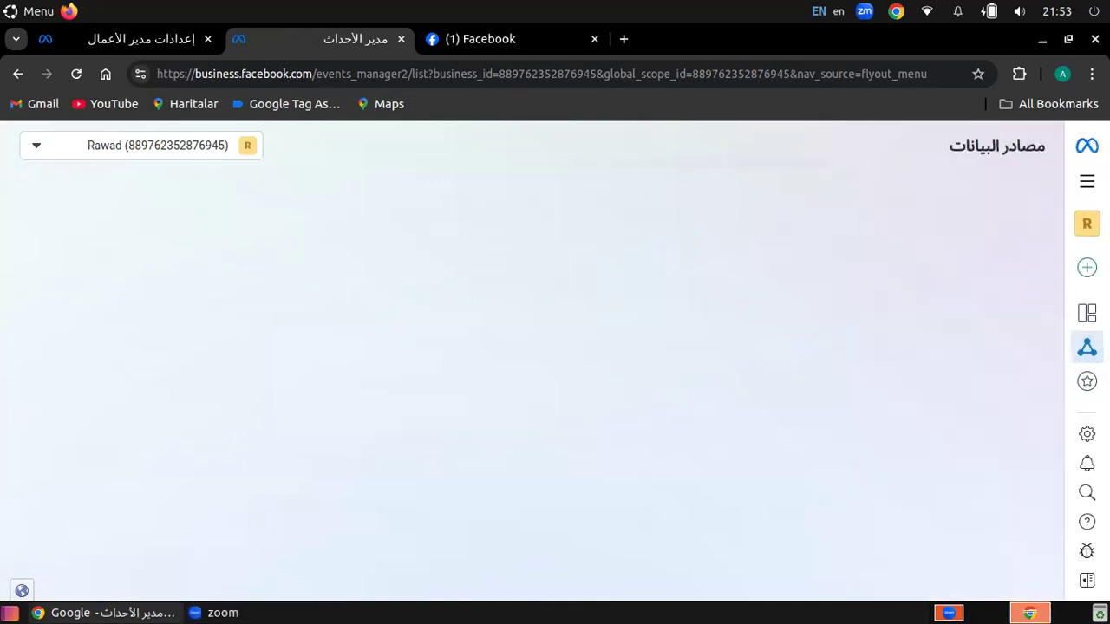
pyautogui.moveTo(1090, 347)
pyautogui.click(1080, 302)
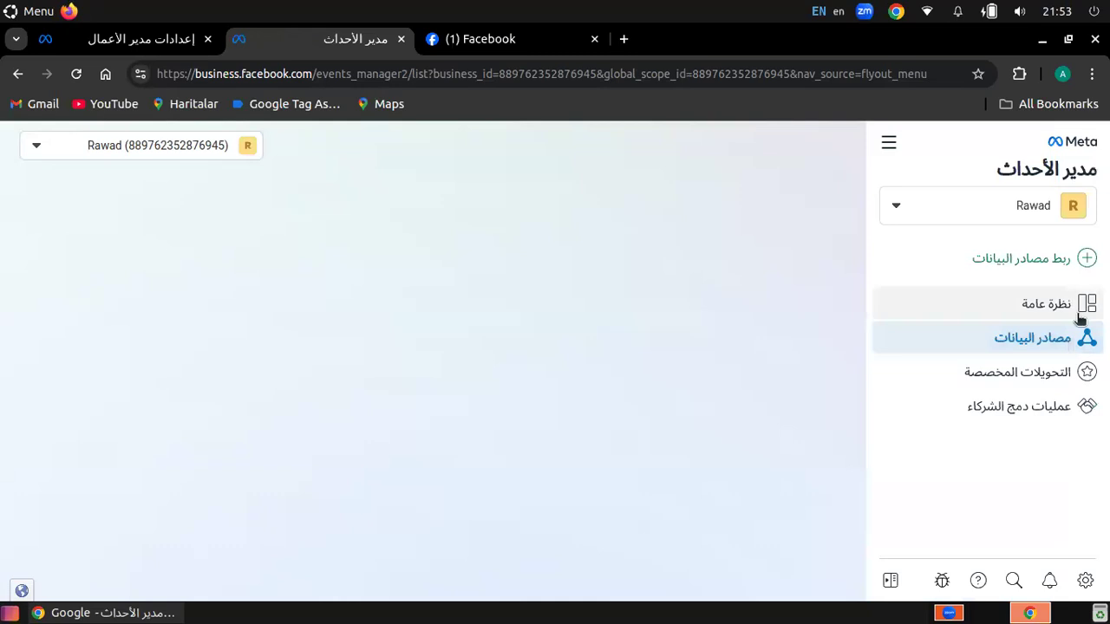
pyautogui.click(1086, 343)
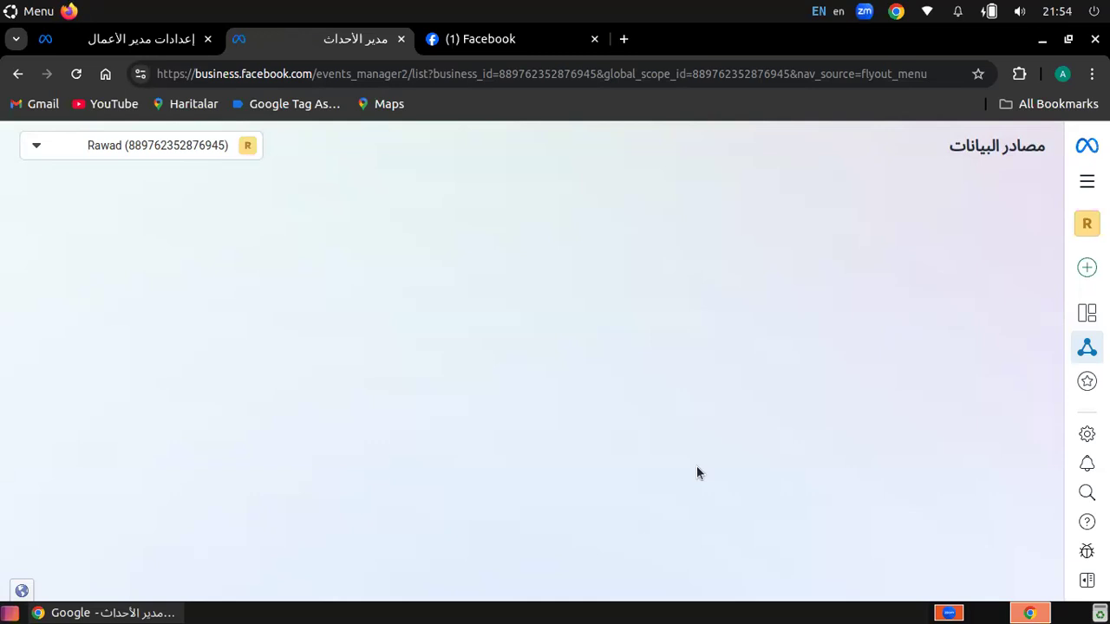
# Step: View the custom conversions page (التحويلات المخصصة), and return to the overview (نظرة عامة)
pyautogui.moveTo(1088, 286)
pyautogui.moveTo(1076, 319)
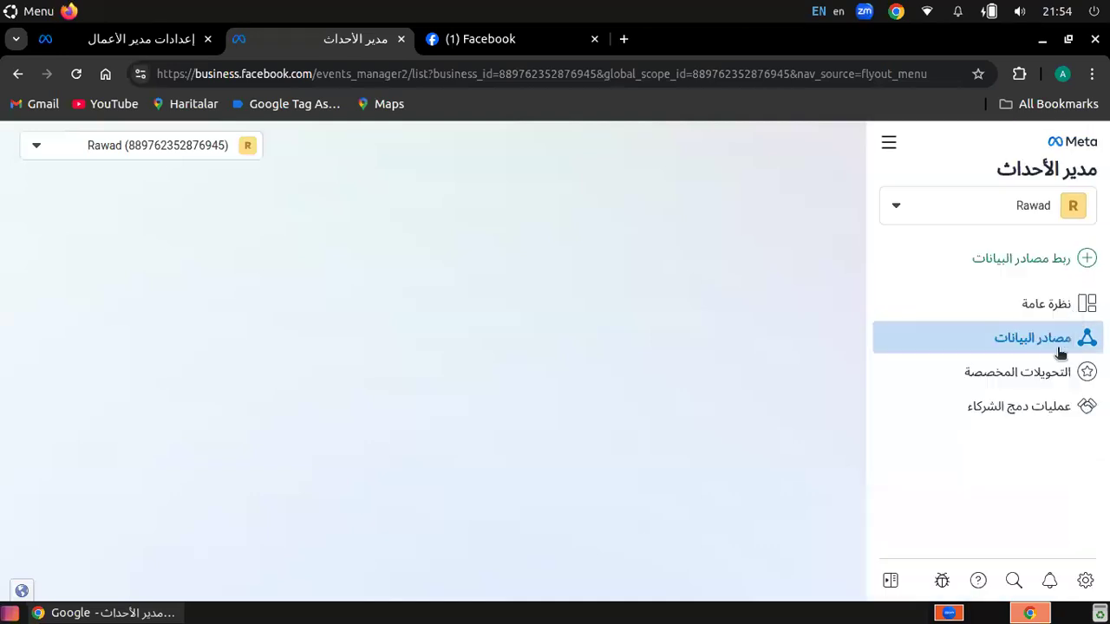
pyautogui.click(1048, 375)
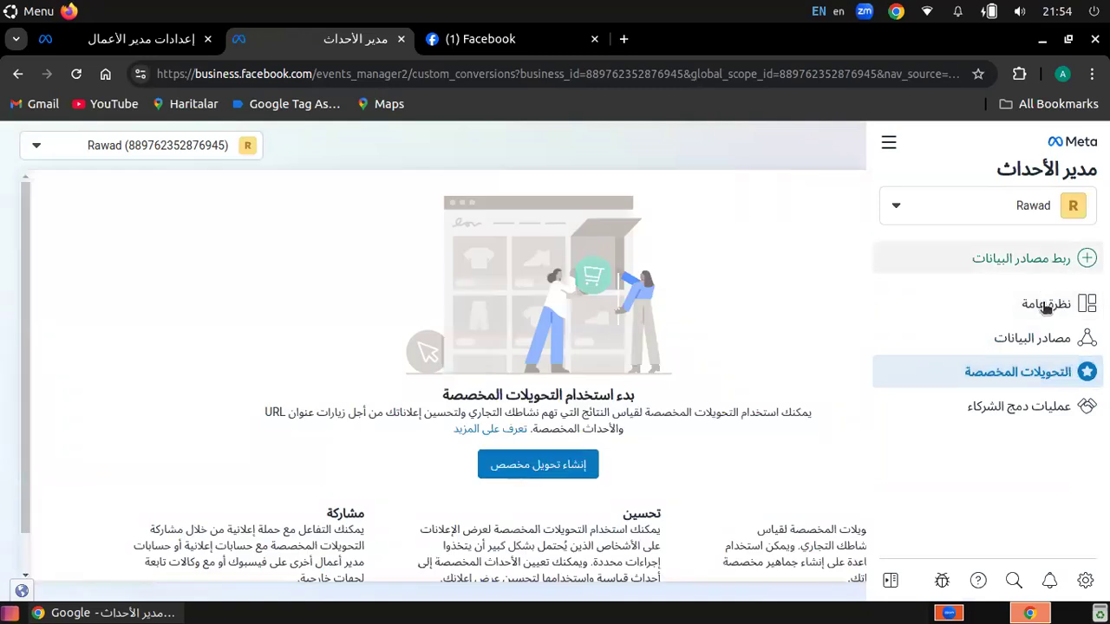
pyautogui.click(1046, 305)
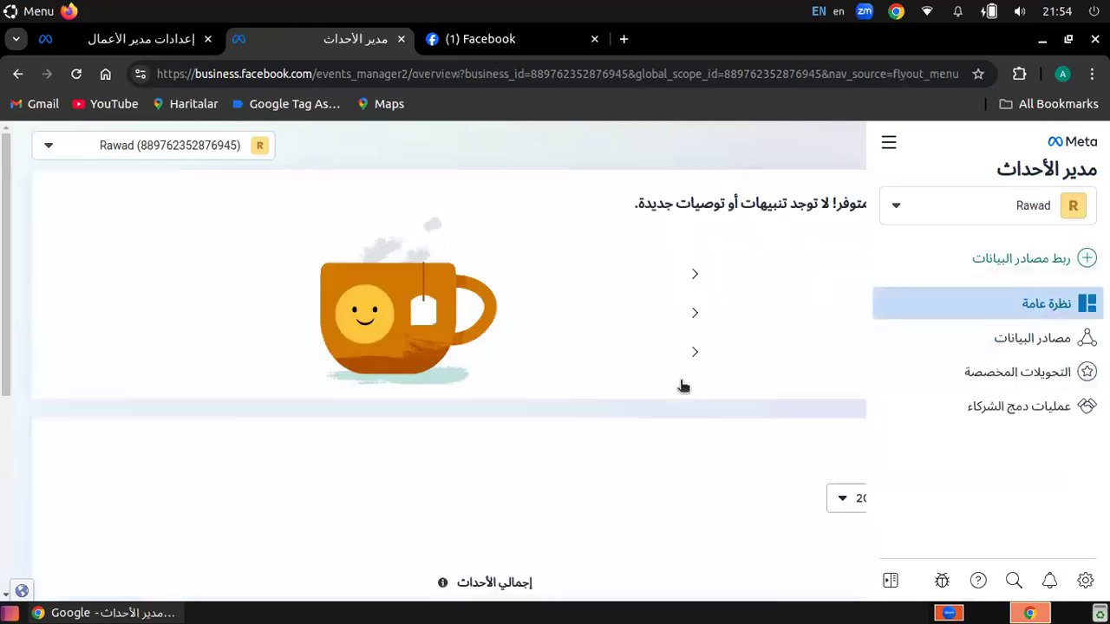
# Step: Look through the datasets and their events on the overview, expanding the list to show the remaining ones
pyautogui.scroll(-3, 701, 407)
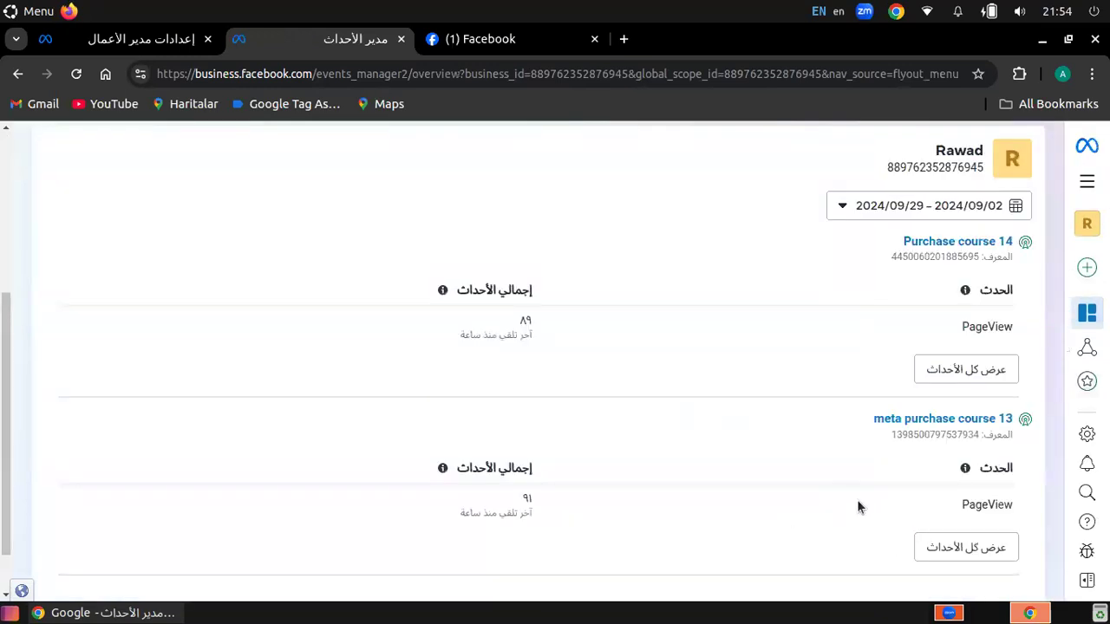
pyautogui.scroll(-1, 850, 495)
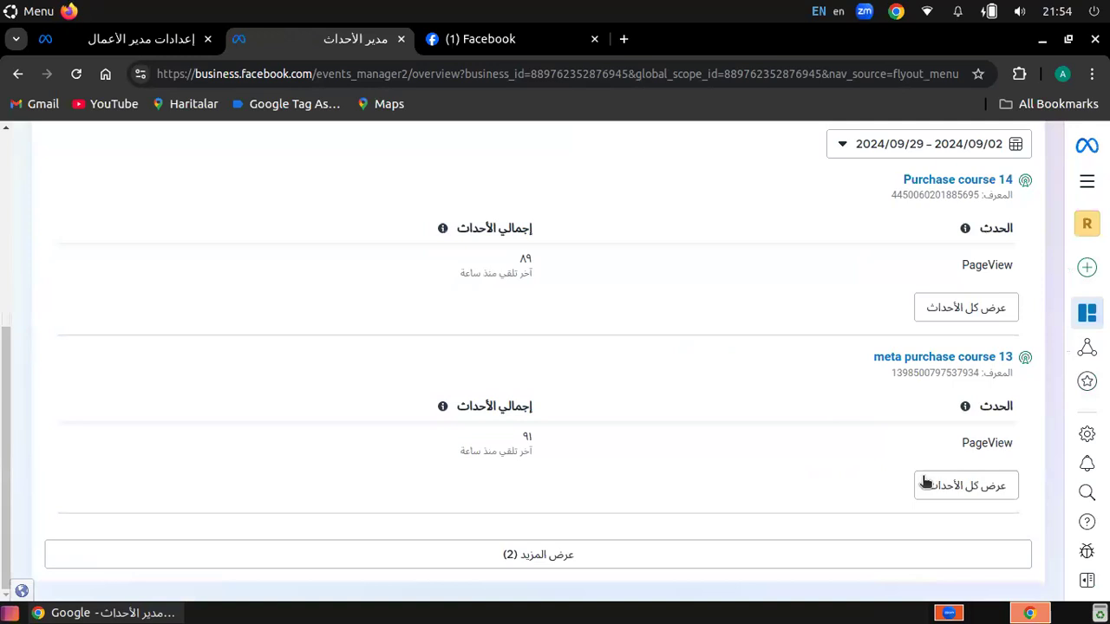
pyautogui.scroll(3, 924, 482)
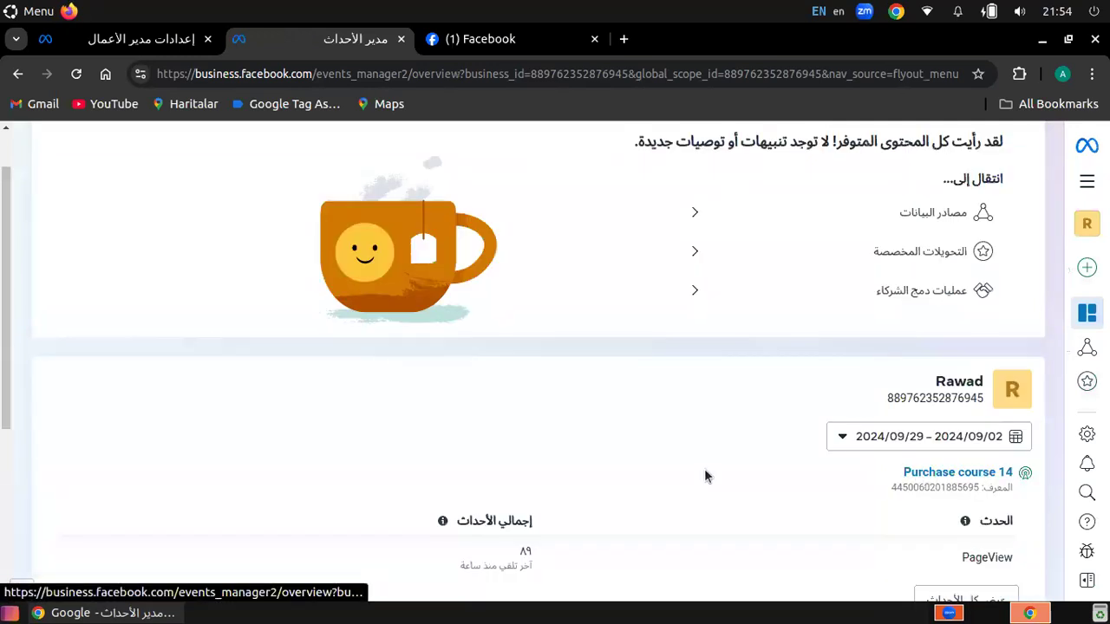
pyautogui.scroll(-3, 706, 475)
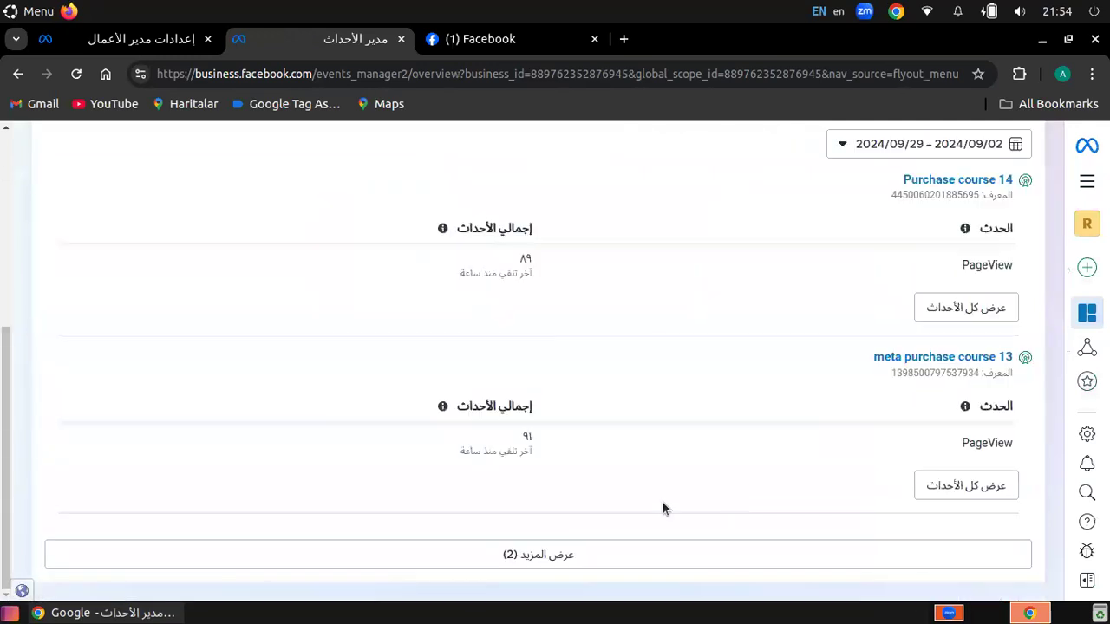
pyautogui.click(525, 559)
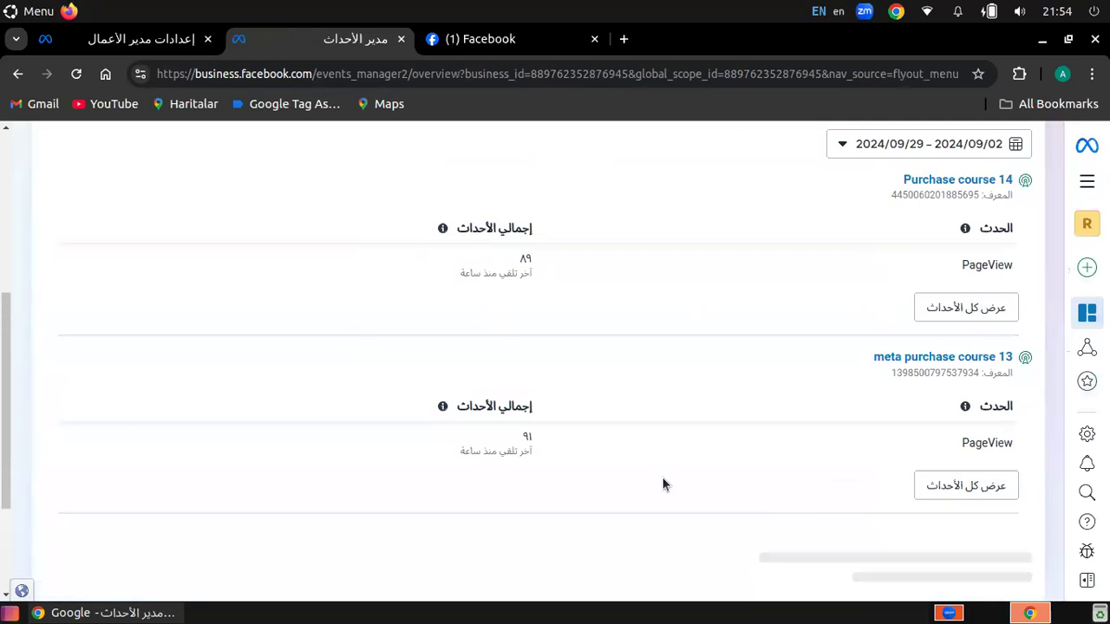
pyautogui.scroll(-4, 664, 483)
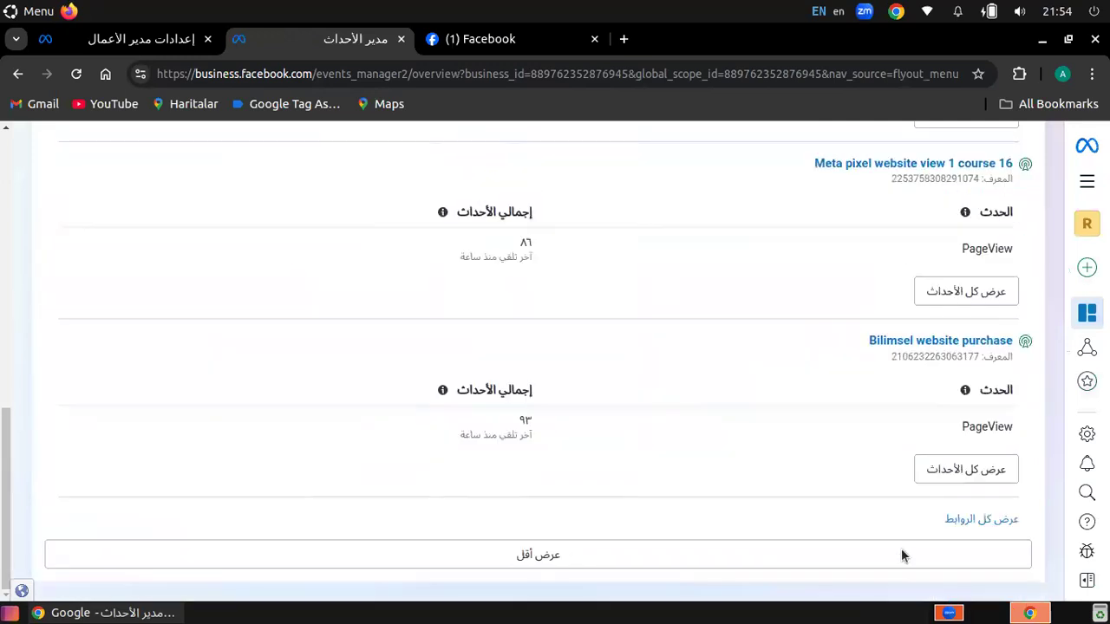
# Step: Open the full list of connections (عرض كل الروابط) below the datasets, and return to the overview
pyautogui.click(963, 518)
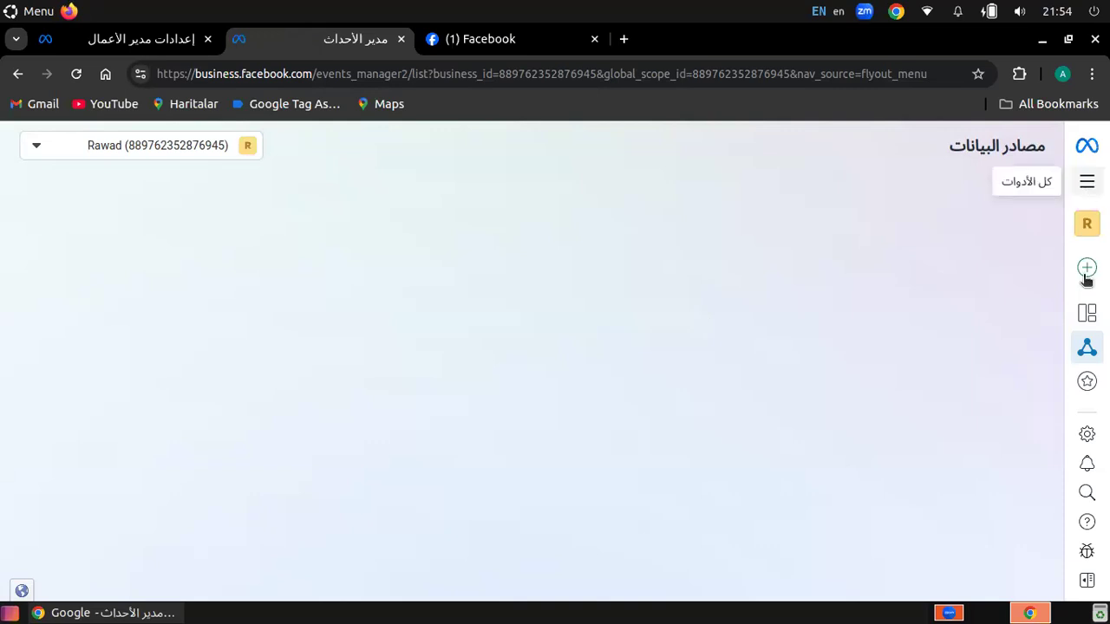
pyautogui.moveTo(1043, 321)
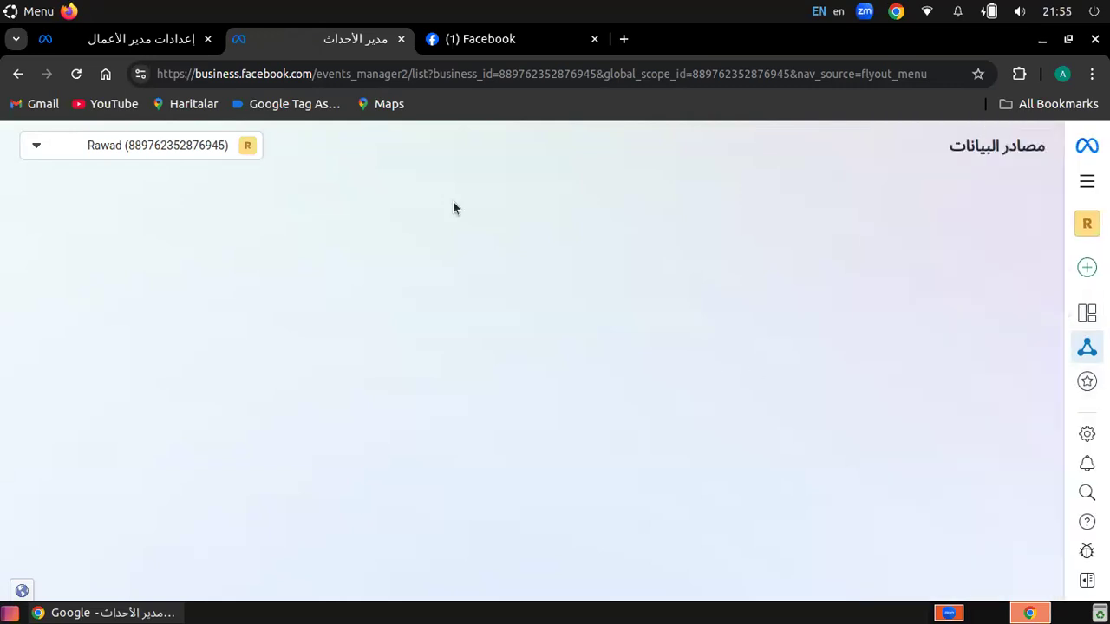
pyautogui.click(17, 77)
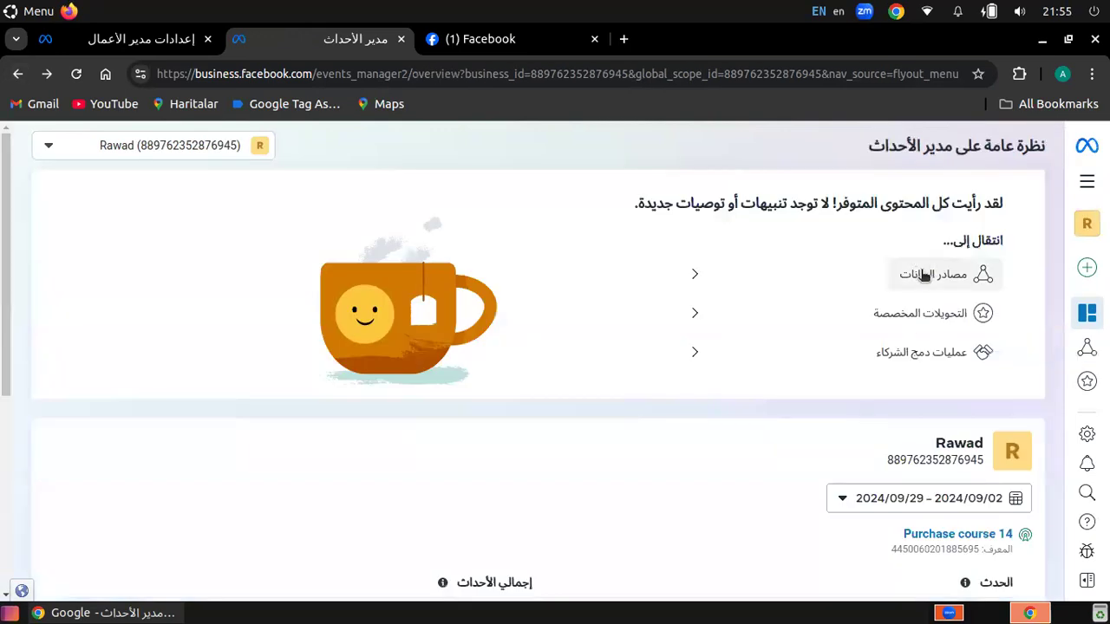
# Step: Open the data sources page (مصادر البيانات), reload it with the parameters removed from its URL, and continue with the personal account
pyautogui.click(922, 273)
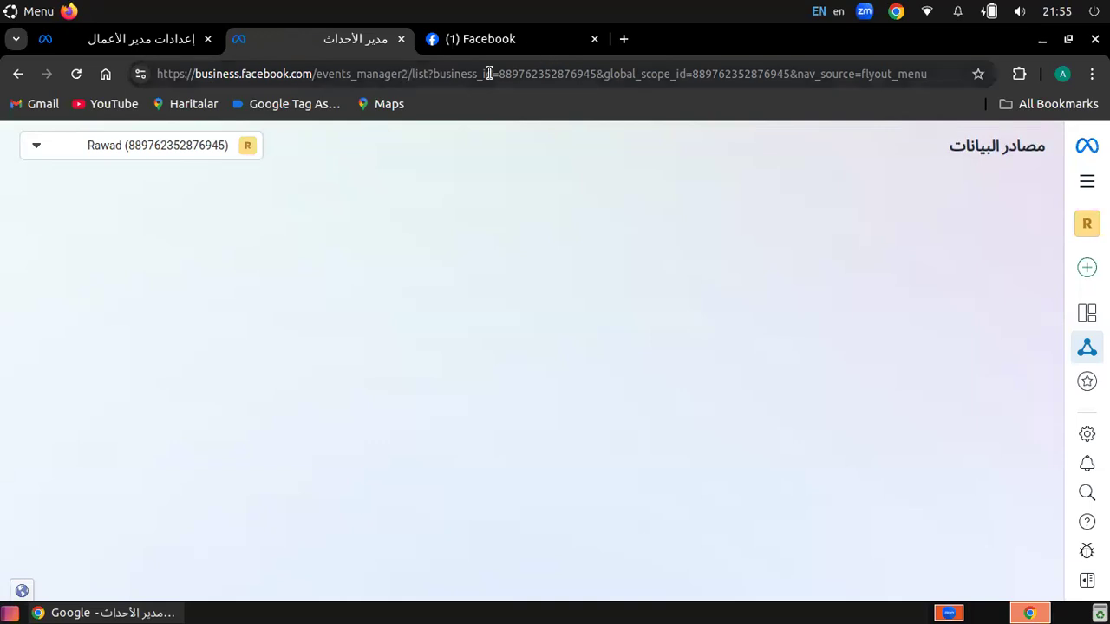
pyautogui.moveTo(434, 74); pyautogui.dragTo(518, 74)
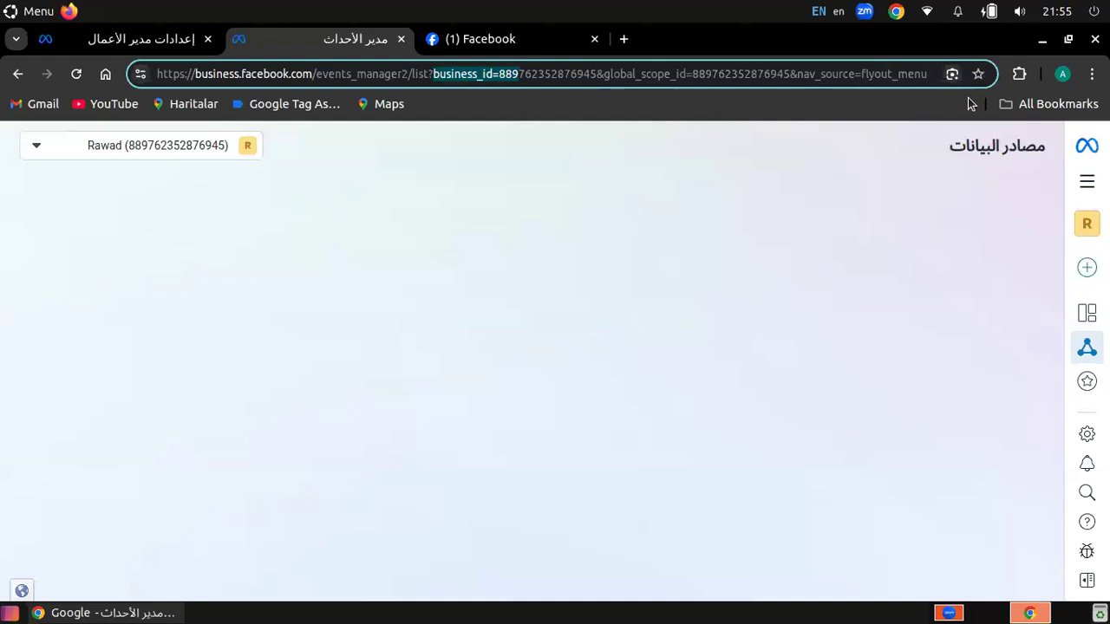
pyautogui.hotkey('shift', 'End')
pyautogui.press('BackSpace')
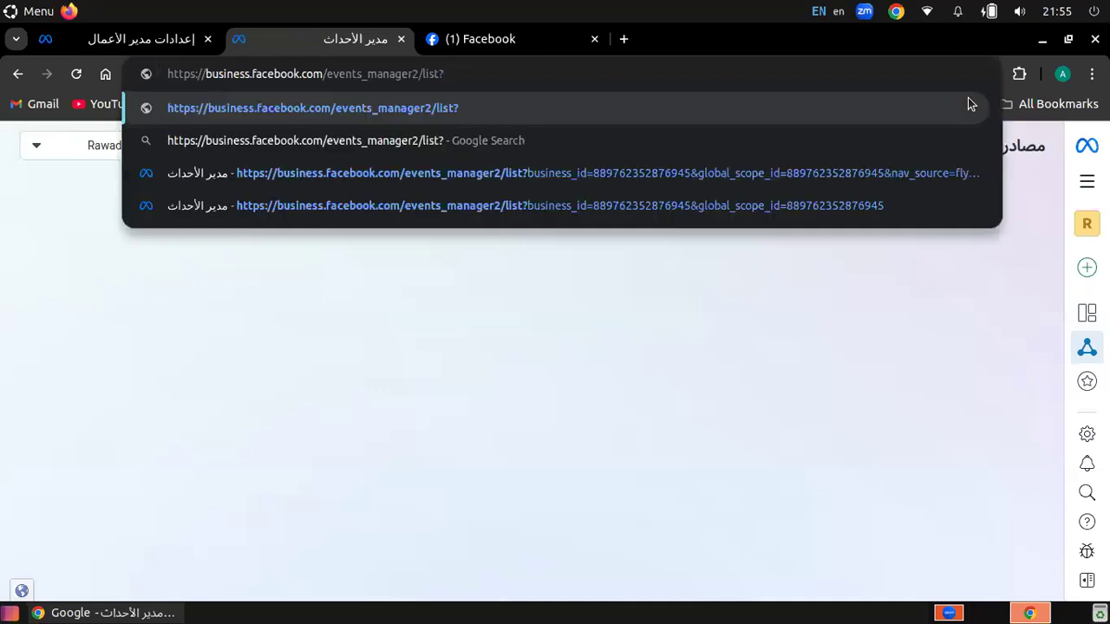
pyautogui.press('Return')
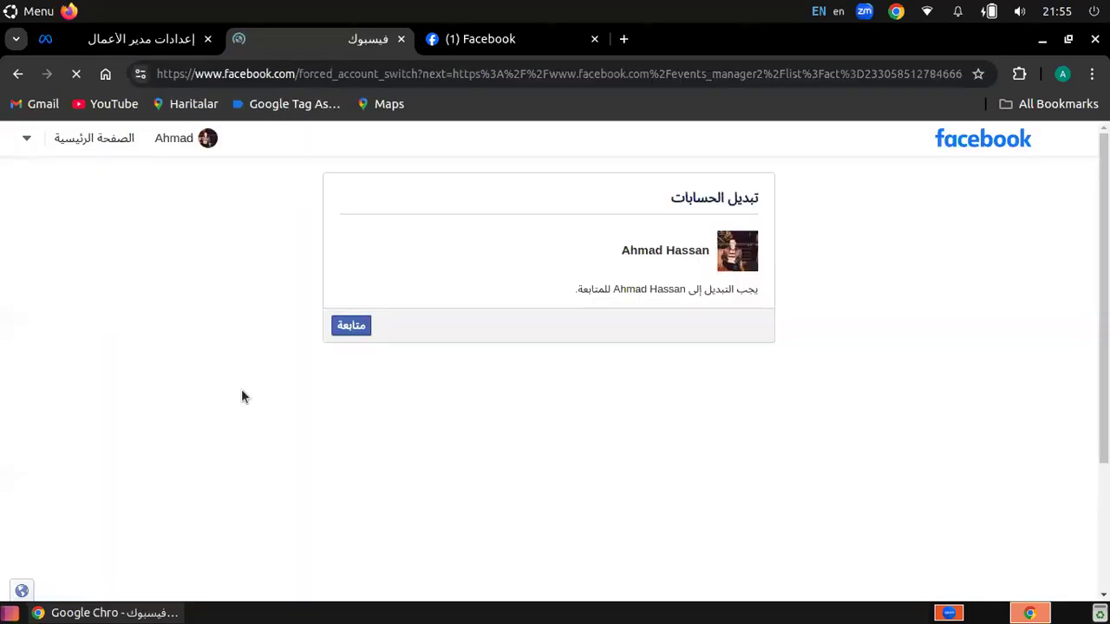
pyautogui.click(351, 329)
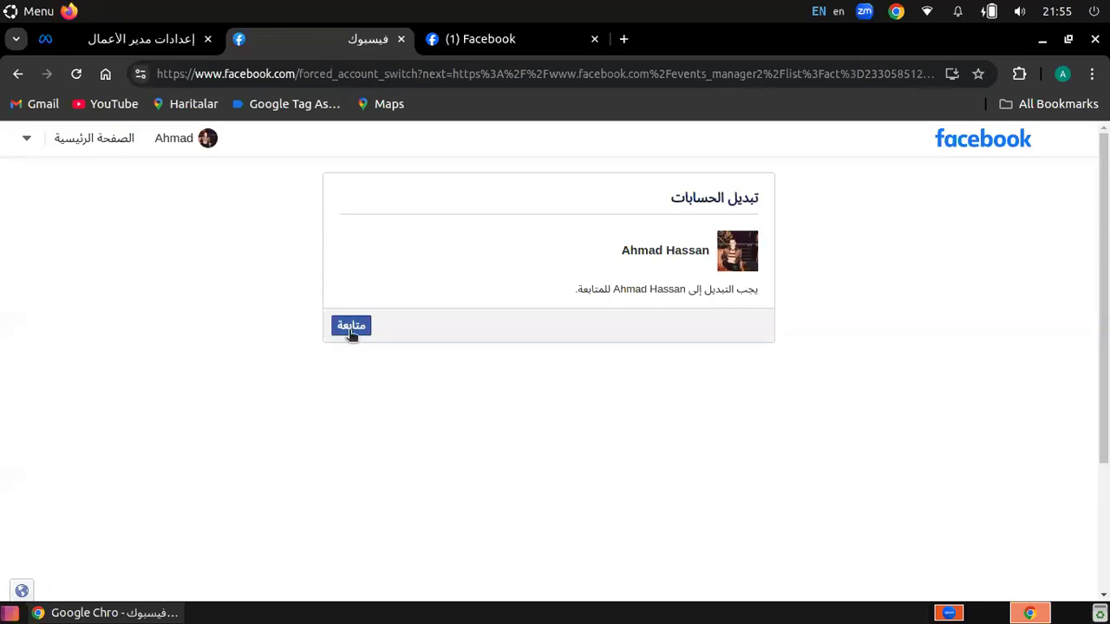
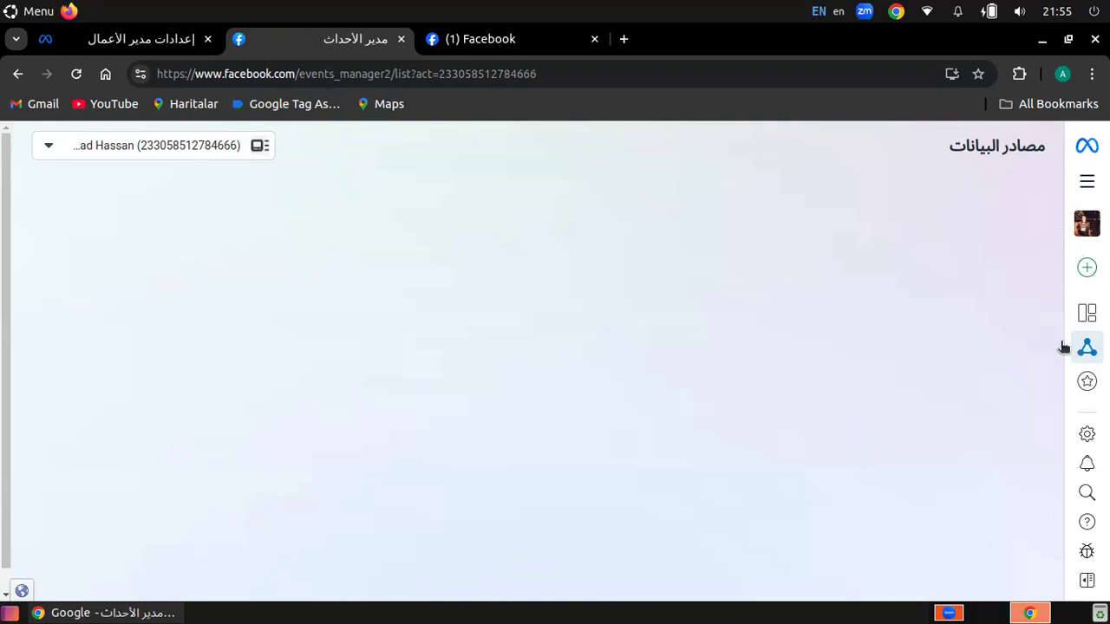
# Step: Switch from the personal account back to the business portfolio and set the overview's date range to 2024/09/30
pyautogui.moveTo(1066, 347)
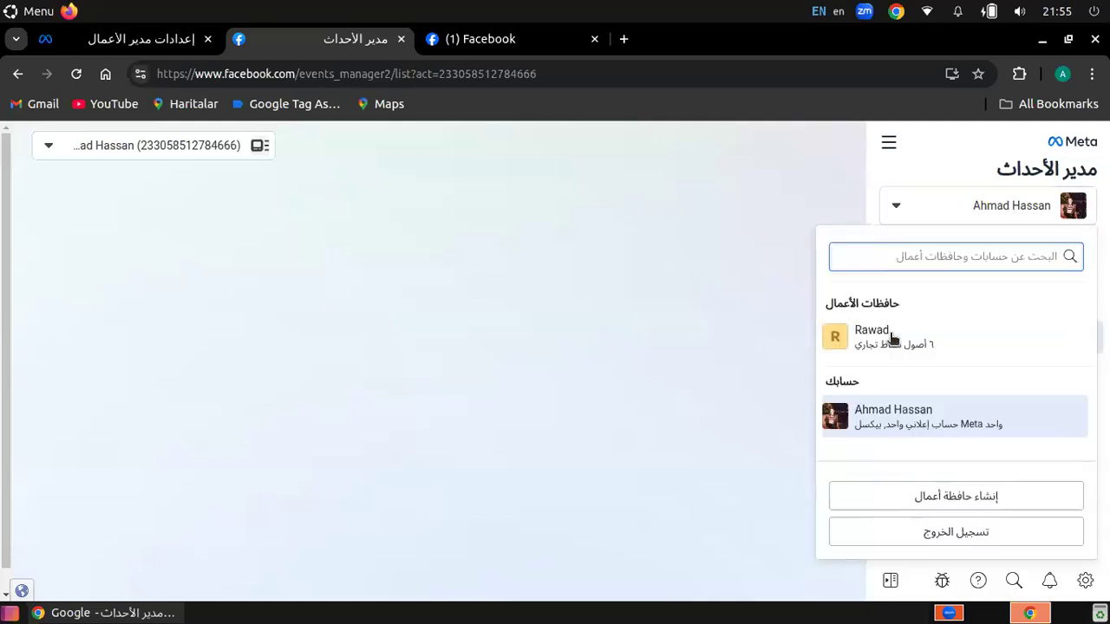
pyautogui.click(894, 337)
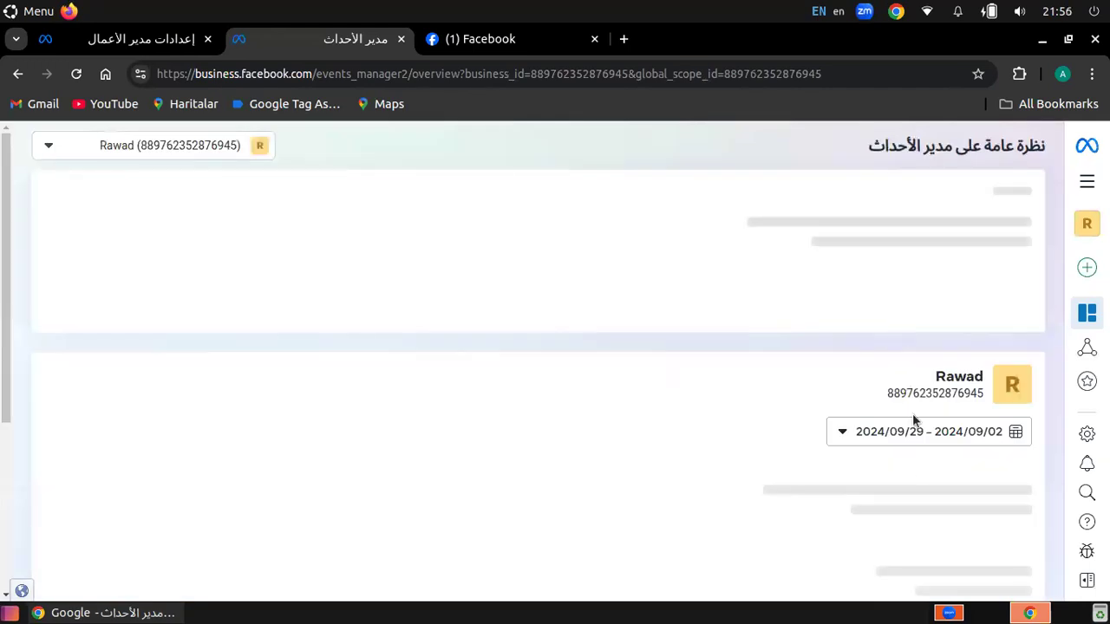
pyautogui.click(926, 501)
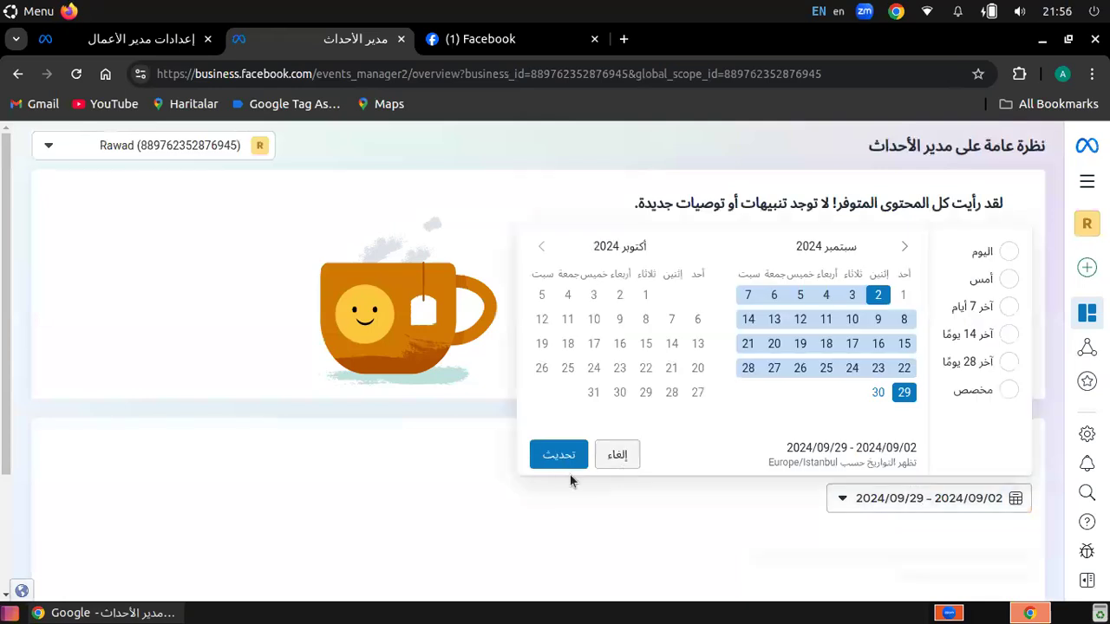
pyautogui.click(929, 497)
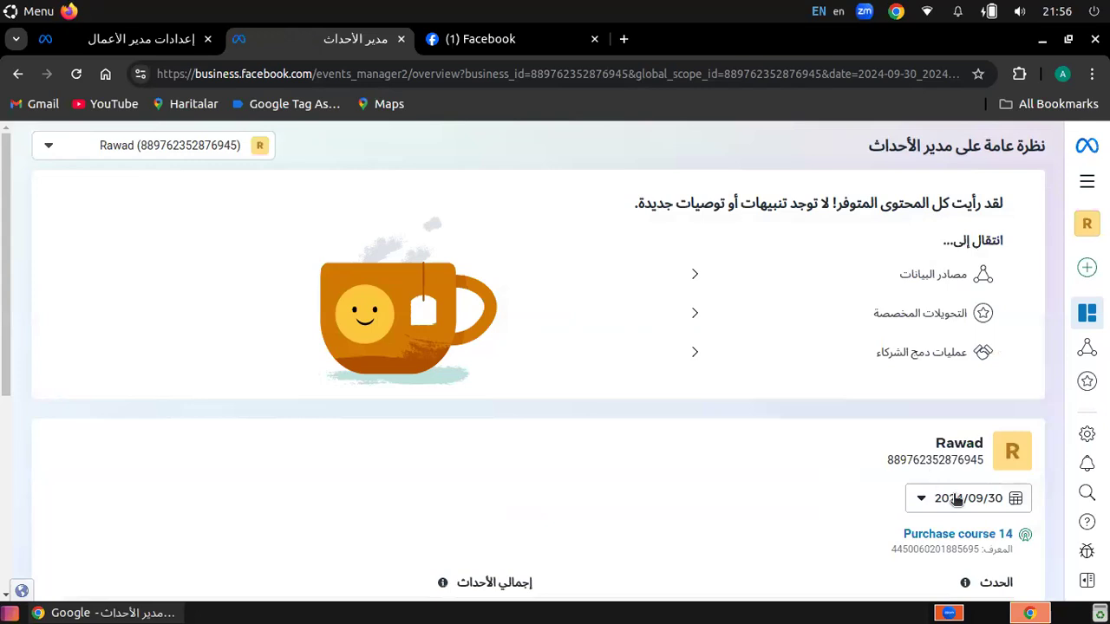
# Step: Set the overview's date range to today (اليوم) and look through the events of the listed datasets
pyautogui.scroll(-5, 957, 500)
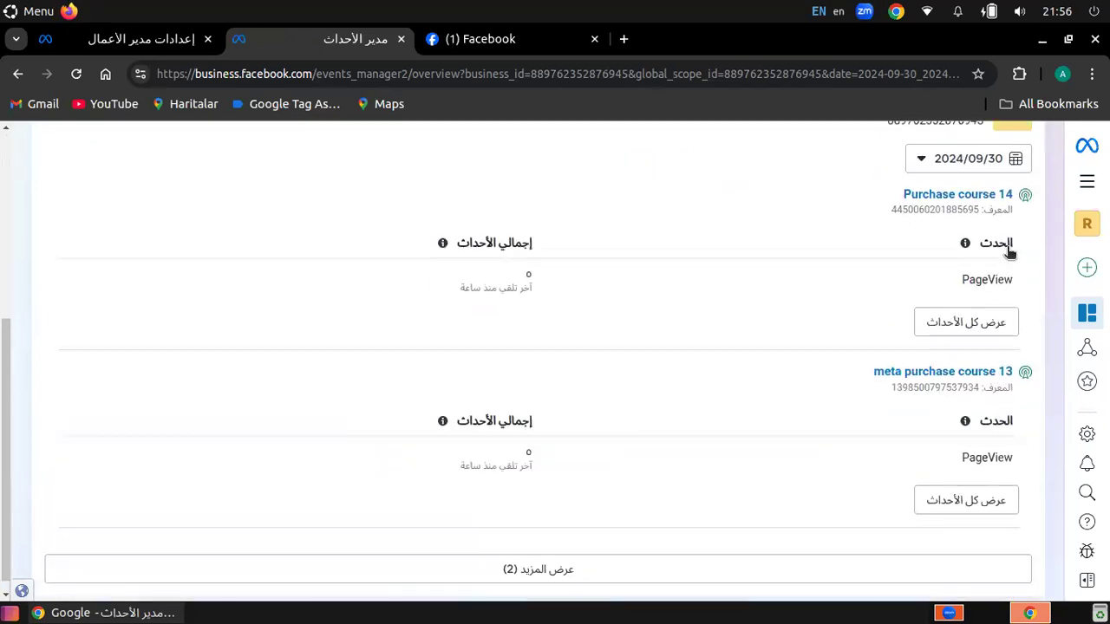
pyautogui.scroll(4, 1006, 251)
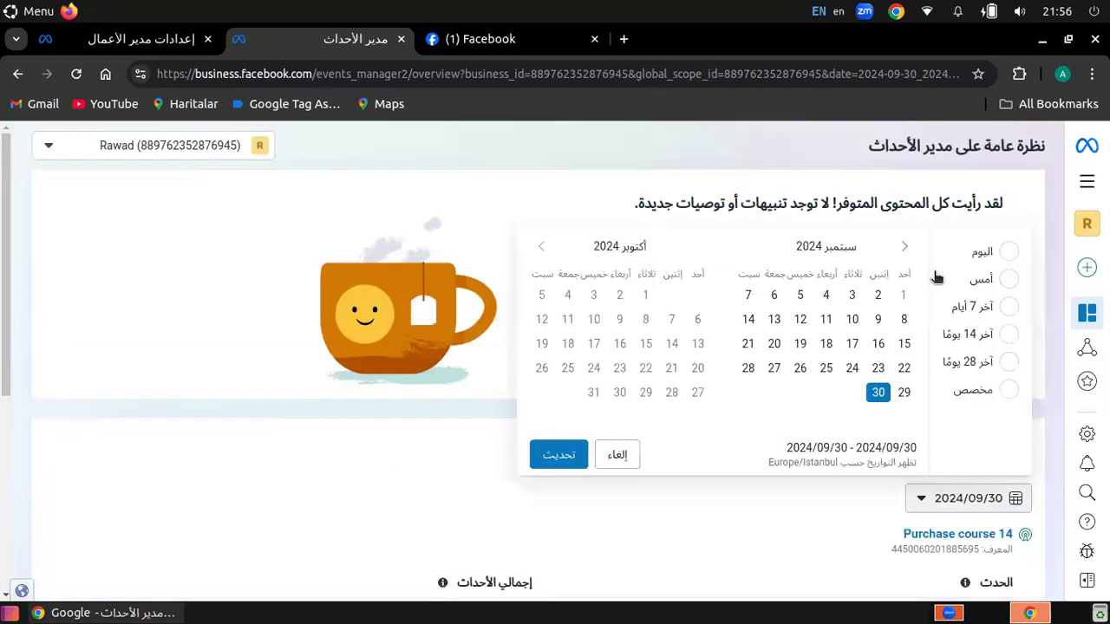
pyautogui.click(933, 438)
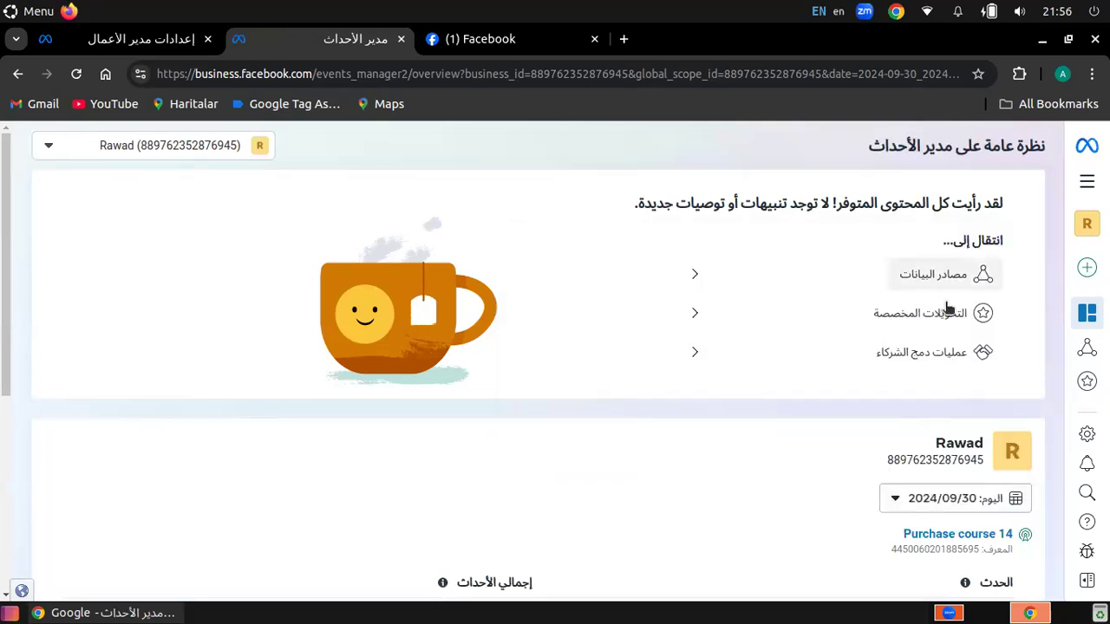
pyautogui.scroll(-4, 944, 284)
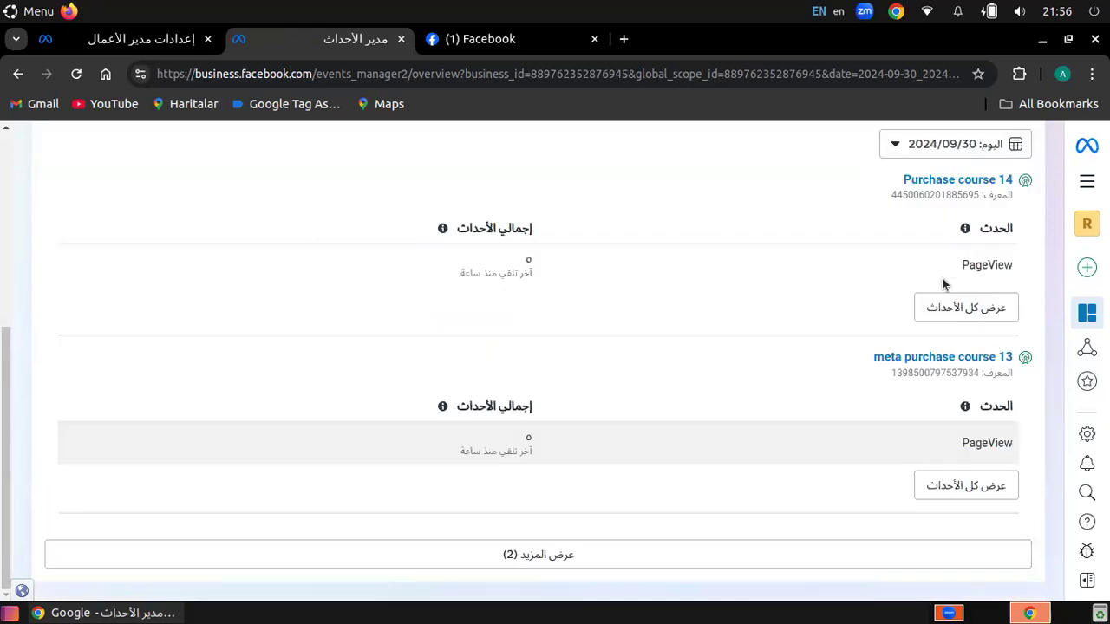
pyautogui.scroll(4, 942, 277)
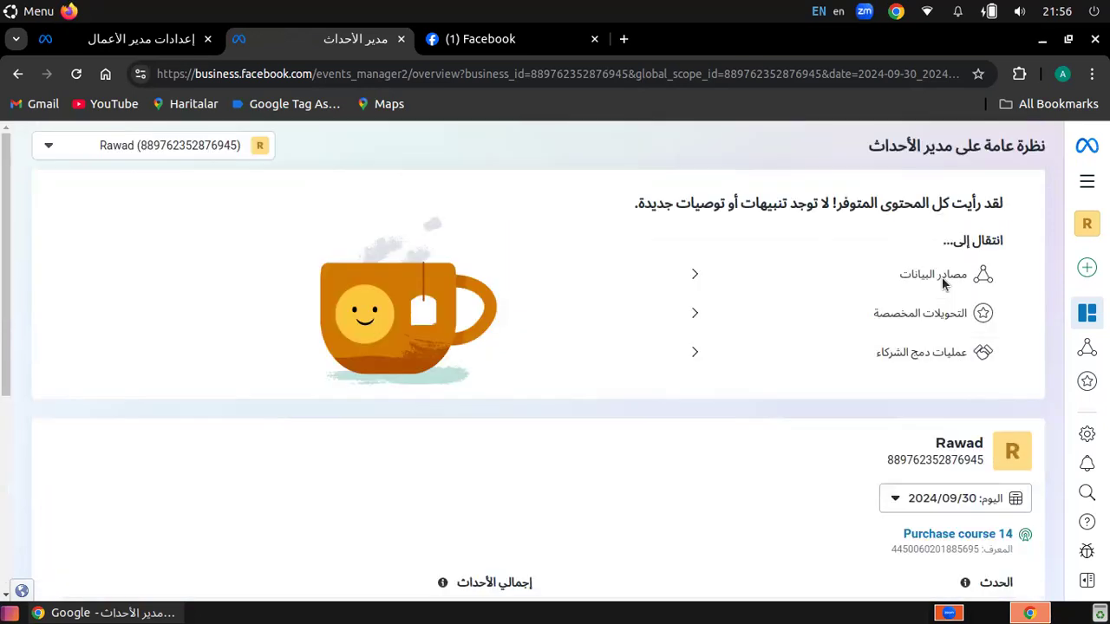
# Step: Check the data sources page (مصادر البيانات), return to the overview, and look over its datasets again
pyautogui.click(942, 277)
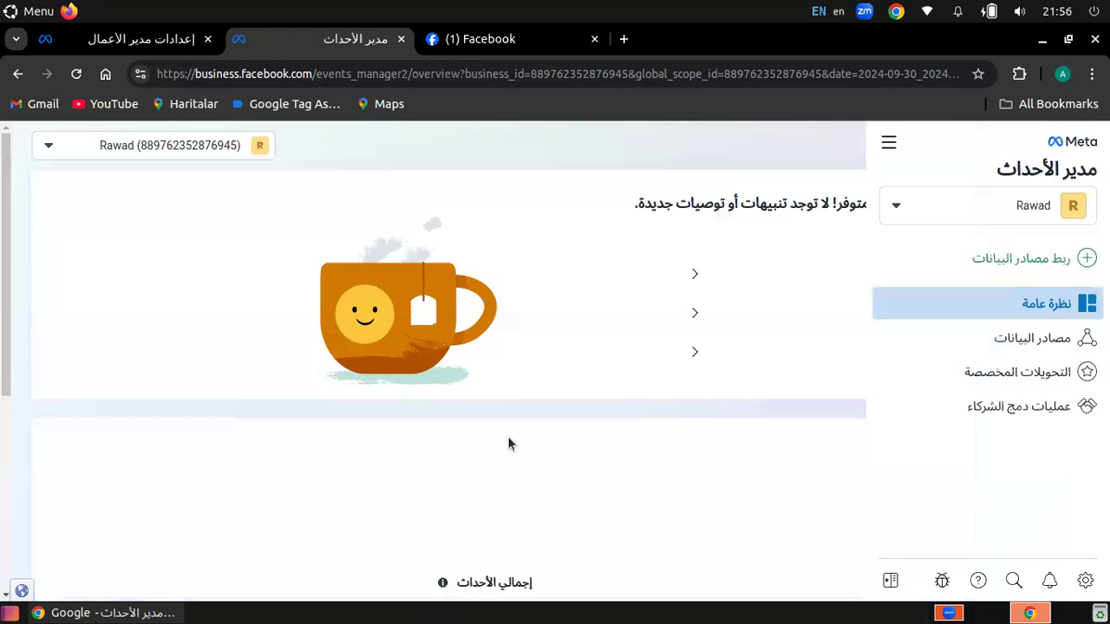
pyautogui.scroll(-4, 507, 441)
pyautogui.scroll(-1, 508, 444)
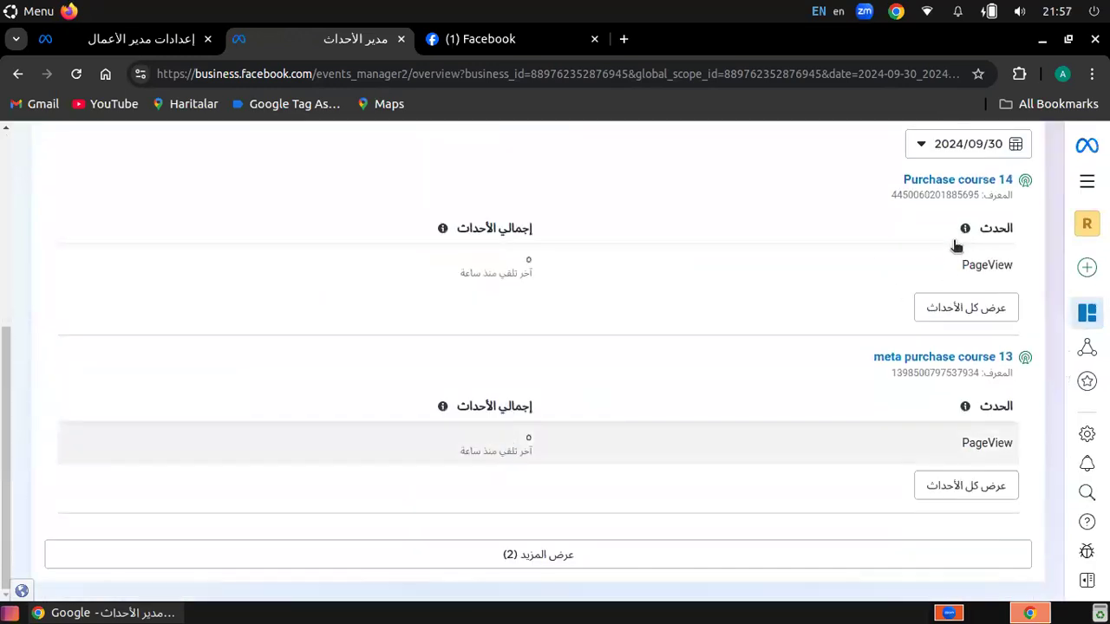
pyautogui.scroll(1, 954, 247)
pyautogui.scroll(1, 998, 295)
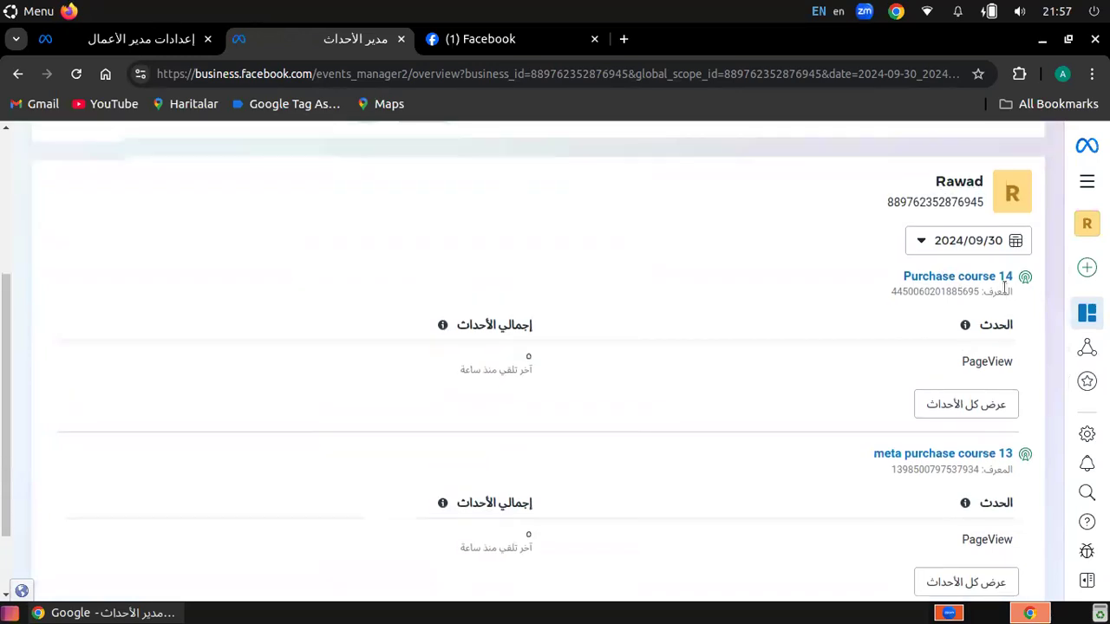
# Step: Choose today (اليوم) as the date range for the datasets on the overview and review their events
pyautogui.click(968, 241)
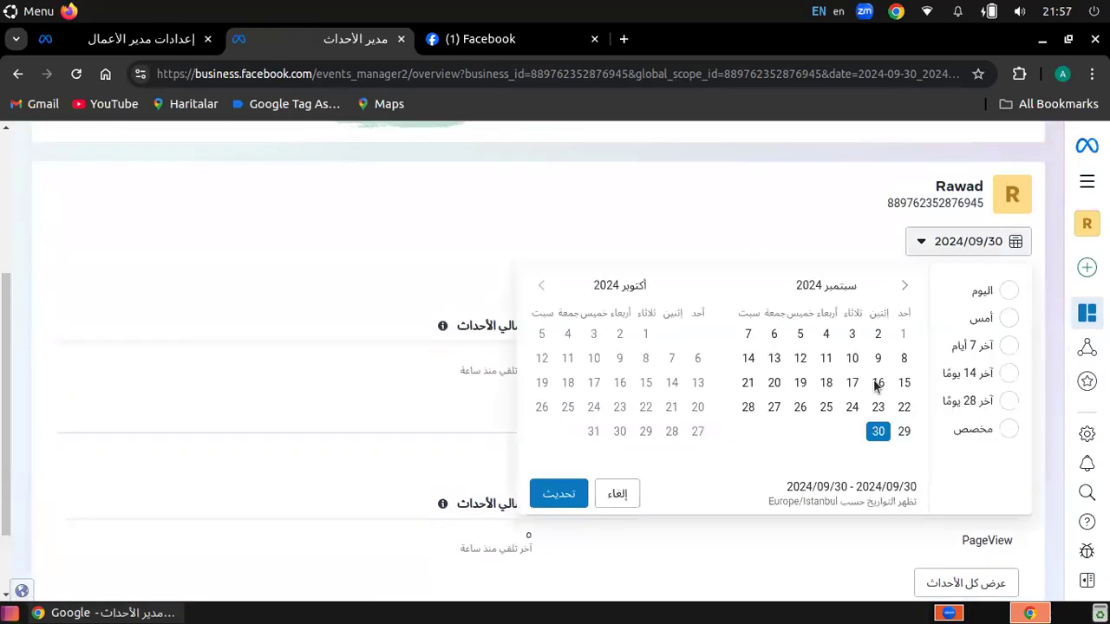
pyautogui.click(942, 479)
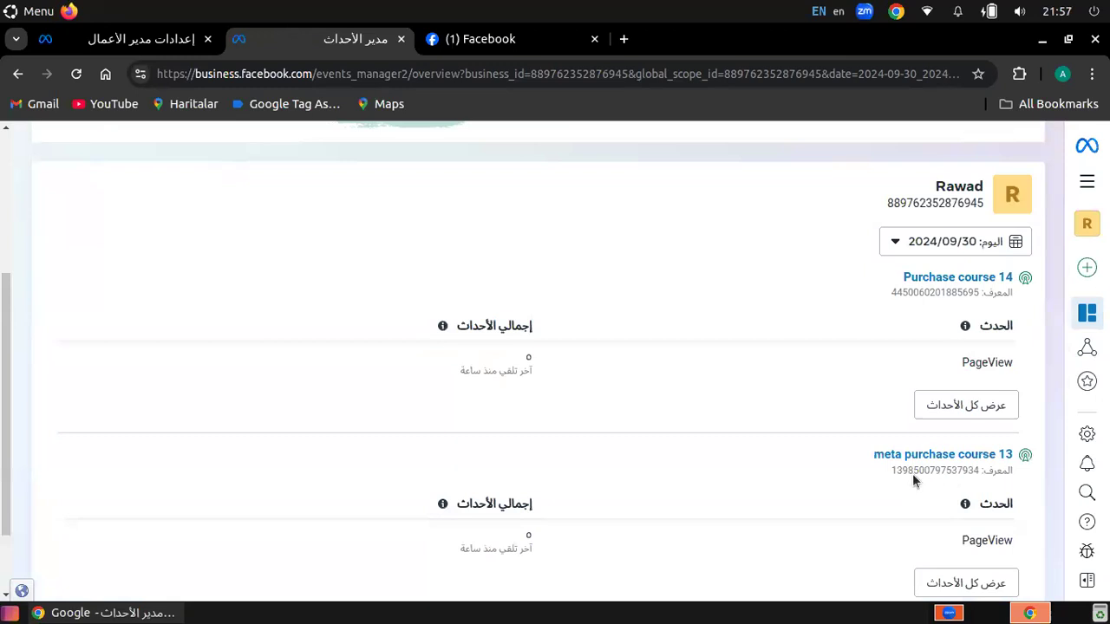
pyautogui.scroll(-2, 763, 347)
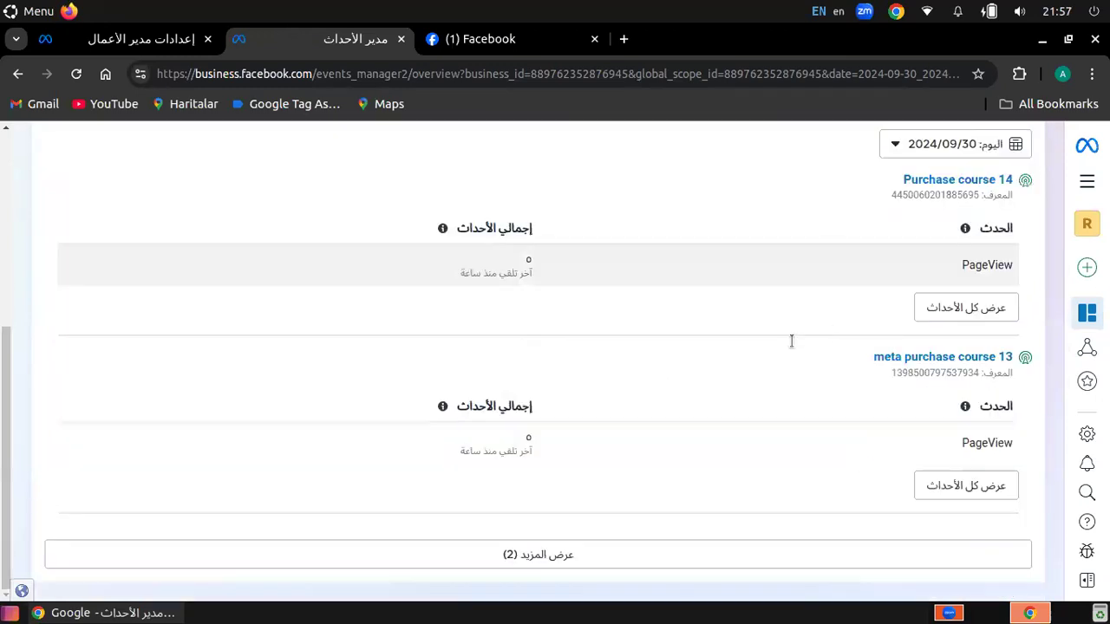
# Step: View all events of meta purchase course 13, expand the dataset list, and view all events of Bilimsel website purchase
pyautogui.click(965, 486)
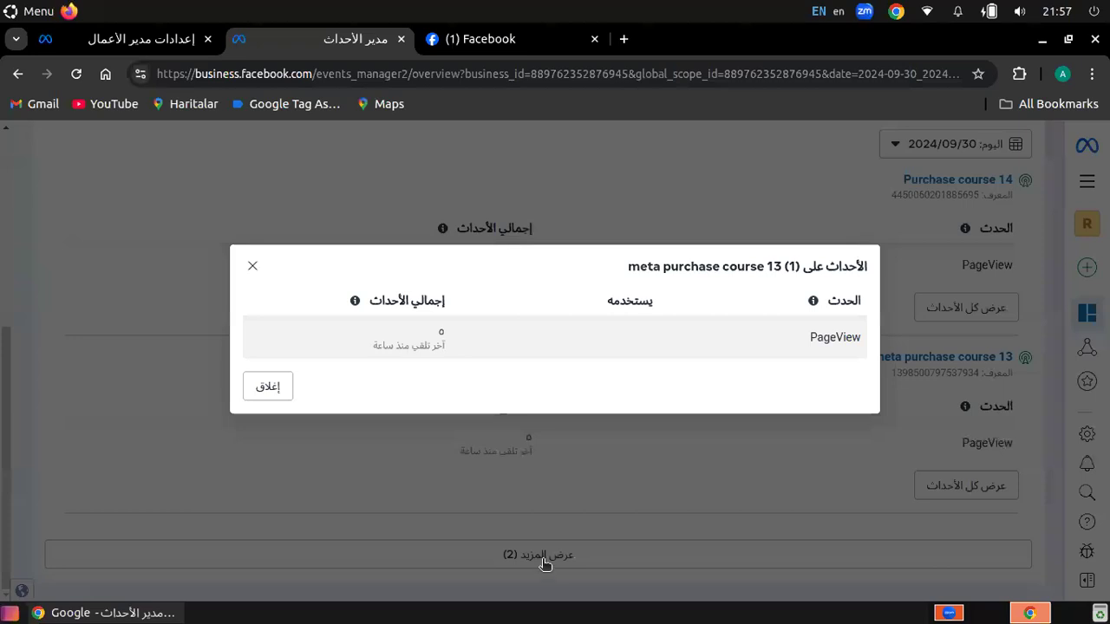
pyautogui.click(714, 473)
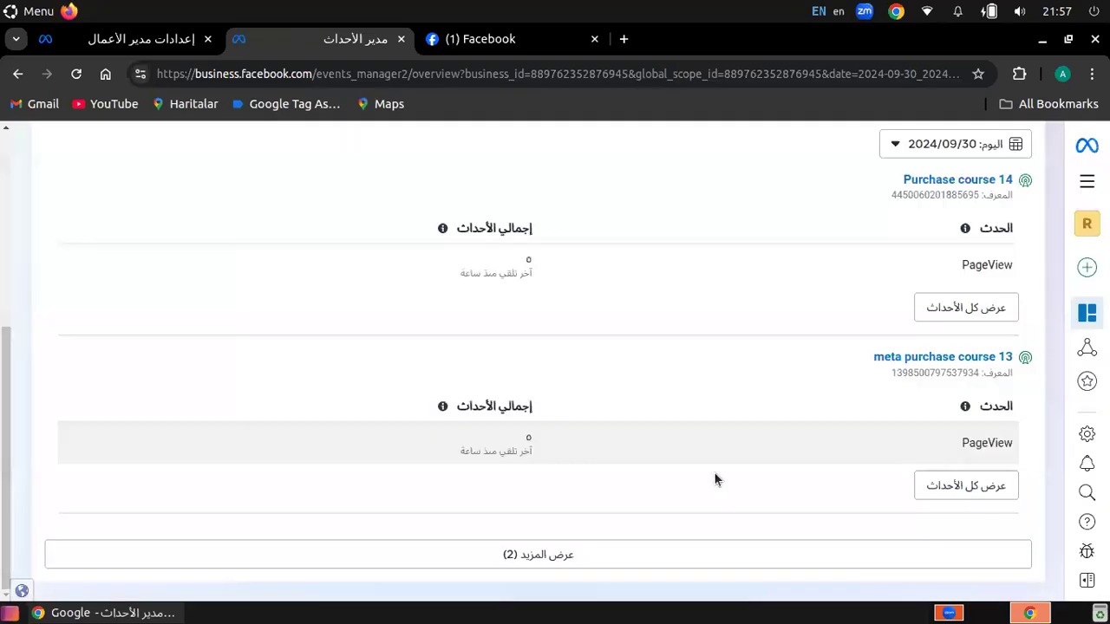
pyautogui.click(868, 561)
pyautogui.scroll(-2, 856, 556)
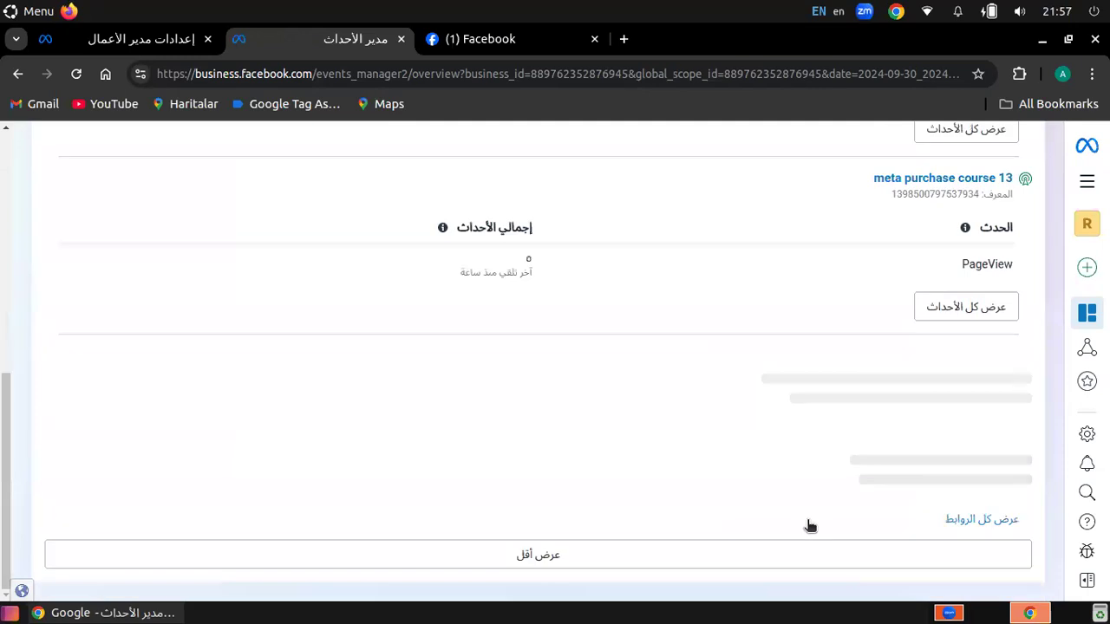
pyautogui.scroll(-3, 263, 385)
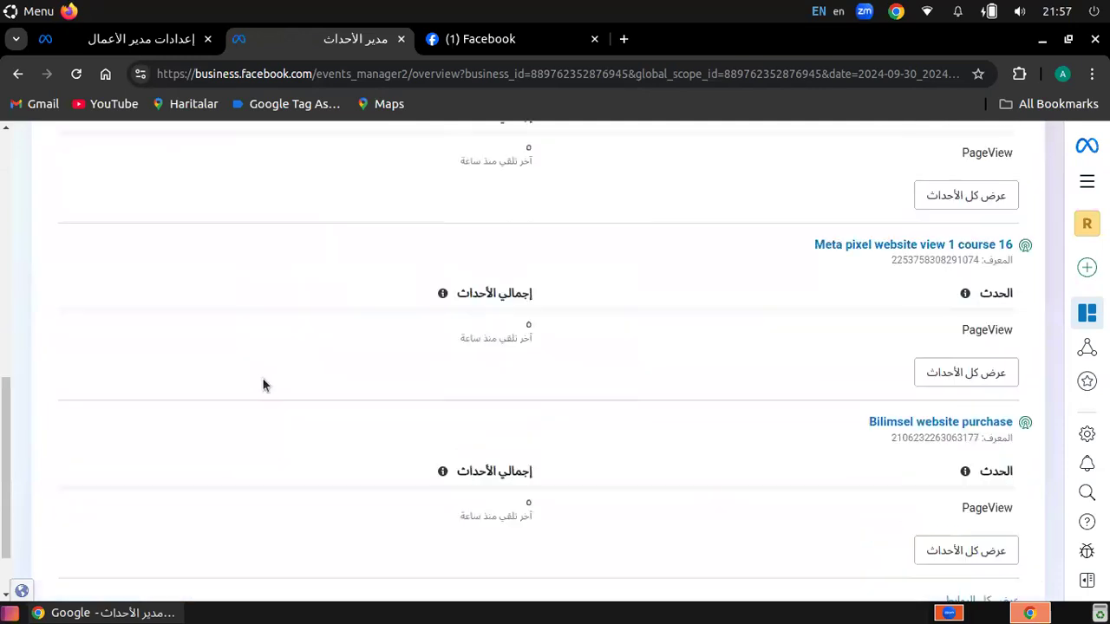
pyautogui.click(983, 520)
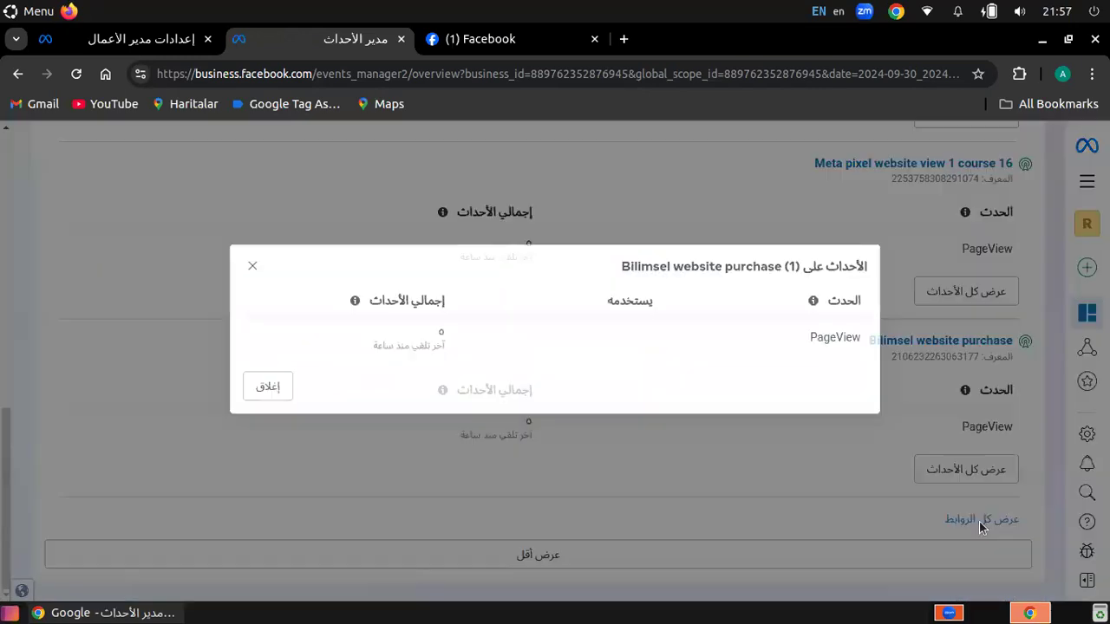
pyautogui.press('Escape')
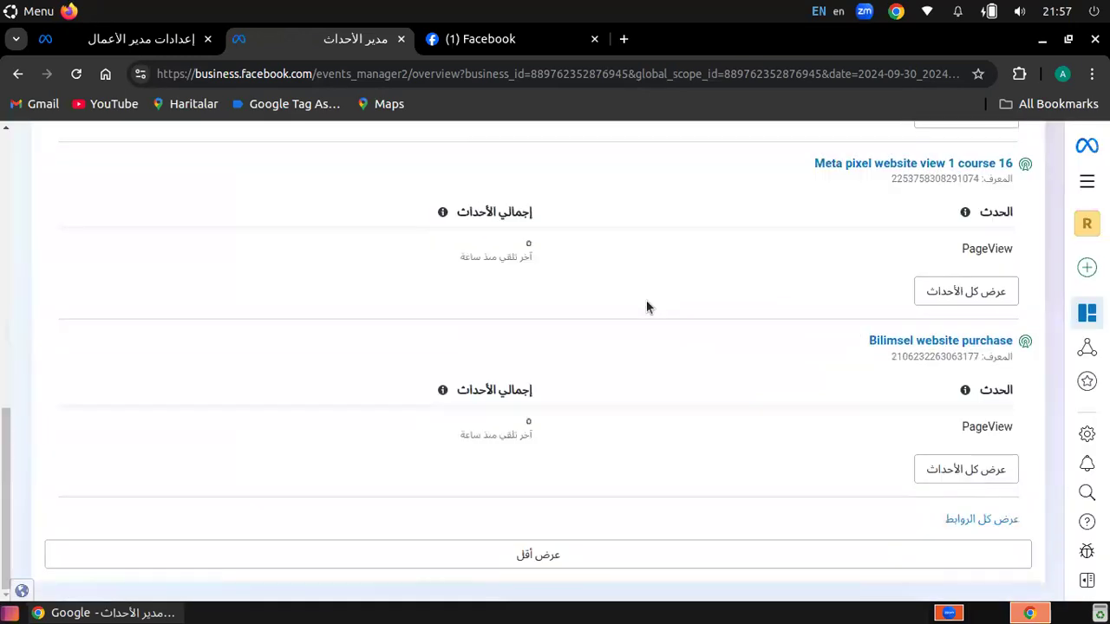
# Step: Visit the data sources page (مصادر البيانات) and the custom conversions page (التحويلات المخصصة), and return to the overview
pyautogui.press('Return')
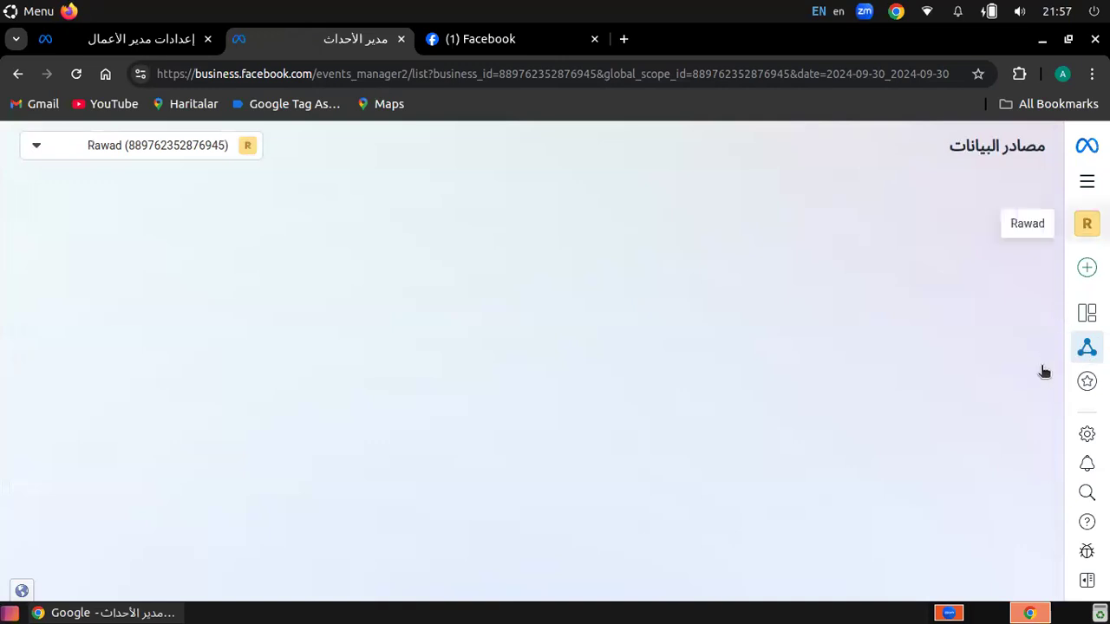
pyautogui.moveTo(1044, 377)
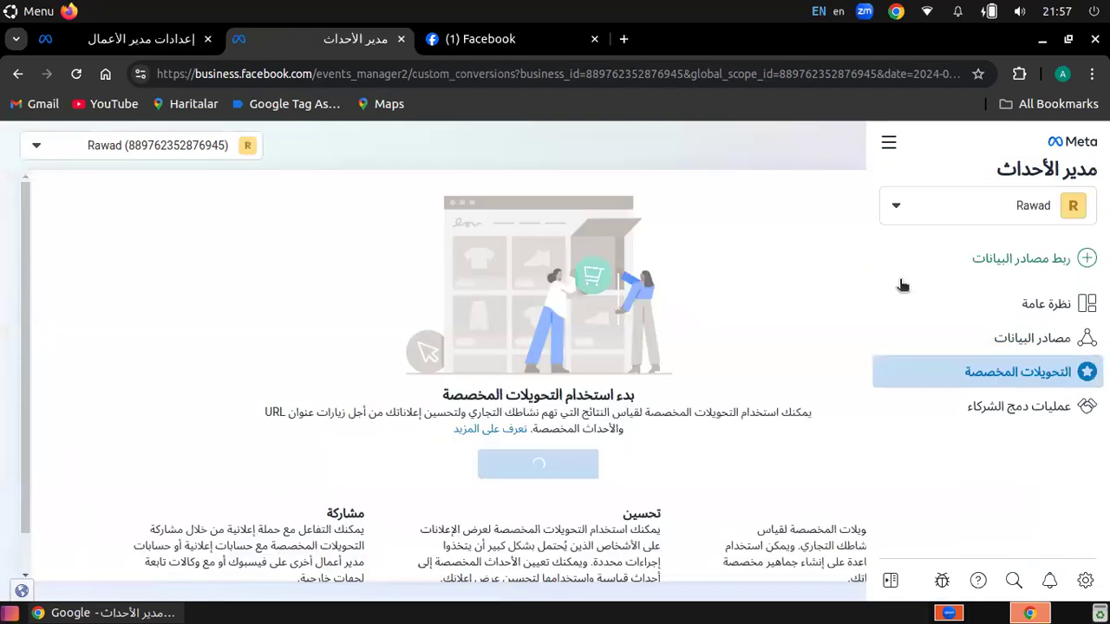
pyautogui.click(901, 314)
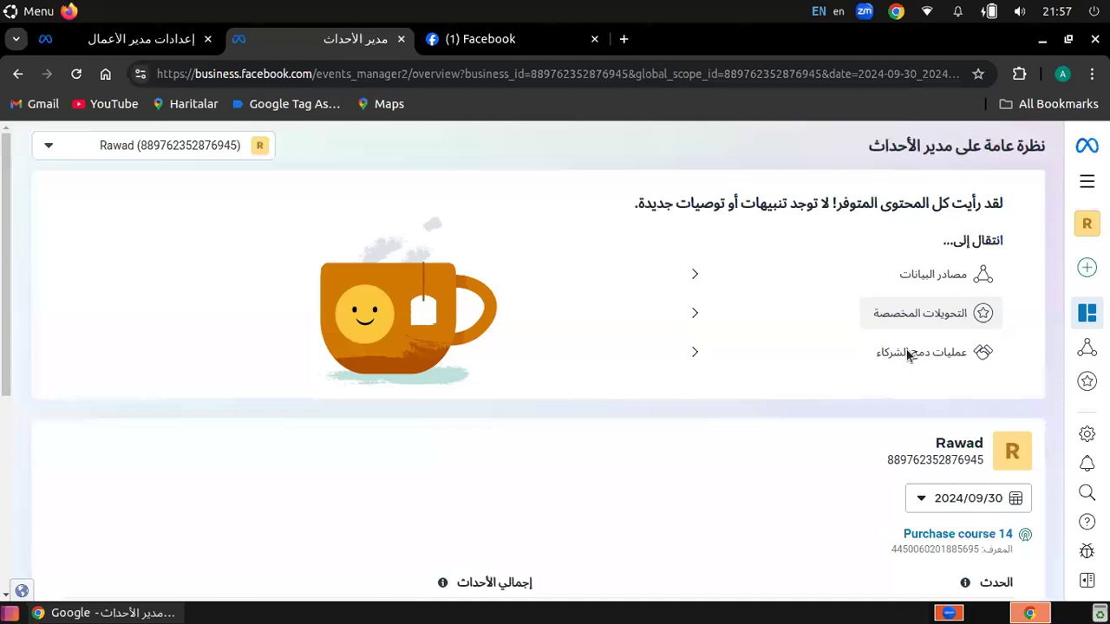
# Step: Open the partner integrations page (عمليات دمج الشركاء) and look through the available partners
pyautogui.click(908, 354)
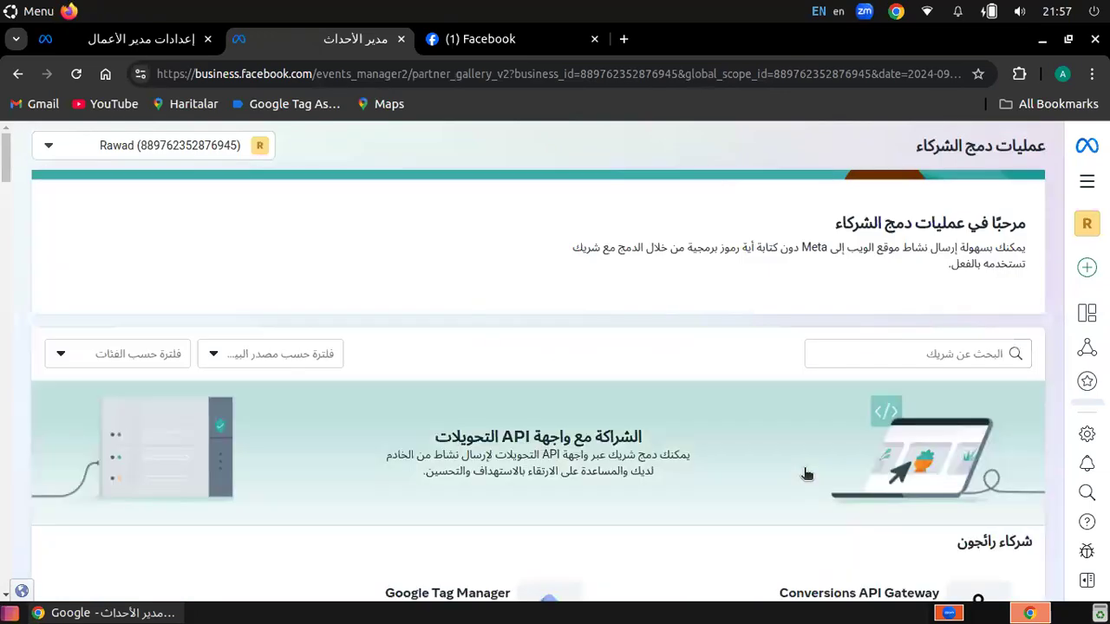
pyautogui.scroll(-5, 807, 473)
pyautogui.scroll(-5, 372, 476)
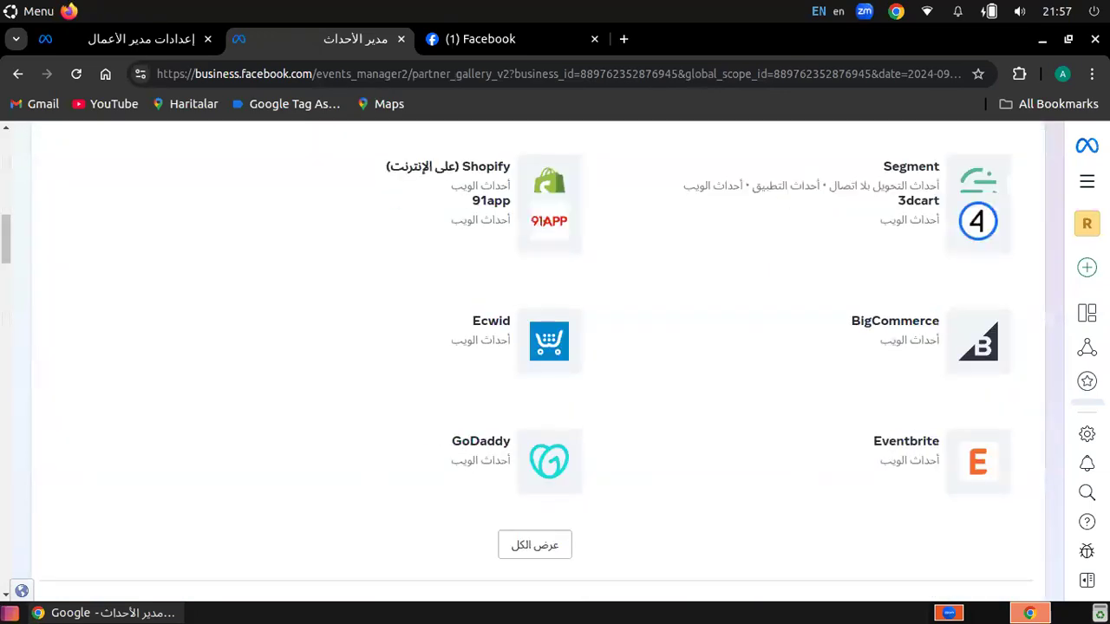
# Step: Open the data sources list from the Events Manager overview
pyautogui.scroll(15, 1072, 303)
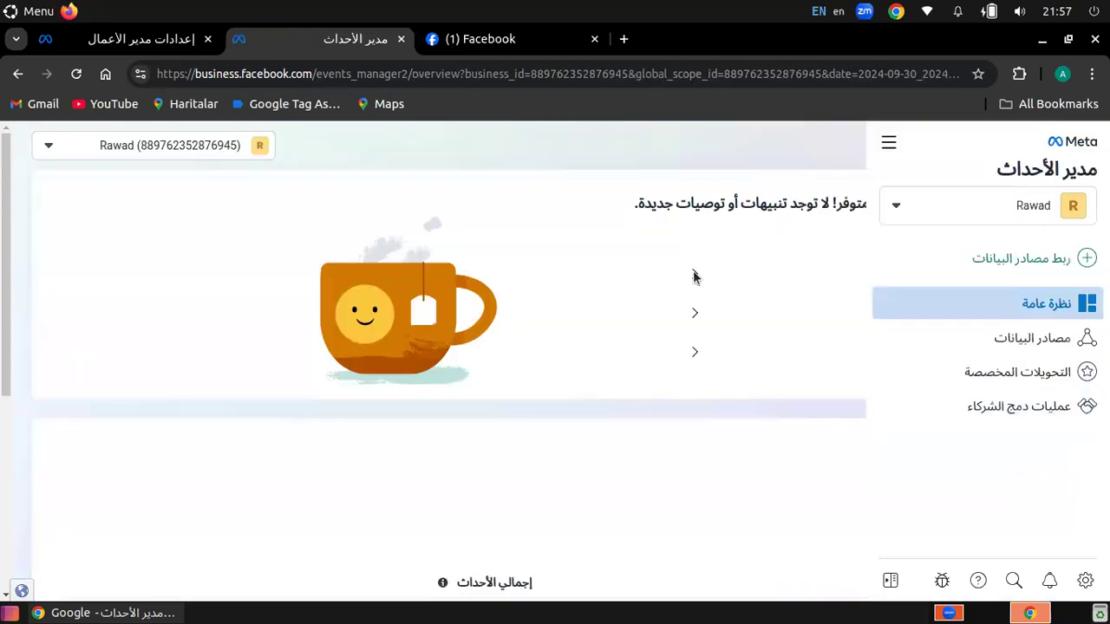
pyautogui.click(694, 275)
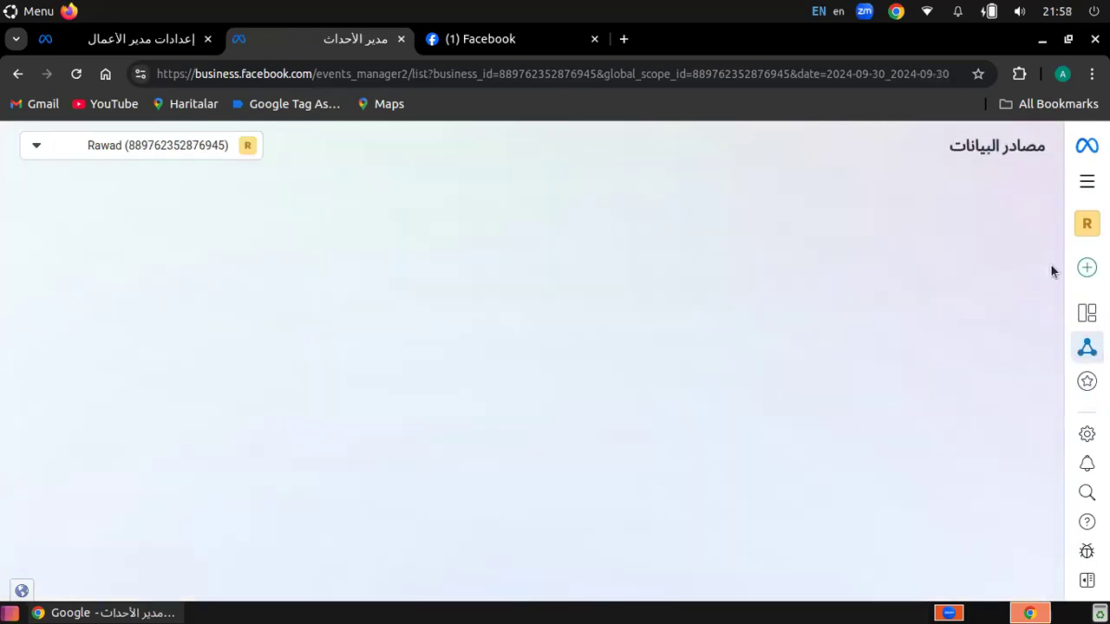
# Step: Open Meta Business Suite at business.facebook.com in a new browser tab
pyautogui.hotkey('ctrl', 't')
pyautogui.click(303, 75)
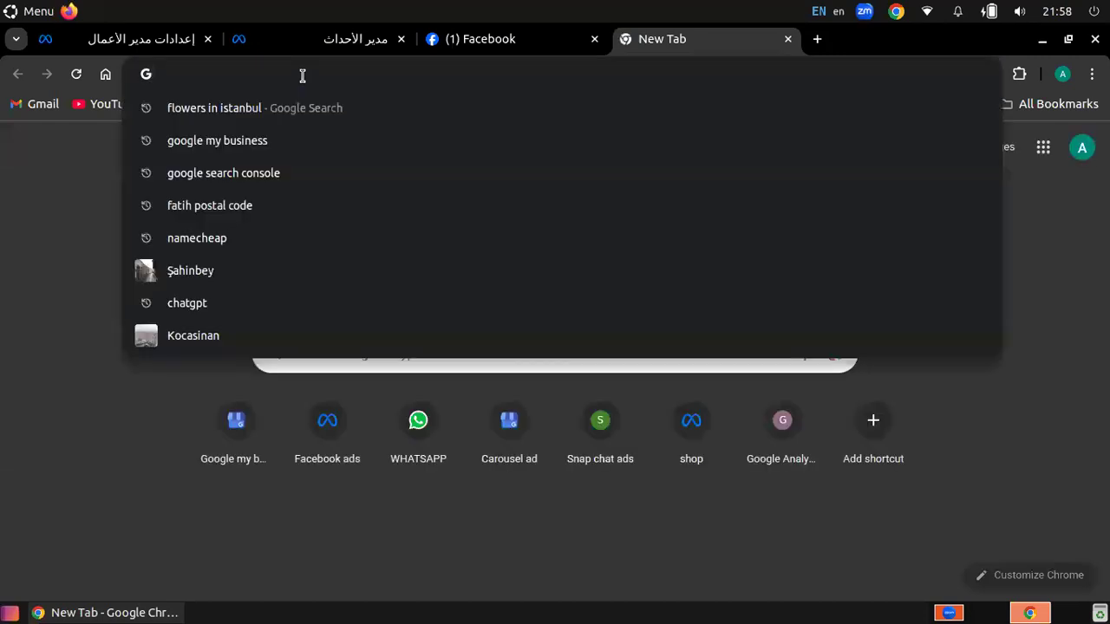
pyautogui.write('busa')
pyautogui.press('BackSpace')
pyautogui.write('i')
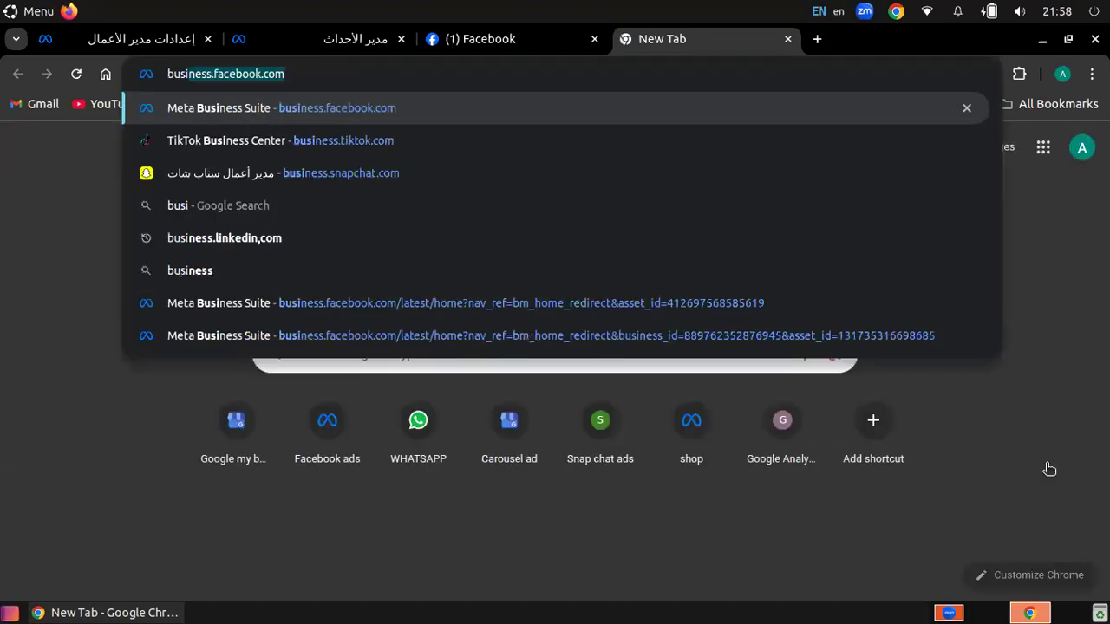
pyautogui.write('ness')
pyautogui.press('Return')
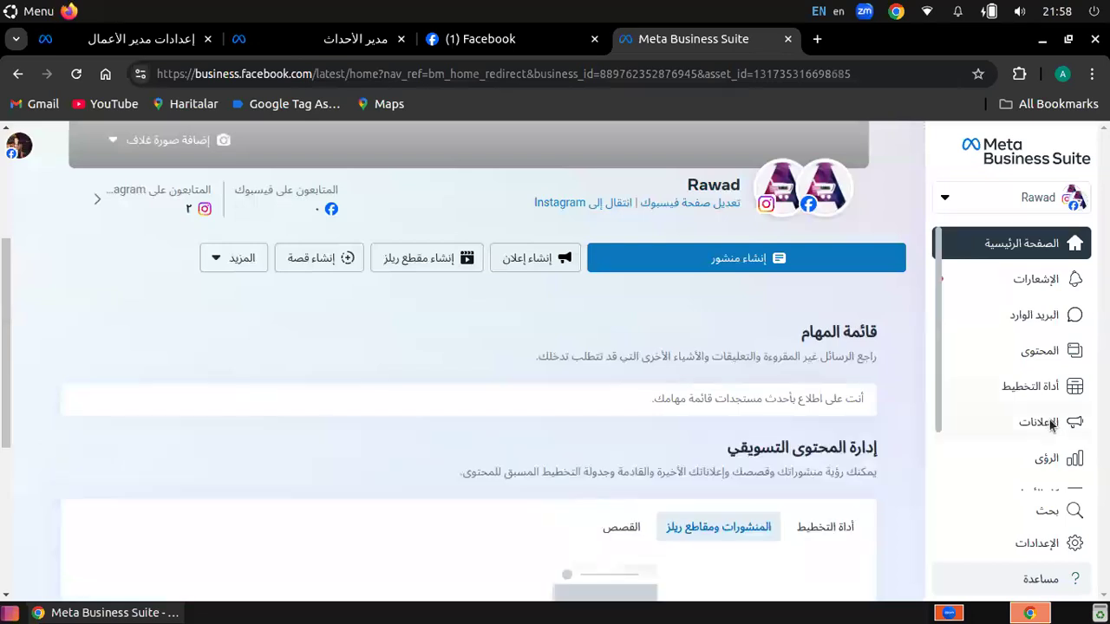
# Step: Open Events Manager (مدير الأحداث) from the full list of Meta Business Suite tools
pyautogui.scroll(-1, 1051, 423)
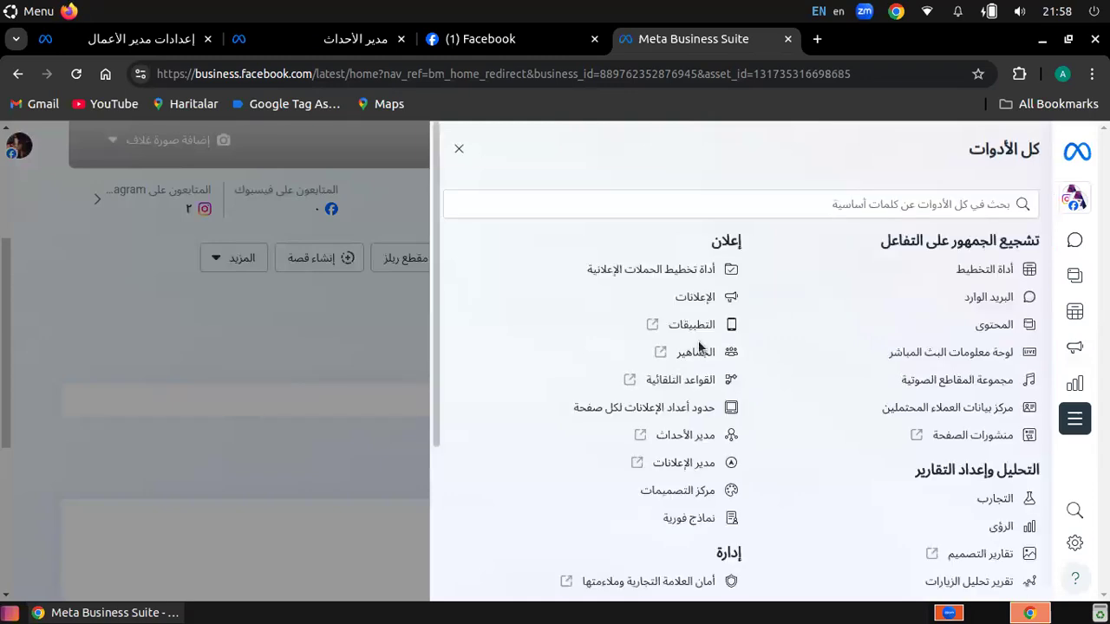
pyautogui.scroll(-1, 698, 347)
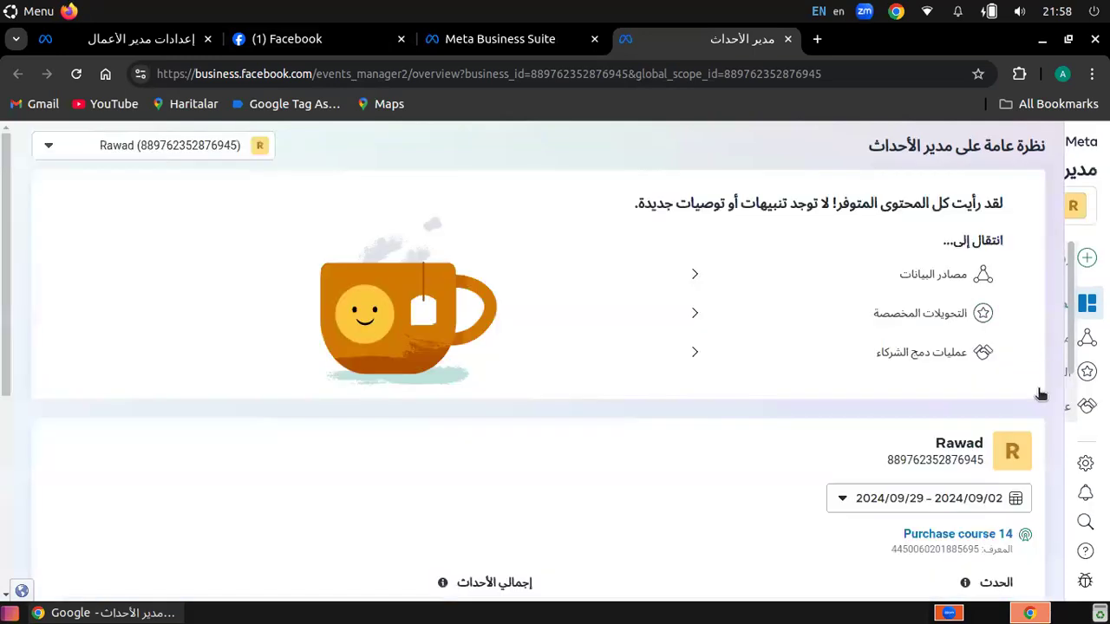
pyautogui.moveTo(1040, 395)
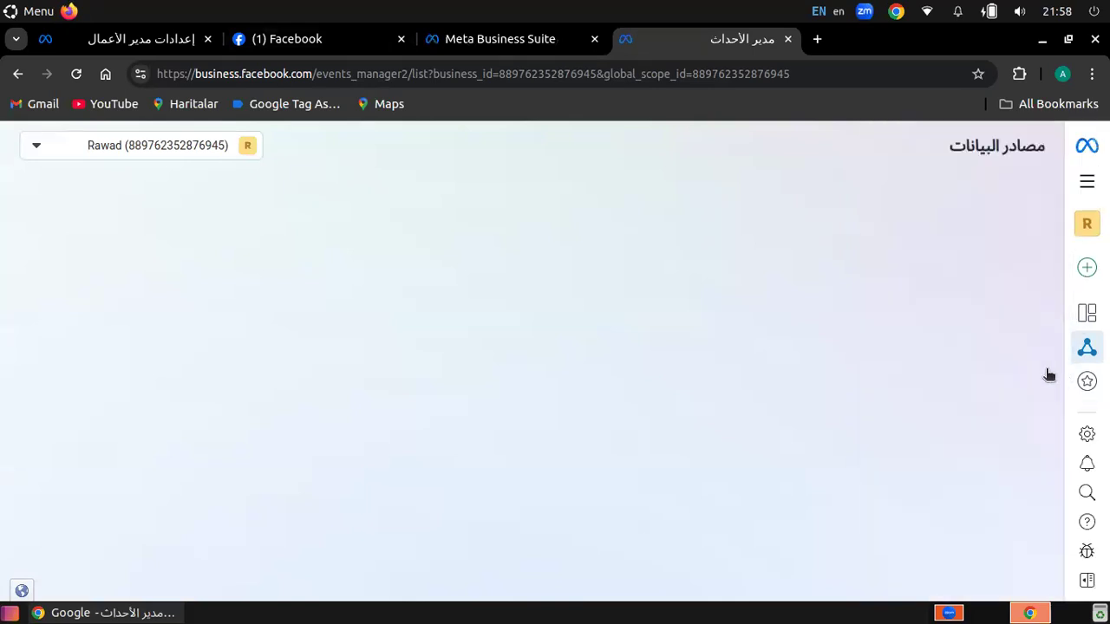
# Step: Apply the date range 2024/09/02 – 2024/09/29 to the events overview and open the Purchase course 14 dataset
pyautogui.moveTo(1060, 313)
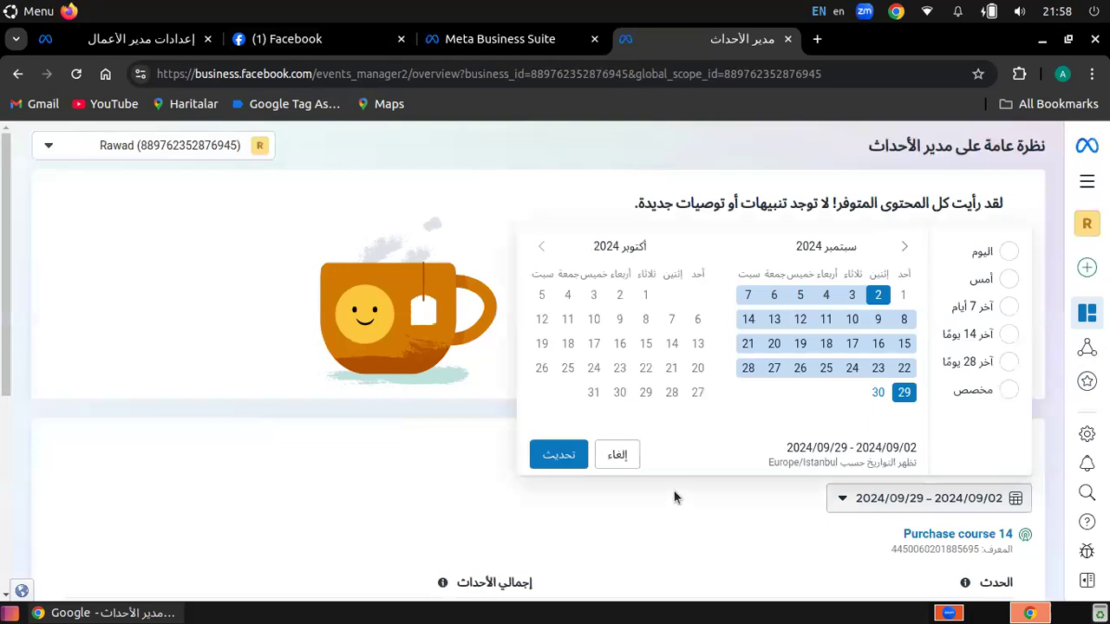
pyautogui.press('Return')
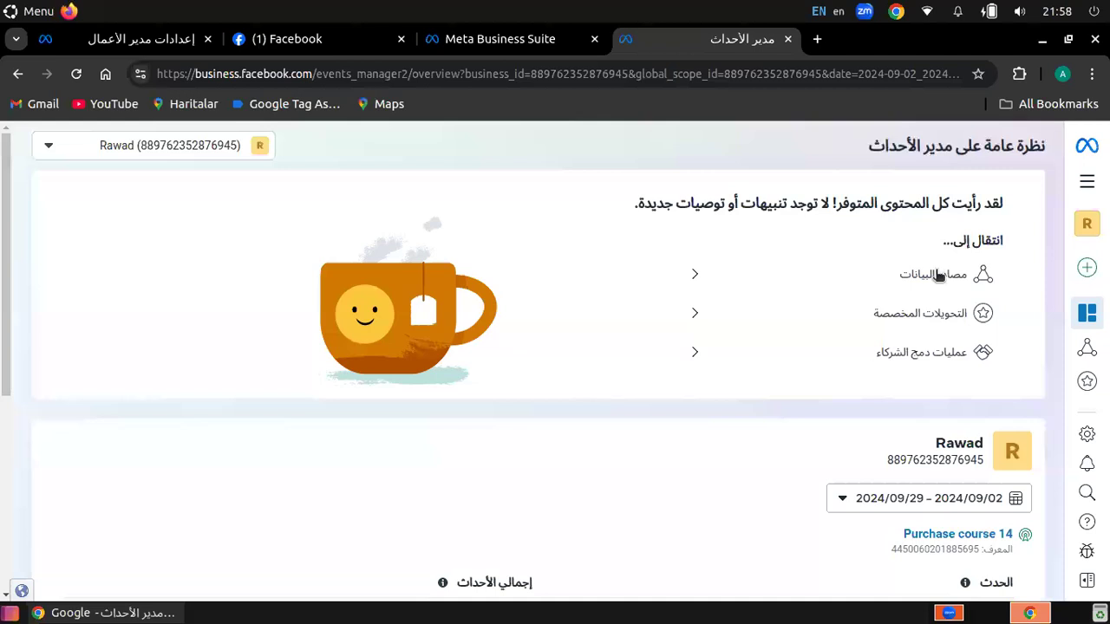
pyautogui.scroll(-3, 941, 279)
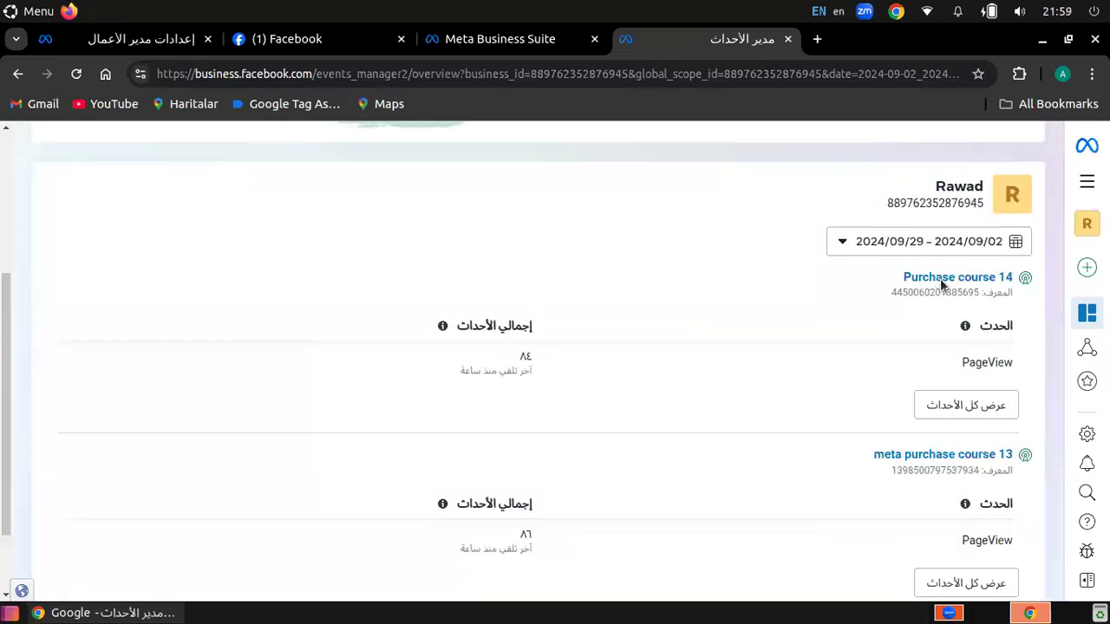
pyautogui.click(941, 280)
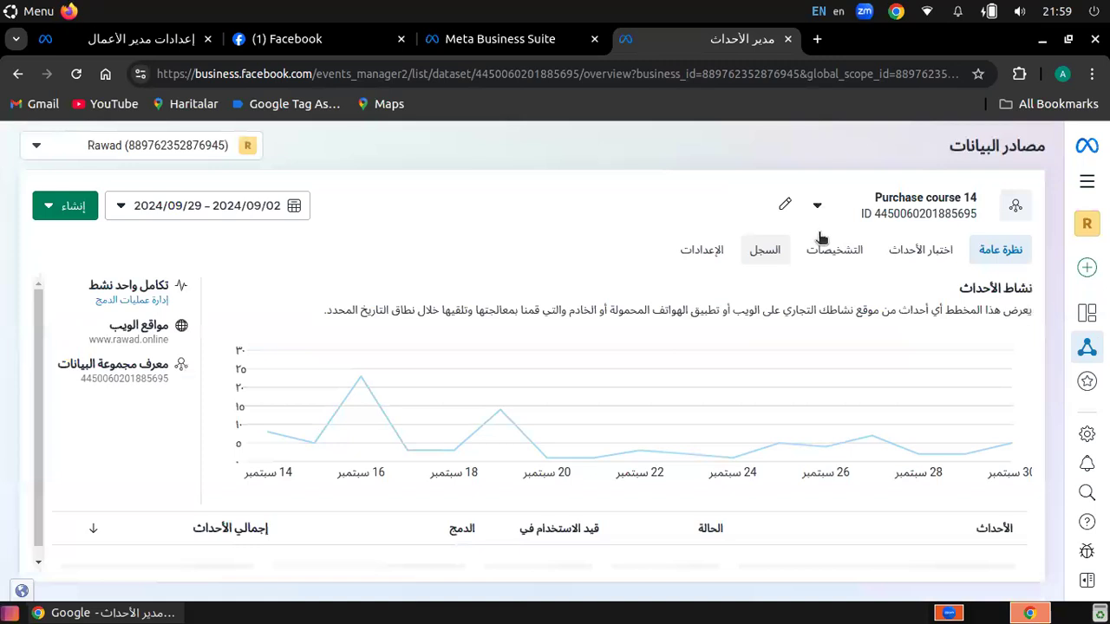
# Step: Switch from the Purchase course 14 dataset to the Arab Academy dataset
pyautogui.click(817, 206)
pyautogui.scroll(-2, 801, 332)
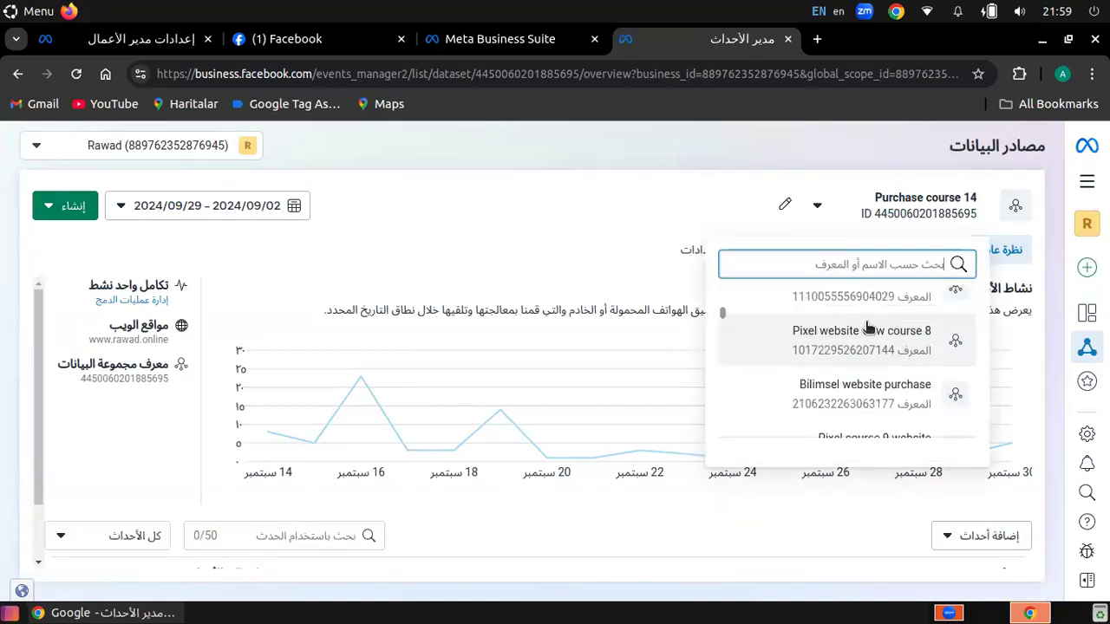
pyautogui.scroll(3, 867, 327)
pyautogui.scroll(-3, 866, 330)
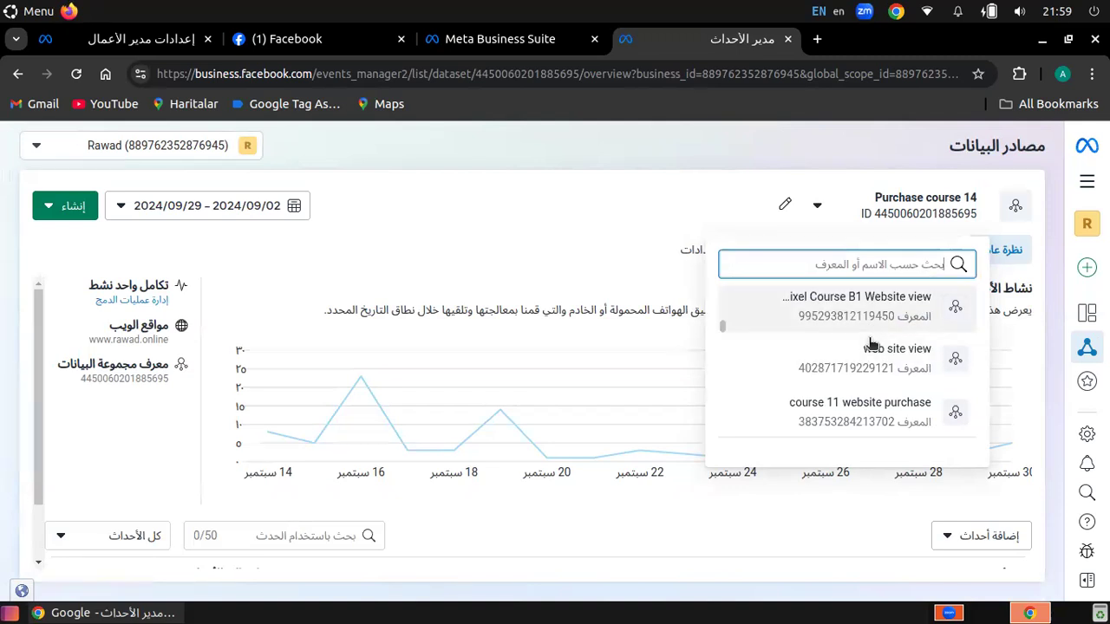
pyautogui.scroll(-3, 874, 349)
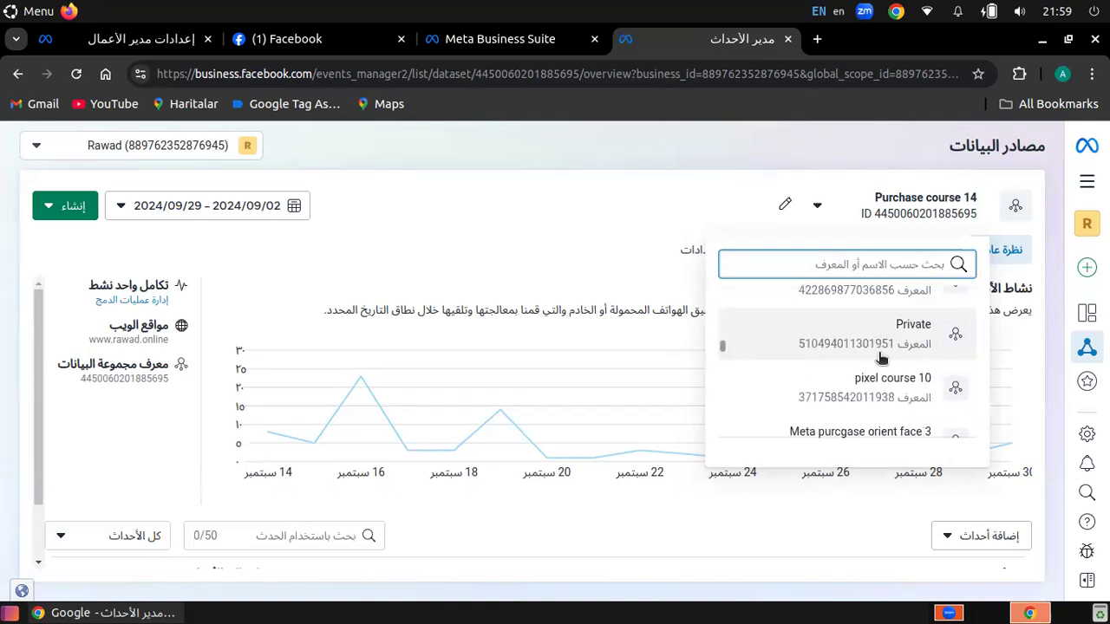
pyautogui.scroll(-3, 880, 357)
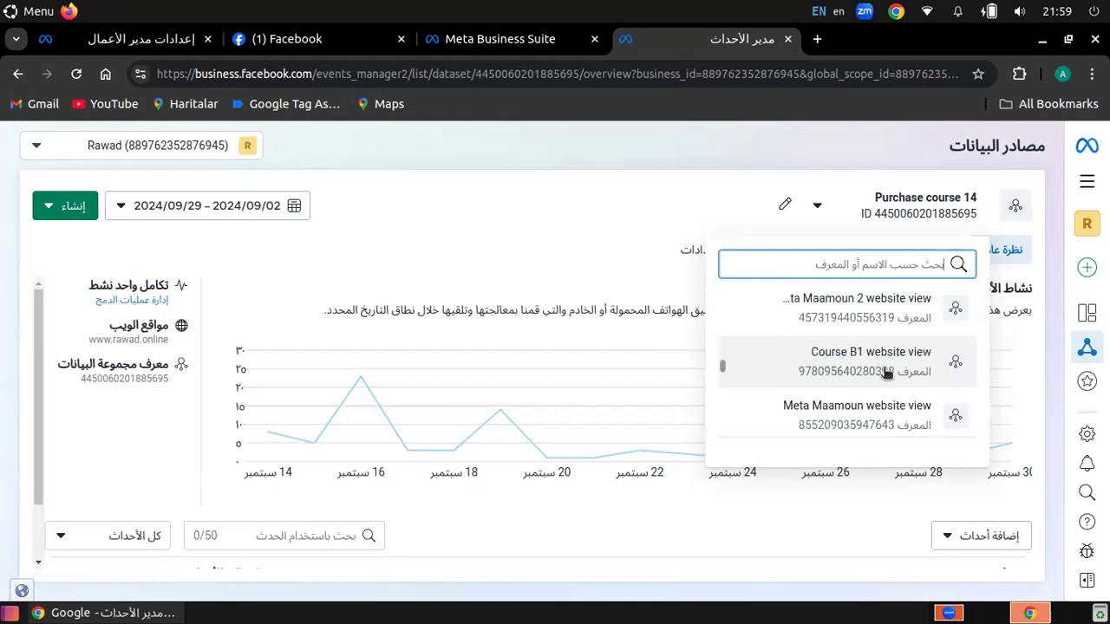
pyautogui.scroll(-2, 886, 373)
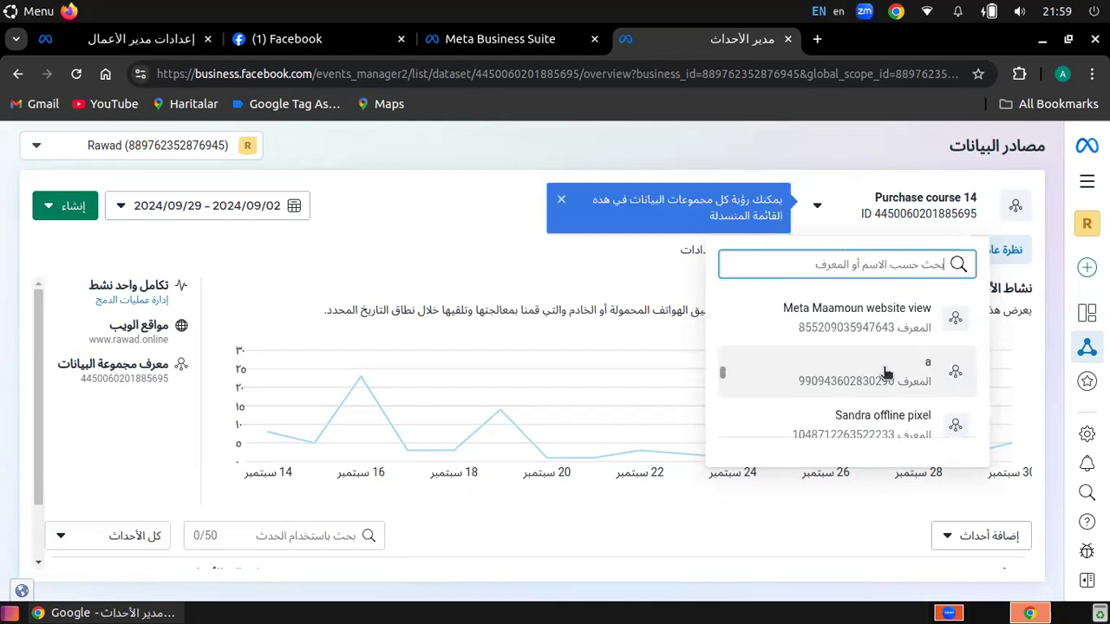
pyautogui.scroll(-5, 886, 373)
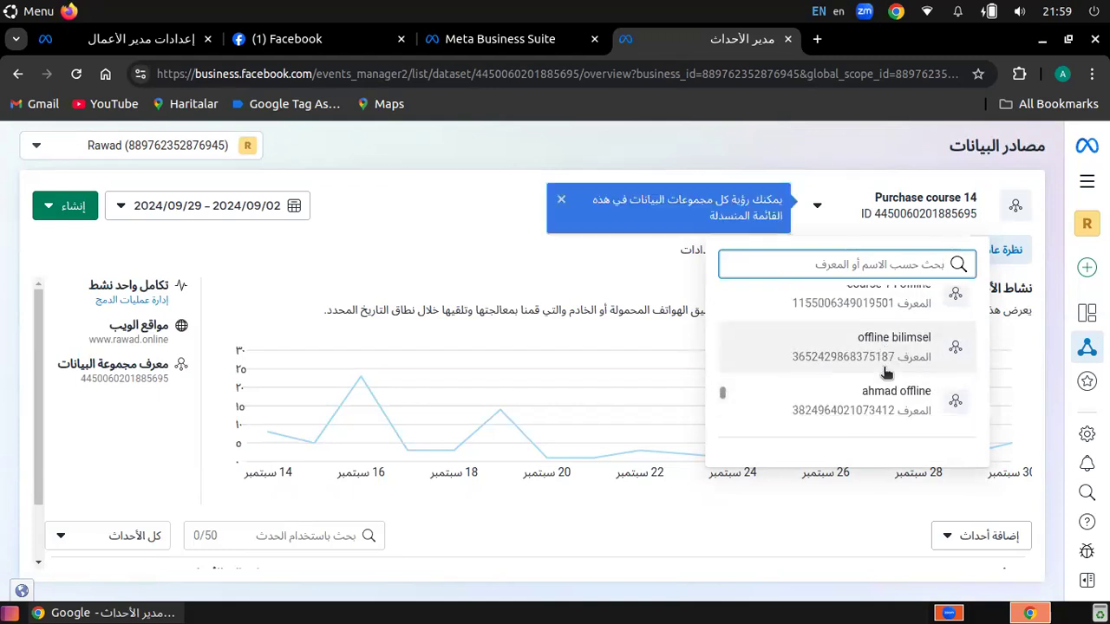
pyautogui.scroll(-2, 886, 373)
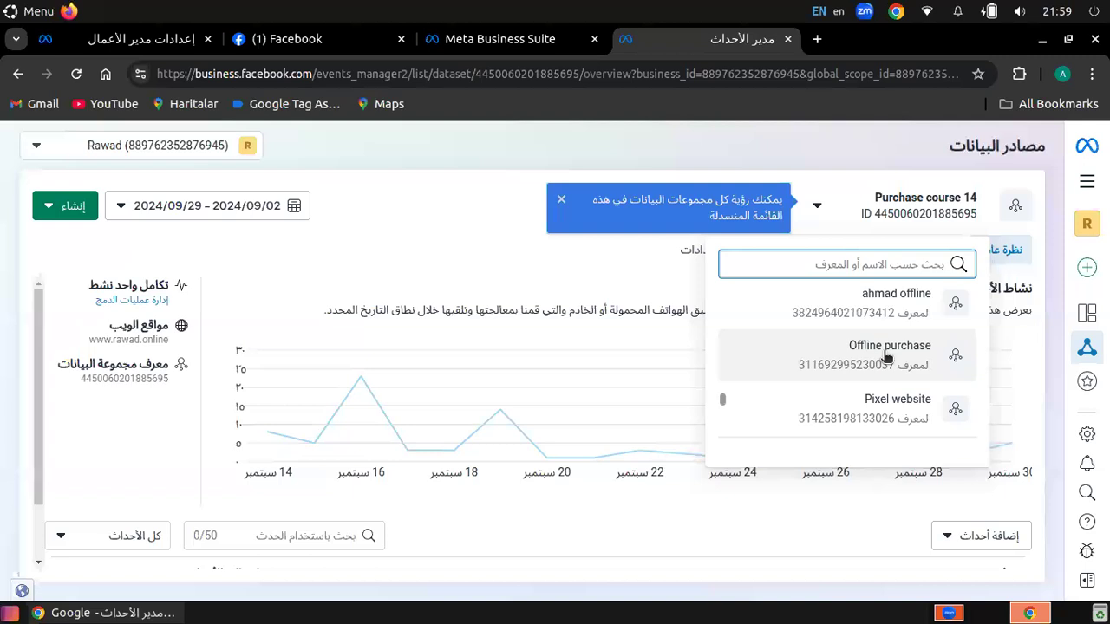
pyautogui.scroll(-3, 887, 357)
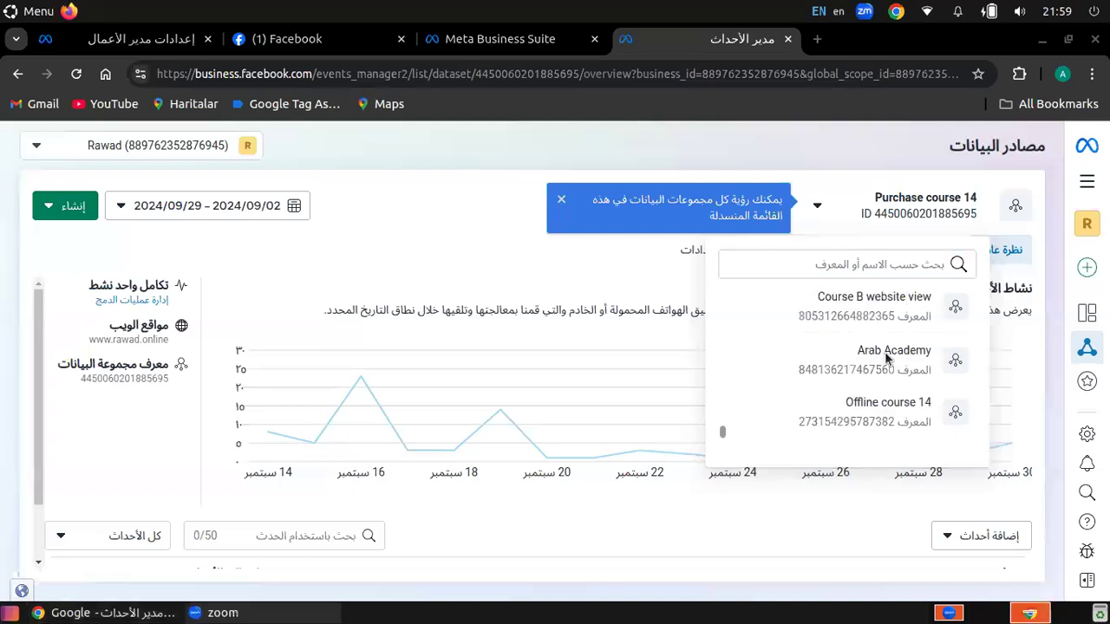
pyautogui.click(885, 351)
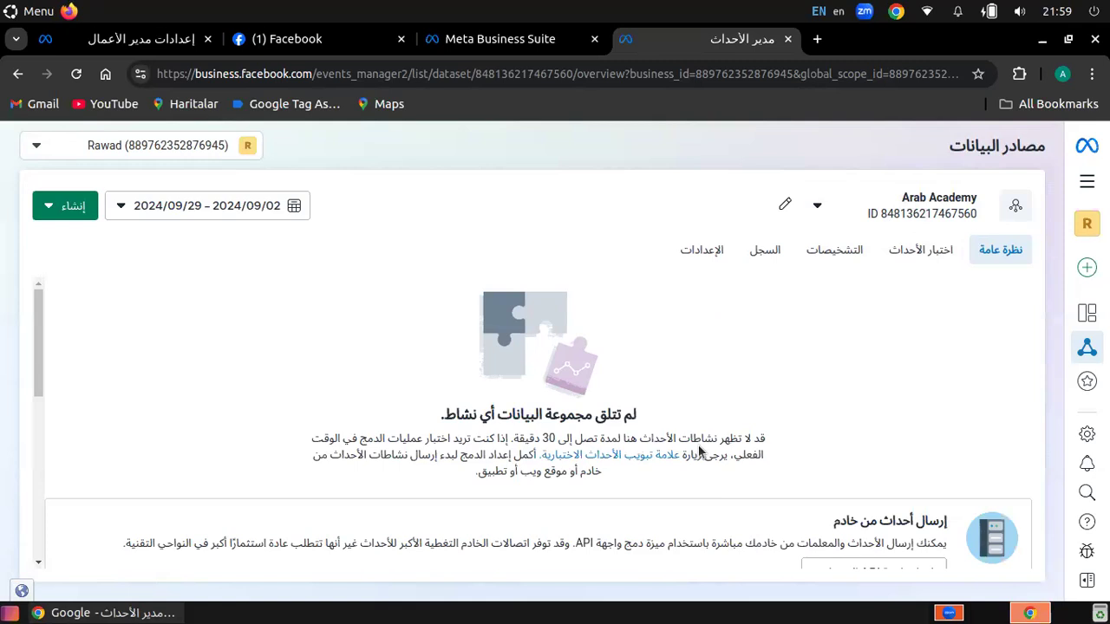
# Step: Review the Arab Academy dataset's overview and open its settings
pyautogui.scroll(-3, 82, 376)
pyautogui.scroll(-1, 868, 260)
pyautogui.scroll(5, 867, 261)
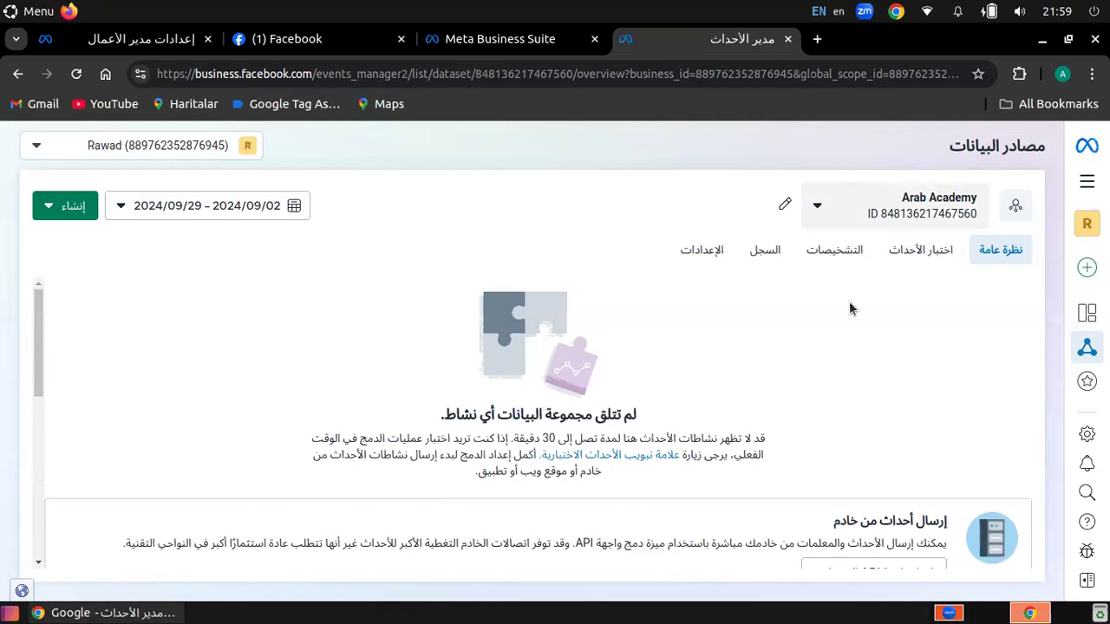
pyautogui.click(701, 251)
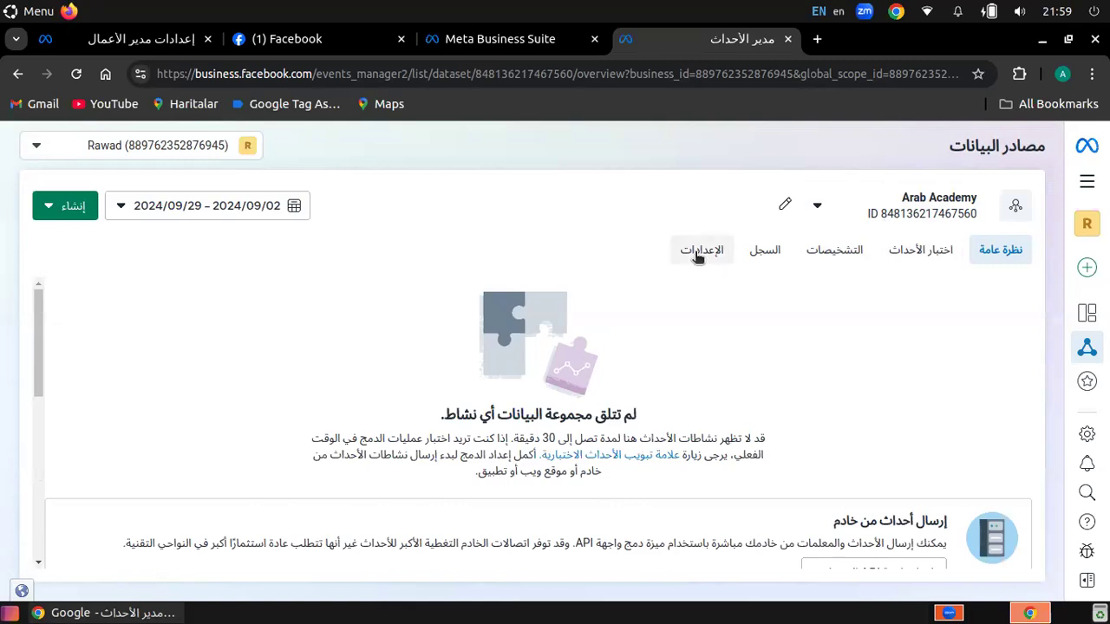
pyautogui.click(699, 258)
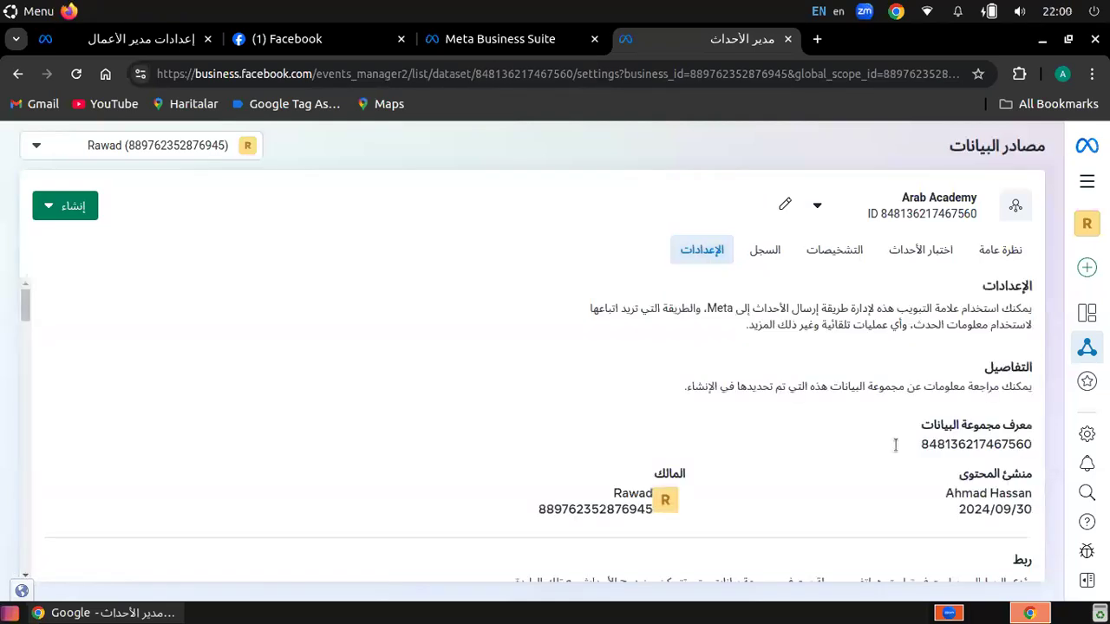
# Step: View the data source category management in the Arab Academy dataset's settings, then close it
pyautogui.scroll(-2, 897, 451)
pyautogui.scroll(-6, 896, 451)
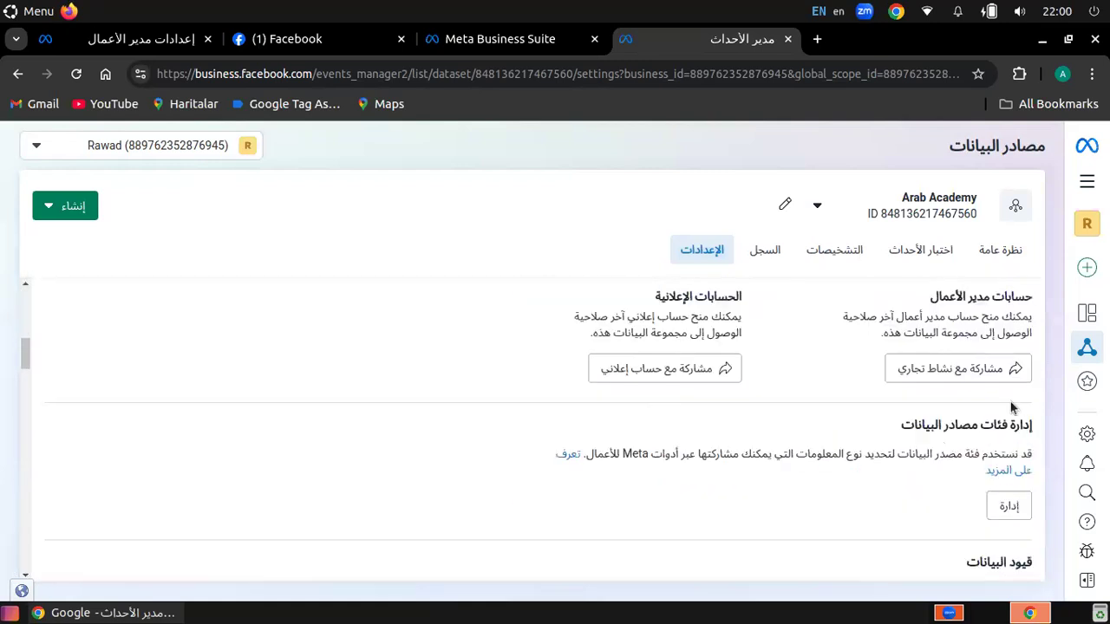
pyautogui.scroll(-2, 1012, 408)
pyautogui.click(1011, 408)
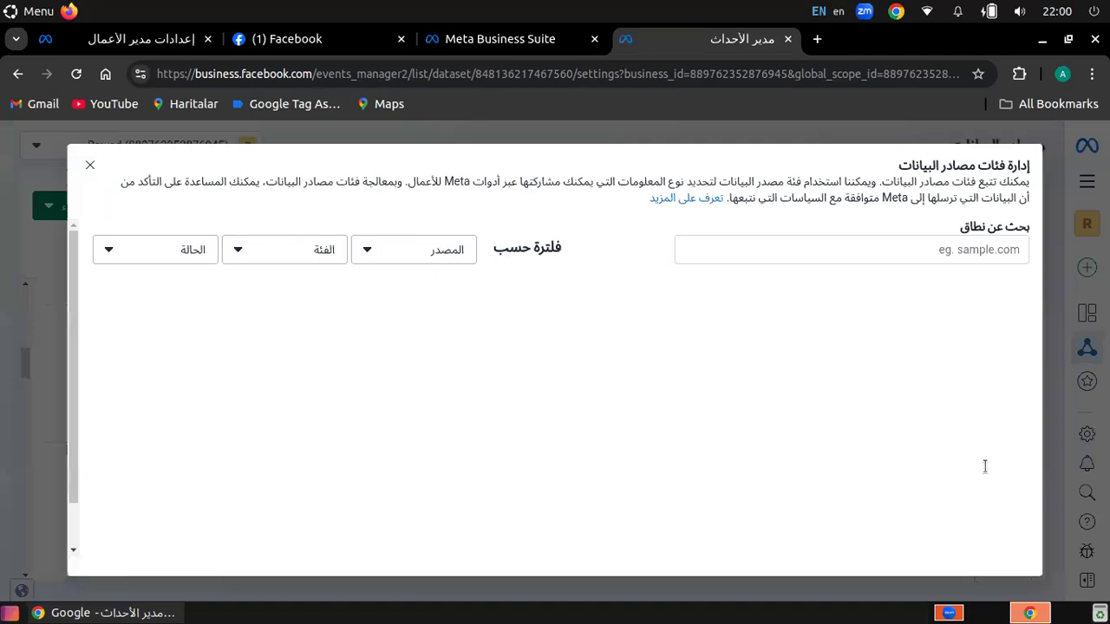
pyautogui.press('Escape')
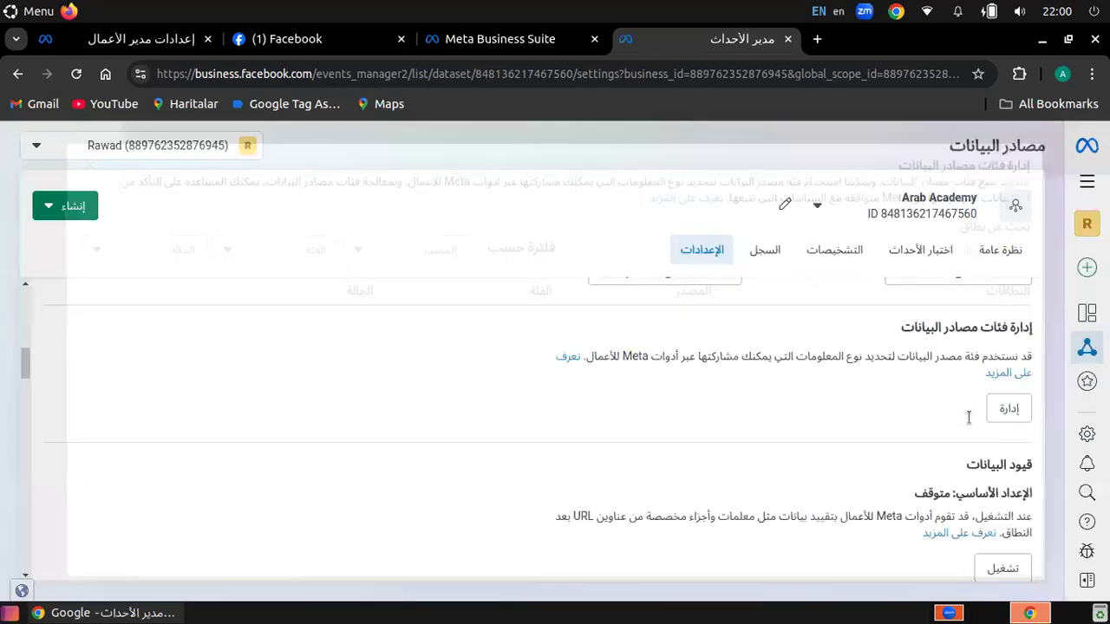
# Step: View the Event Setup Tool dialog with its website URL option in the dataset's settings, then close it
pyautogui.scroll(-3, 968, 418)
pyautogui.scroll(-6, 969, 423)
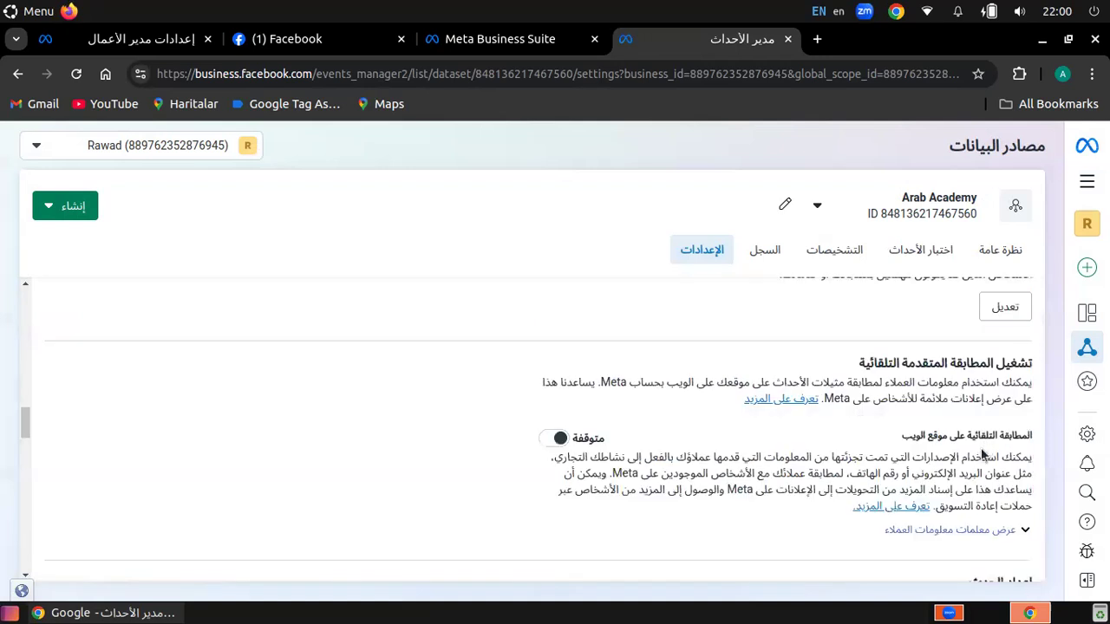
pyautogui.scroll(-3, 982, 451)
pyautogui.click(981, 452)
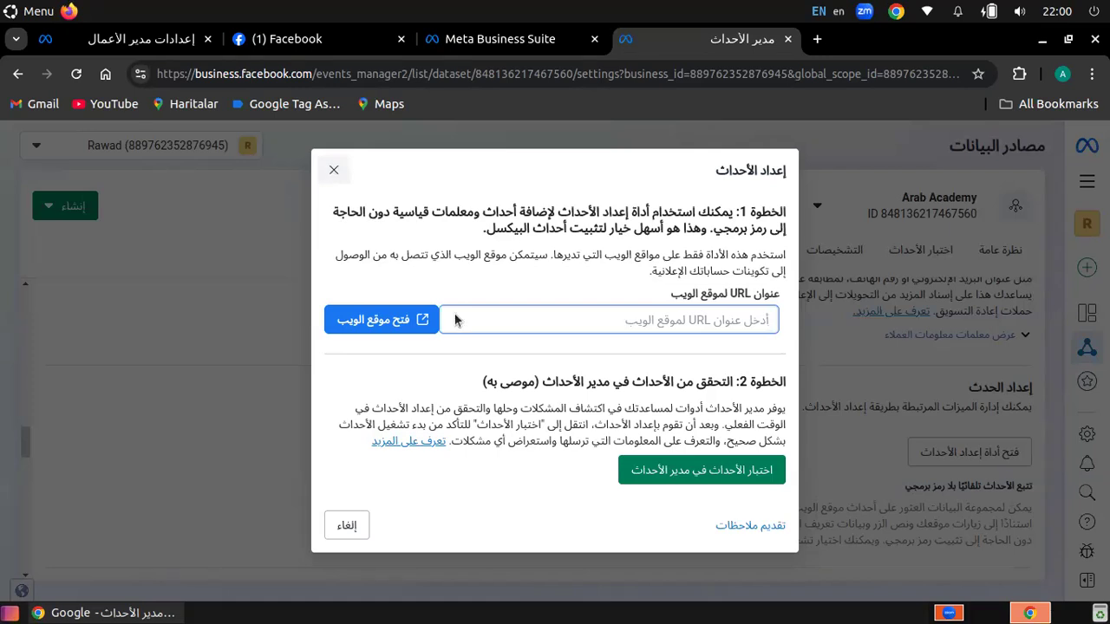
pyautogui.press('Escape')
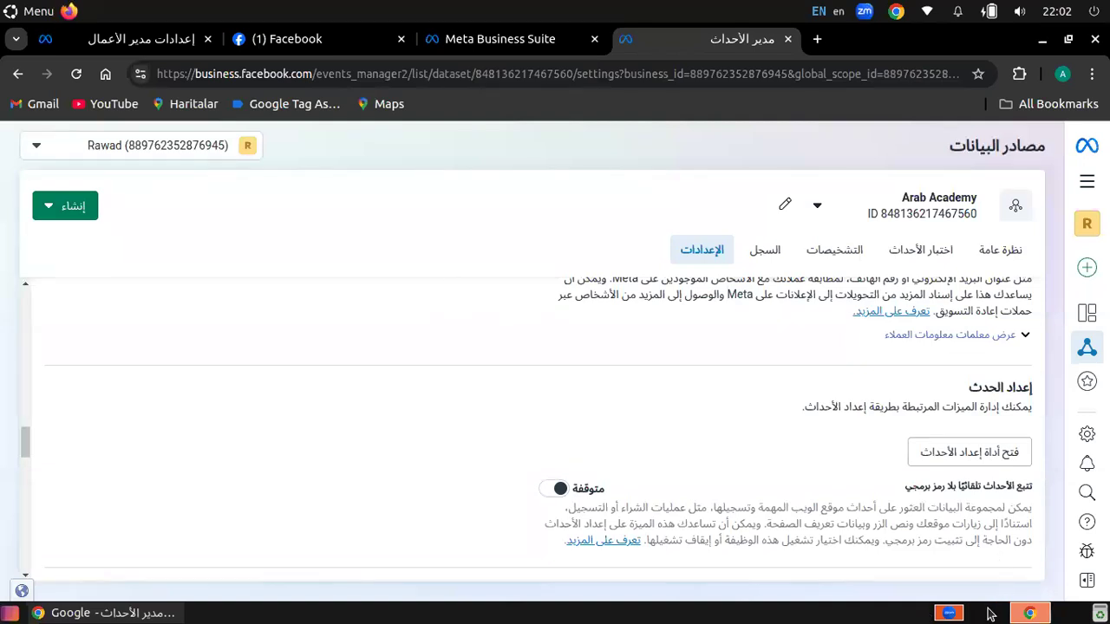
# Step: Switch to the file manager and open the Digital Marketing Caurse folder inside the personal folder on the desktop
pyautogui.hotkey('alt', 'F4')
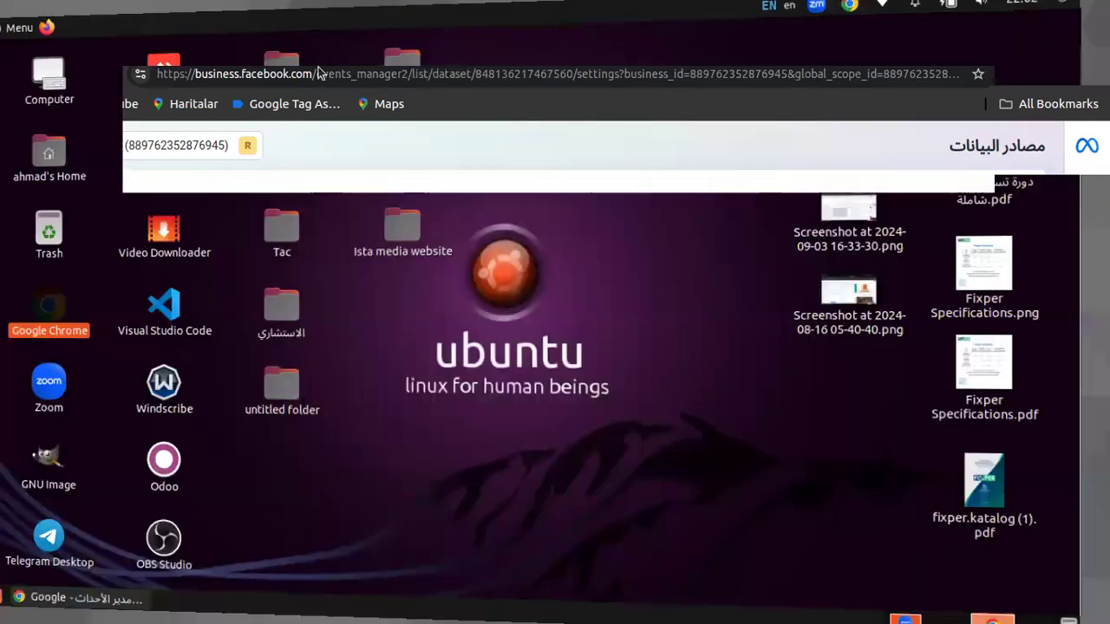
pyautogui.click(362, 125)
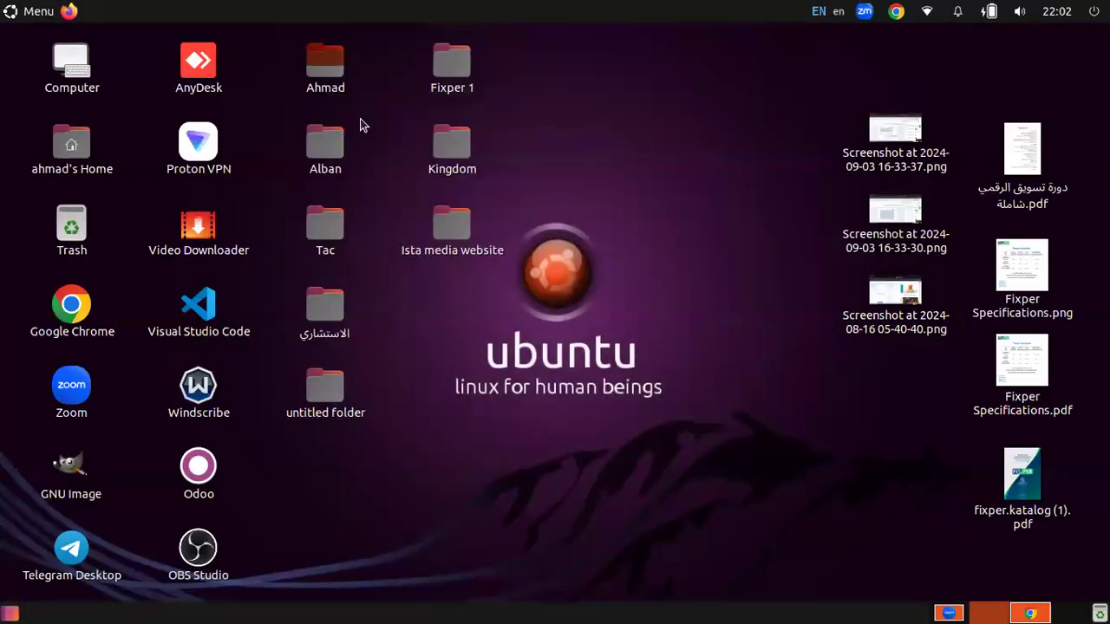
pyautogui.press('Return')
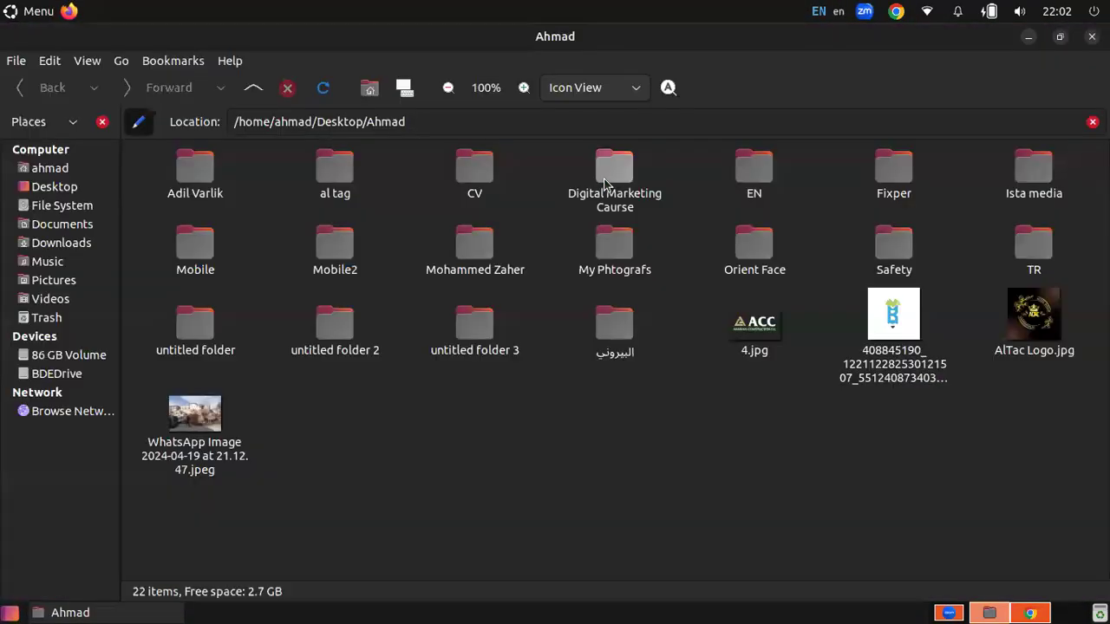
pyautogui.doubleClick(612, 169)
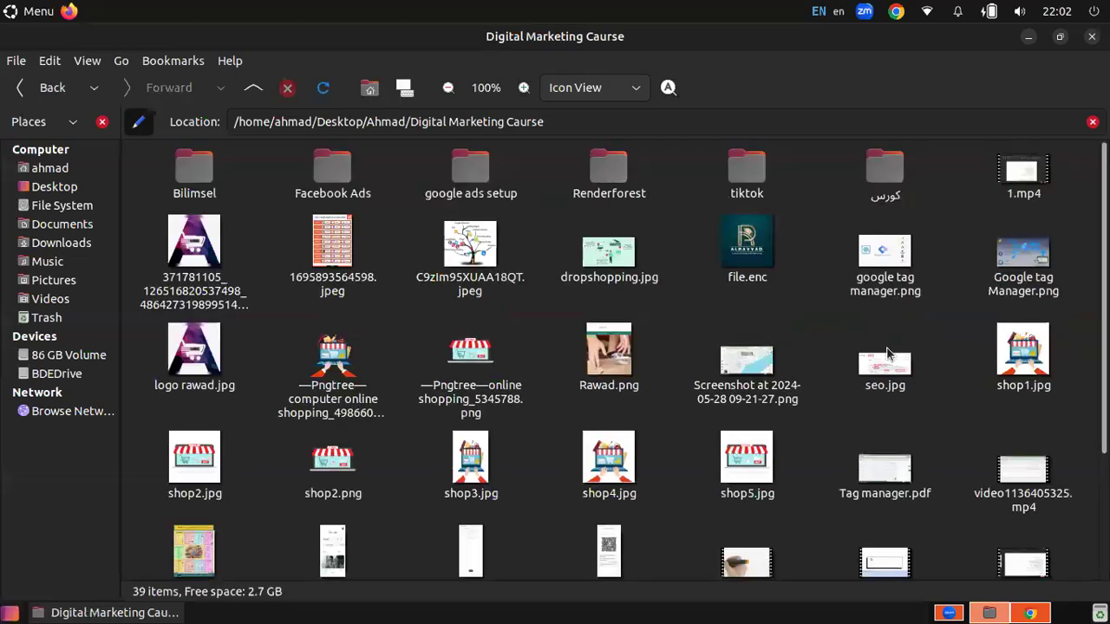
# Step: Open the google tag manager.png diagram, maximize the image viewer and enlarge the picture
pyautogui.scroll(-3, 798, 398)
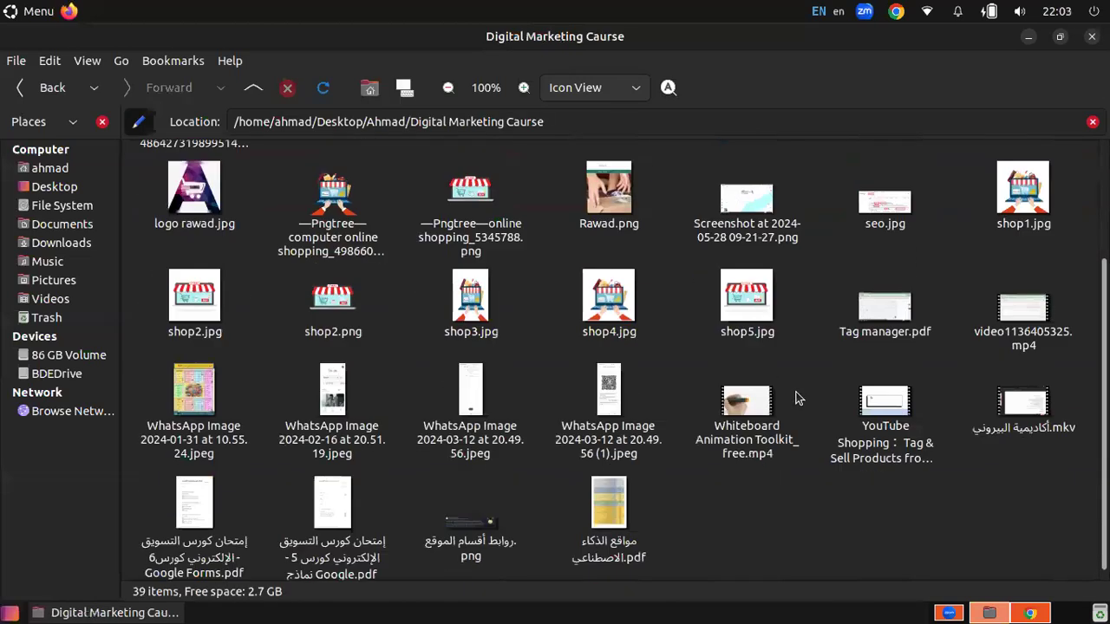
pyautogui.scroll(3, 798, 398)
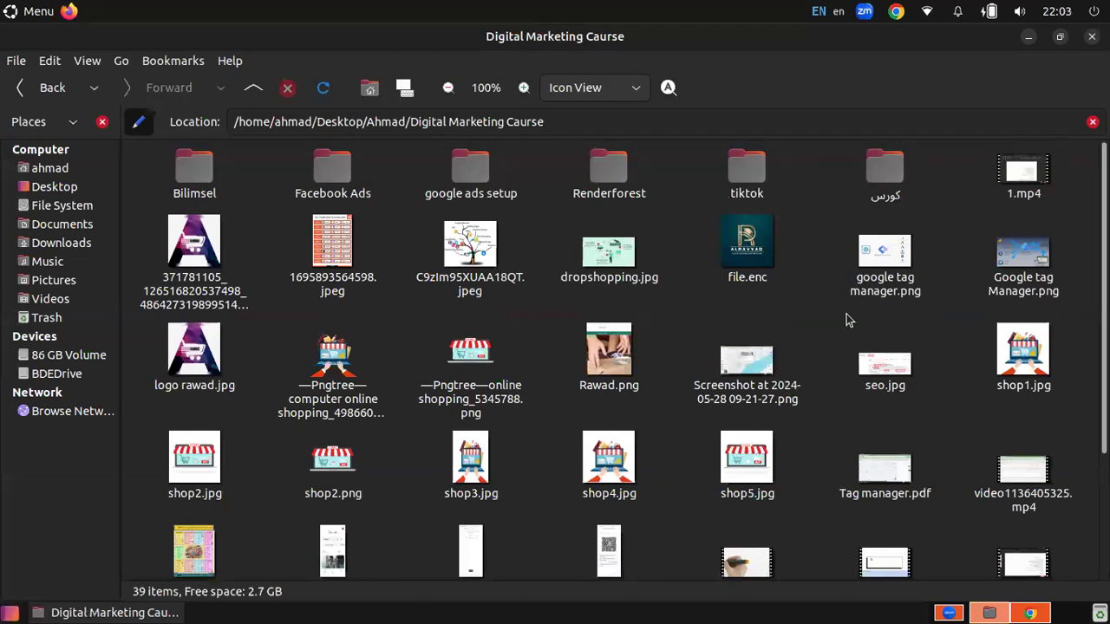
pyautogui.doubleClick(881, 256)
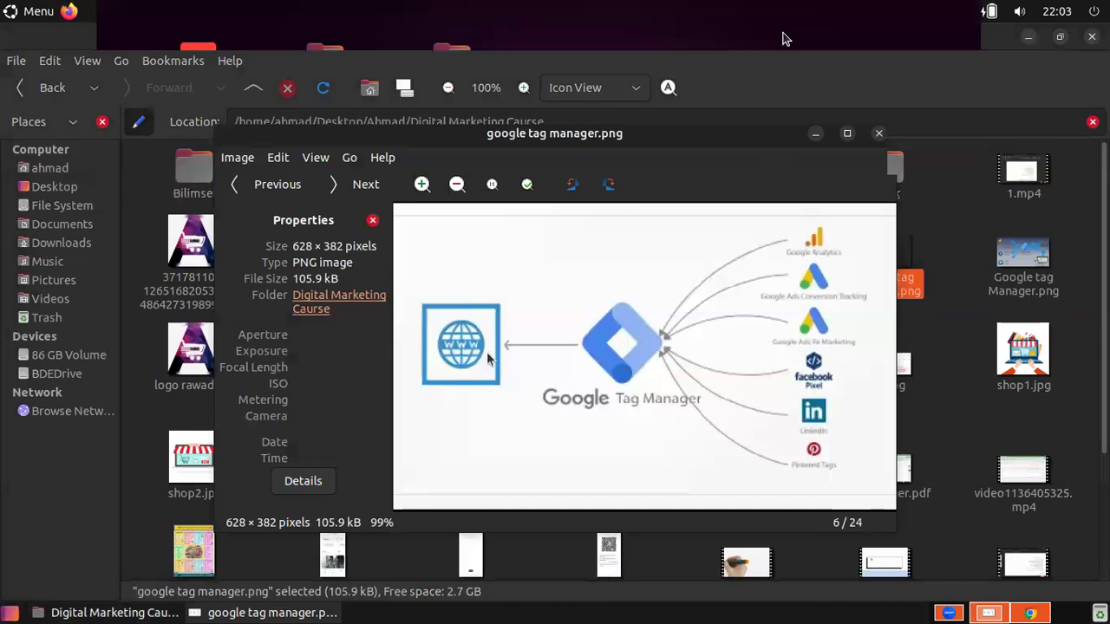
pyautogui.click(849, 133)
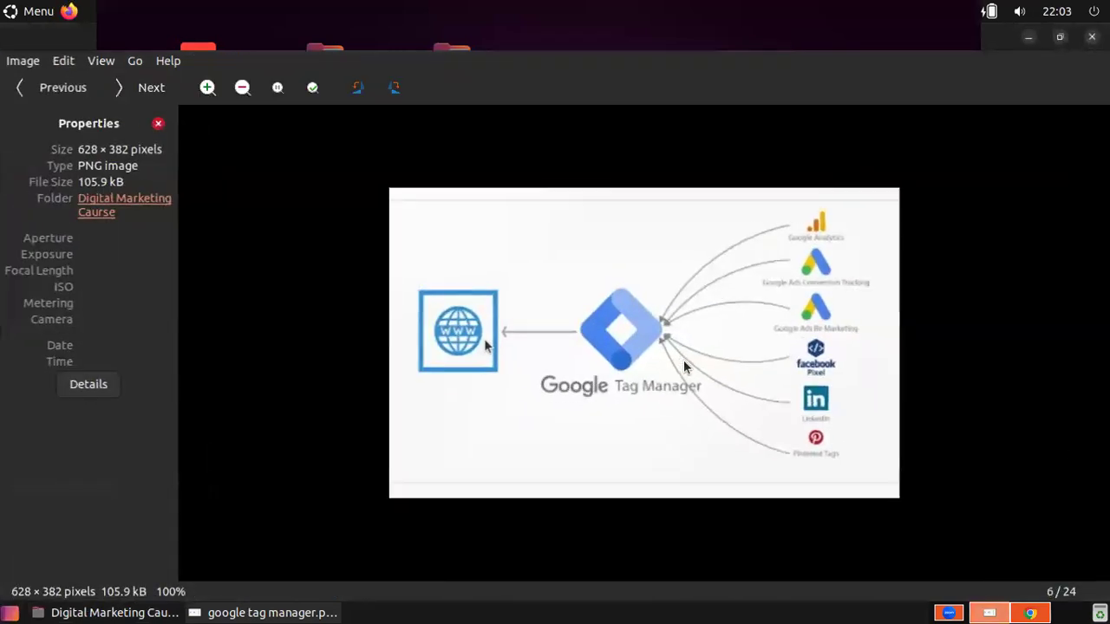
pyautogui.scroll(-1, 683, 360)
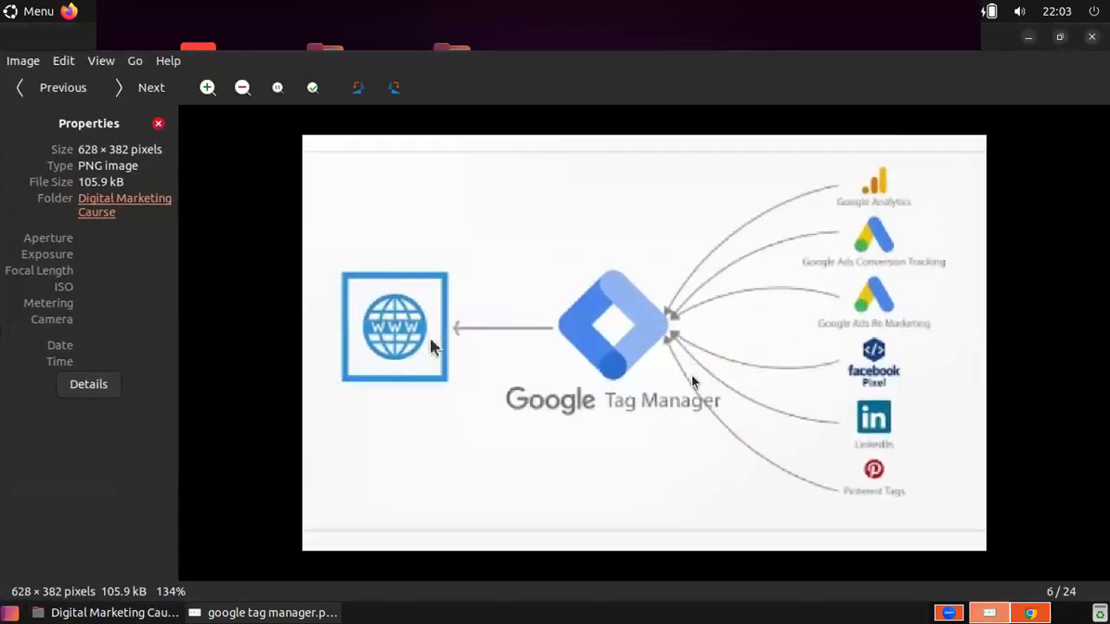
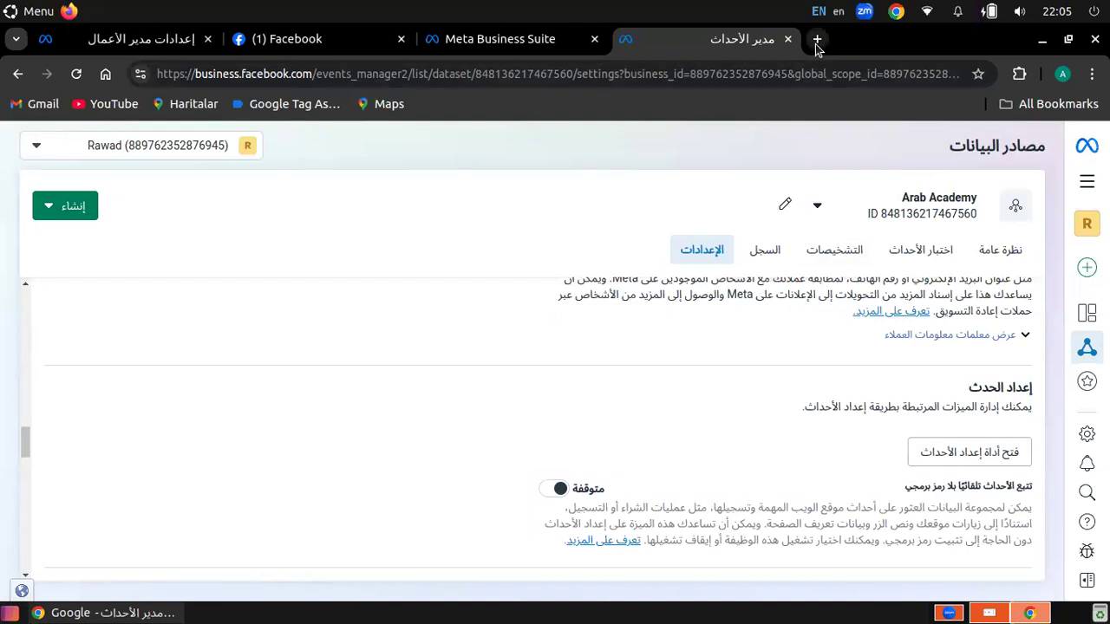
pyautogui.click(816, 39)
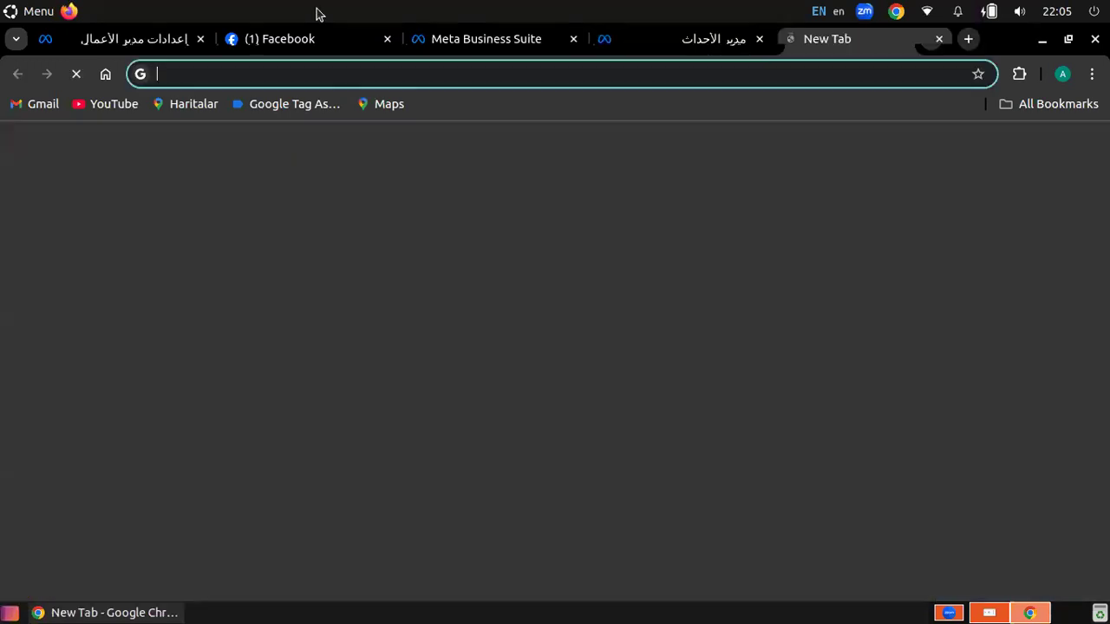
pyautogui.click(317, 69)
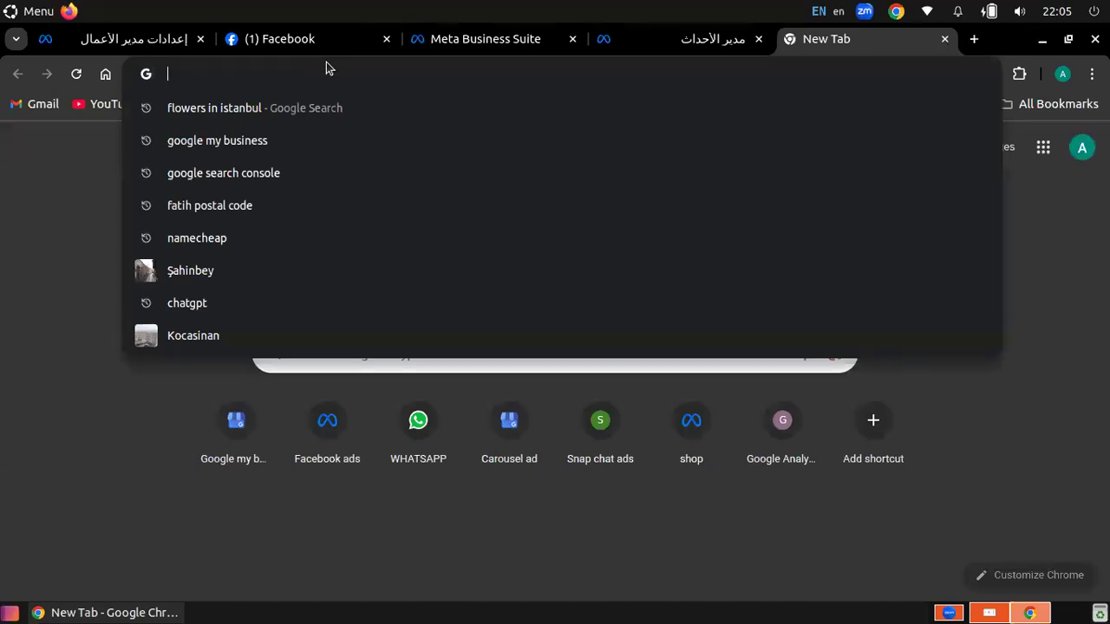
pyautogui.write('tag')
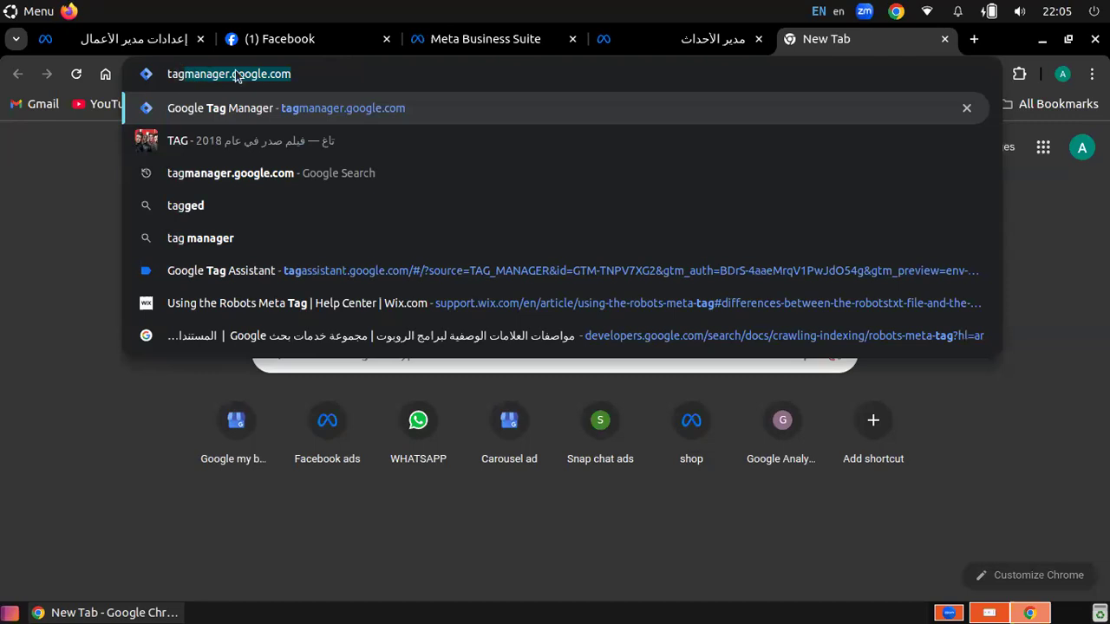
pyautogui.press('Return')
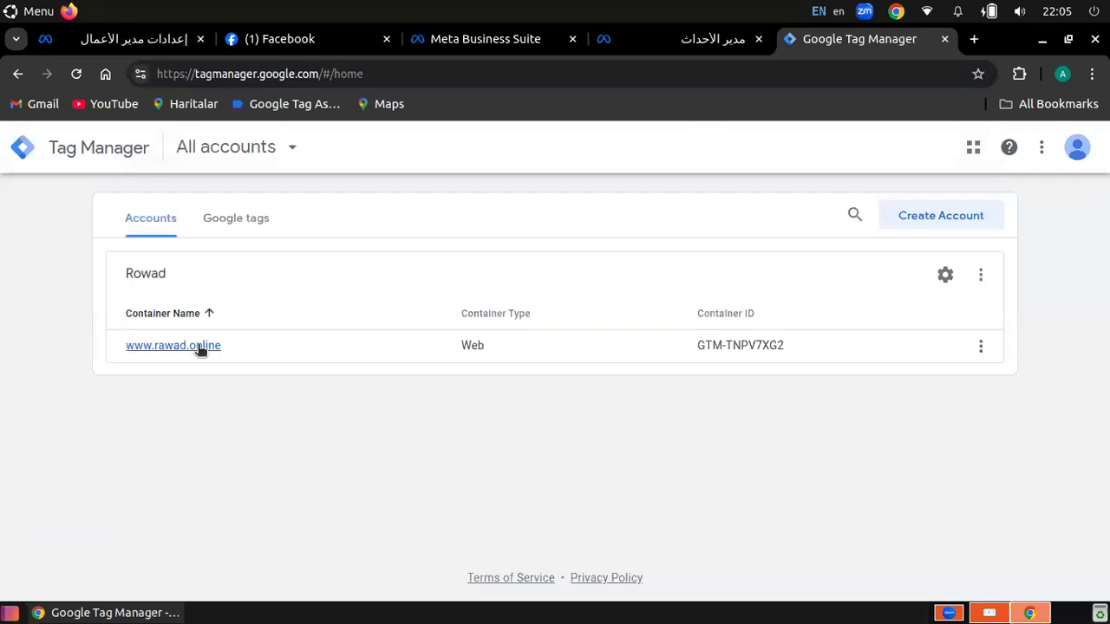
pyautogui.click(198, 346)
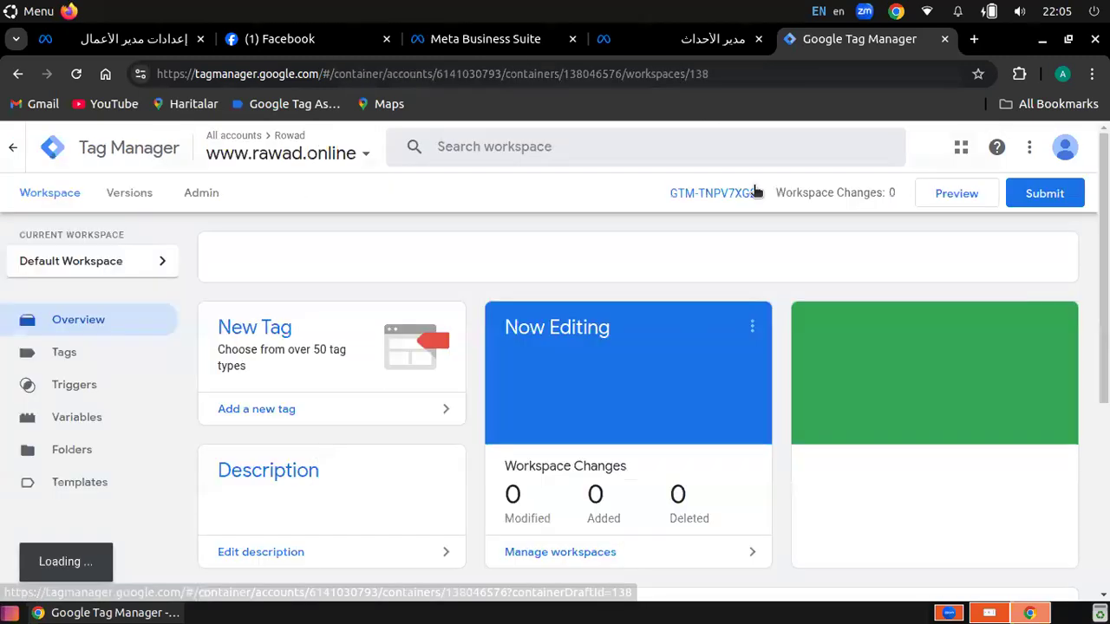
# Step: Open the container's Google Tag Manager installation instructions and review the head and body code snippets
pyautogui.click(731, 194)
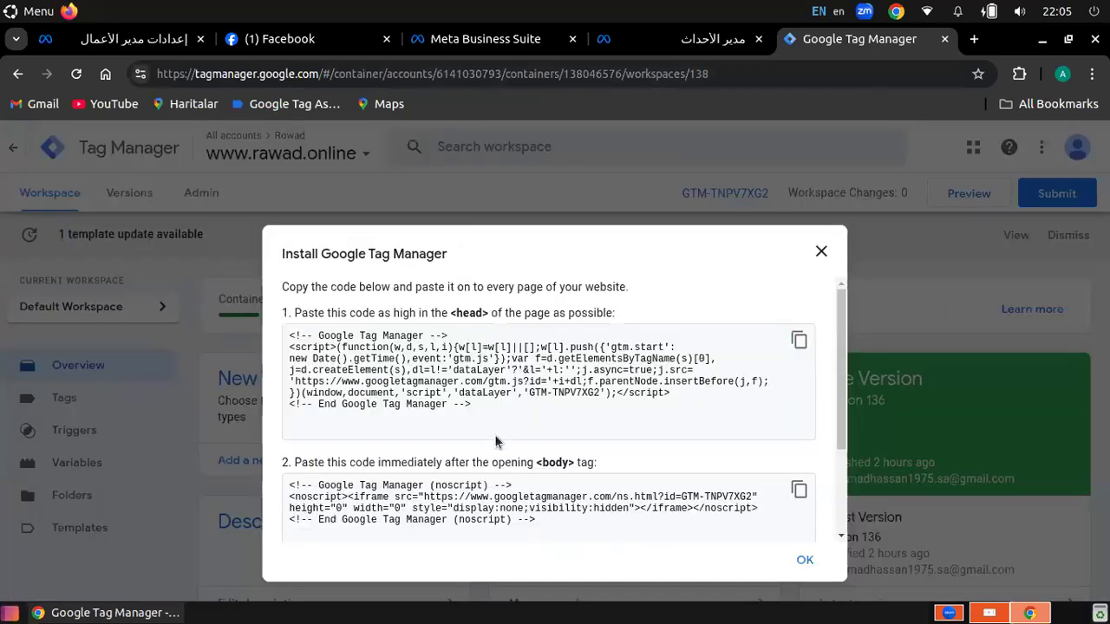
pyautogui.scroll(-1, 495, 443)
pyautogui.scroll(-2, 495, 443)
pyautogui.scroll(3, 495, 442)
pyautogui.scroll(-1, 473, 498)
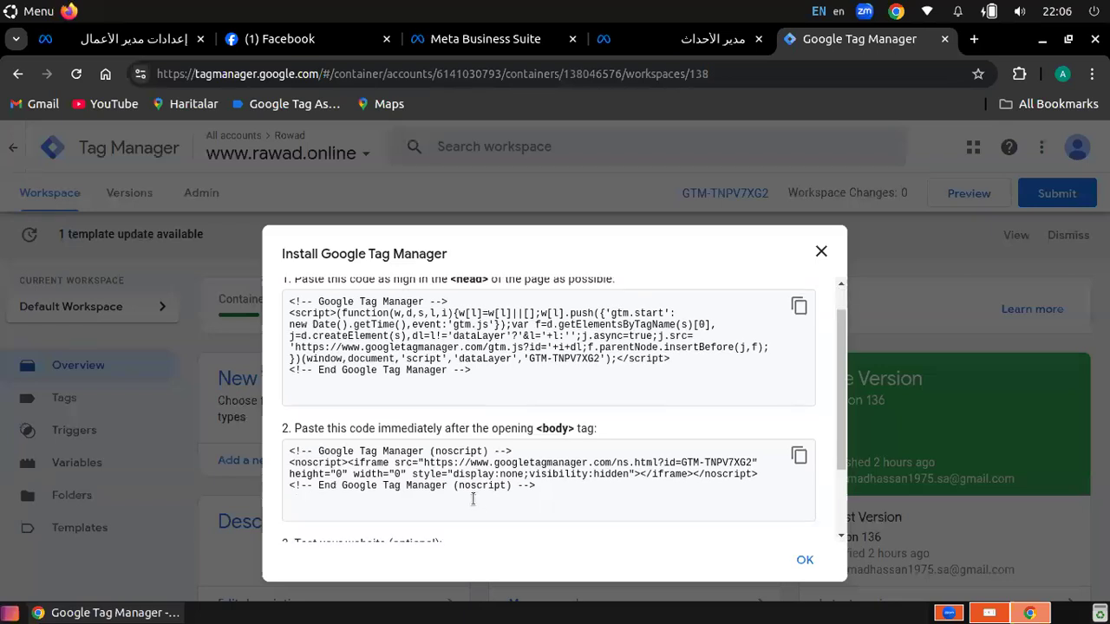
pyautogui.scroll(1, 474, 500)
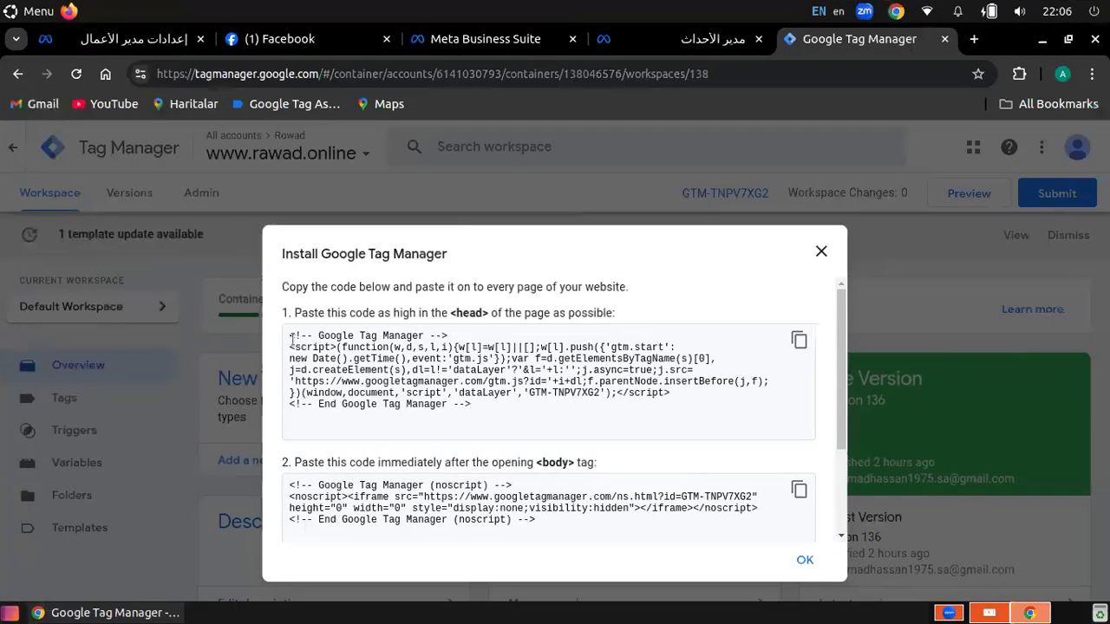
# Step: Highlight the full head snippet and the full body noscript snippet in turn to point out both installation codes
pyautogui.click(299, 339)
pyautogui.hotkey('ctrl', 'a')
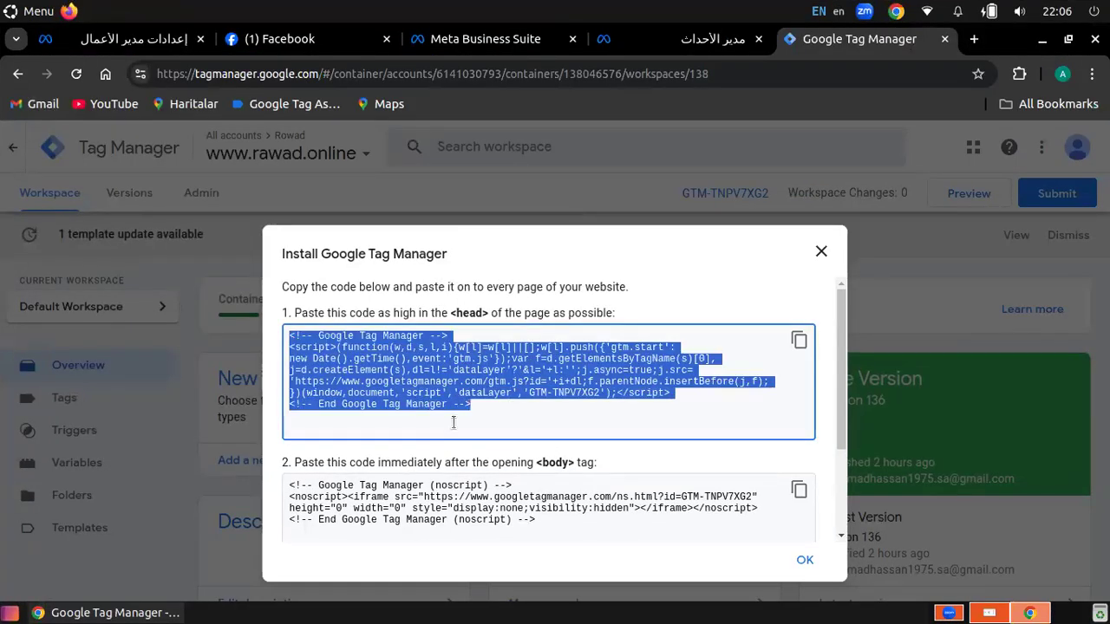
pyautogui.click(285, 484)
pyautogui.hotkey('ctrl', 'a')
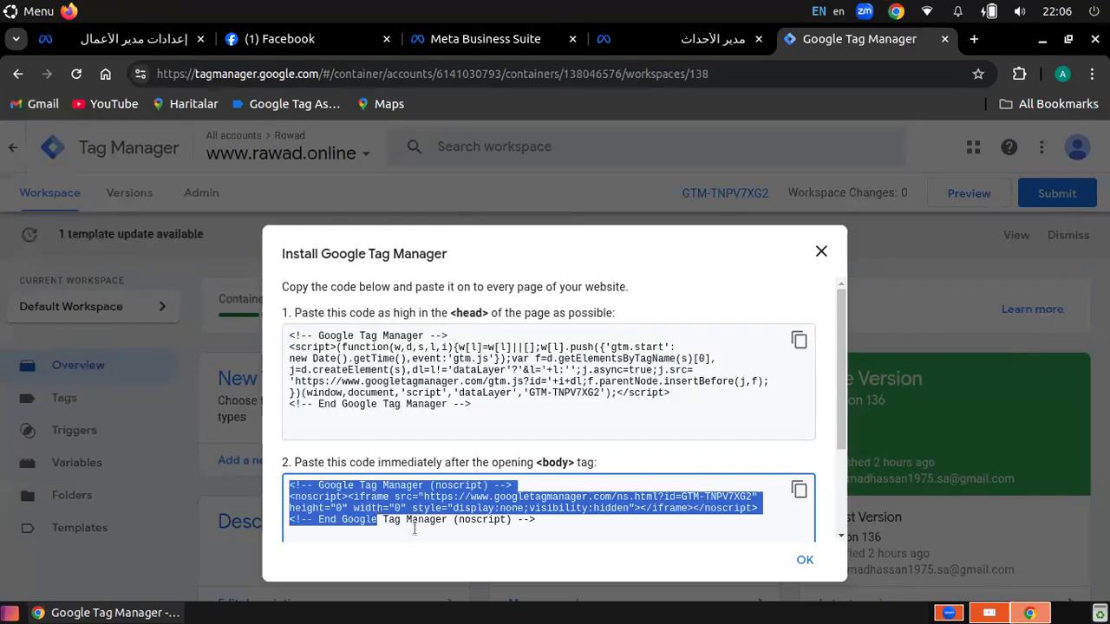
pyautogui.scroll(-3, 431, 531)
pyautogui.scroll(3, 539, 475)
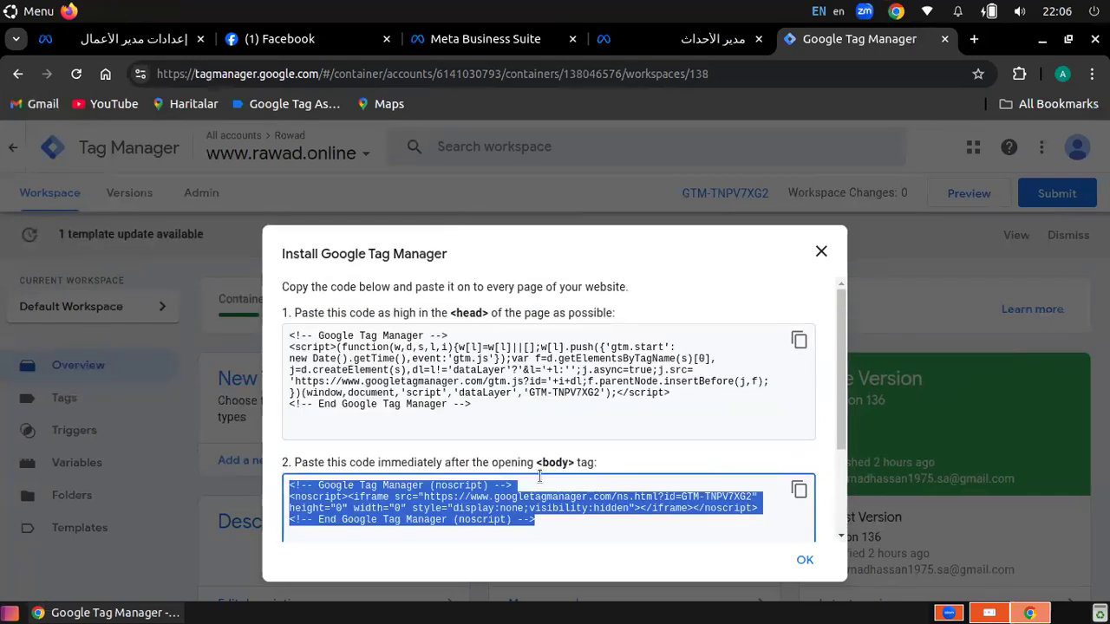
pyautogui.click(490, 358)
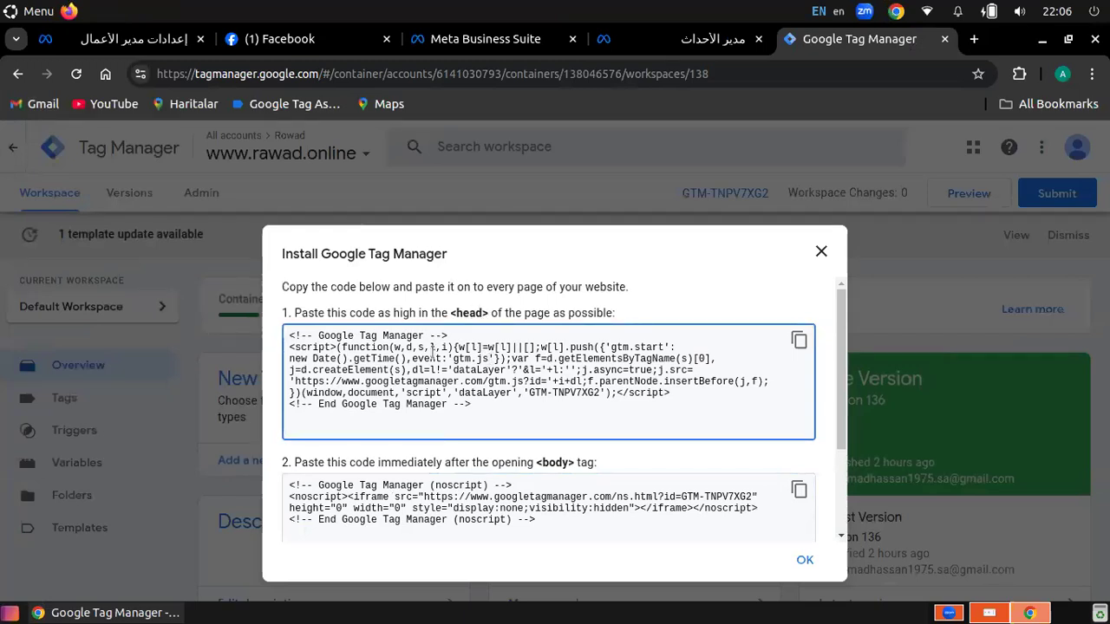
pyautogui.moveTo(289, 336); pyautogui.dragTo(451, 415)
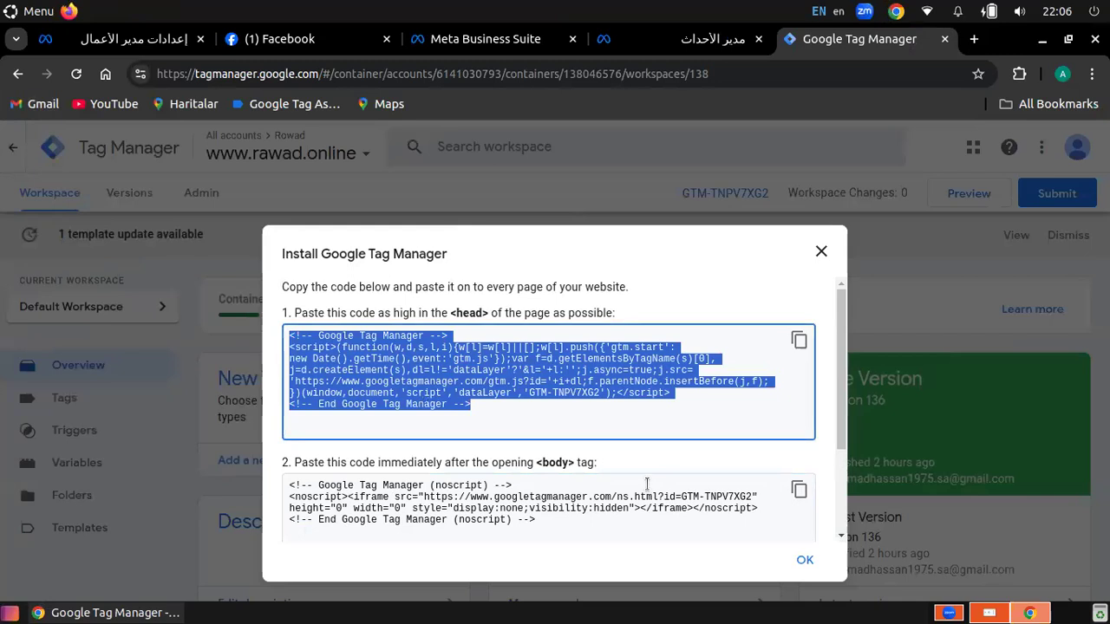
pyautogui.scroll(-2, 647, 486)
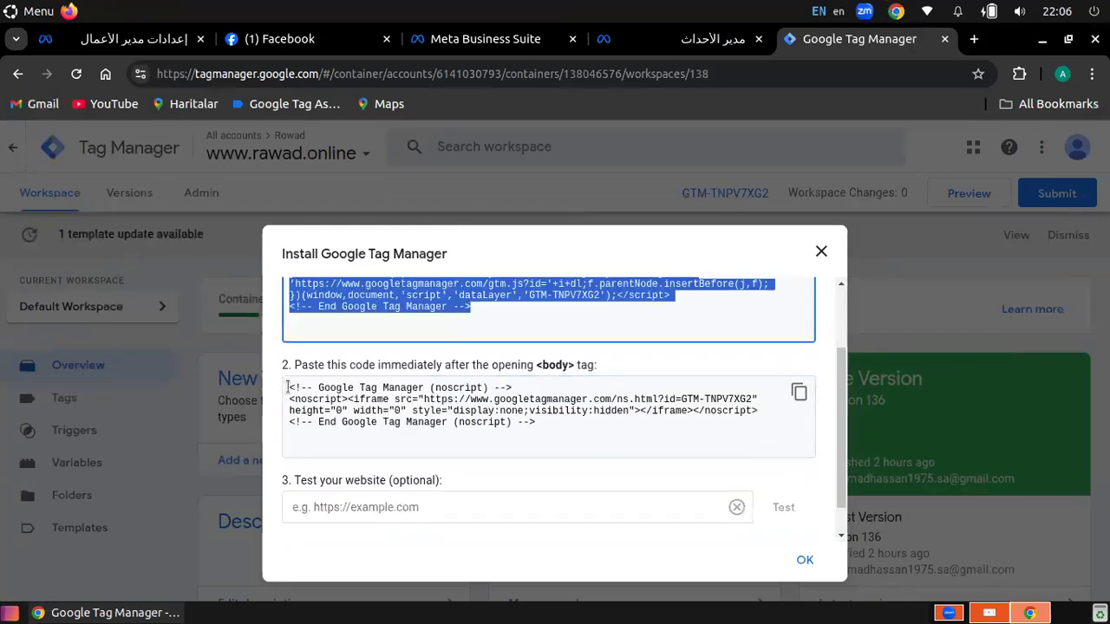
pyautogui.click(388, 432)
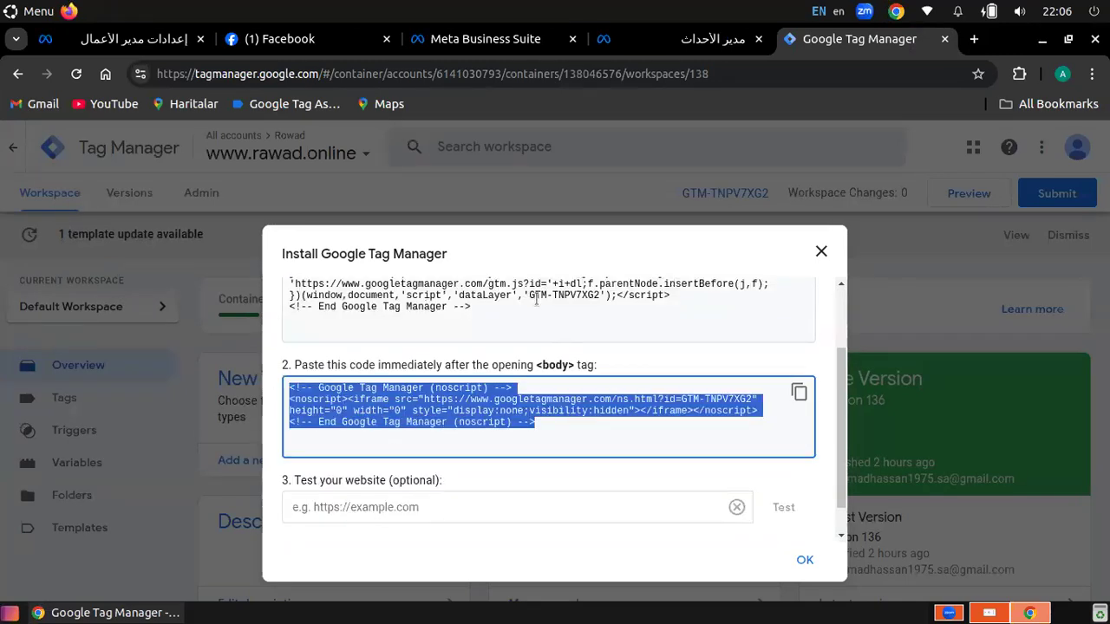
pyautogui.scroll(2, 501, 312)
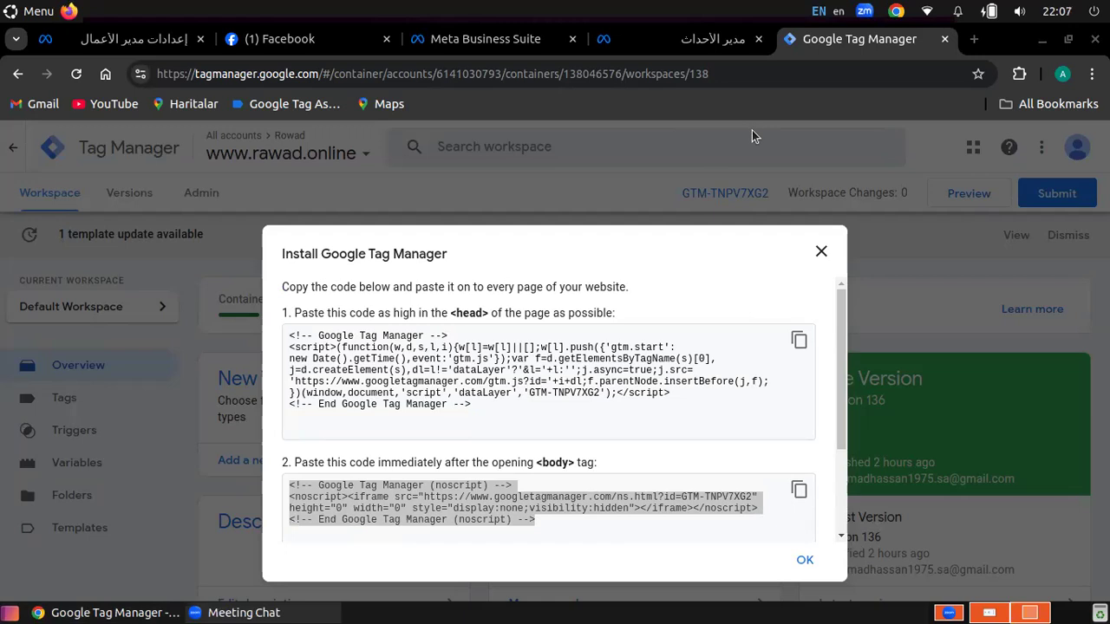
# Step: Copy the complete head code snippet, and copy the body noscript snippet as well
pyautogui.doubleClick(297, 335)
pyautogui.click(636, 368)
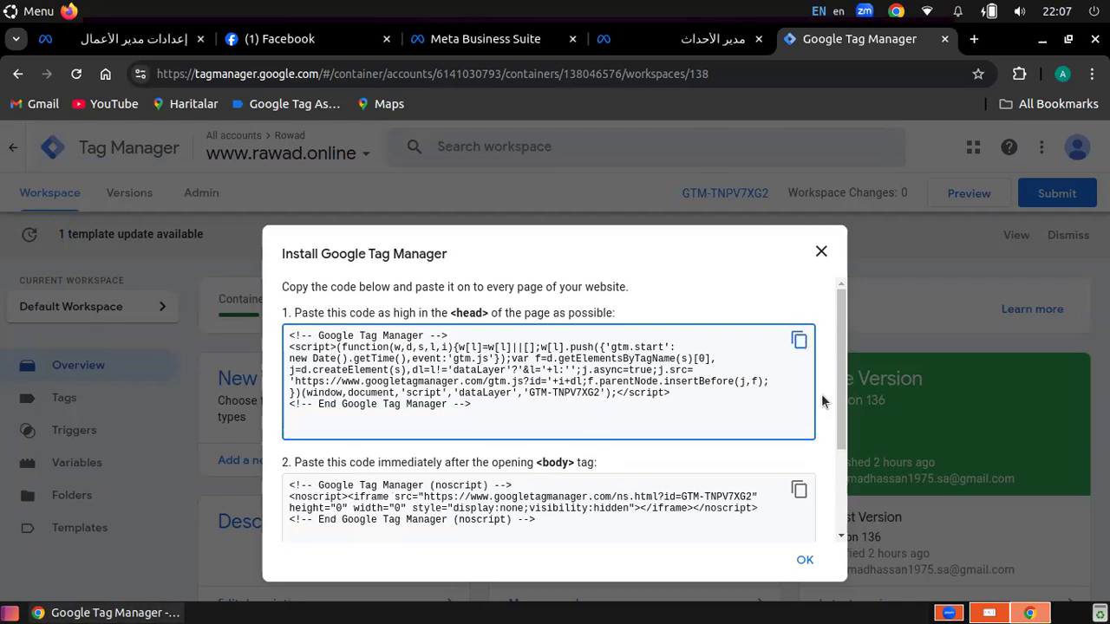
pyautogui.hotkey('ctrl', 'a')
pyautogui.hotkey('ctrl', 'c')
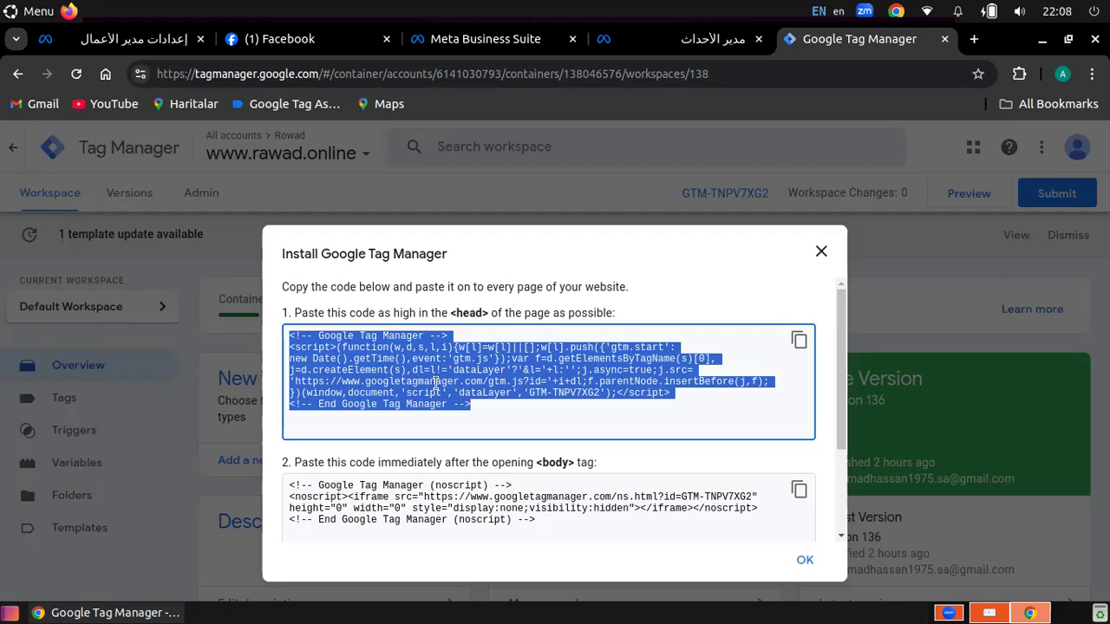
pyautogui.scroll(-2, 431, 384)
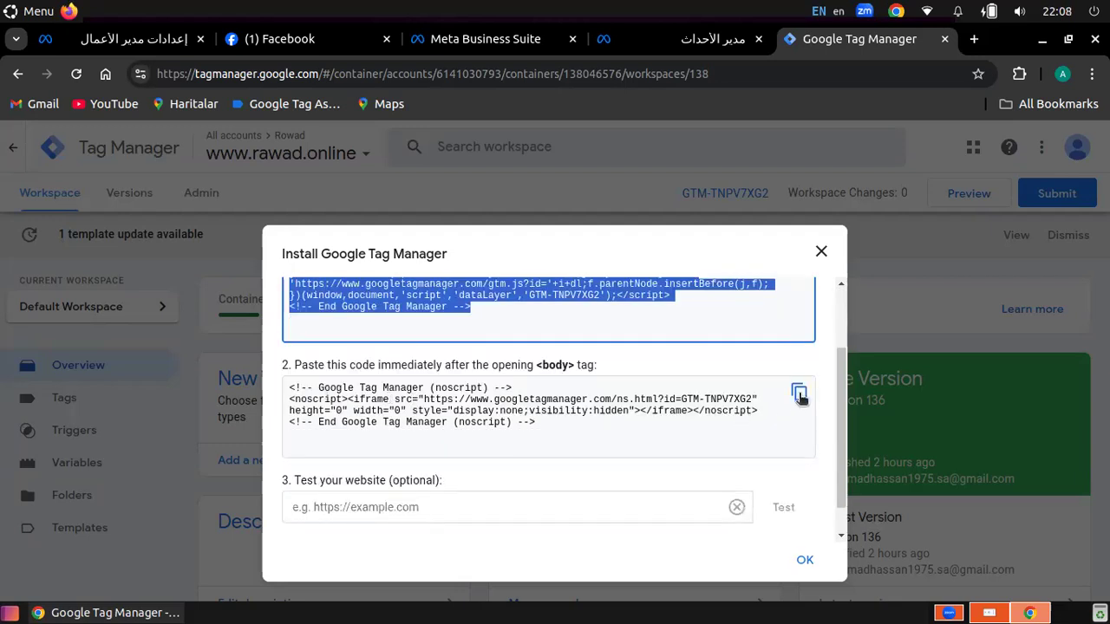
pyautogui.click(564, 371)
pyautogui.click(560, 381)
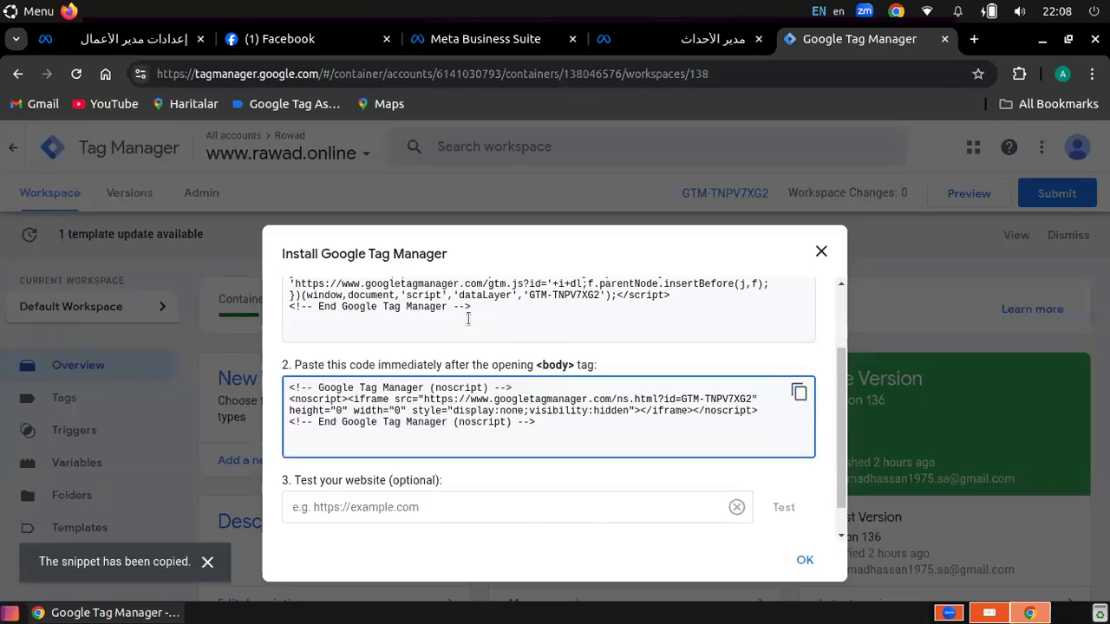
# Step: Go through the head and body snippets again and place the cursor in the optional website test field
pyautogui.click(480, 289)
pyautogui.scroll(2, 483, 320)
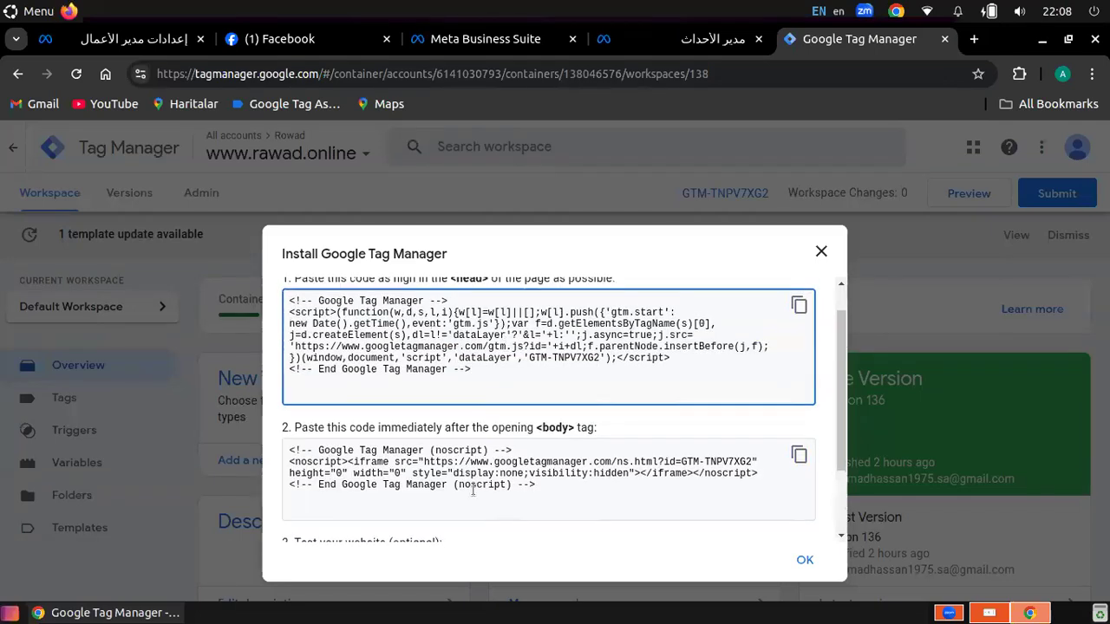
pyautogui.click(471, 468)
pyautogui.scroll(-2, 471, 469)
pyautogui.click(392, 472)
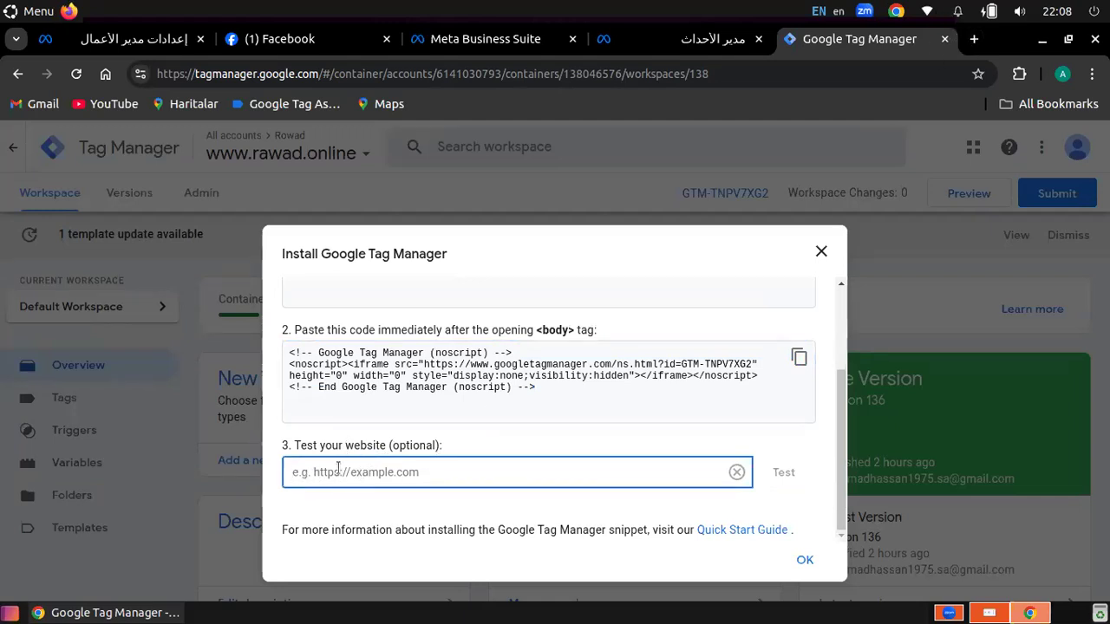
# Step: Load the website rawad.online in a new browser tab
pyautogui.click(975, 41)
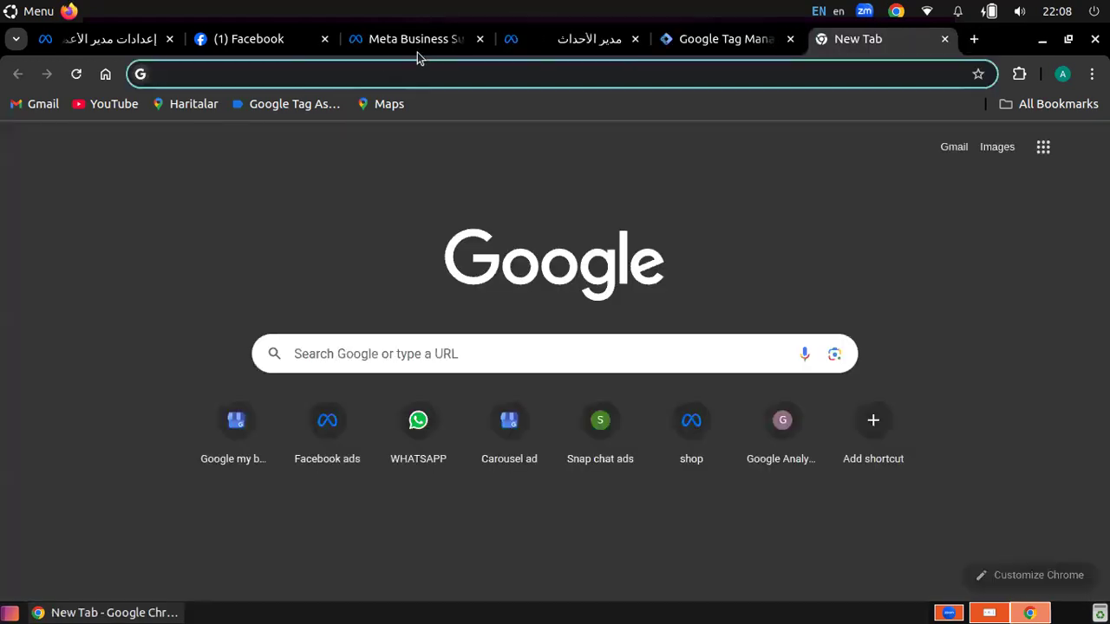
pyautogui.click(355, 69)
pyautogui.write('rawad.online')
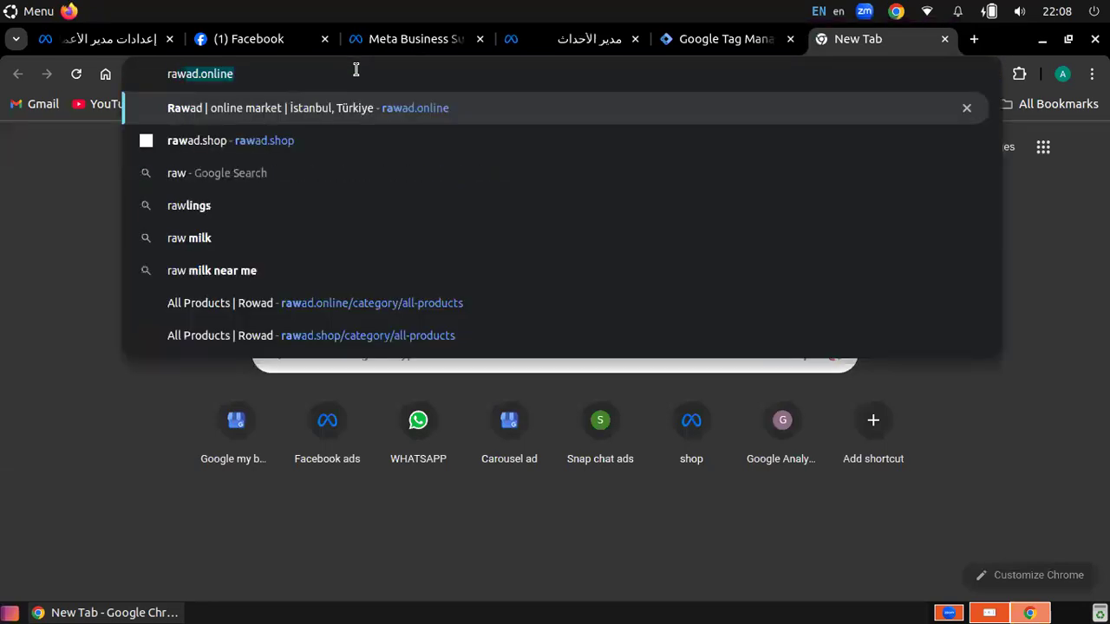
pyautogui.press('Return')
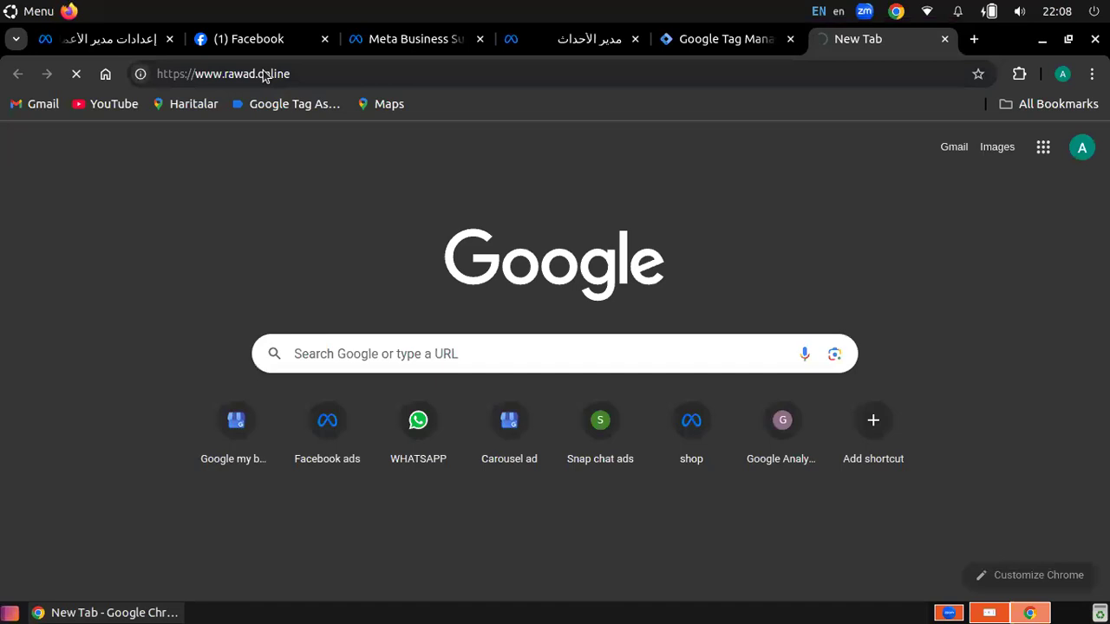
# Step: Copy the rawad.online address into the optional website test field in Tag Manager and run the installation test
pyautogui.hotkey('ctrl', 'l')
pyautogui.hotkey('shift', 'F10')
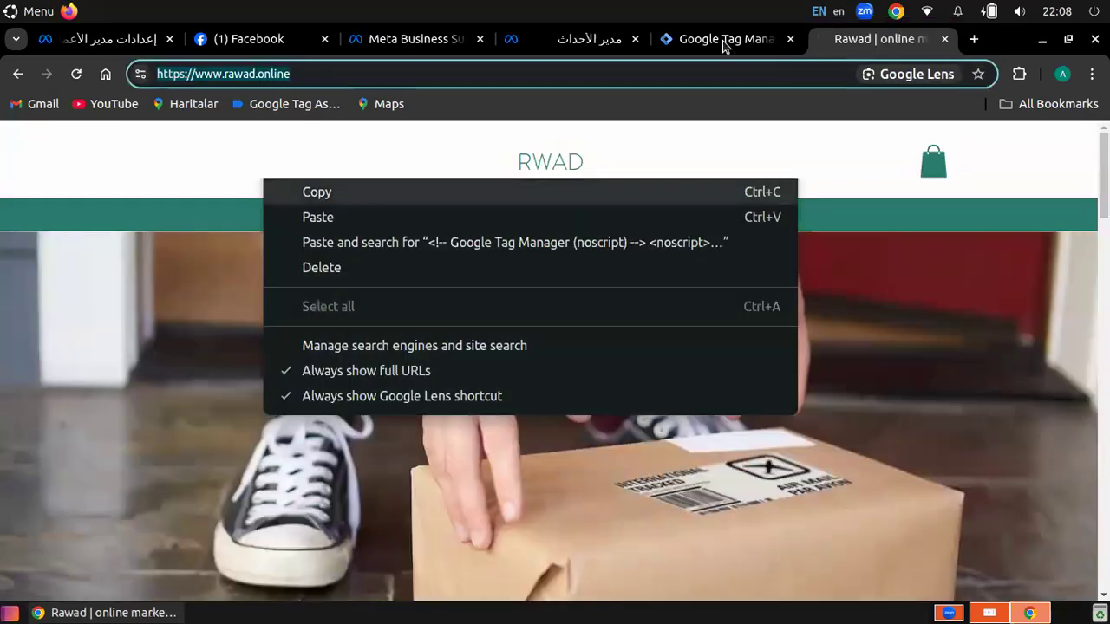
pyautogui.press('Escape')
pyautogui.click(724, 39)
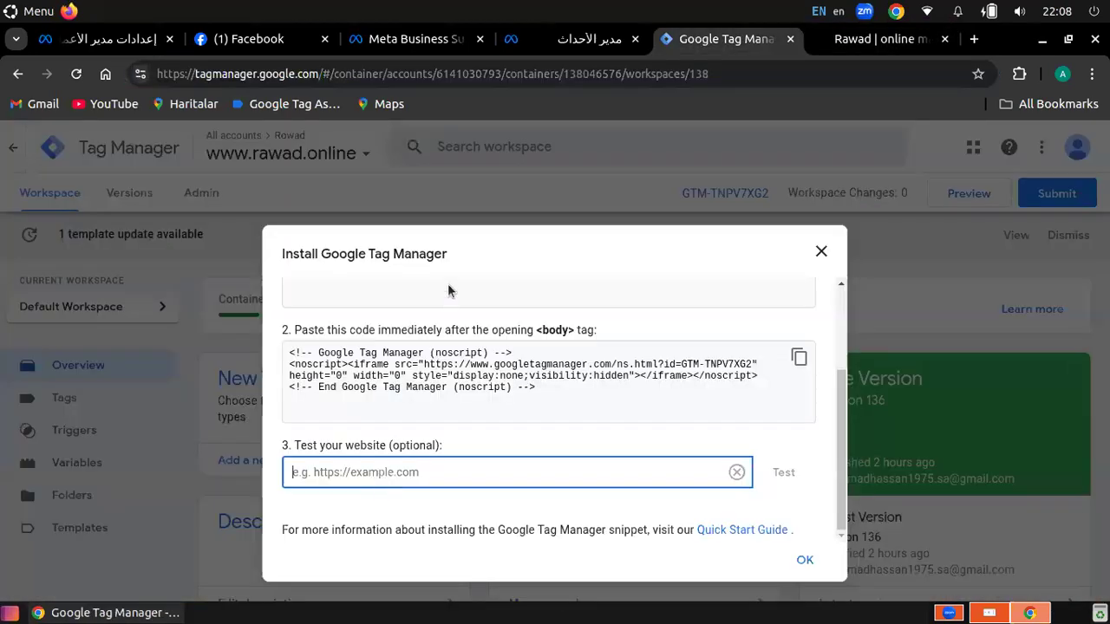
pyautogui.rightClick(470, 489)
pyautogui.click(410, 277)
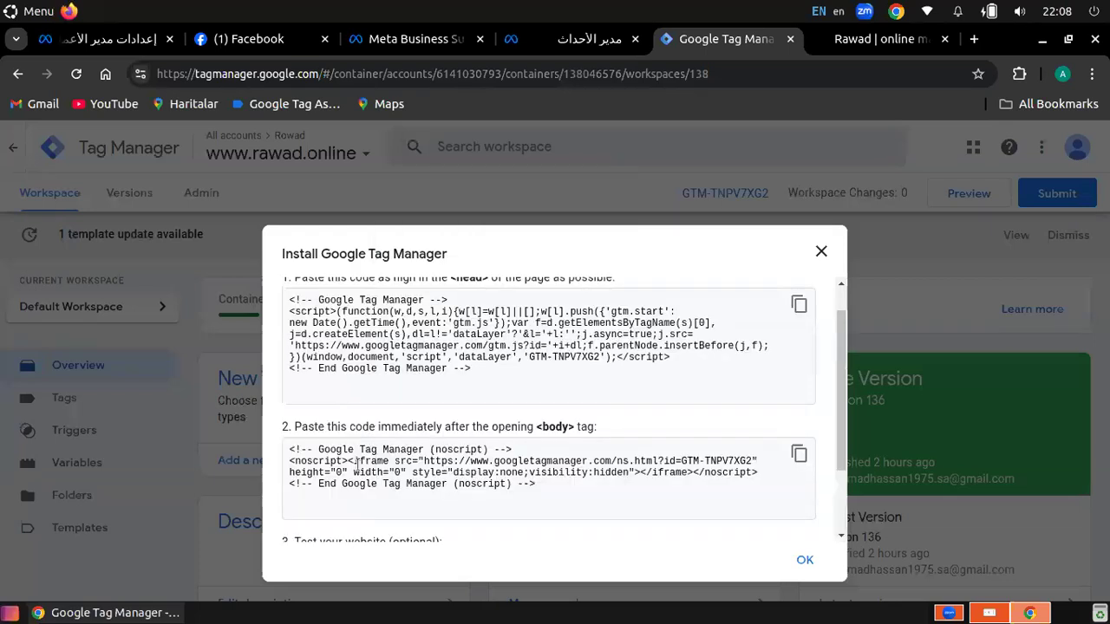
pyautogui.click(784, 475)
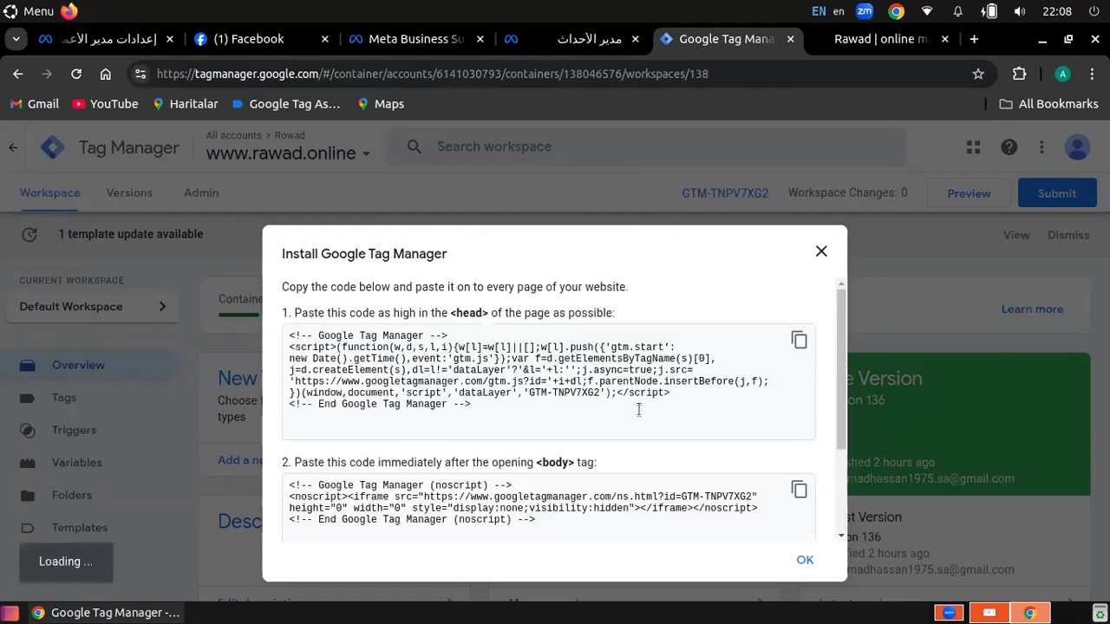
pyautogui.scroll(-3, 639, 411)
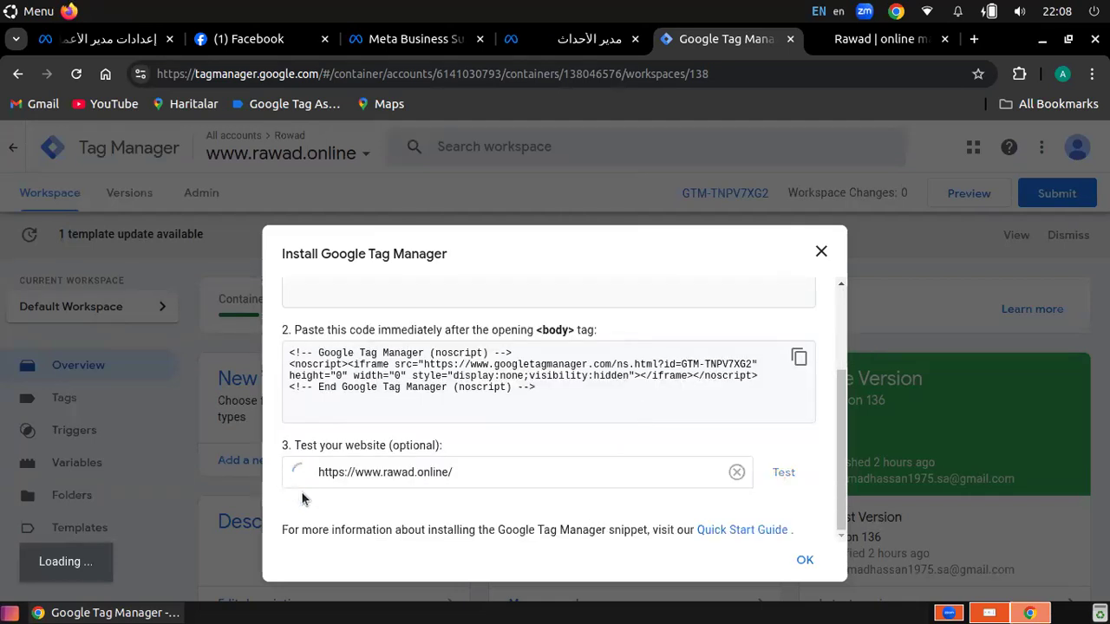
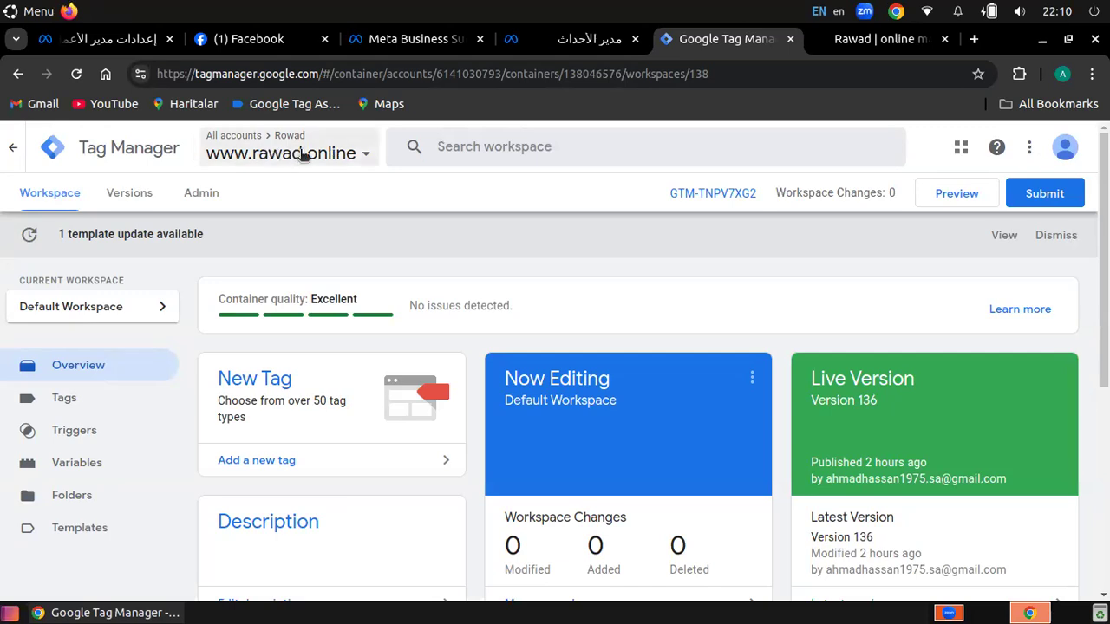
pyautogui.click(326, 169)
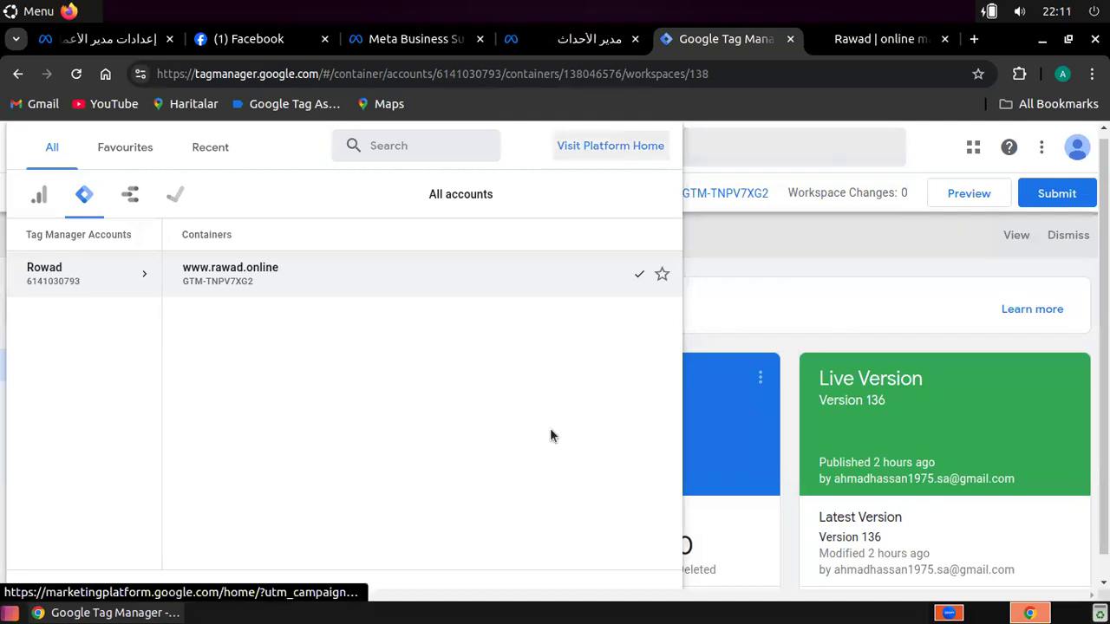
pyautogui.scroll(-1, 535, 436)
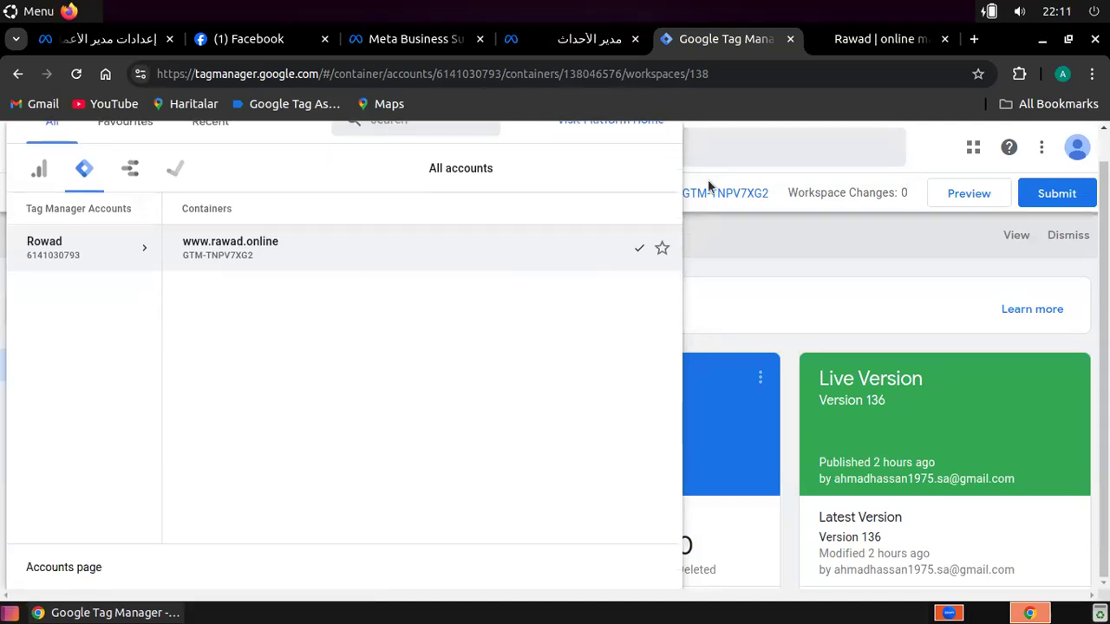
pyautogui.click(794, 252)
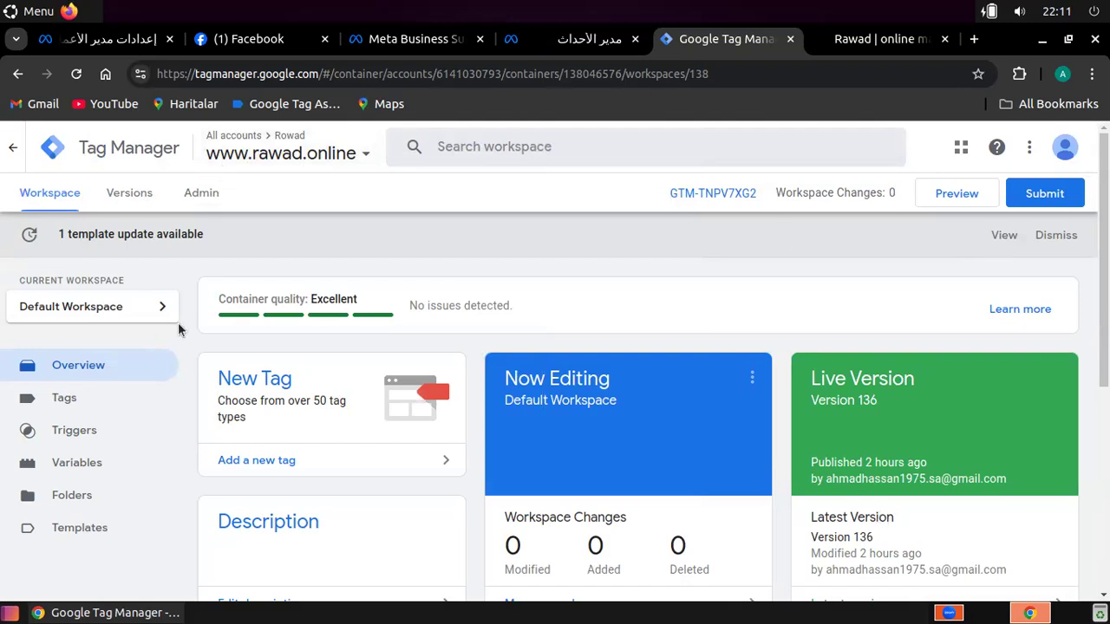
pyautogui.click(326, 154)
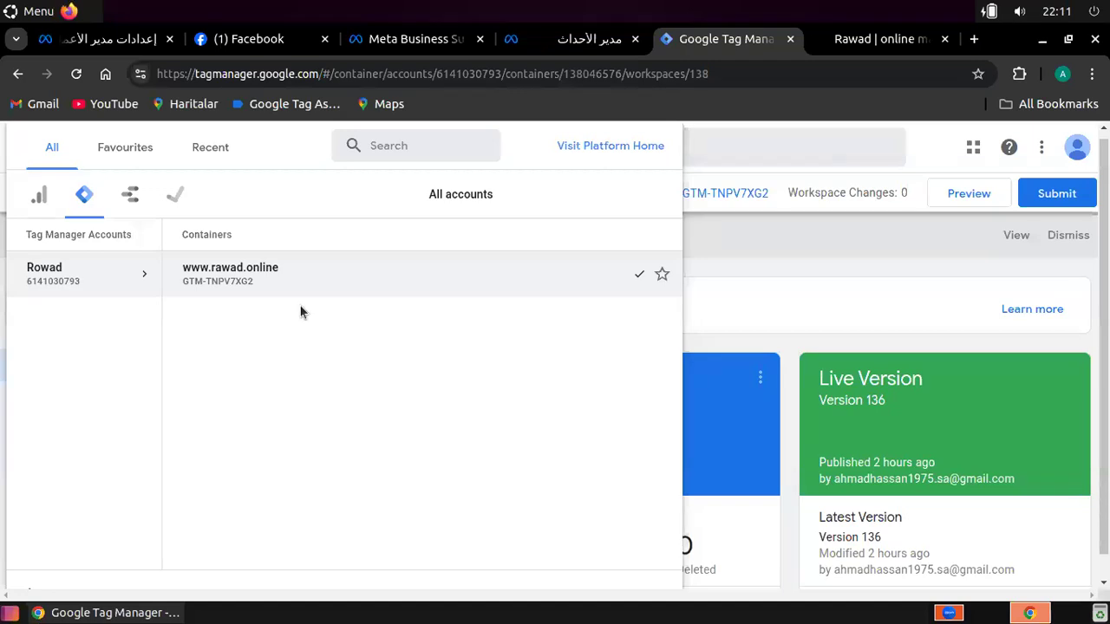
pyautogui.click(709, 141)
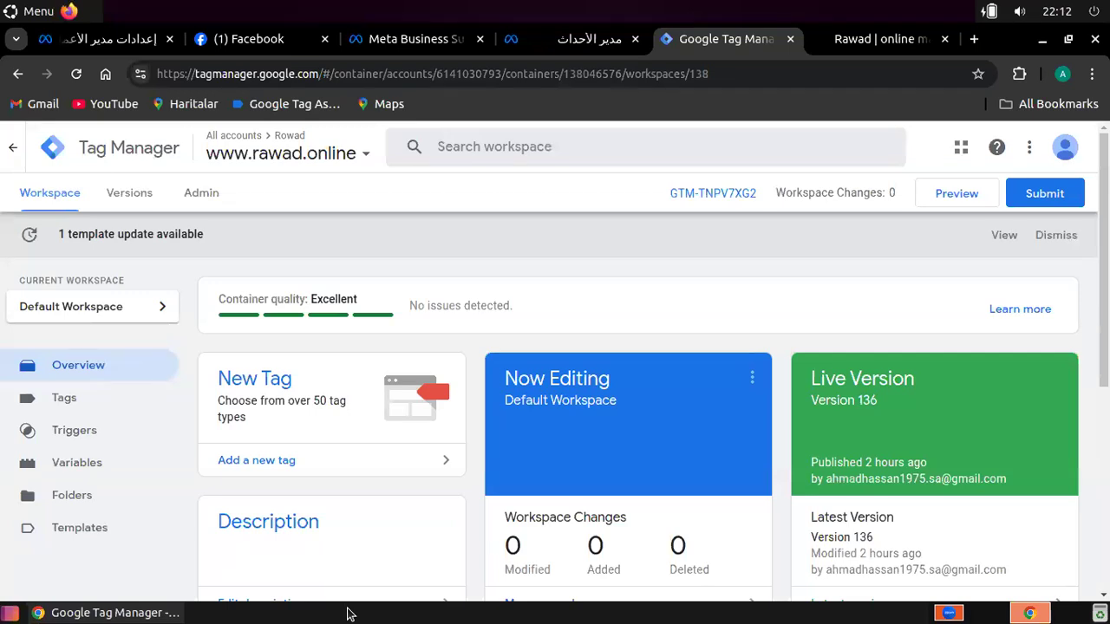
# Step: Compare the workspace's tags list with its triggers list, alternating between the two to review their entries
pyautogui.moveTo(170, 613)
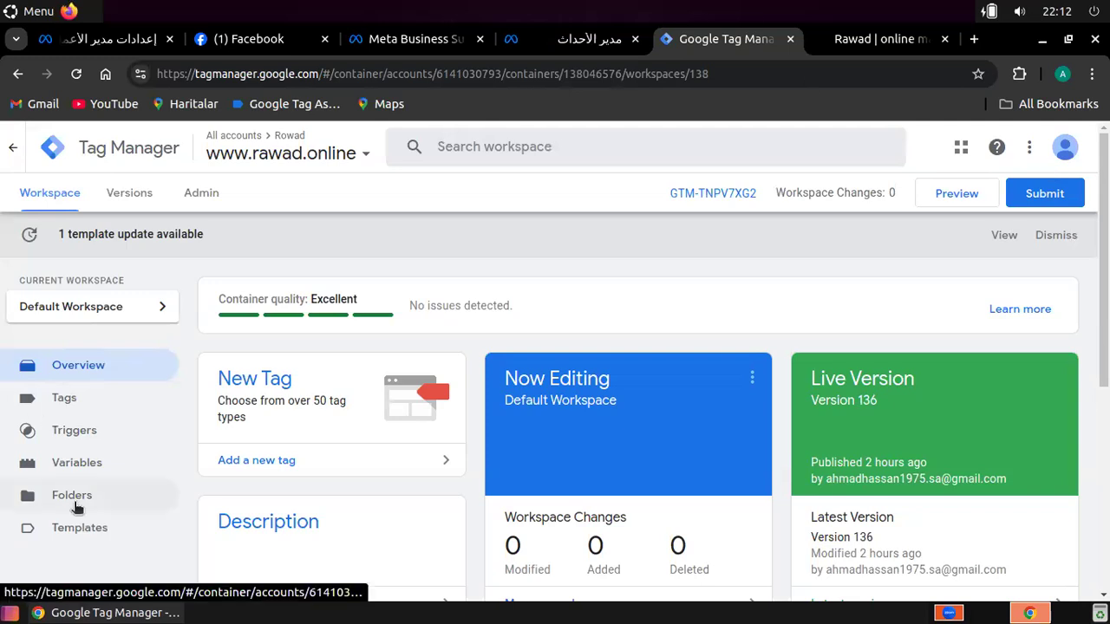
pyautogui.click(66, 397)
pyautogui.click(76, 433)
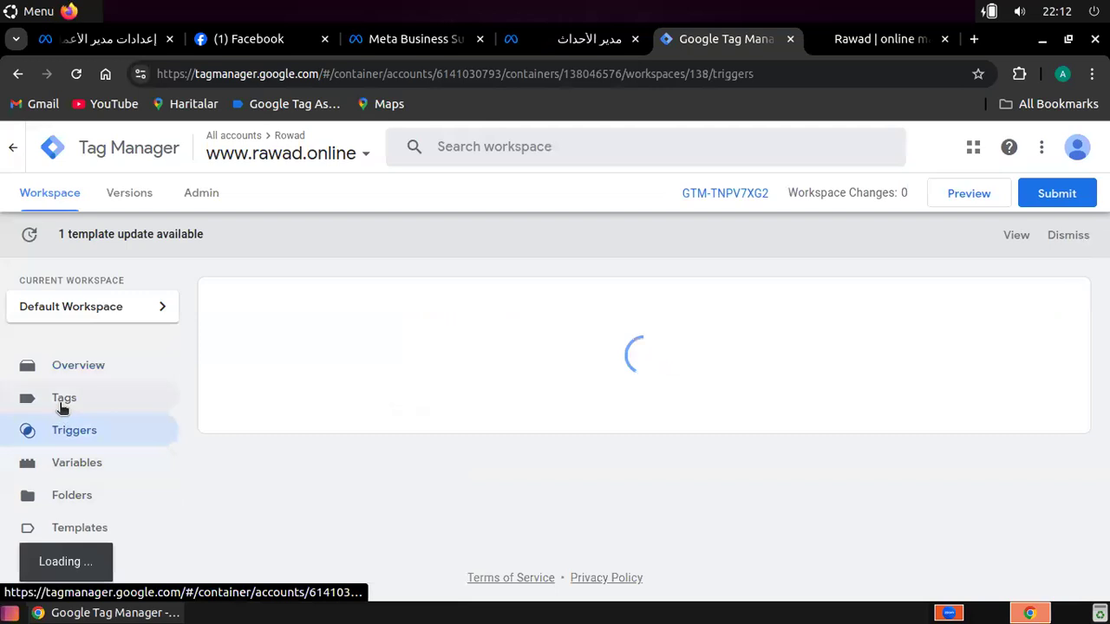
pyautogui.click(65, 399)
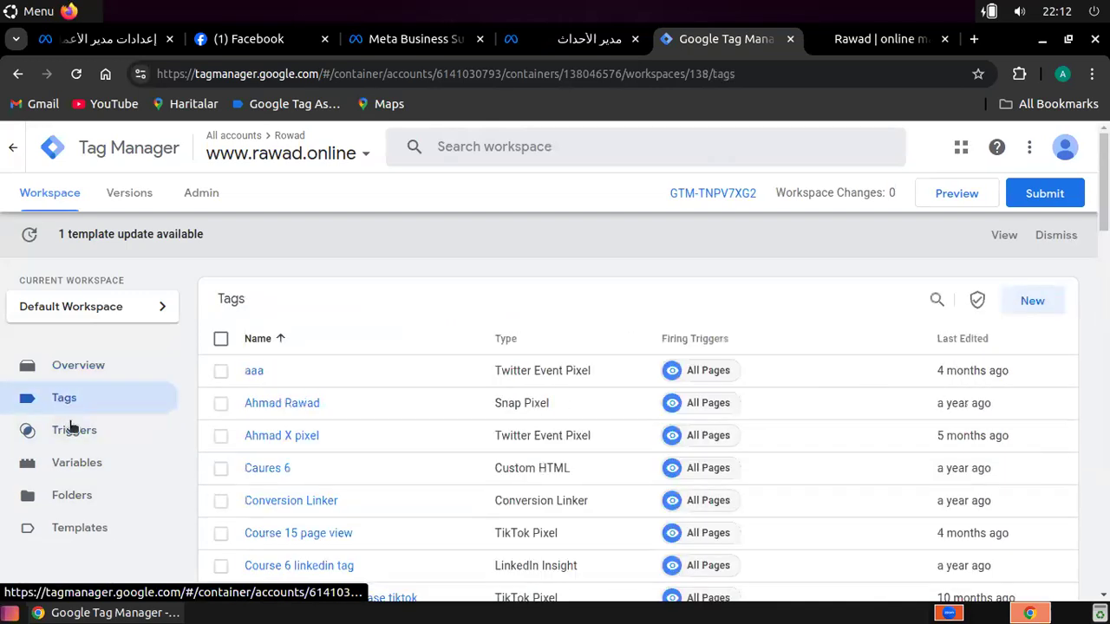
pyautogui.click(72, 434)
pyautogui.click(64, 397)
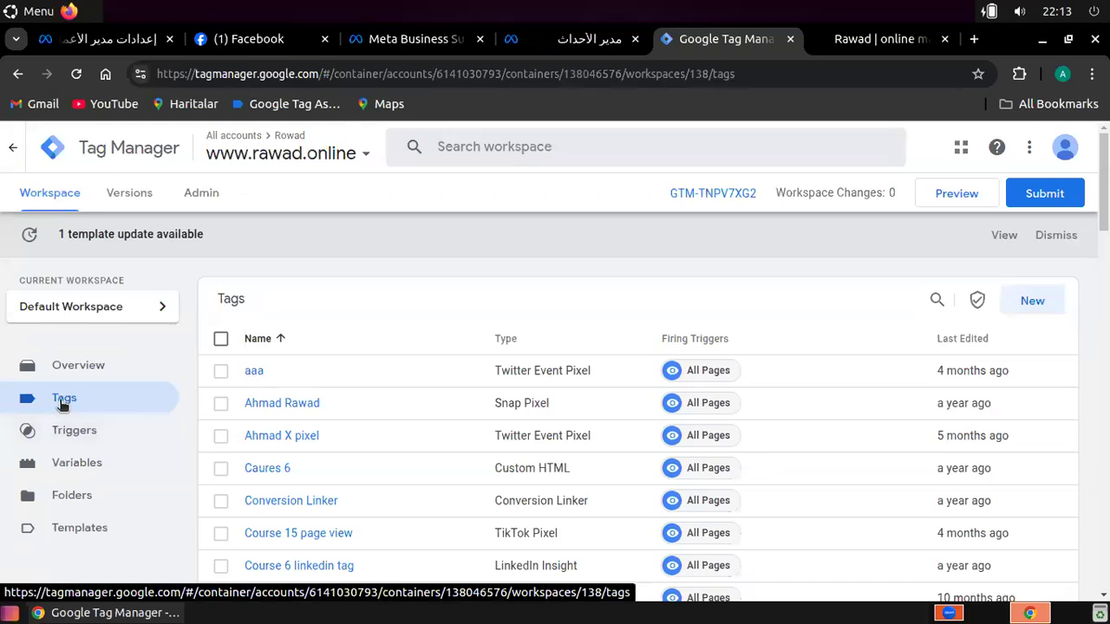
pyautogui.click(72, 437)
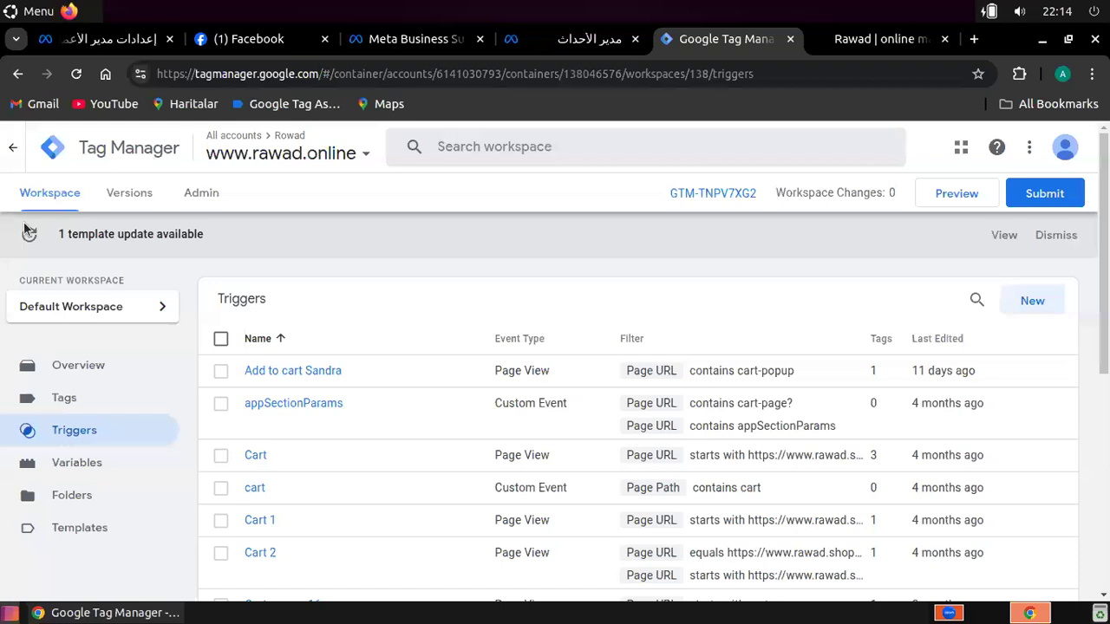
pyautogui.click(66, 399)
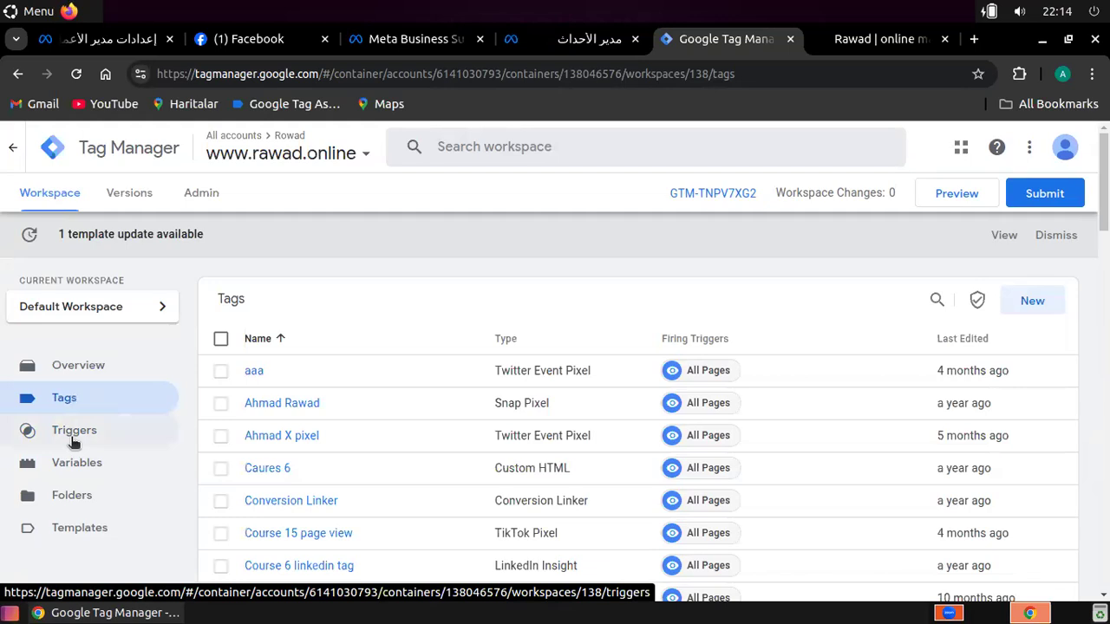
pyautogui.click(74, 434)
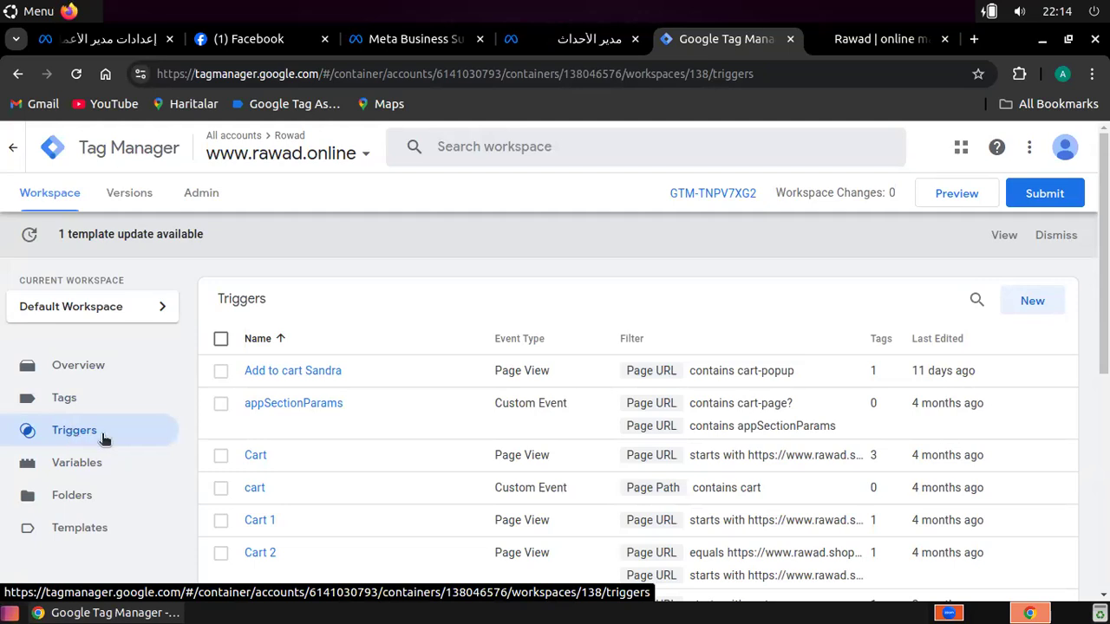
pyautogui.click(70, 399)
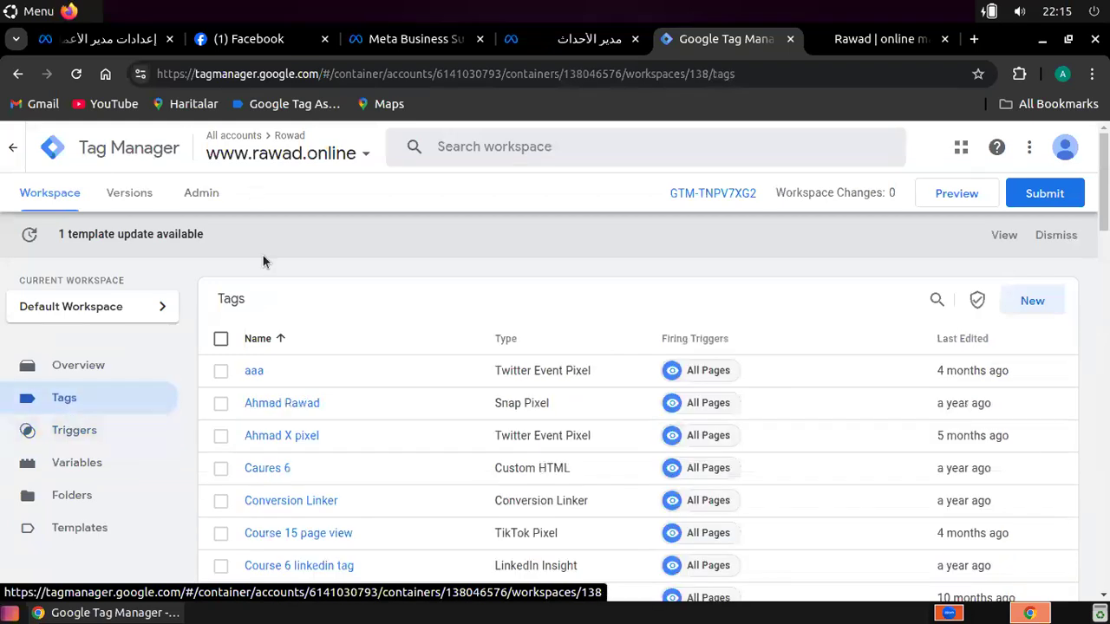
# Step: Add a new tag from the workspace overview and name it Conversion Linker
pyautogui.click(68, 367)
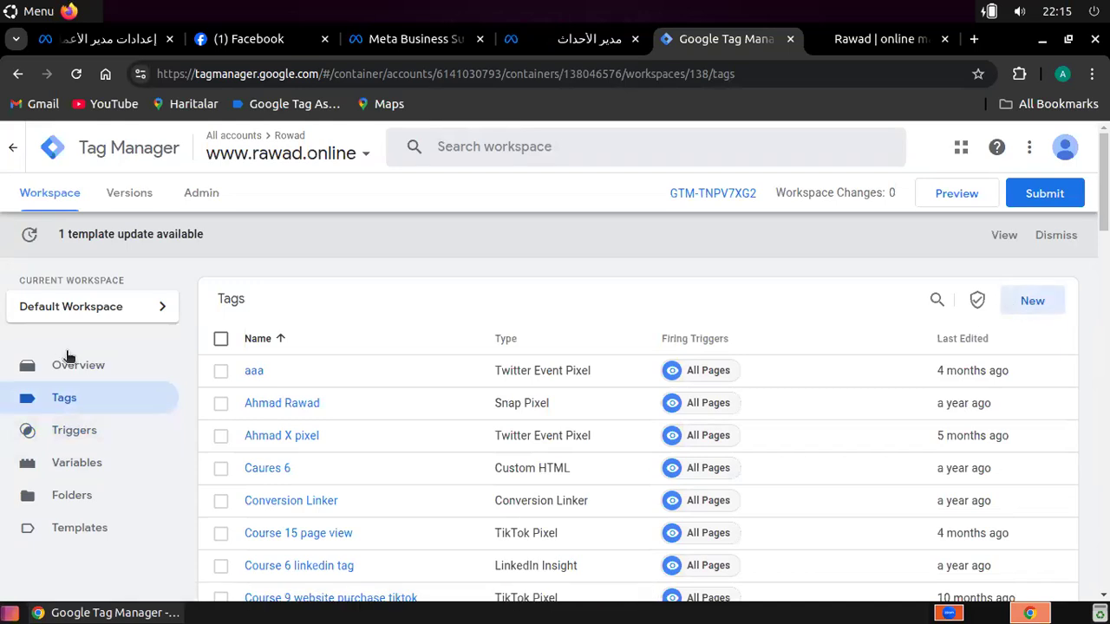
pyautogui.click(28, 369)
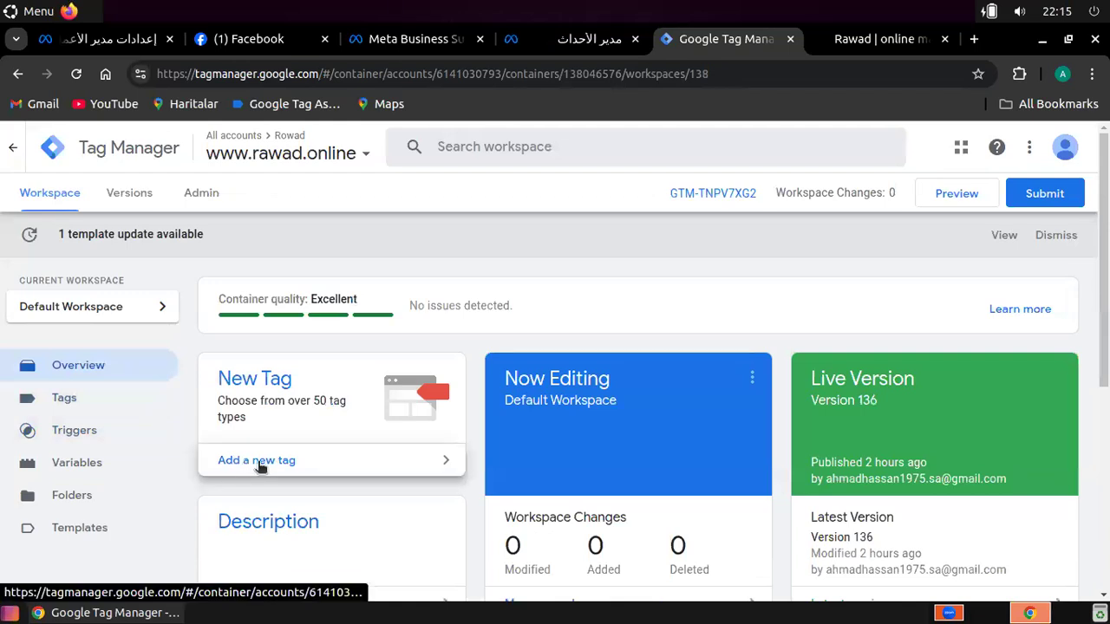
pyautogui.click(296, 501)
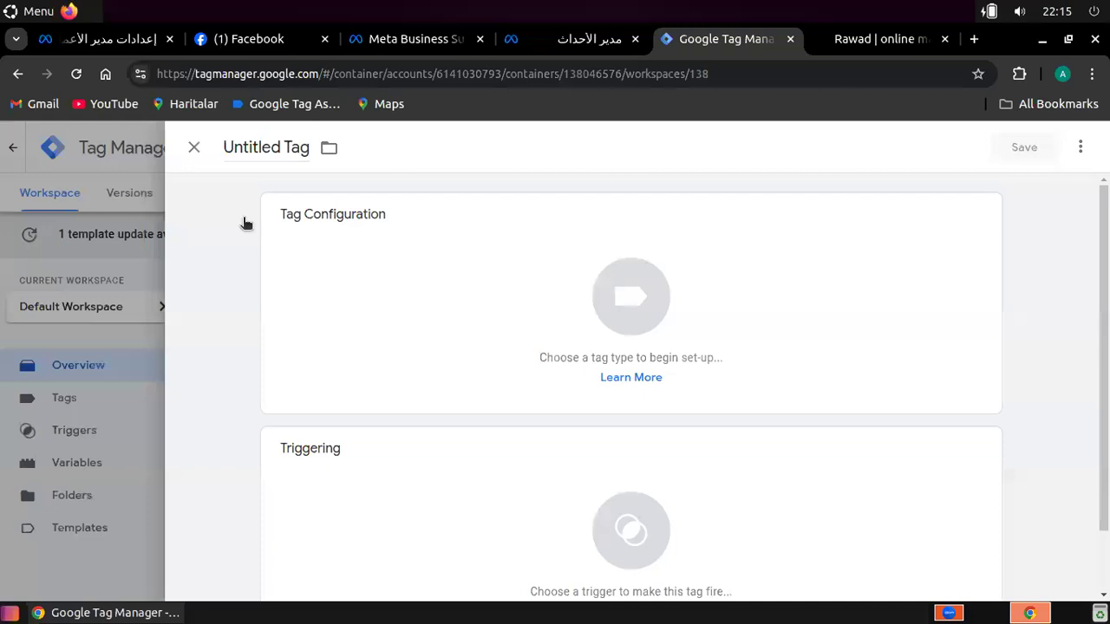
pyautogui.click(278, 143)
pyautogui.hotkey('ctrl', 'a')
pyautogui.write('C')
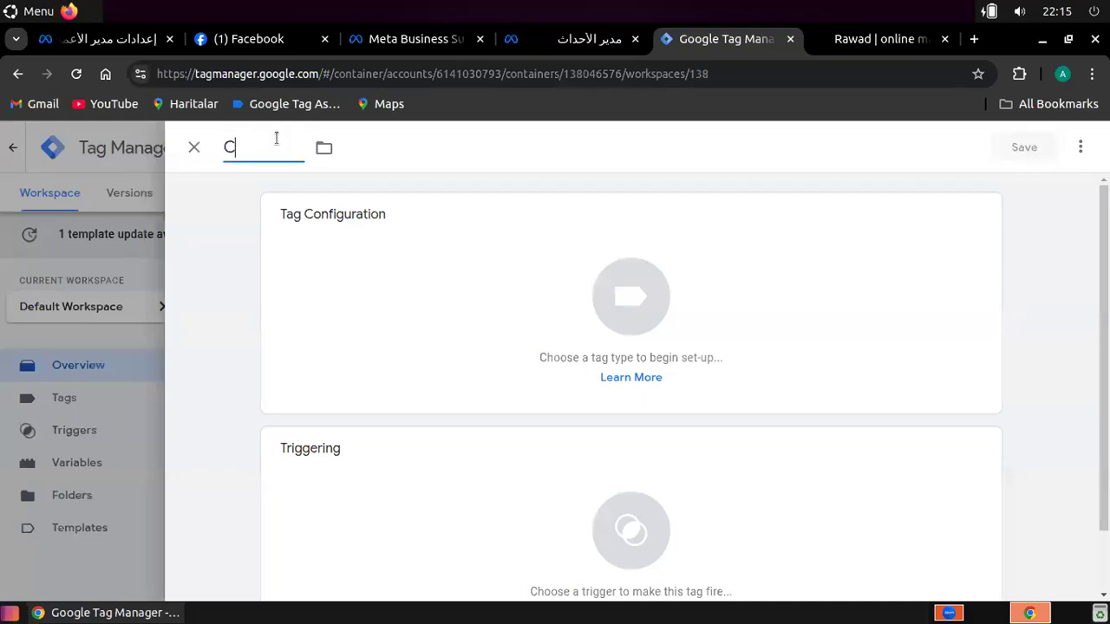
pyautogui.write('onversion Linker')
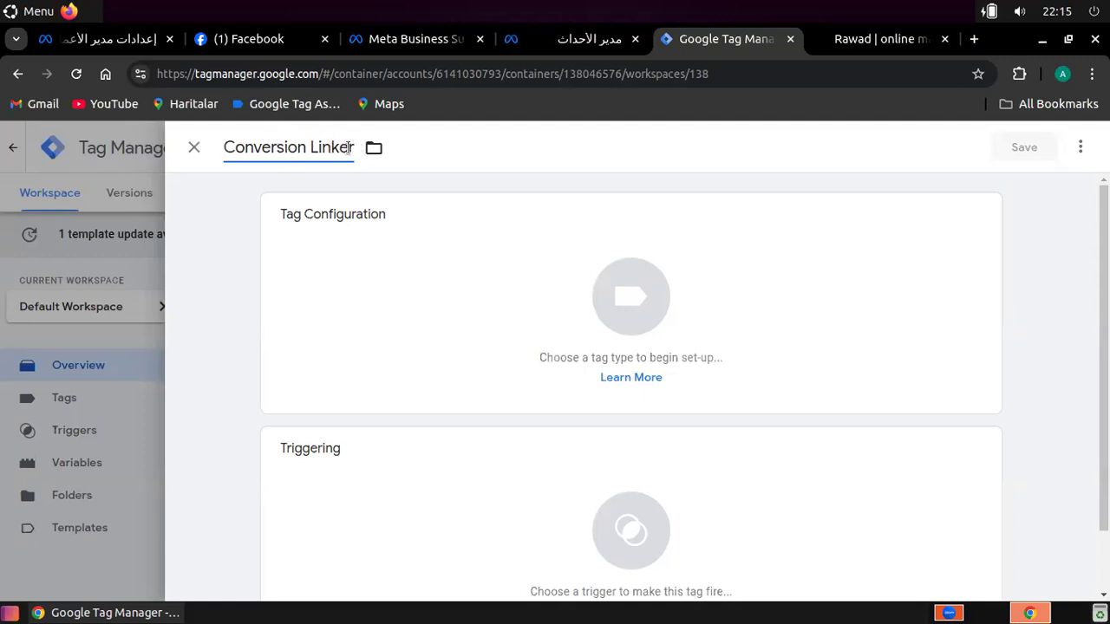
pyautogui.tripleClick(279, 161)
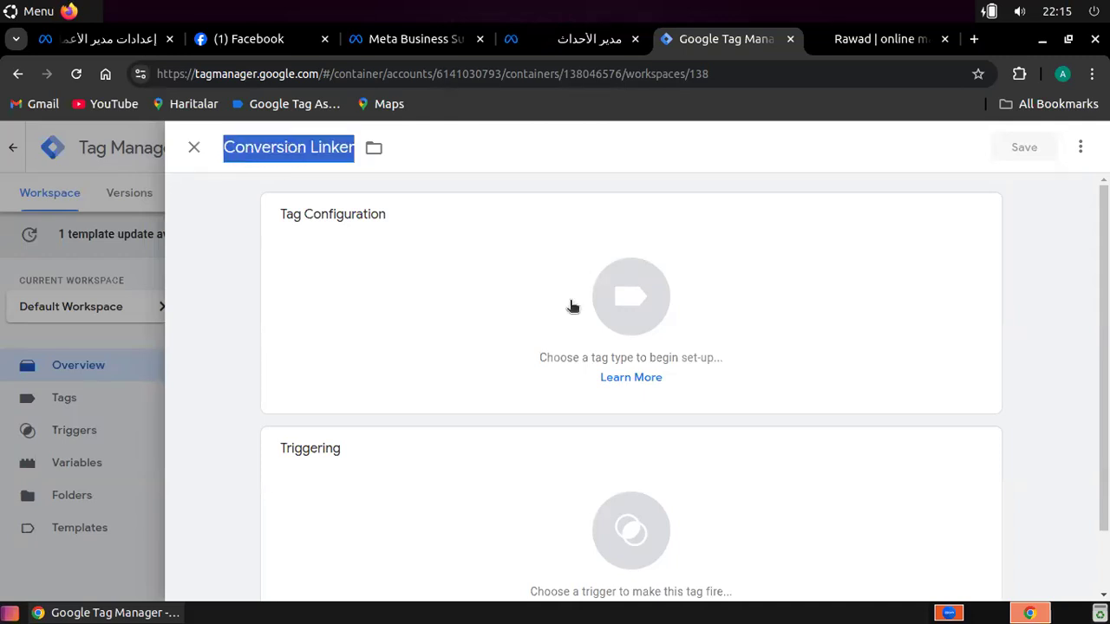
# Step: Set the new tag's type to Google's Conversion Linker and highlight the matching tag name
pyautogui.click(636, 315)
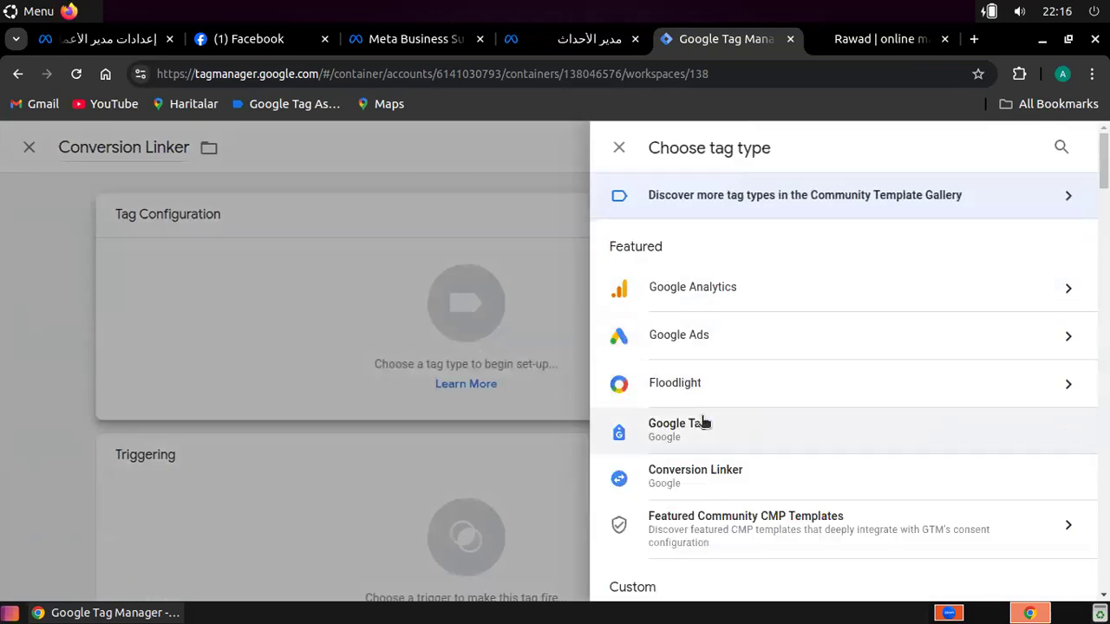
pyautogui.scroll(-4, 704, 423)
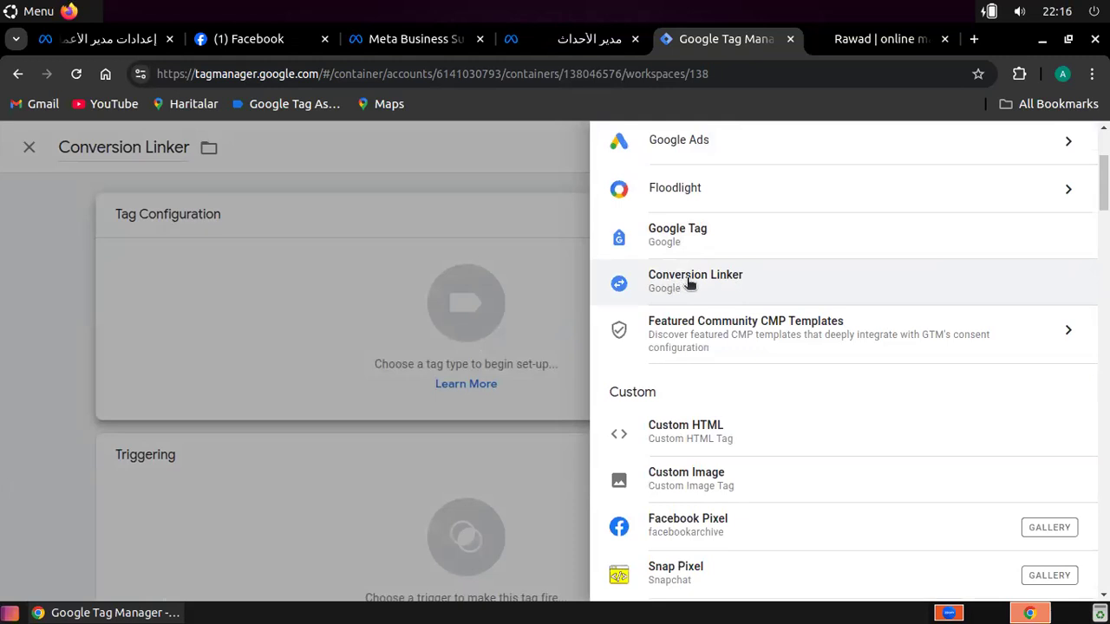
pyautogui.click(690, 283)
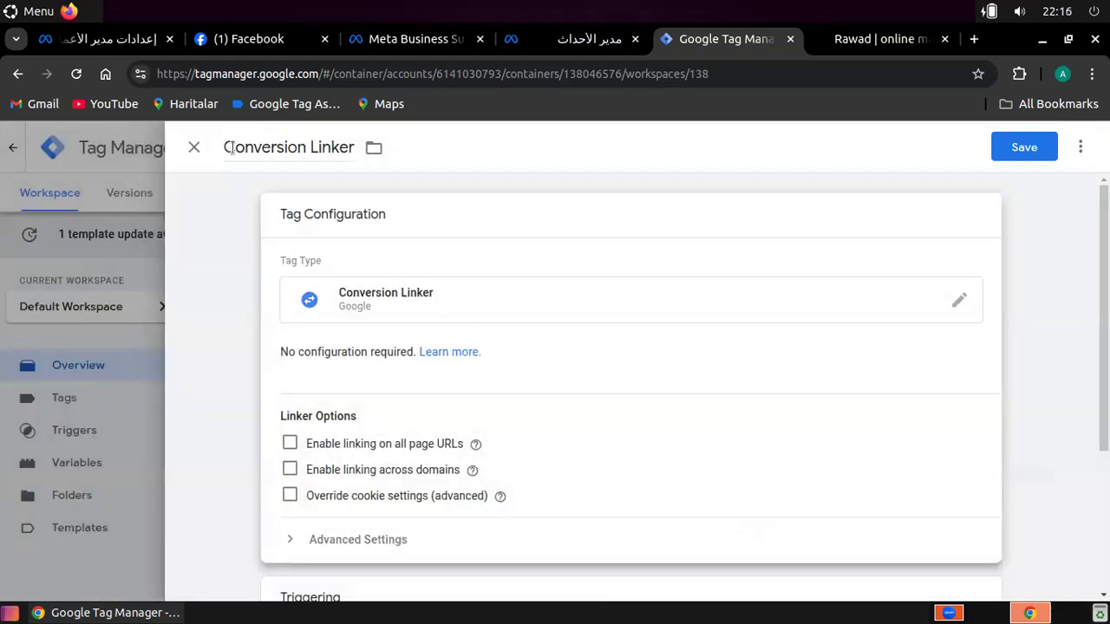
pyautogui.doubleClick(288, 148)
pyautogui.moveTo(346, 146); pyautogui.dragTo(375, 379)
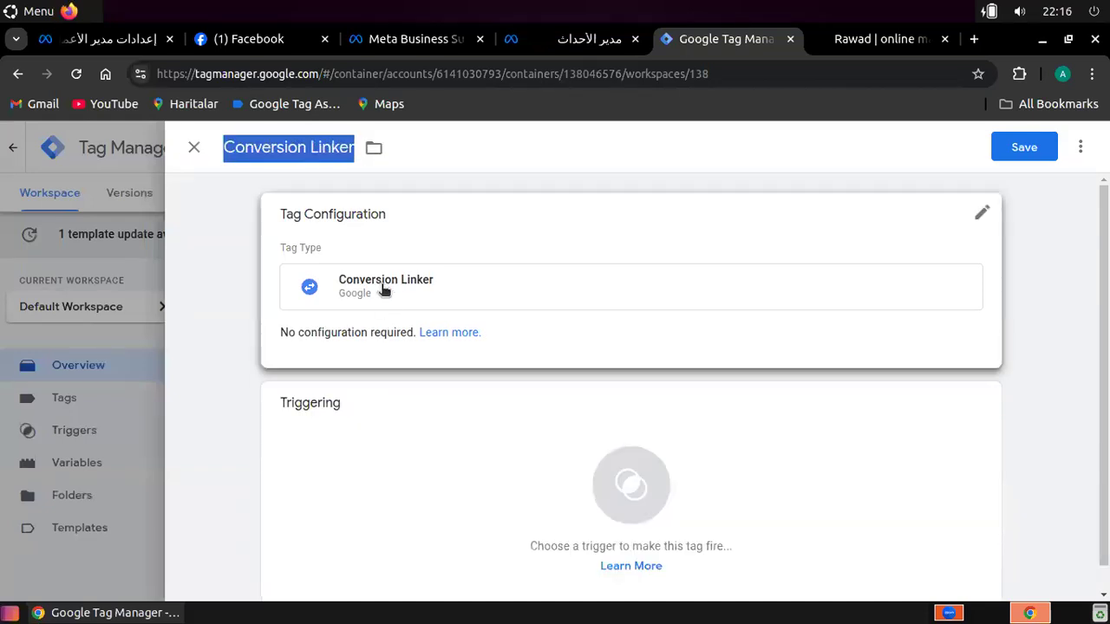
# Step: Assign the All Pages trigger to the Conversion Linker tag
pyautogui.scroll(-1, 460, 355)
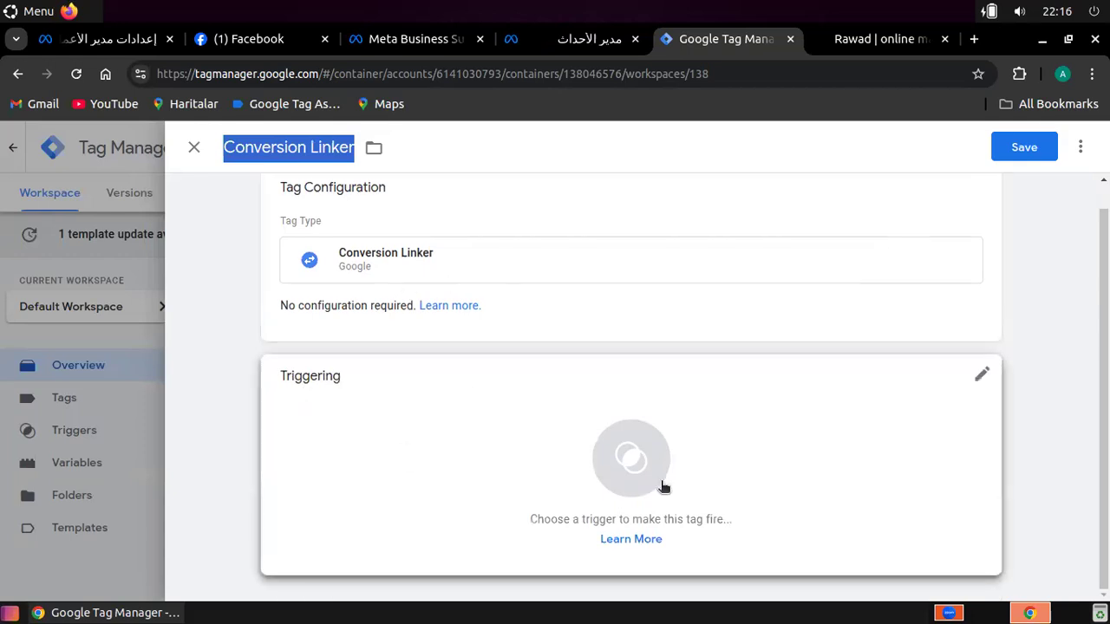
pyautogui.click(634, 479)
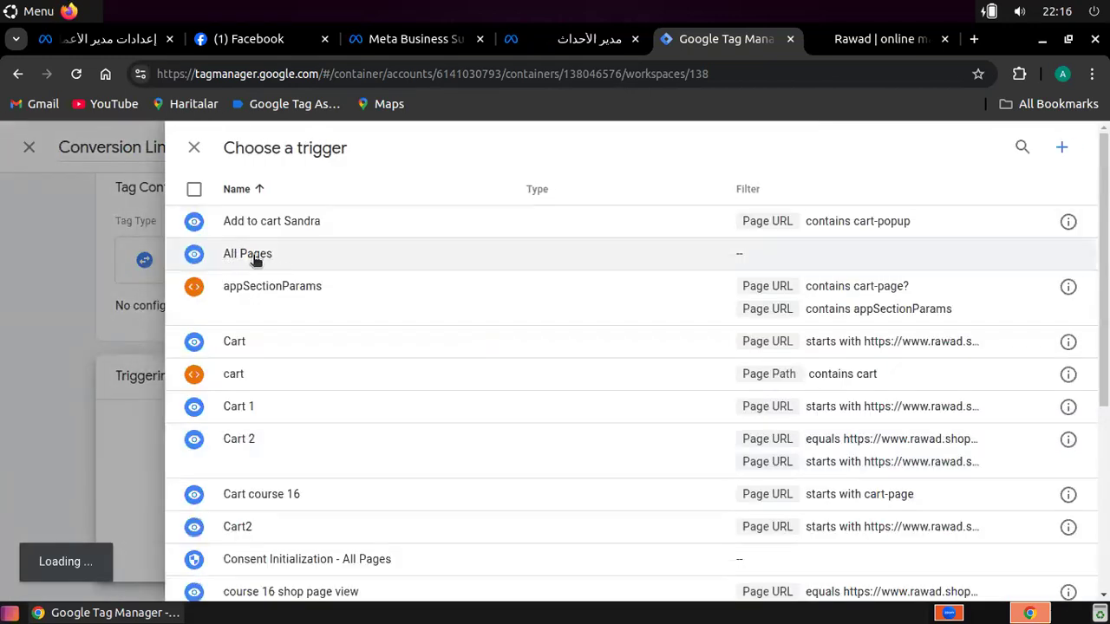
pyautogui.click(242, 257)
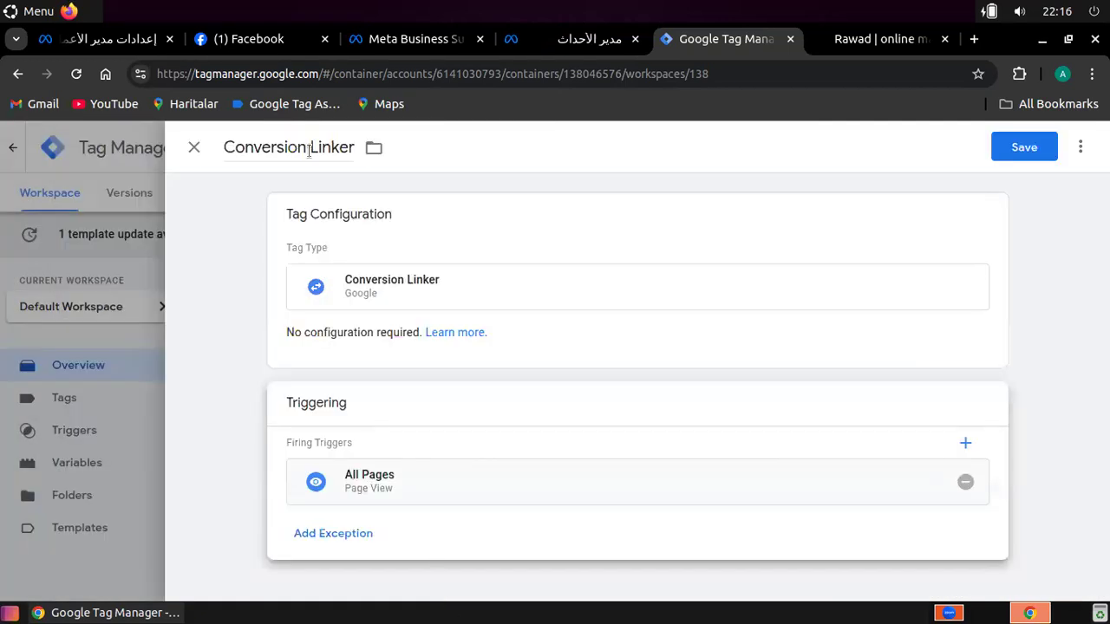
# Step: Copy the tag's name and discard the unsaved Conversion Linker tag
pyautogui.click(309, 150)
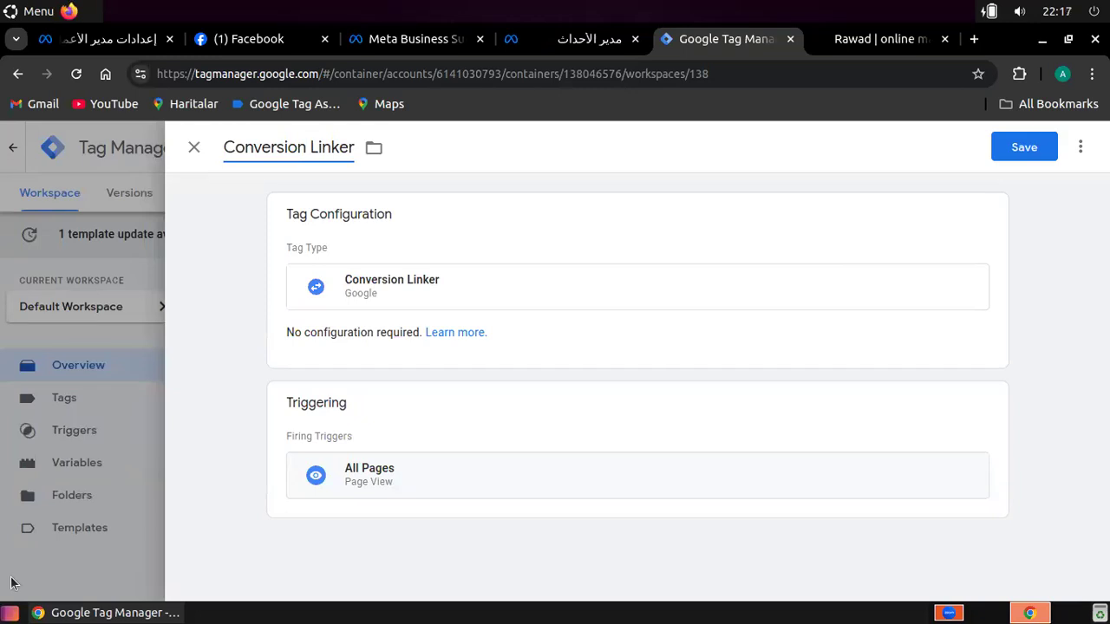
pyautogui.tripleClick(268, 148)
pyautogui.rightClick(266, 145)
pyautogui.click(295, 191)
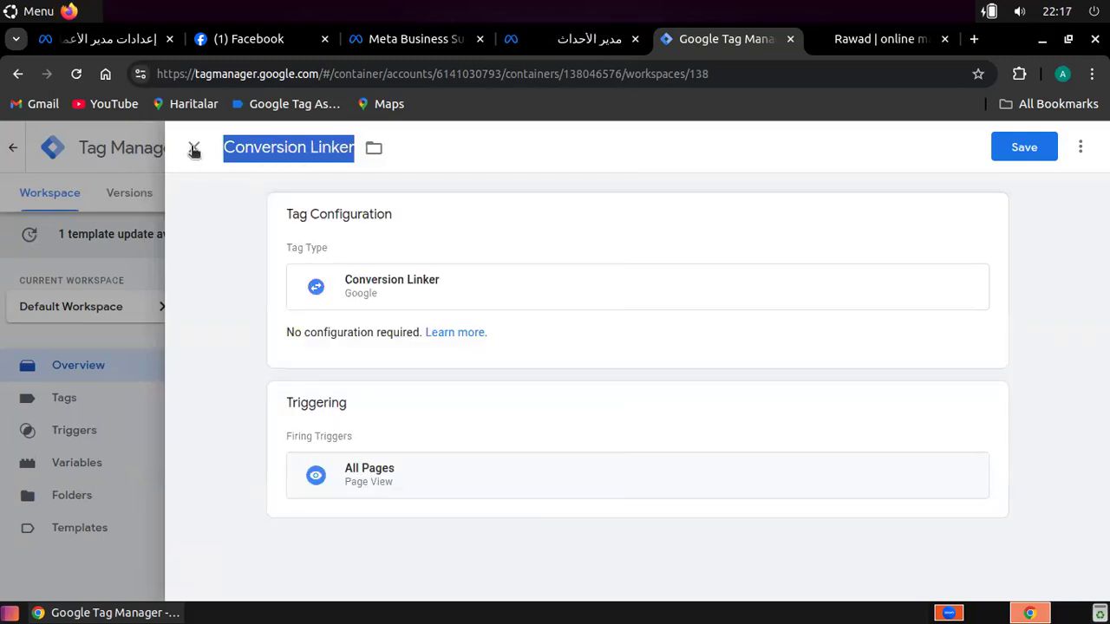
pyautogui.press('Escape')
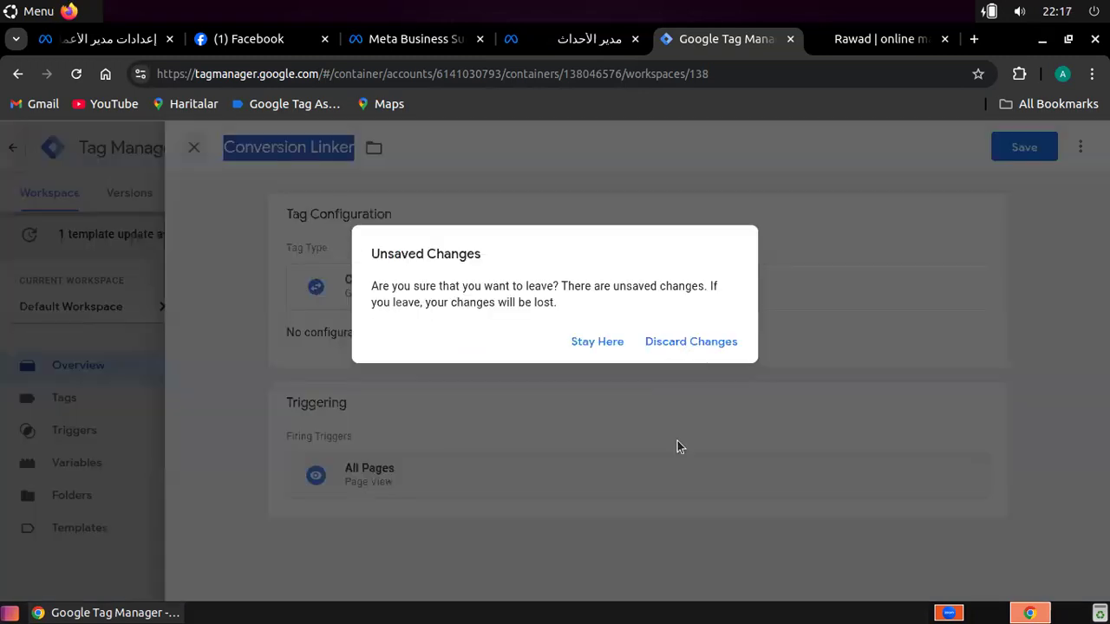
pyautogui.press('Return')
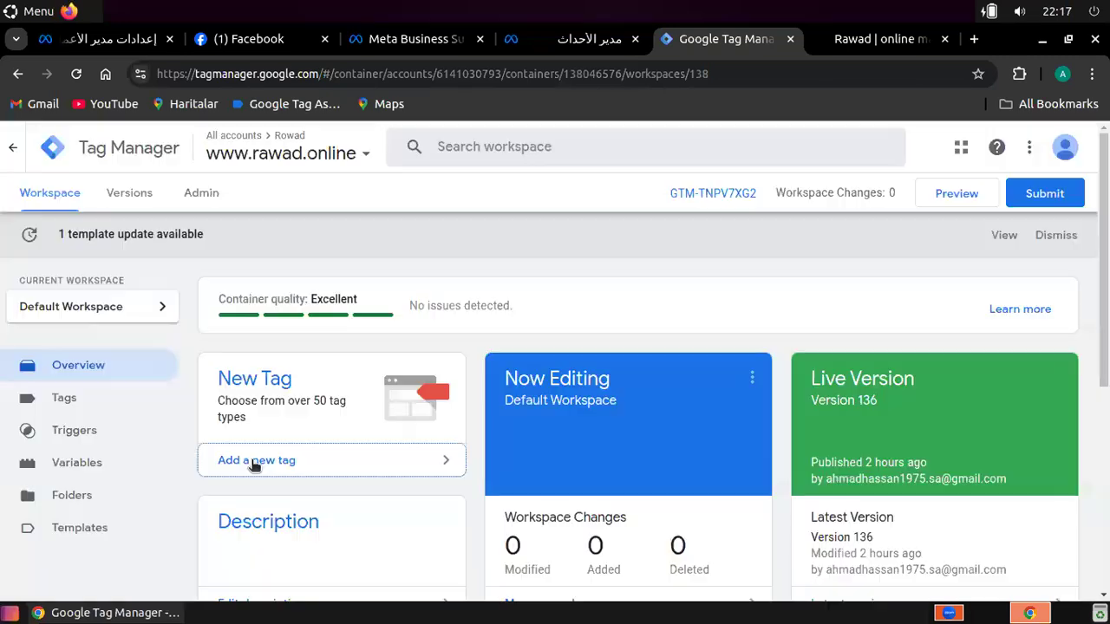
# Step: Add a new tag from the workspace overview and paste the copied Conversion Linker name as its title
pyautogui.click(251, 460)
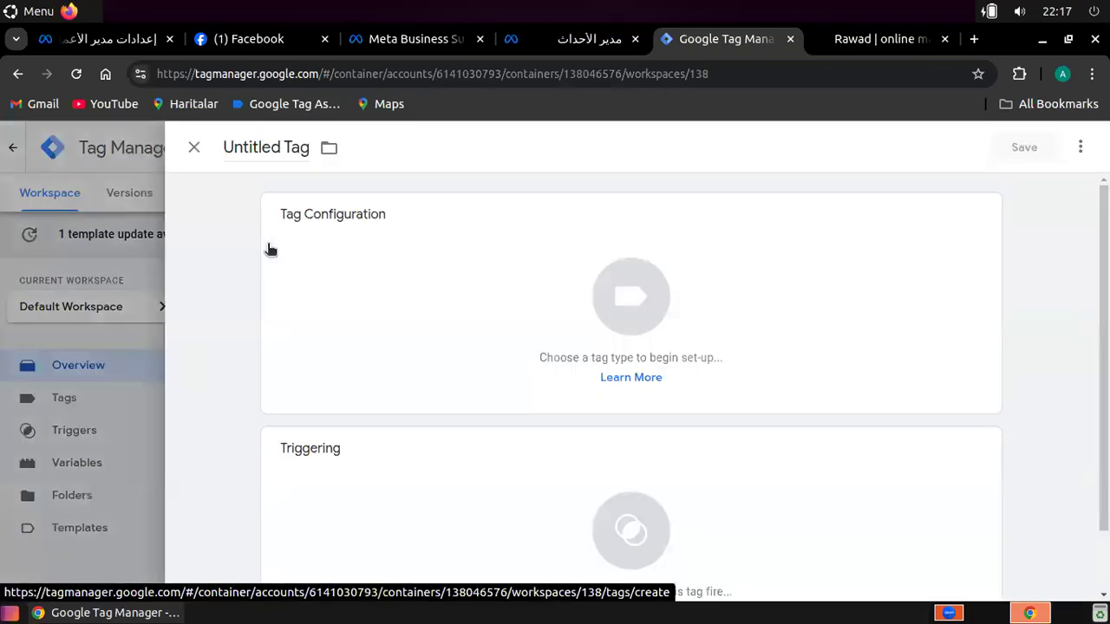
pyautogui.click(275, 150)
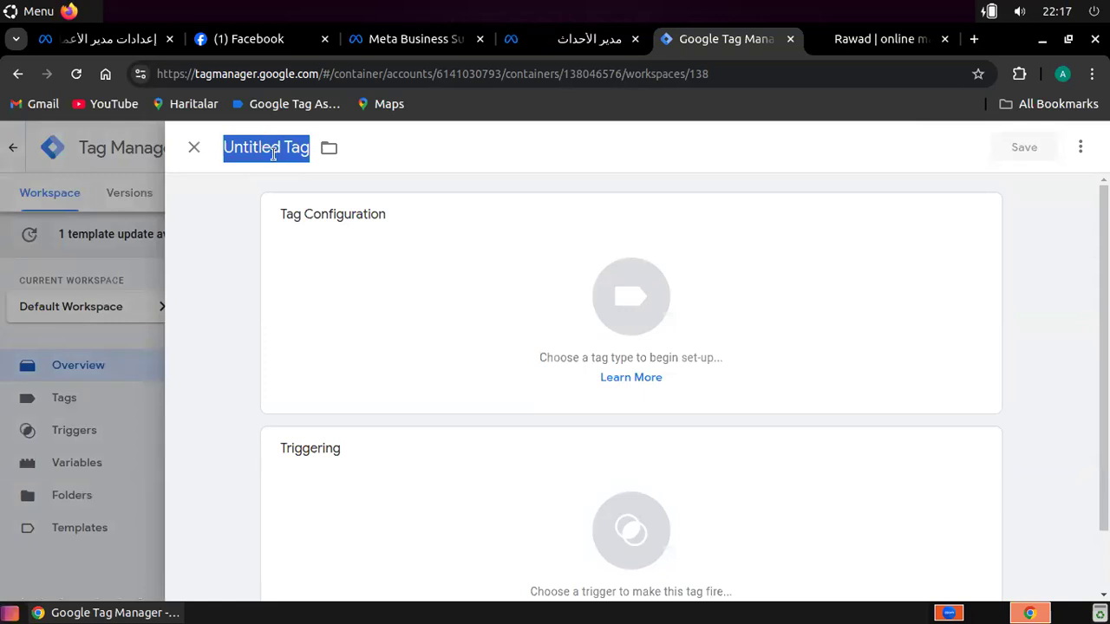
pyautogui.rightClick(274, 153)
pyautogui.click(328, 220)
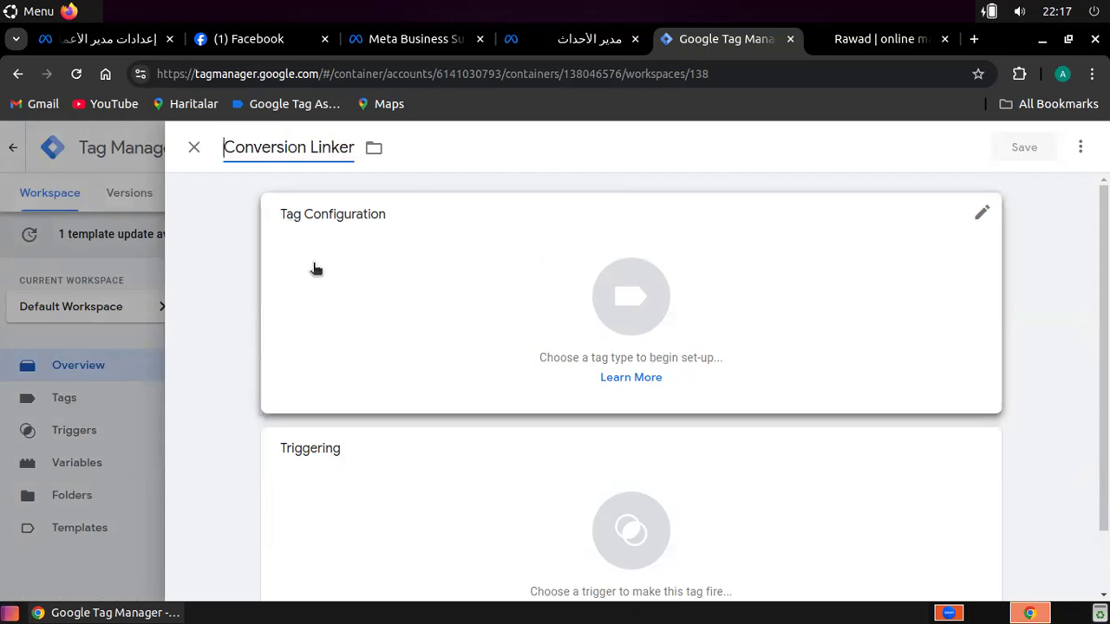
# Step: Set the tag's type to Conversion Linker with the All Pages trigger, and discard the unsaved tag
pyautogui.click(622, 305)
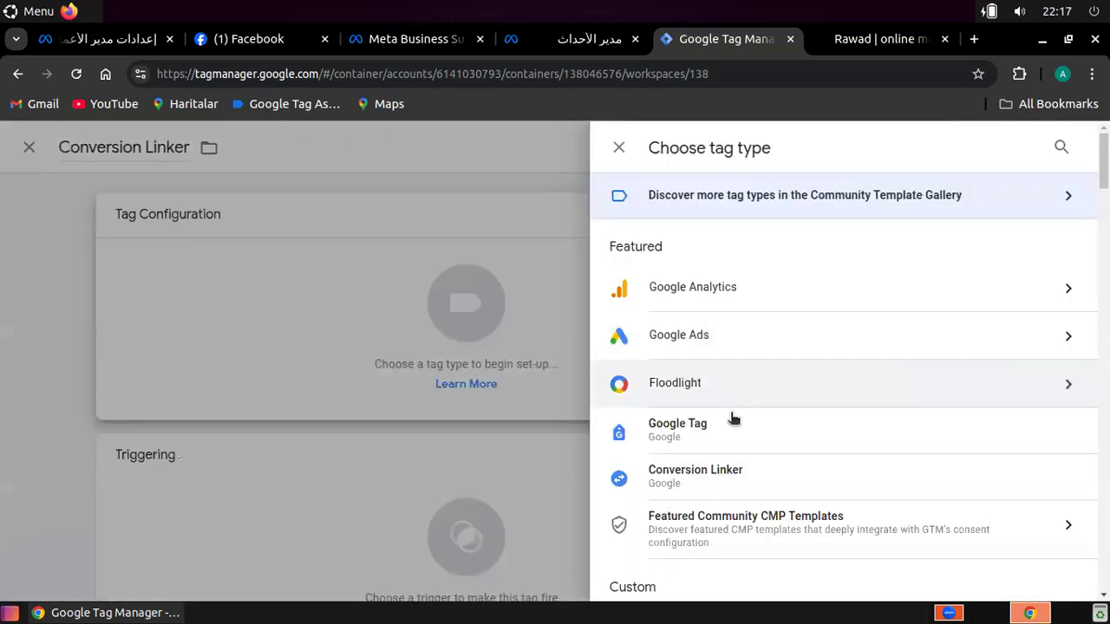
pyautogui.click(704, 486)
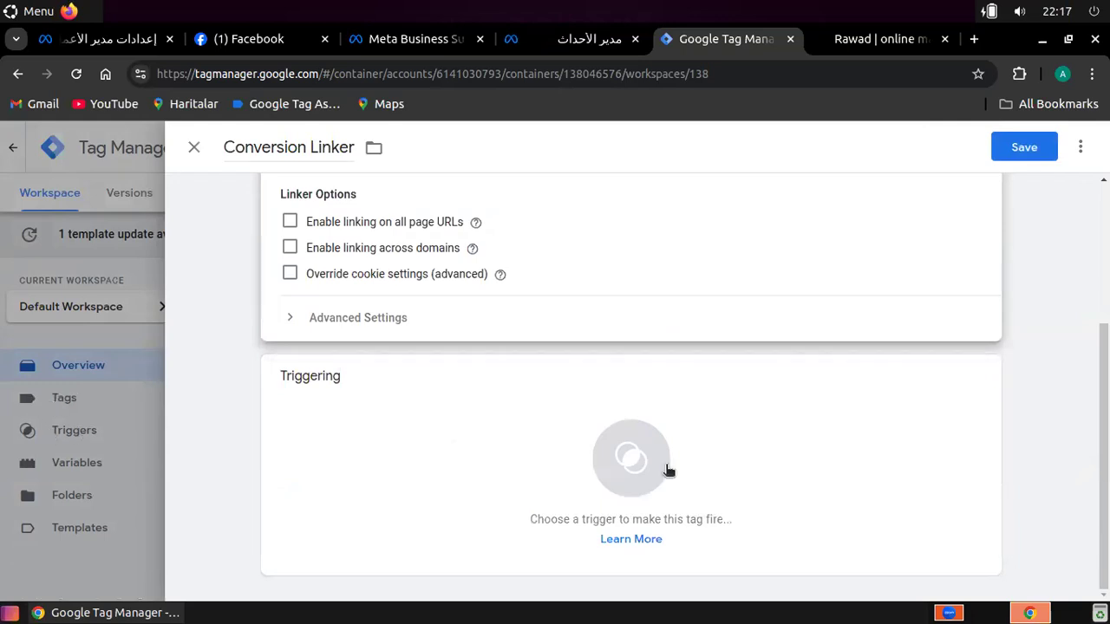
pyautogui.click(629, 467)
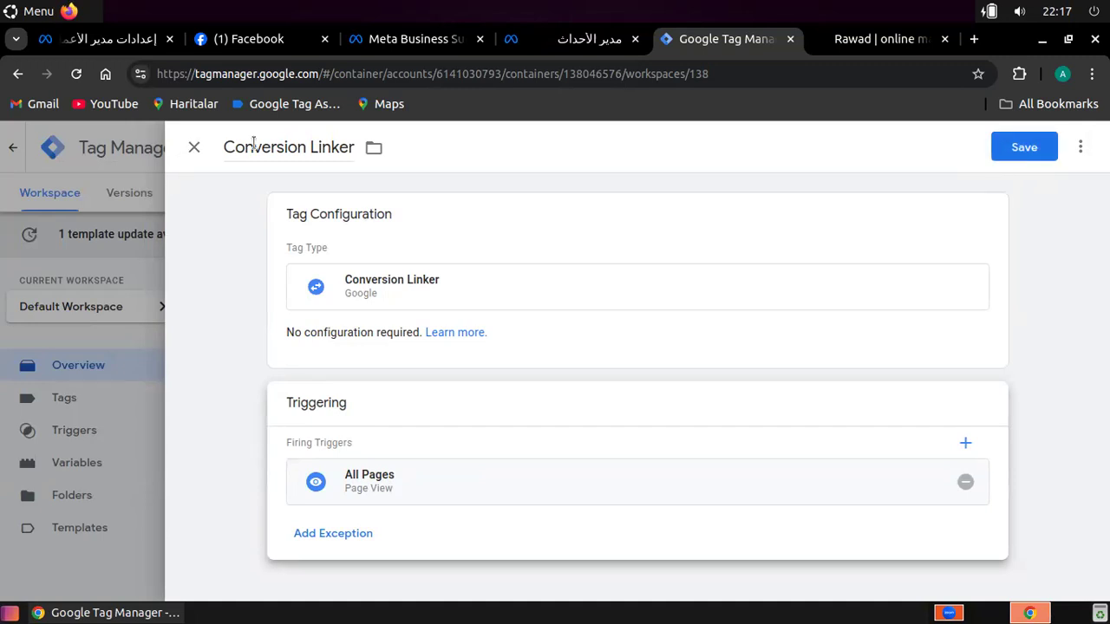
pyautogui.click(195, 148)
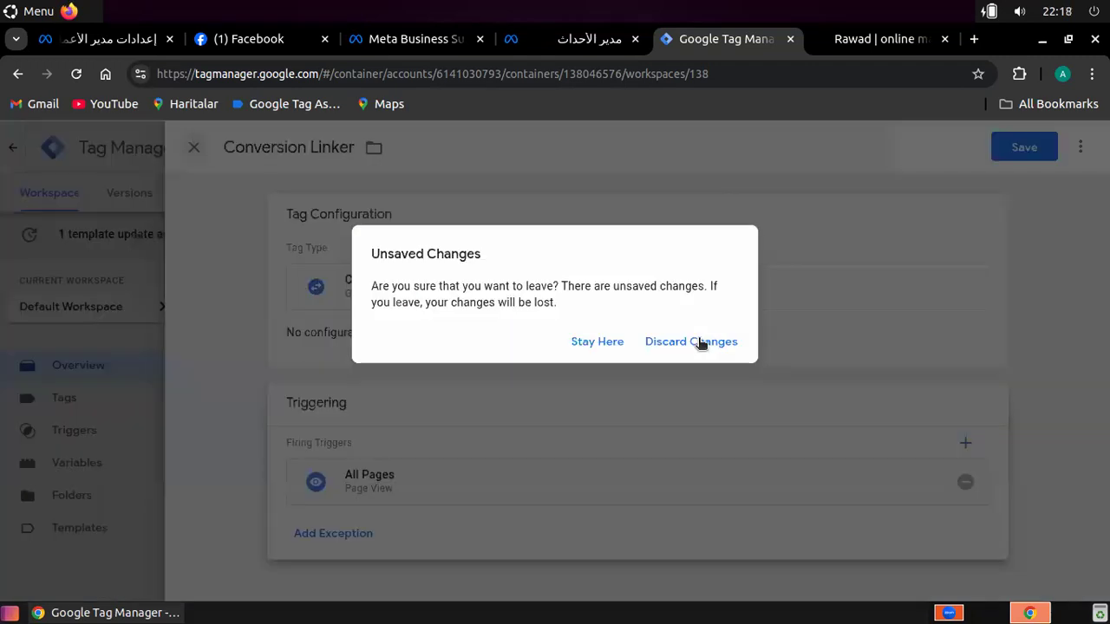
pyautogui.click(699, 342)
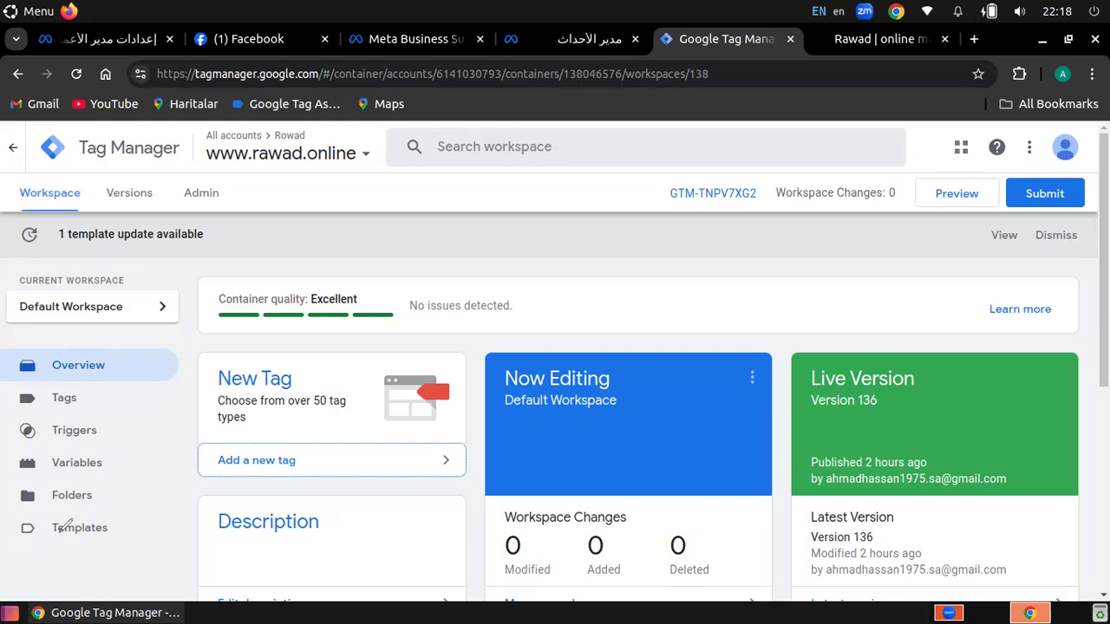
# Step: Switch to Meta Events Manager and examine the selected Arab Academy data set and the list of other available data sets
pyautogui.click(536, 44)
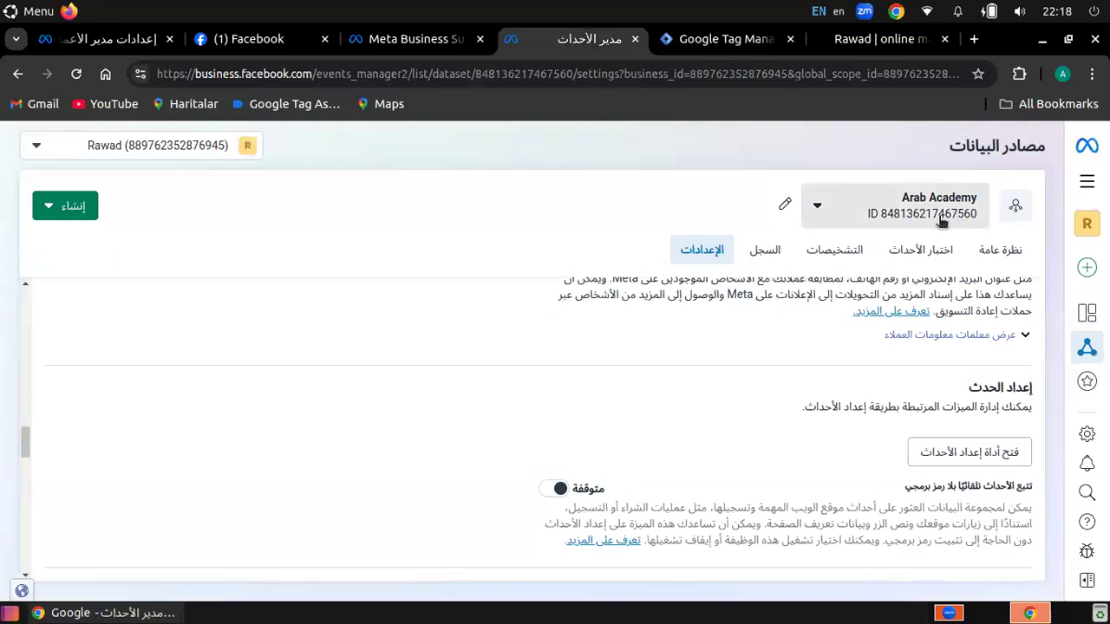
pyautogui.click(880, 219)
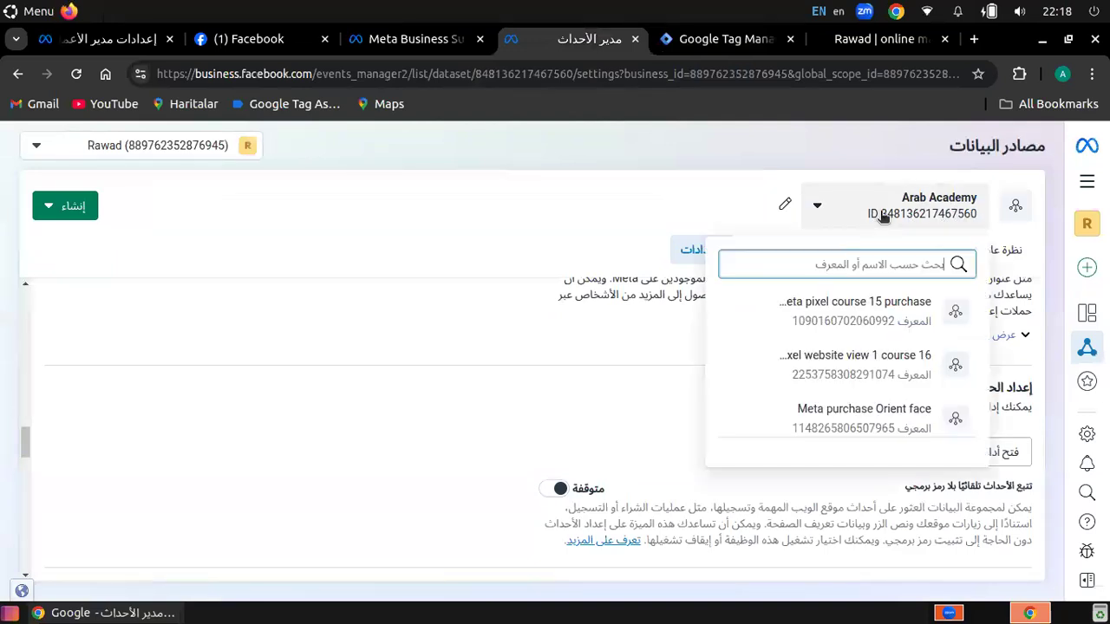
pyautogui.click(430, 255)
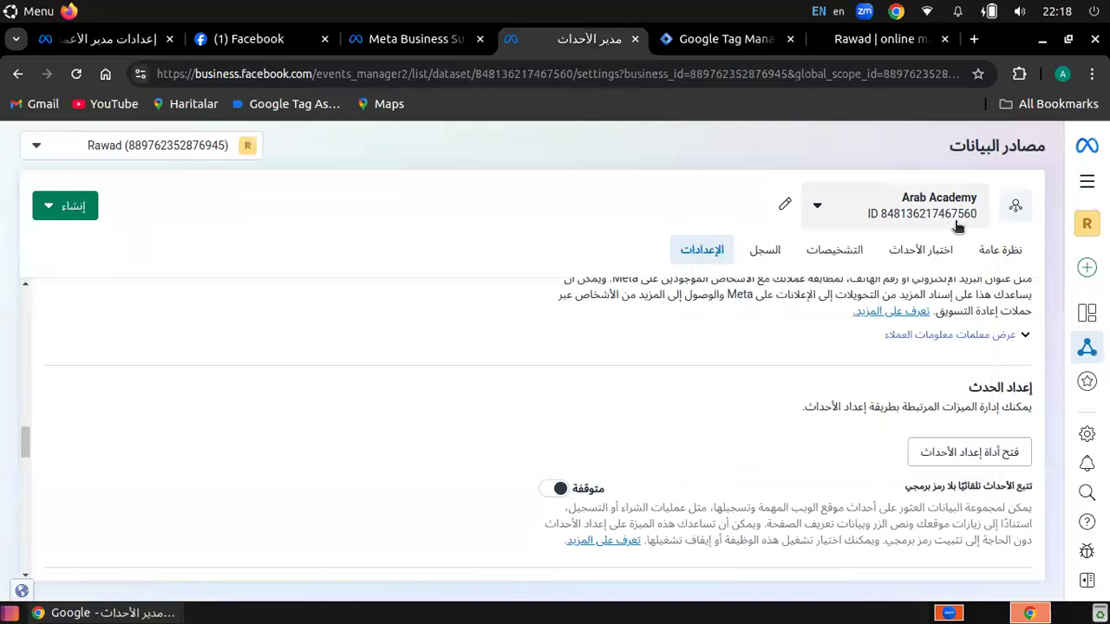
pyautogui.click(918, 219)
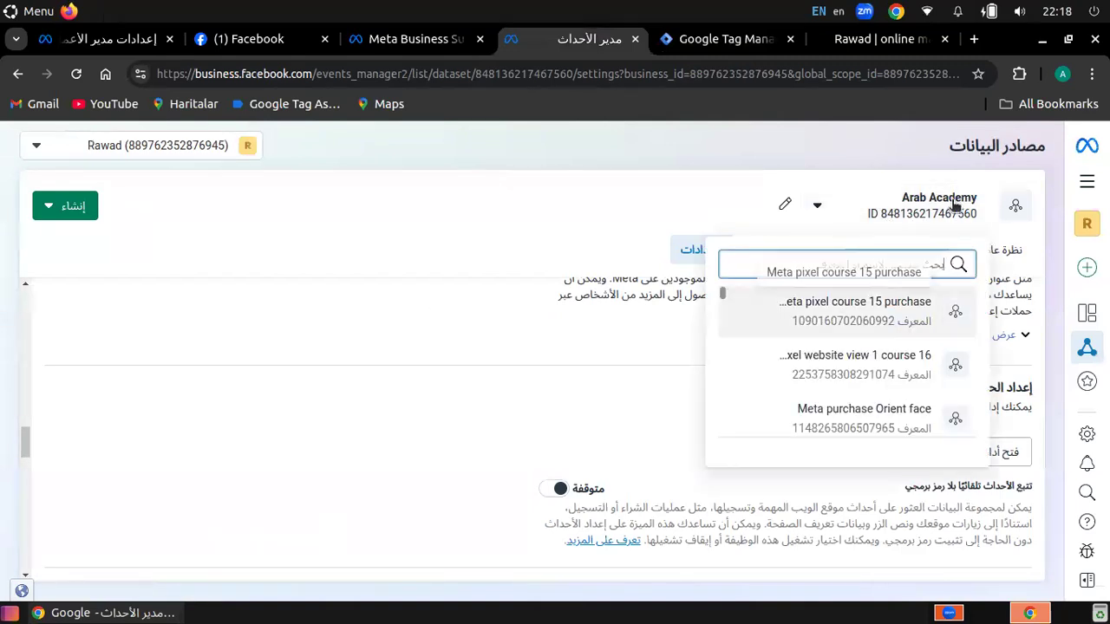
pyautogui.click(990, 212)
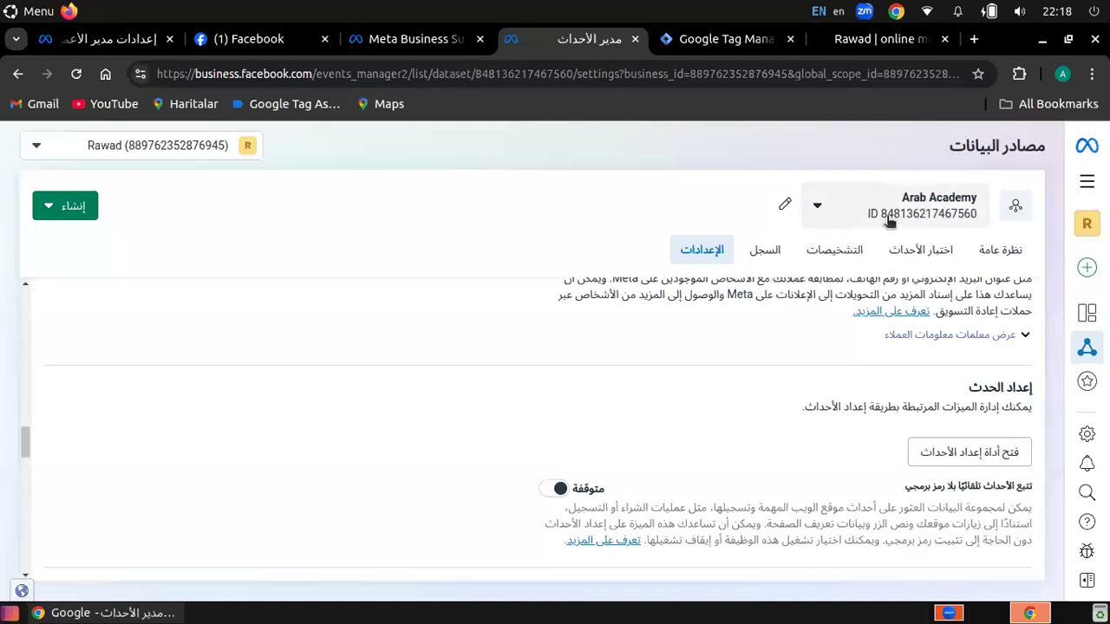
# Step: Switch back to Google Tag Manager, add a new tag and name it Meta Arab Academy after the Meta data set
pyautogui.click(739, 45)
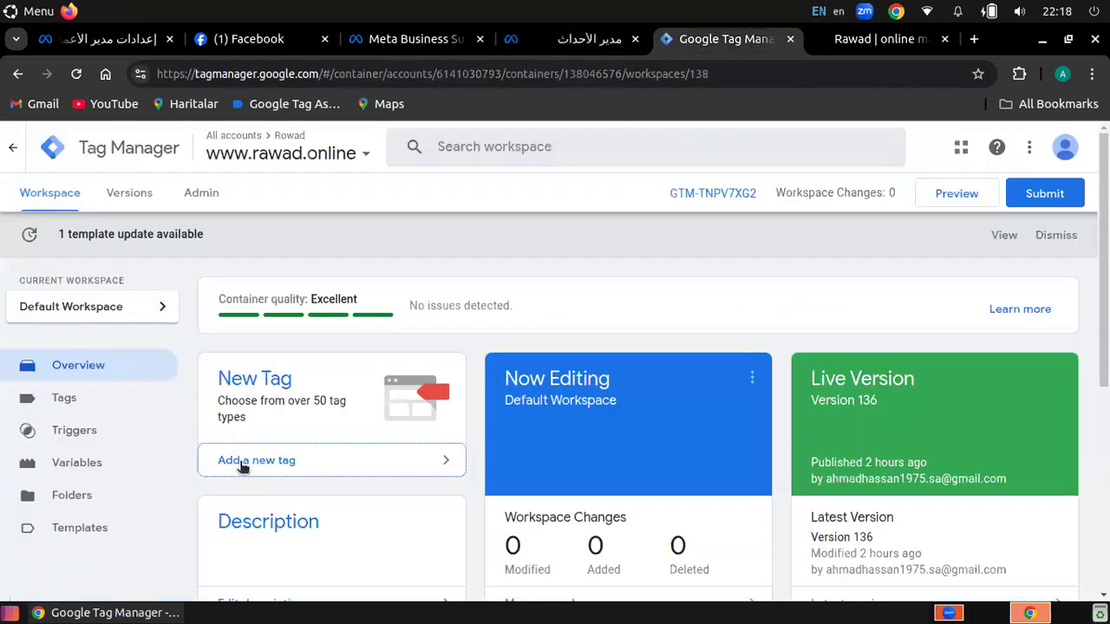
pyautogui.click(300, 541)
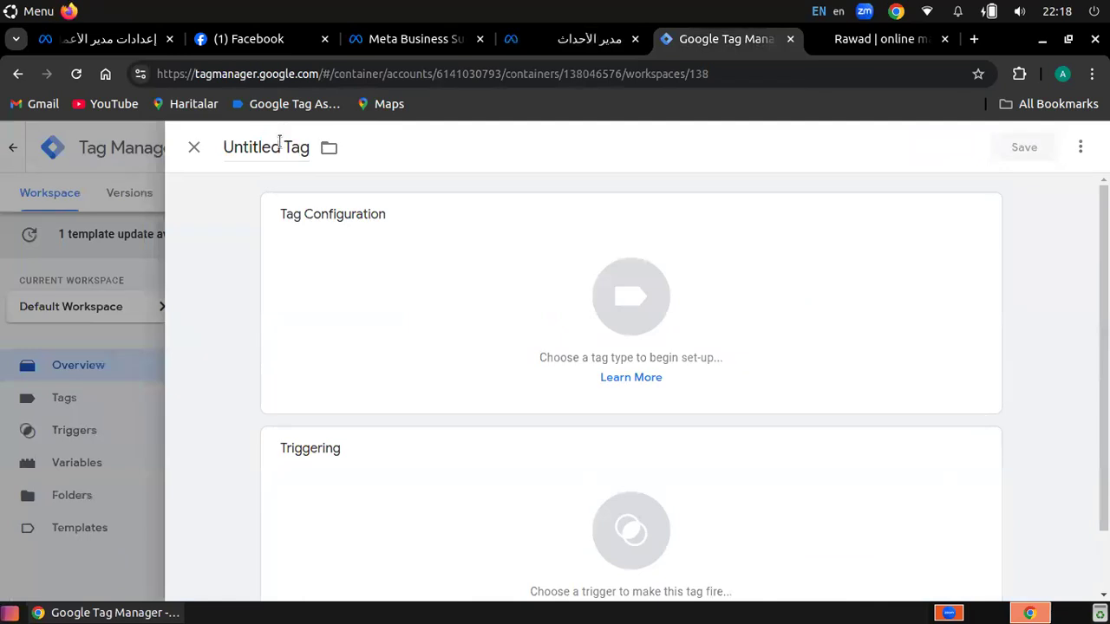
pyautogui.click(280, 146)
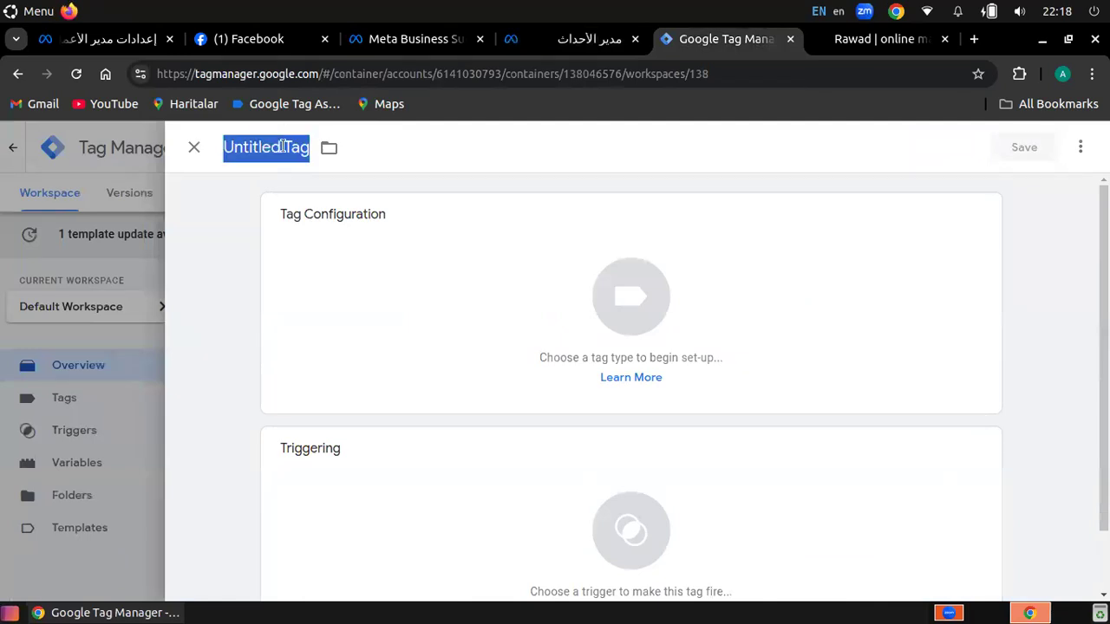
pyautogui.write('Faceb')
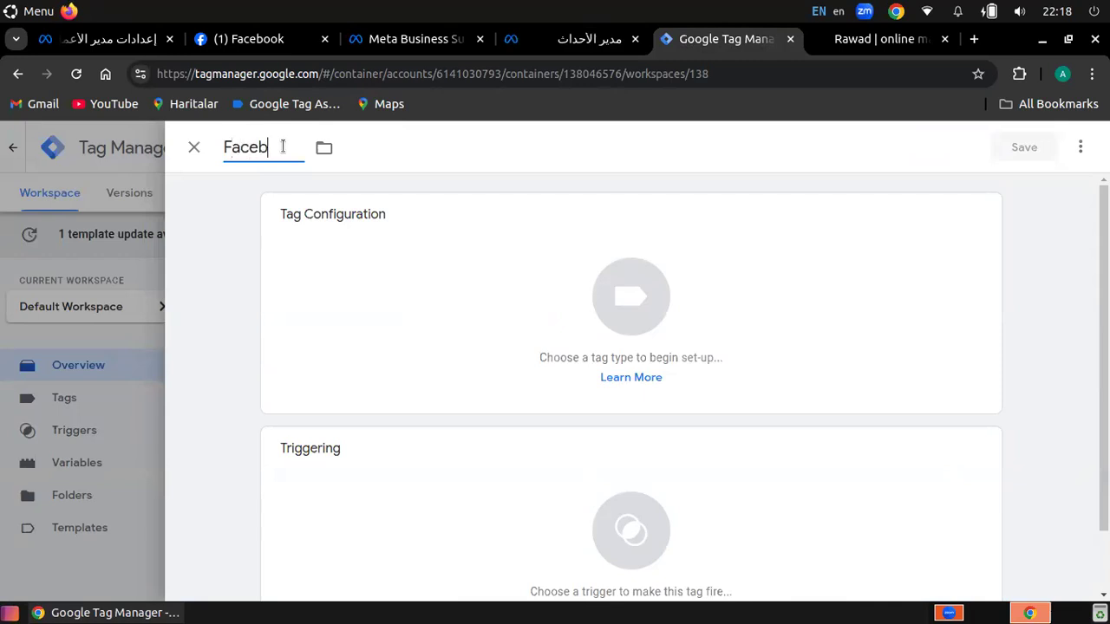
pyautogui.press('BackSpace')
pyautogui.press('BackSpace')
pyautogui.press('BackSpace')
pyautogui.press('BackSpace')
pyautogui.press('BackSpace')
pyautogui.write('Meta')
pyautogui.click(586, 49)
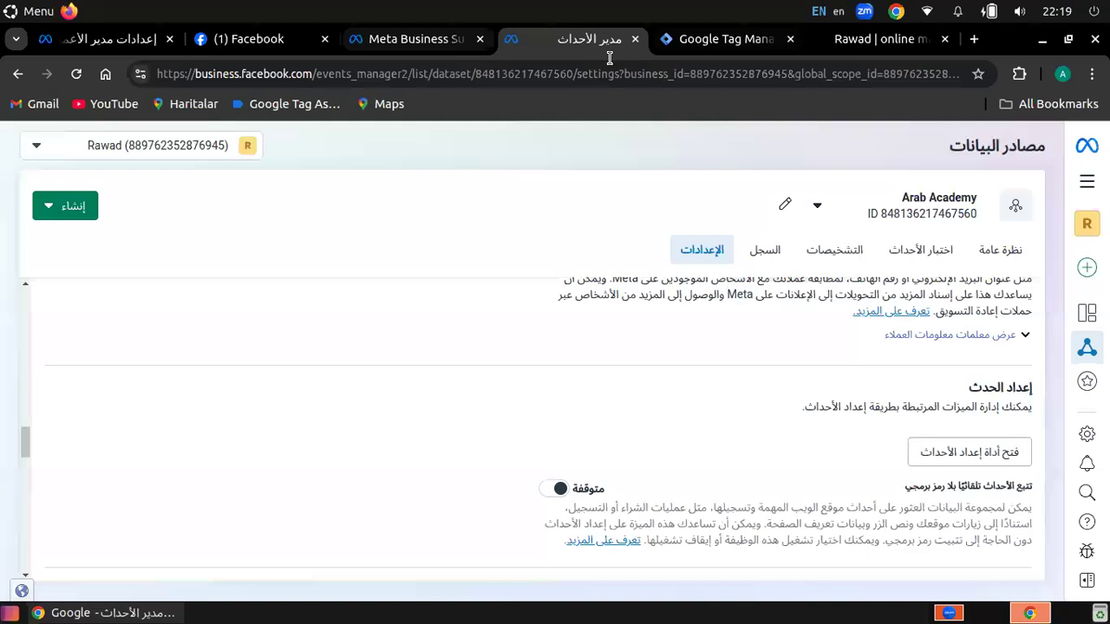
pyautogui.hotkey('ctrl', 'Tab')
pyautogui.click(273, 142)
pyautogui.write('Meta Arab Academy')
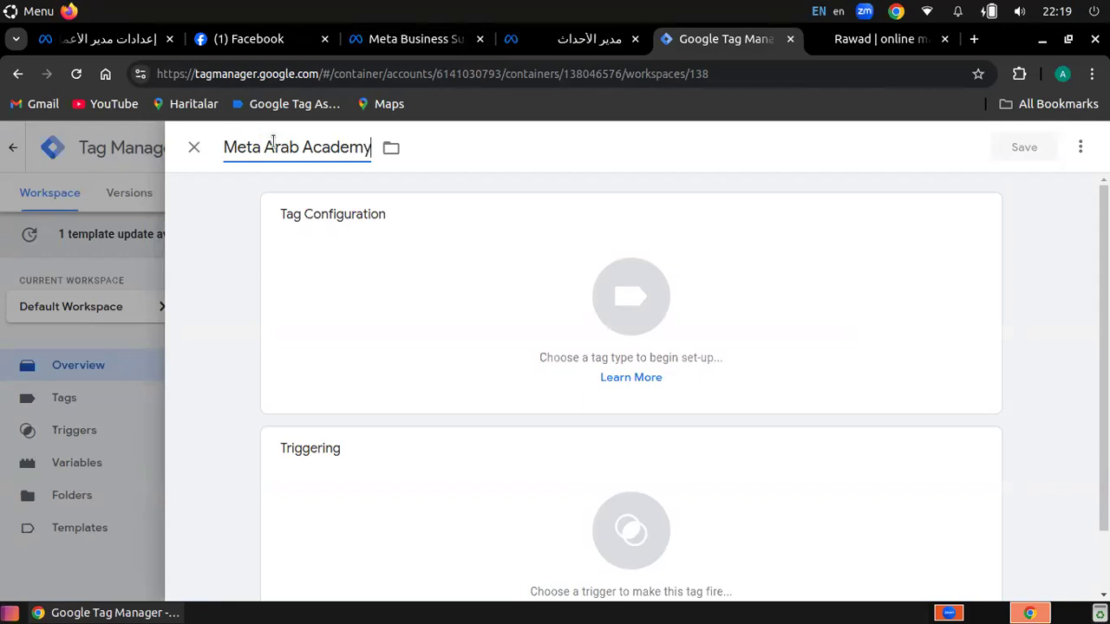
# Step: Look through the built-in tag types available for the Meta Arab Academy tag
pyautogui.click(634, 308)
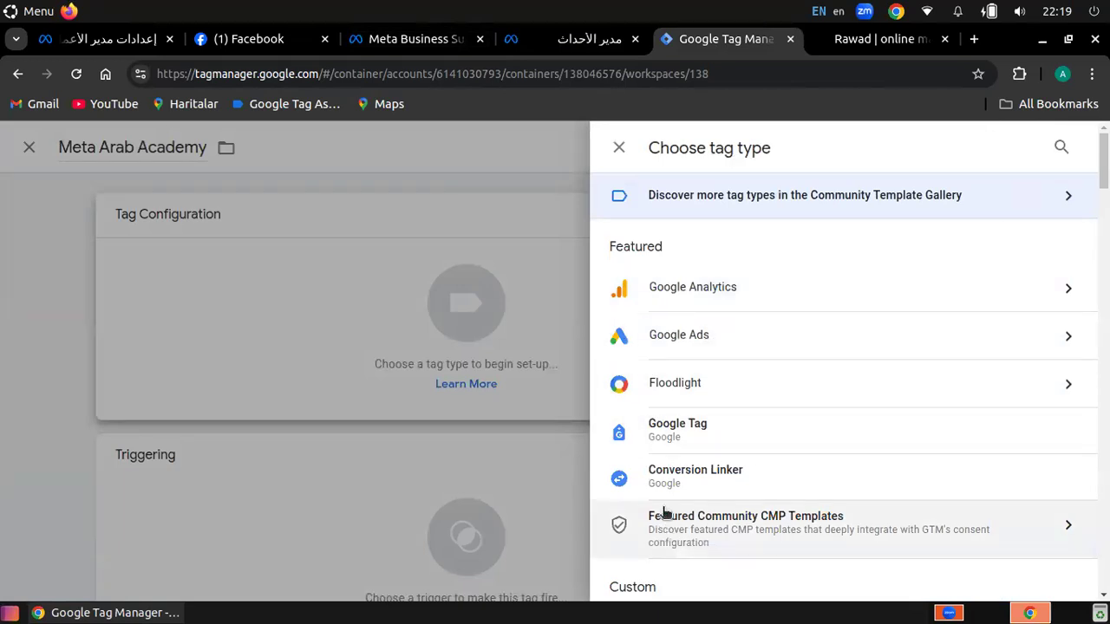
pyautogui.scroll(-20, 659, 434)
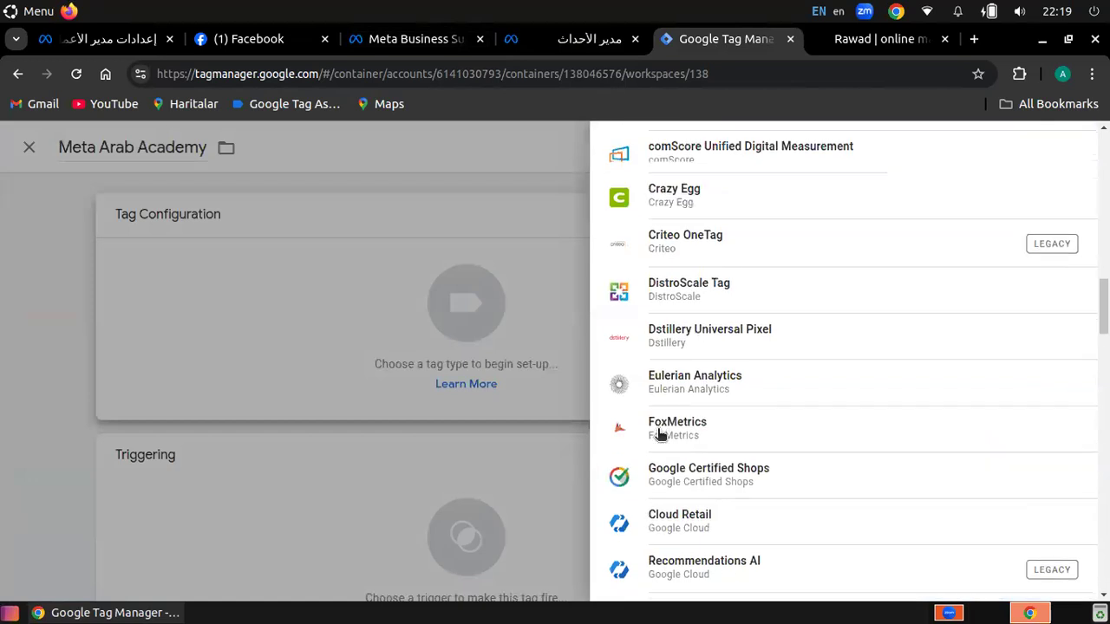
pyautogui.scroll(-8, 660, 434)
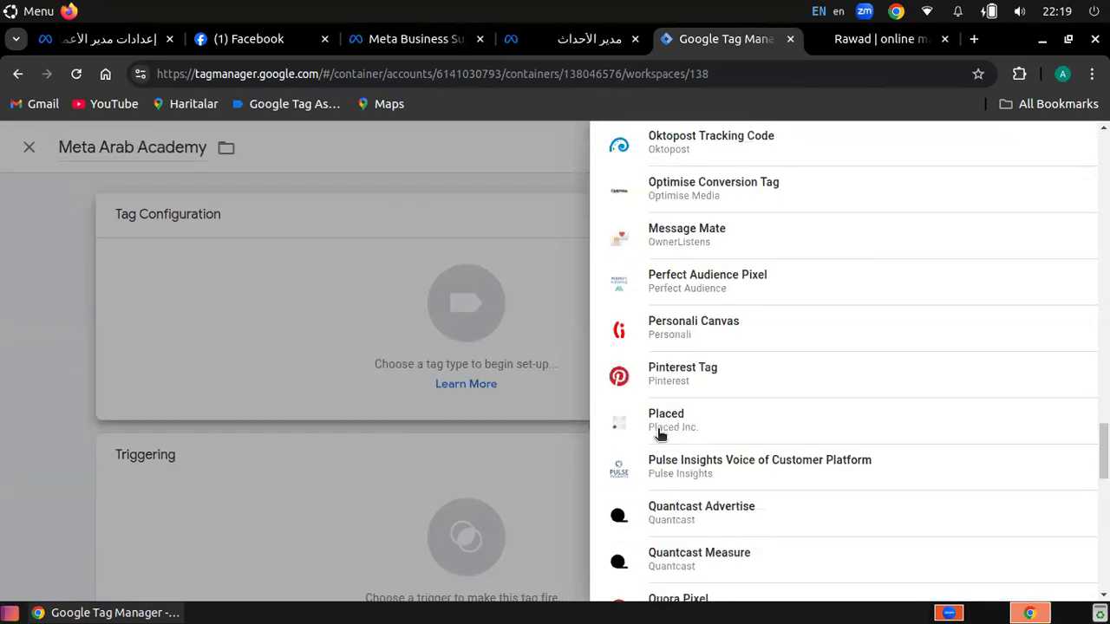
pyautogui.scroll(8, 659, 434)
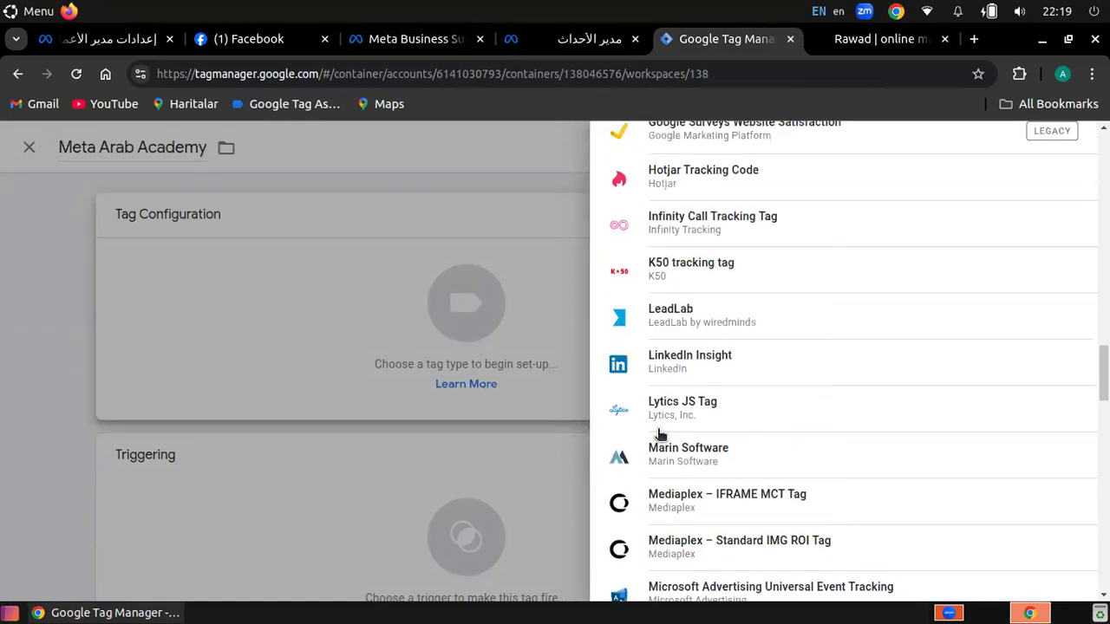
pyautogui.scroll(2, 659, 434)
pyautogui.scroll(-8, 659, 434)
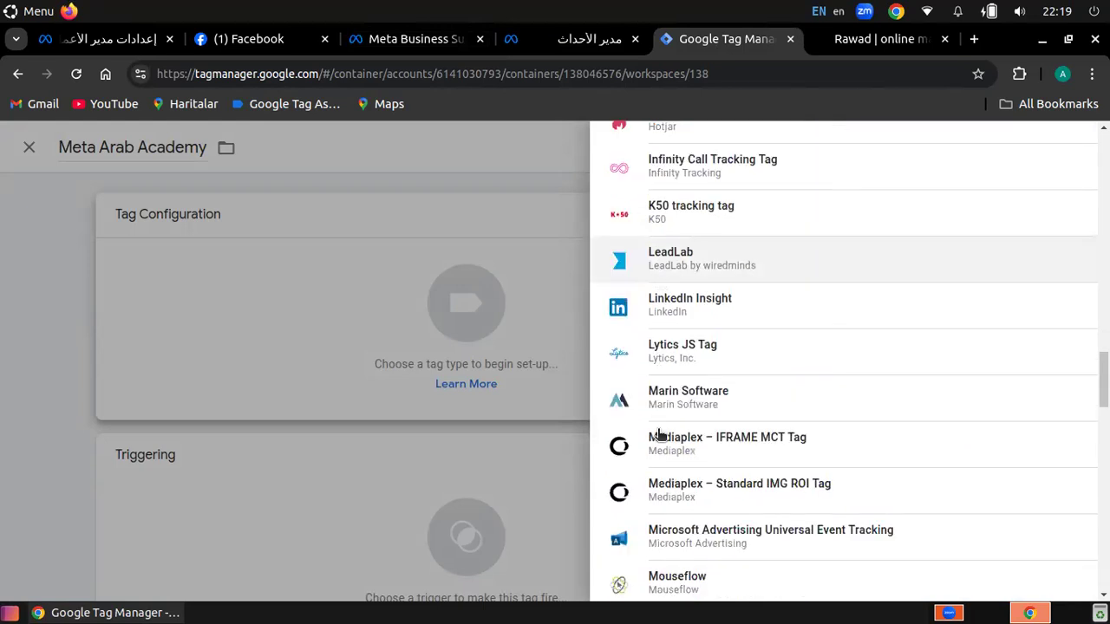
pyautogui.scroll(-3, 660, 434)
pyautogui.scroll(5, 659, 434)
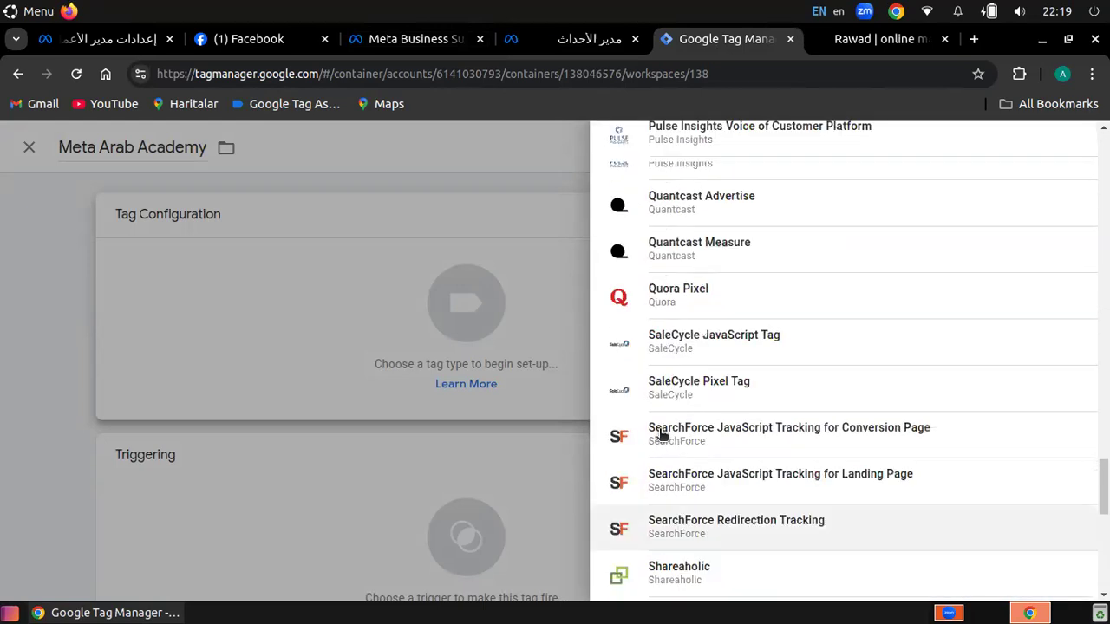
pyautogui.scroll(4, 659, 436)
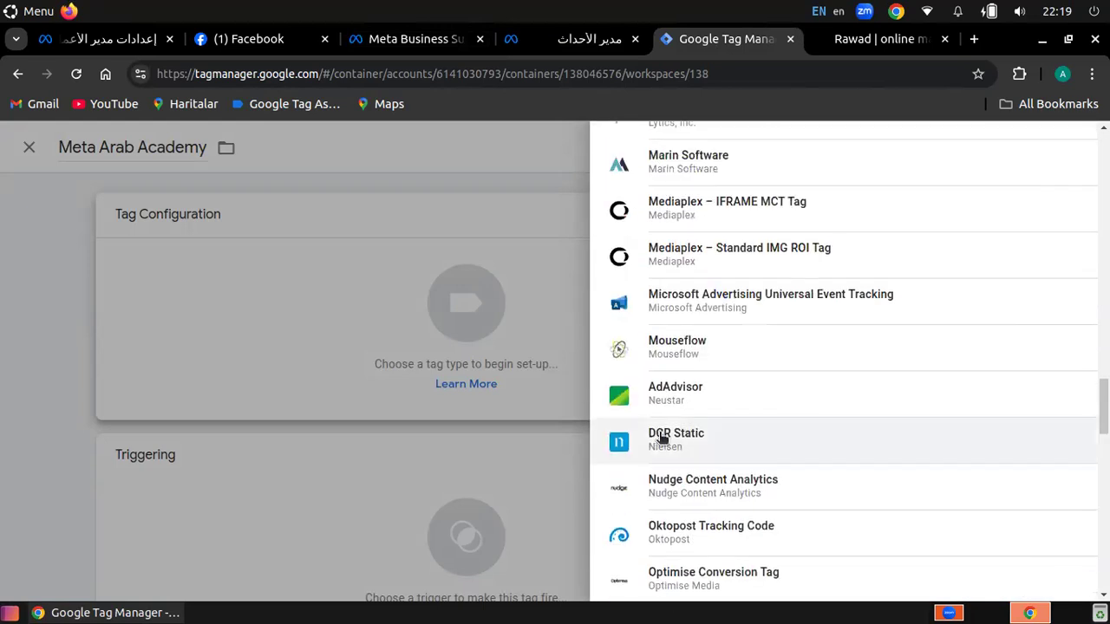
pyautogui.scroll(15, 685, 260)
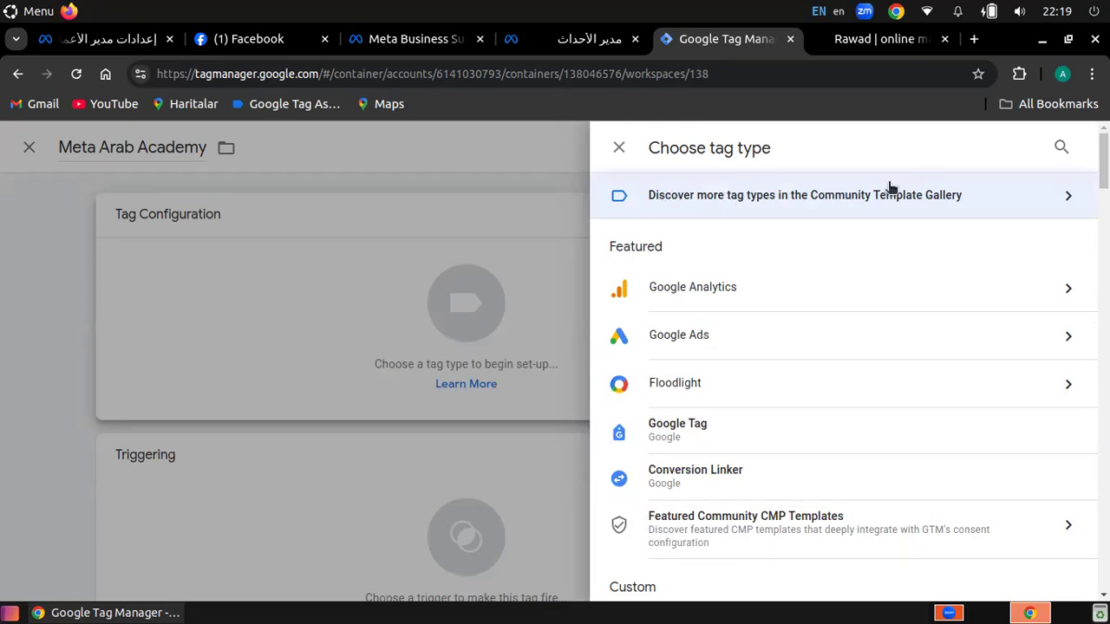
# Step: Open the Community Template Gallery for more tag types and search it for facebook
pyautogui.click(804, 185)
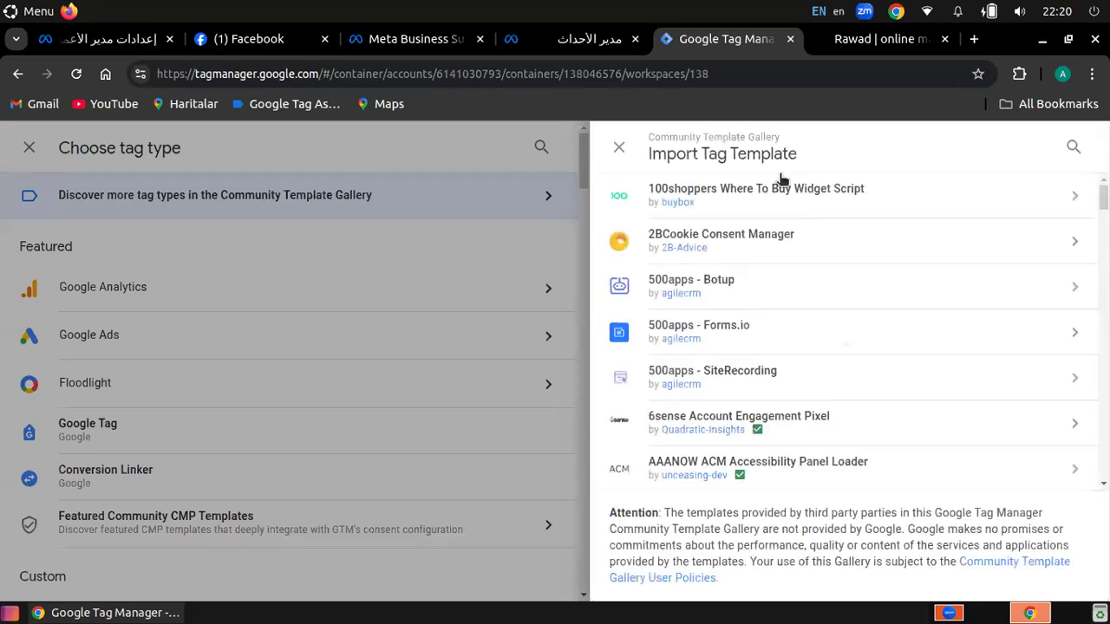
pyautogui.click(1073, 149)
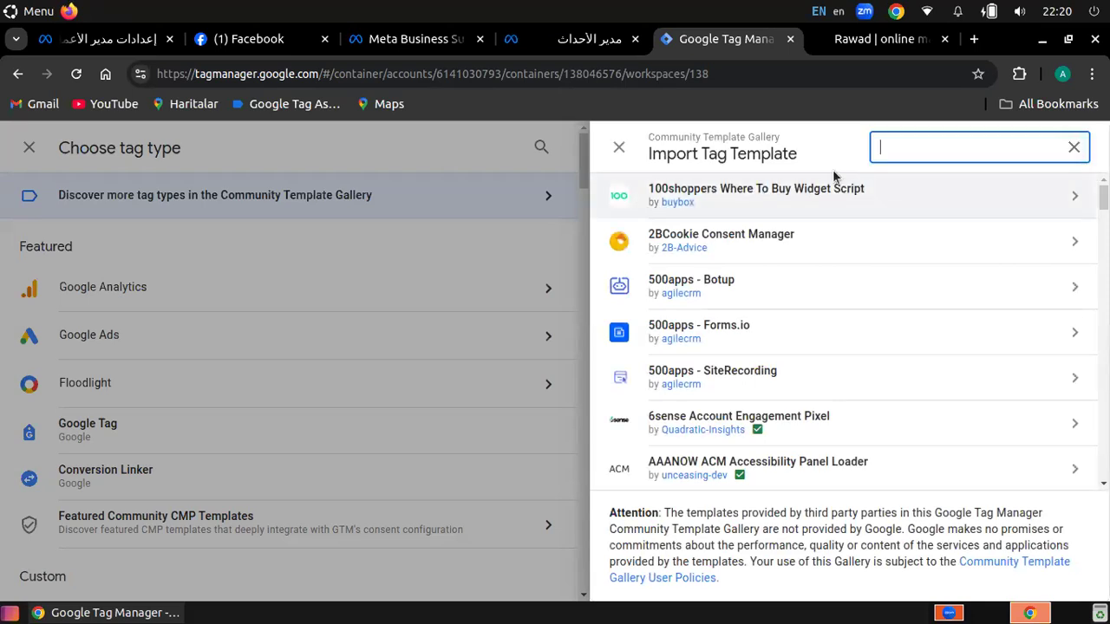
pyautogui.write('fa')
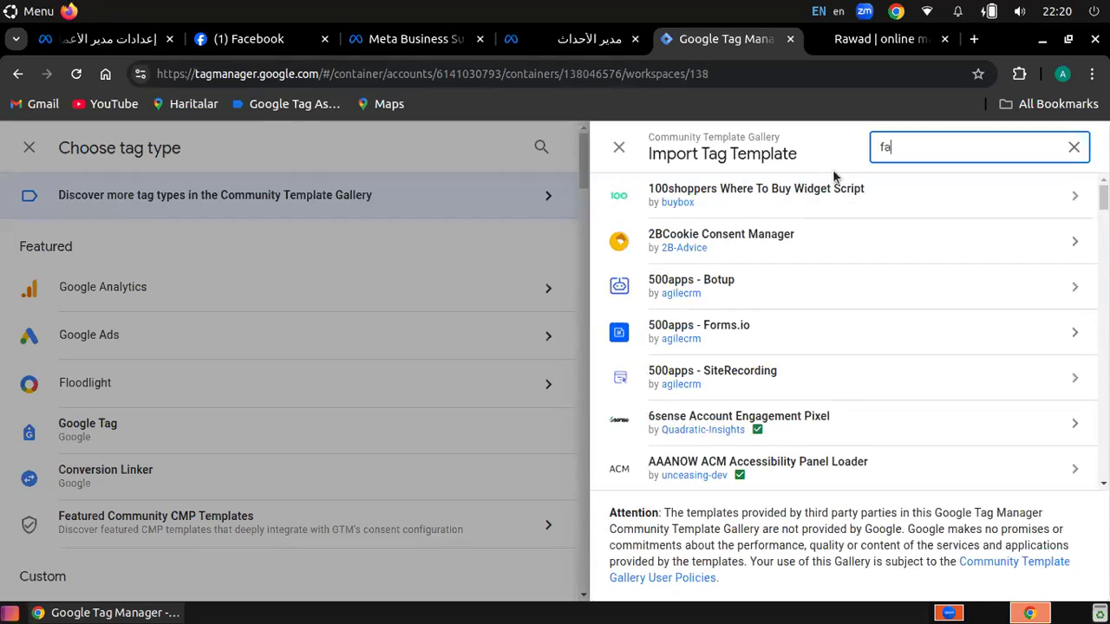
pyautogui.write('cebook')
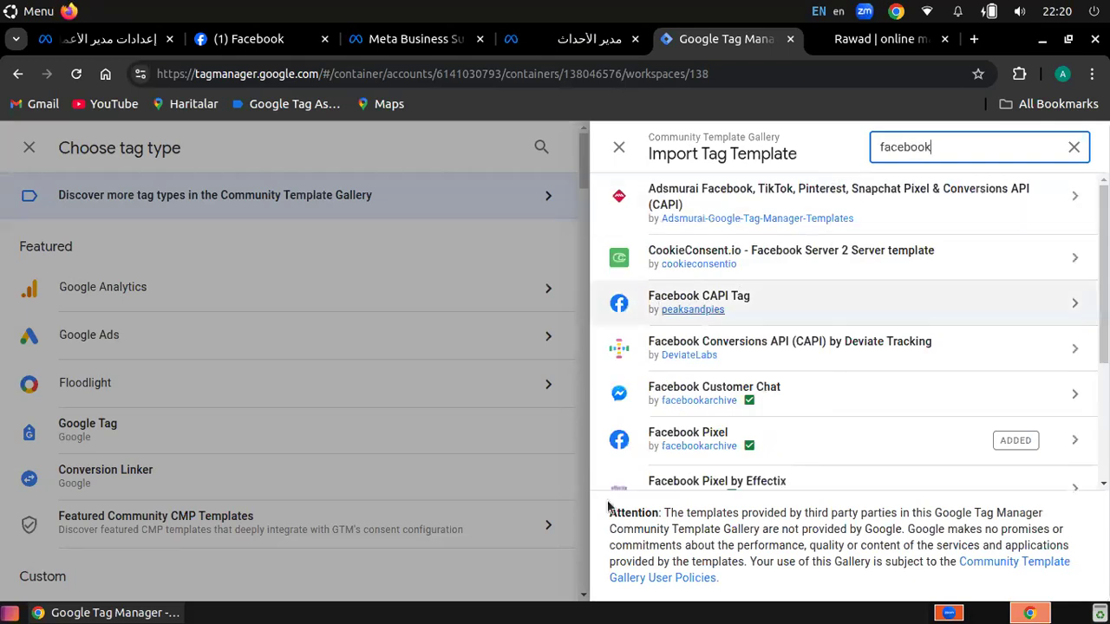
# Step: Examine the details of the Facebook Pixel template by facebookarchive, and close the Community Template Gallery
pyautogui.click(708, 434)
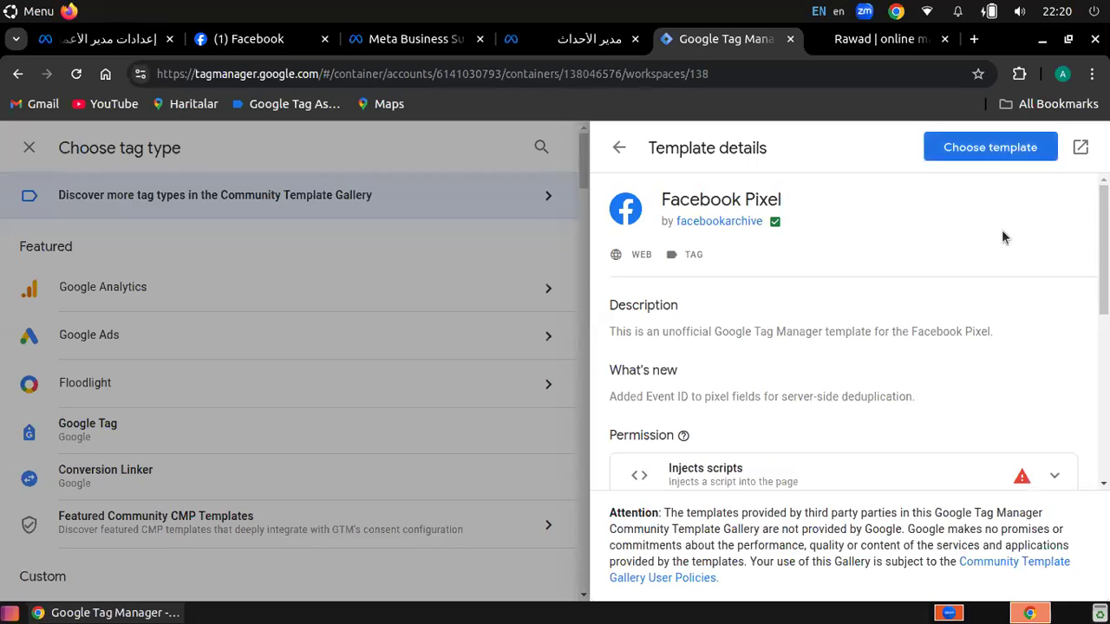
pyautogui.click(621, 150)
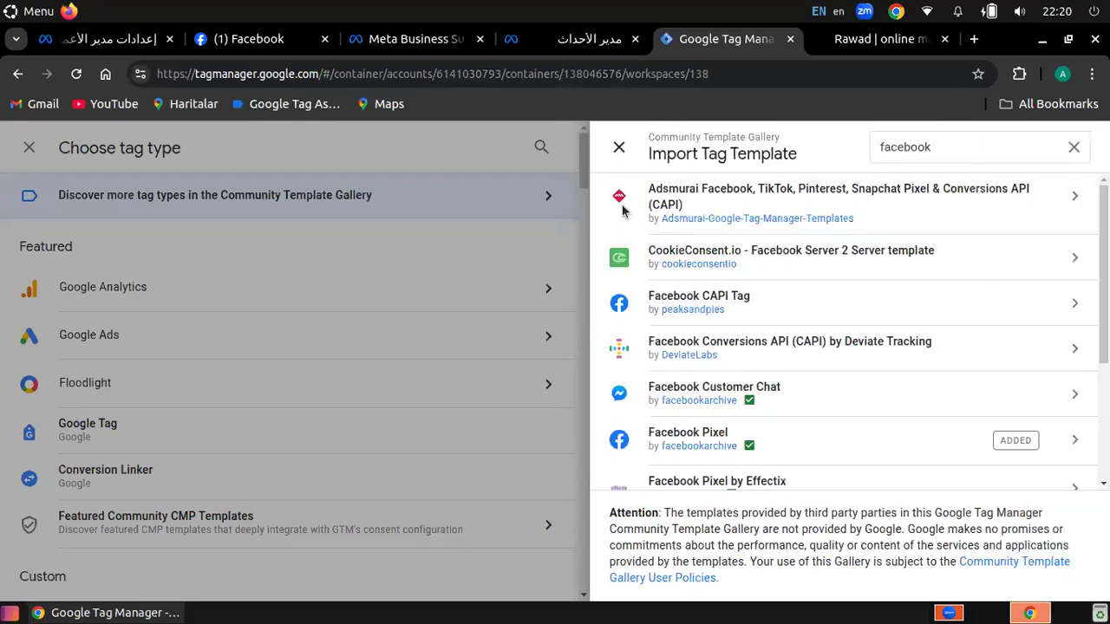
pyautogui.press('Escape')
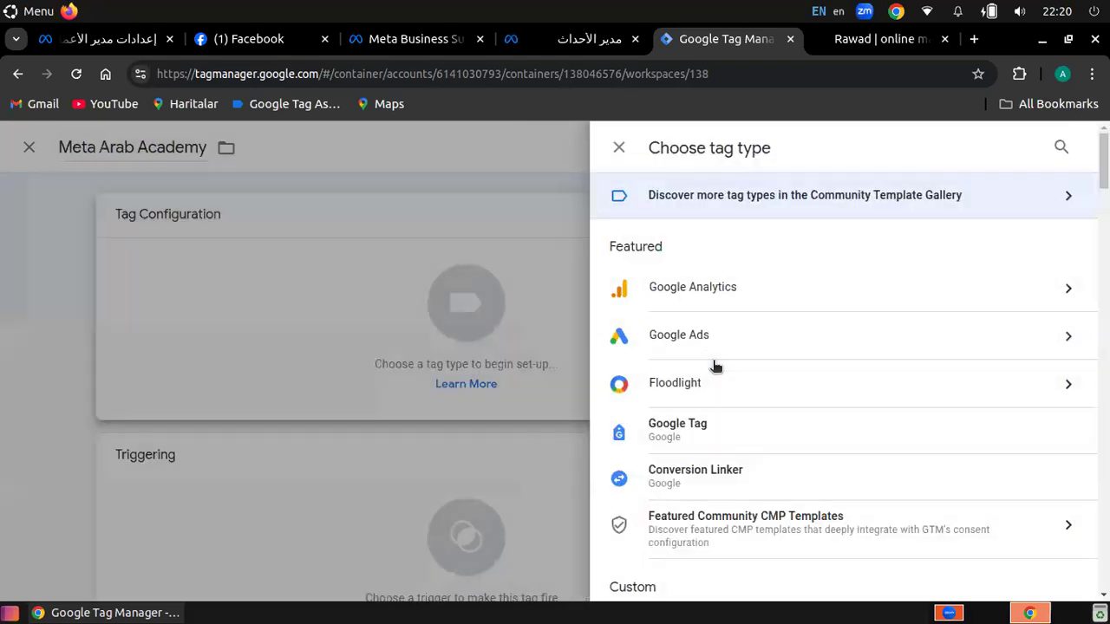
# Step: Choose Facebook Pixel by facebookarchive from the custom tag types as the Meta Arab Academy tag's type
pyautogui.scroll(-3, 713, 402)
pyautogui.scroll(1, 658, 426)
pyautogui.scroll(-1, 714, 421)
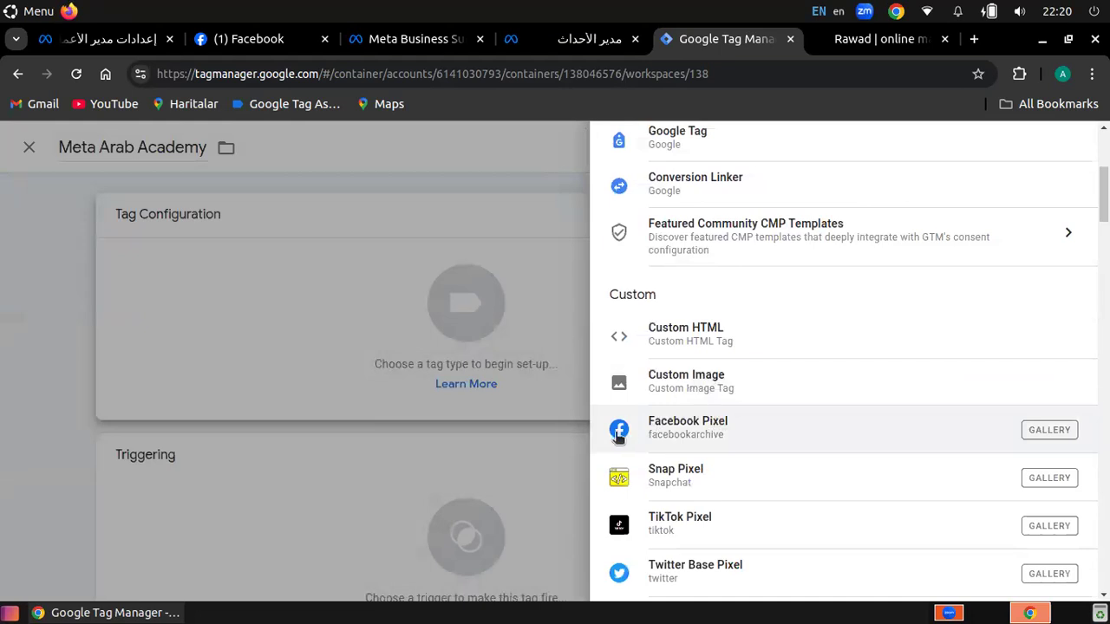
pyautogui.click(701, 427)
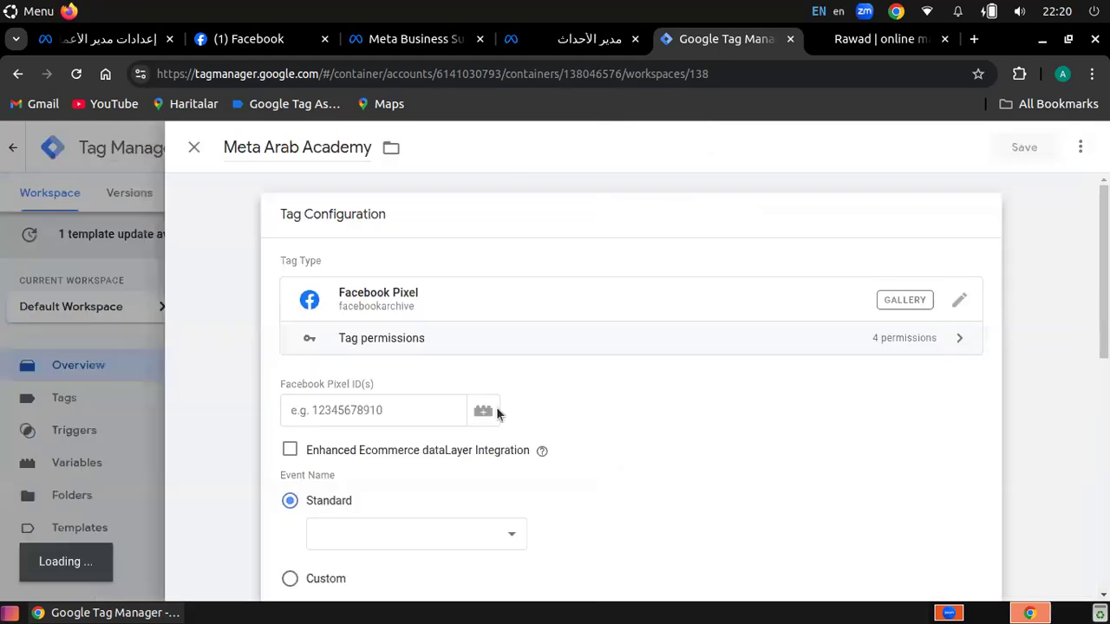
# Step: Look up the Arab Academy data set ID in Meta Events Manager and enter it as the Facebook Pixel ID in Google Tag Manager
pyautogui.click(341, 390)
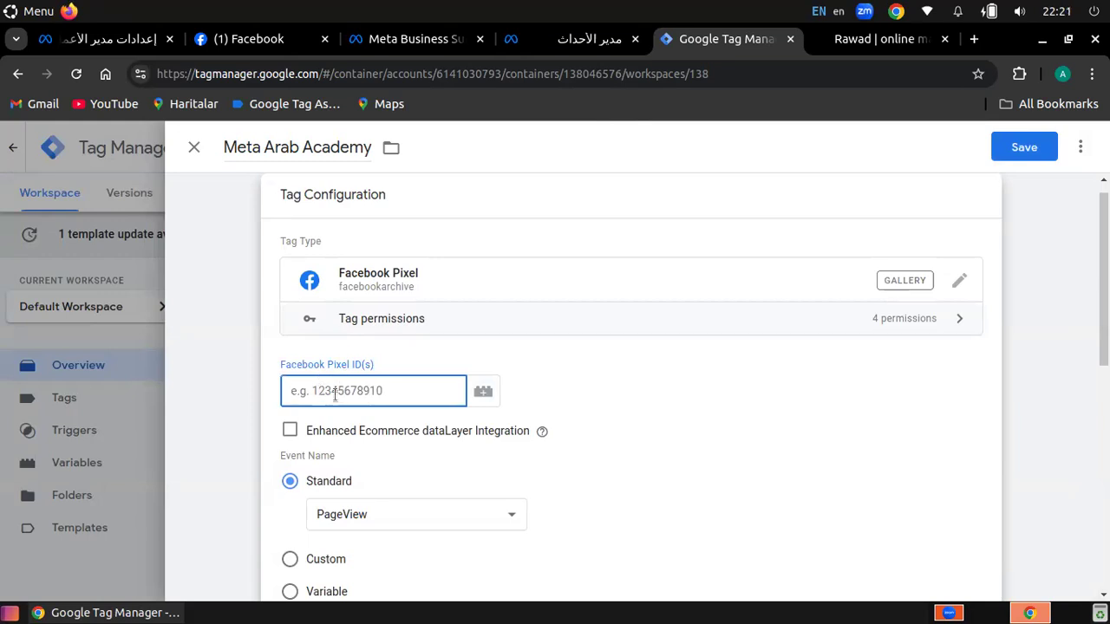
pyautogui.click(566, 47)
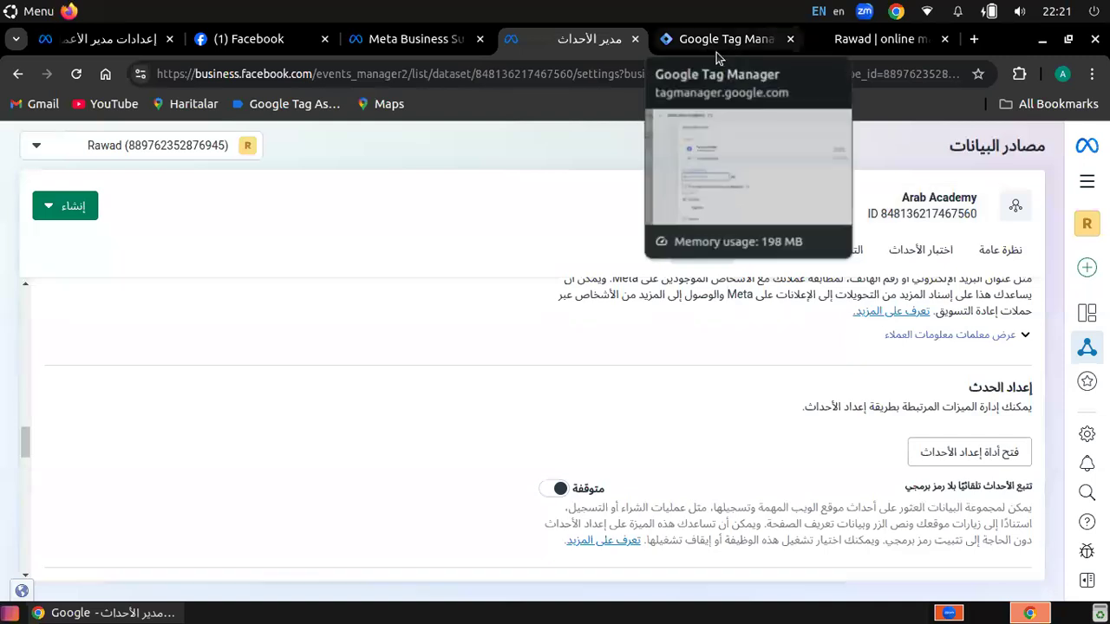
pyautogui.hotkey('ctrl', 'Tab')
pyautogui.write('8481')
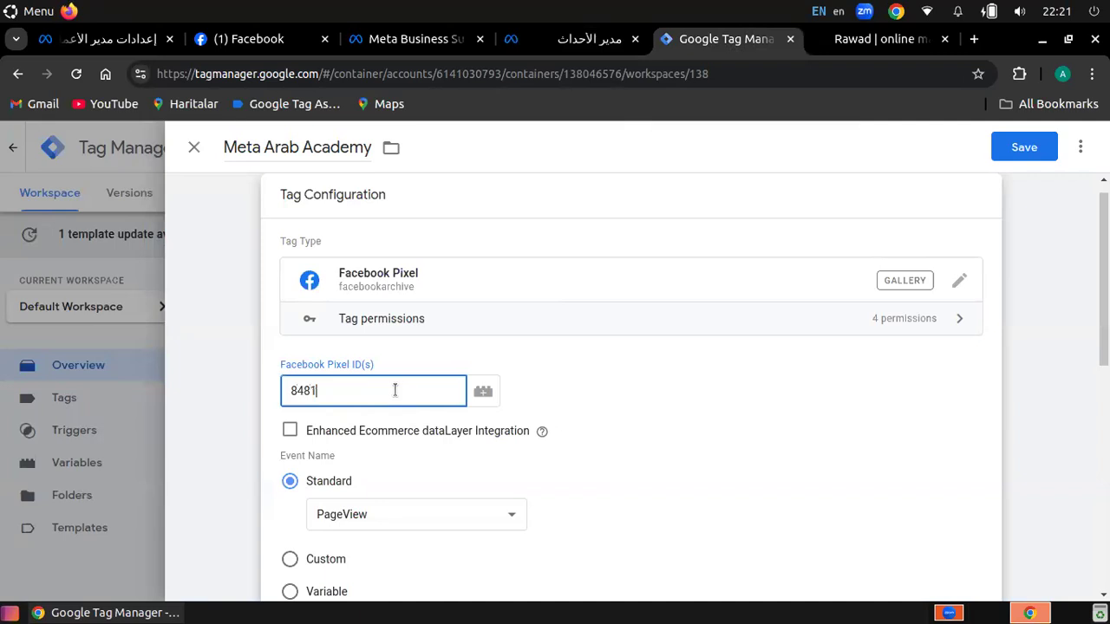
pyautogui.click(598, 49)
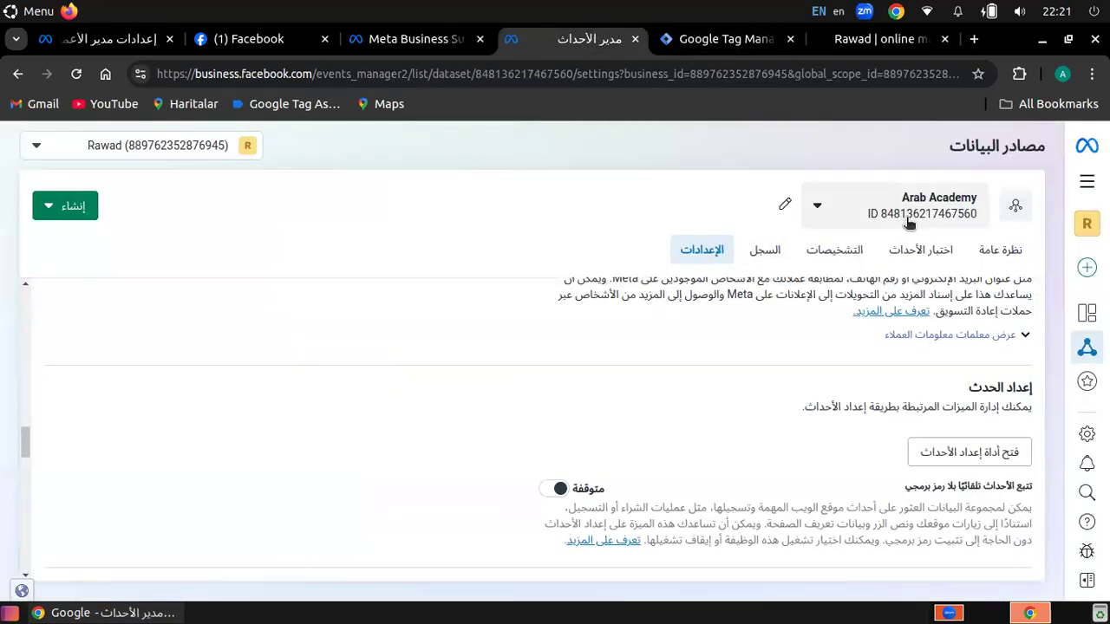
pyautogui.click(460, 41)
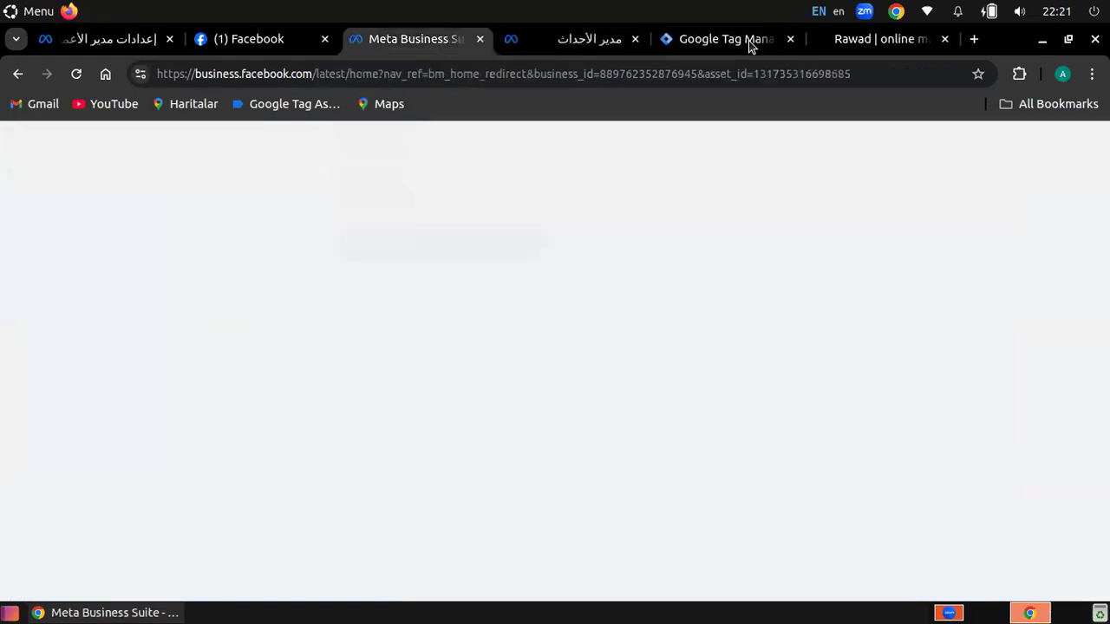
pyautogui.click(751, 46)
pyautogui.click(333, 391)
pyautogui.write('84813621')
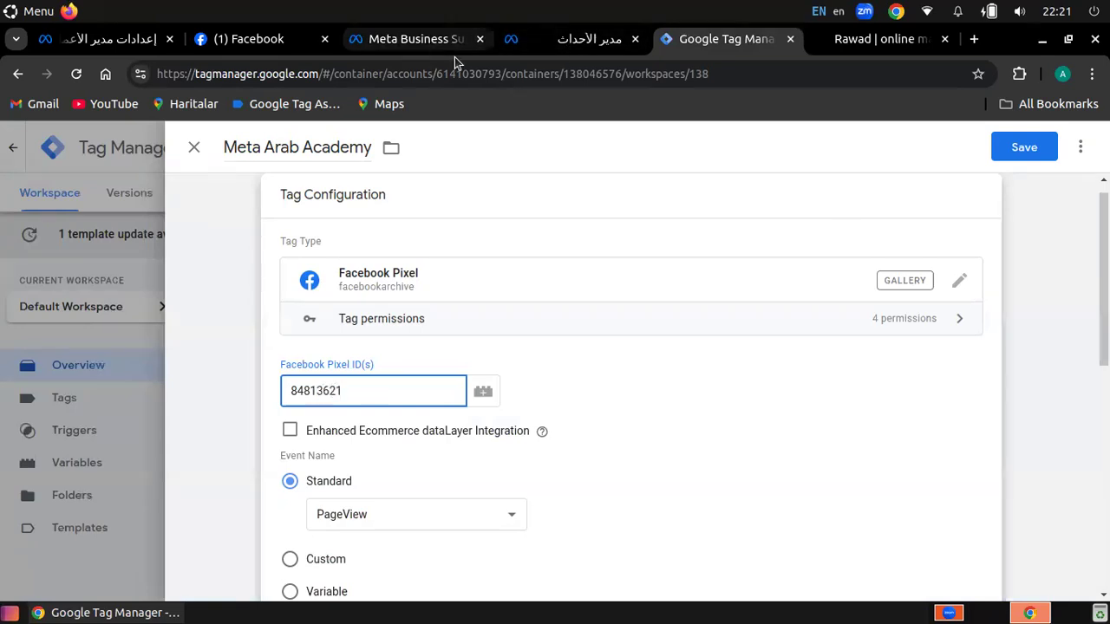
pyautogui.click(430, 43)
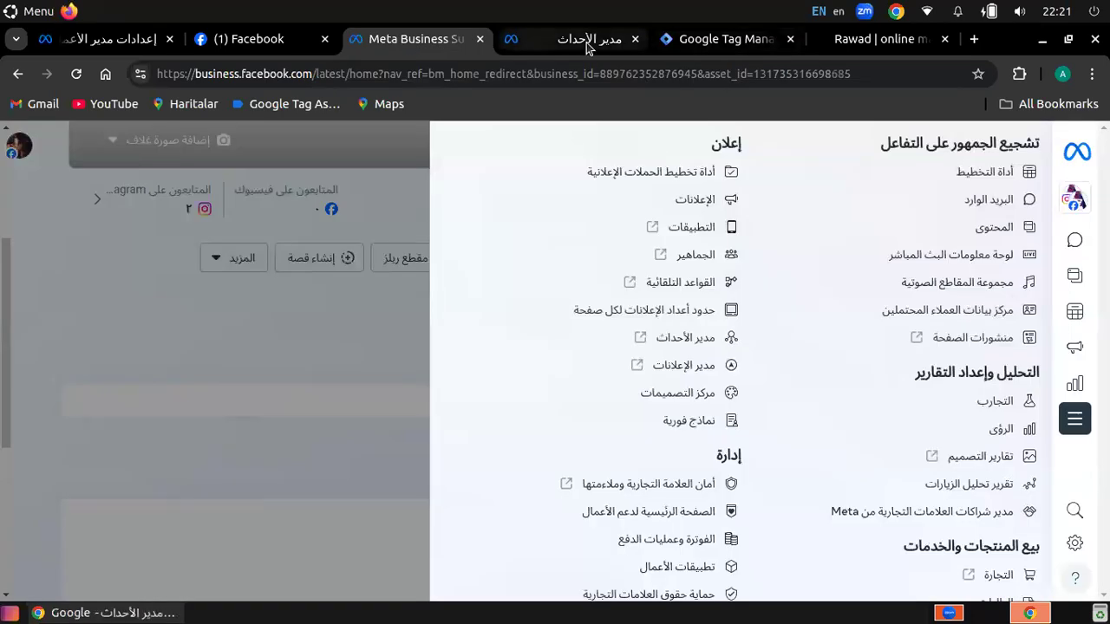
pyautogui.hotkey('ctrl', 'Tab')
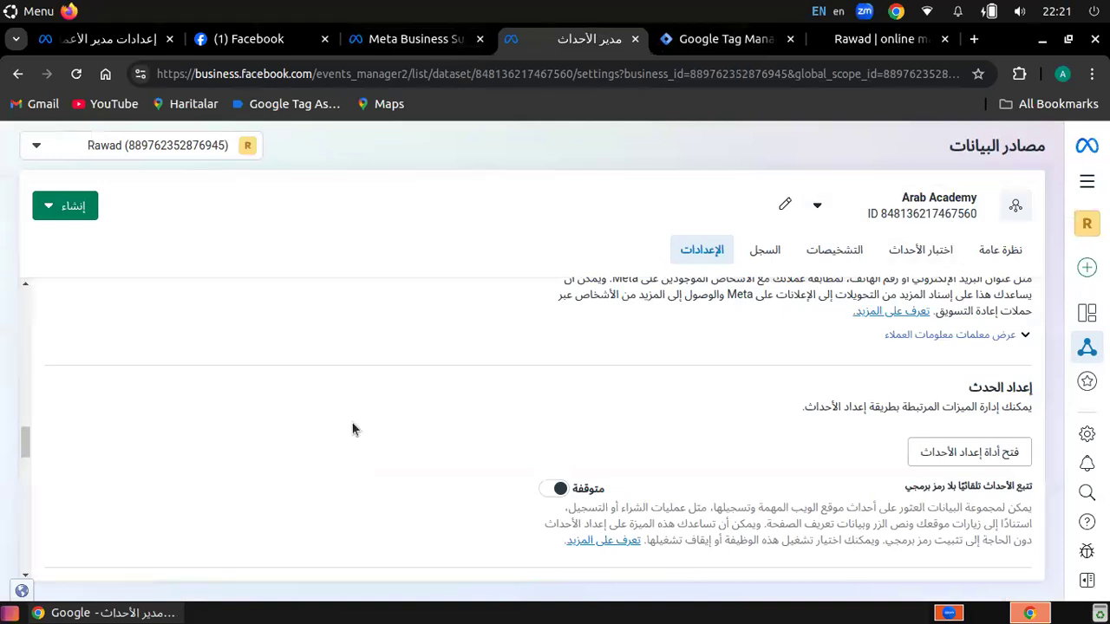
pyautogui.hotkey('ctrl', 'Tab')
pyautogui.write('74')
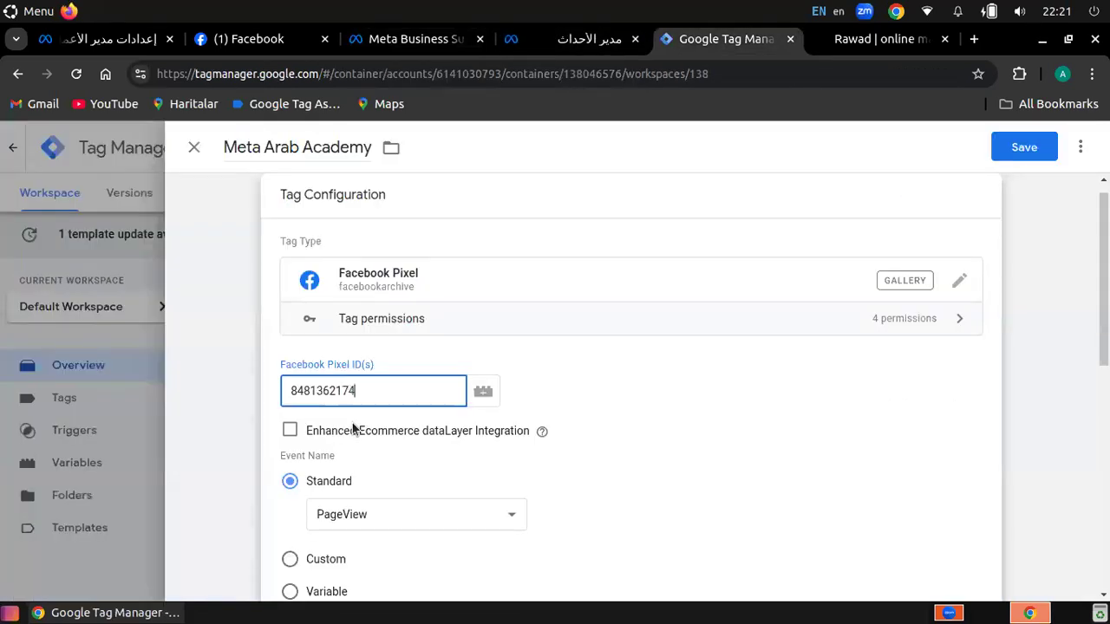
pyautogui.write('67')
pyautogui.hotkey('ctrl', 'shift', 'Tab')
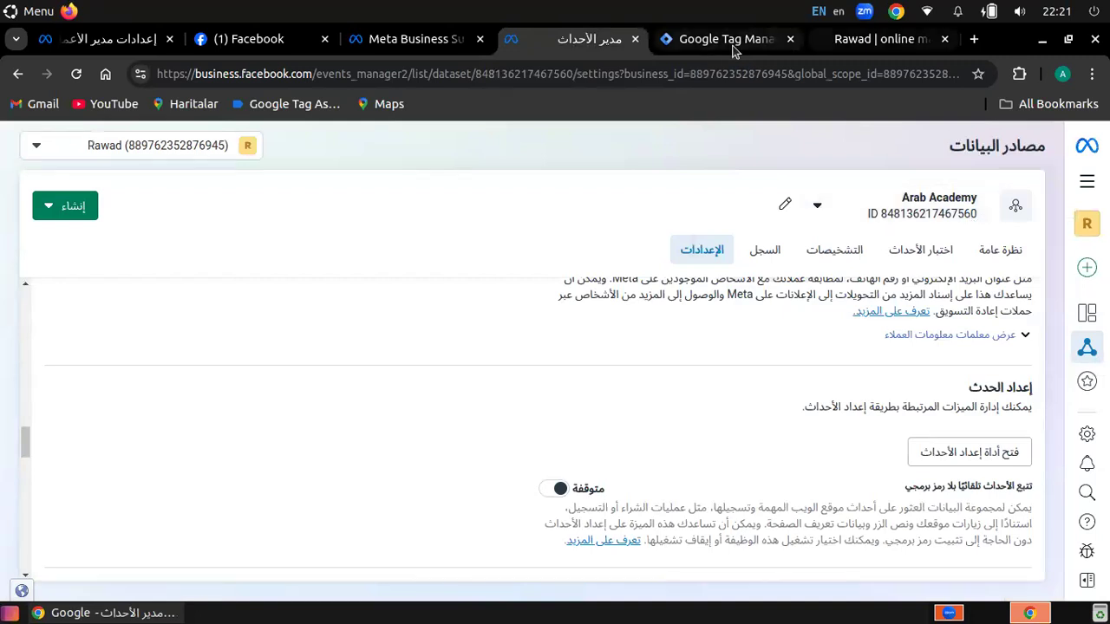
pyautogui.hotkey('ctrl', 'Tab')
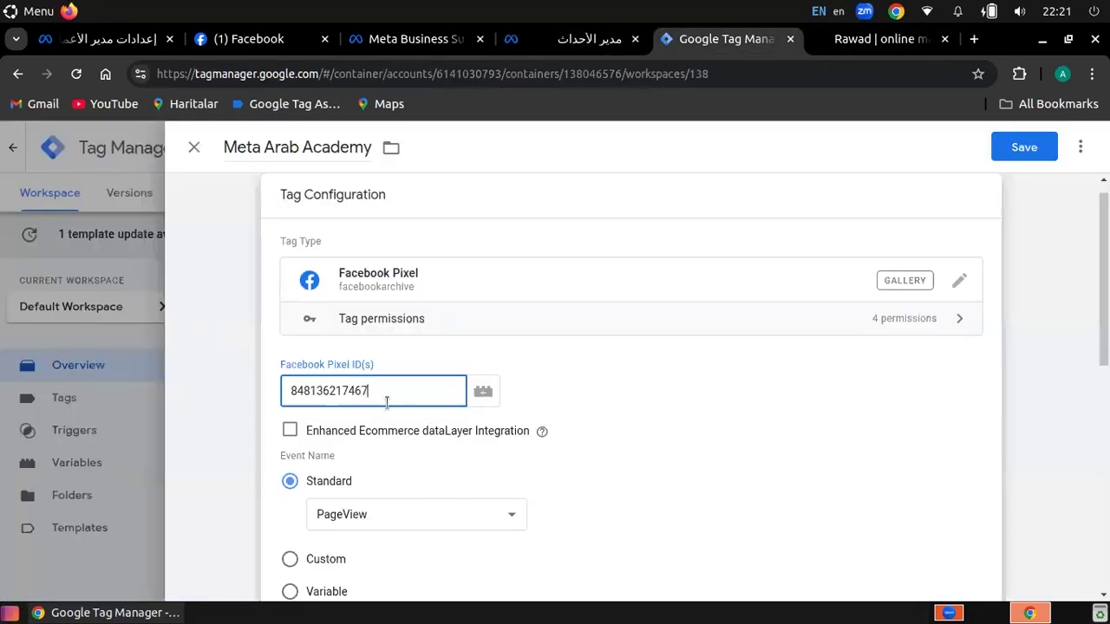
pyautogui.write('560')
# Step: Look through the standard event names available for the pixel tag, keeping PageView selected
pyautogui.scroll(-3, 386, 407)
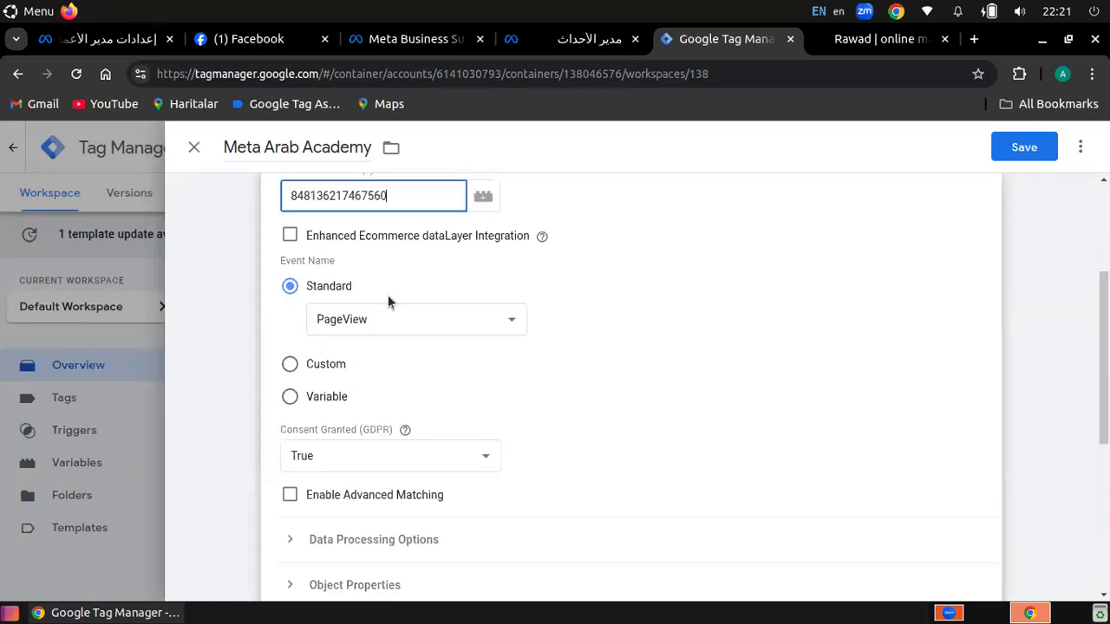
pyautogui.click(366, 323)
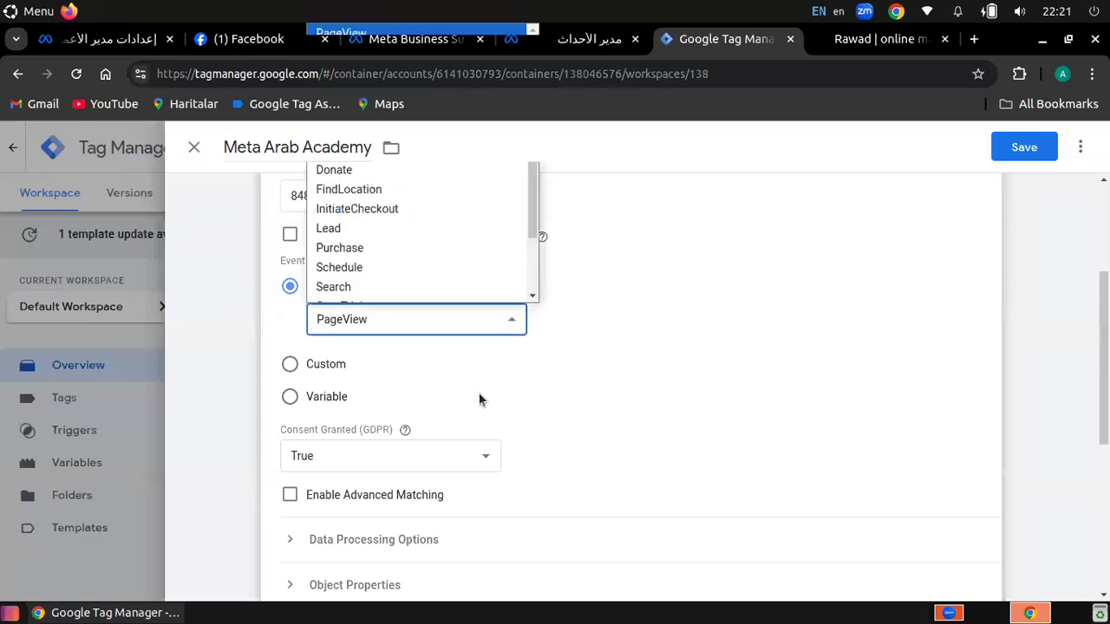
pyautogui.click(337, 346)
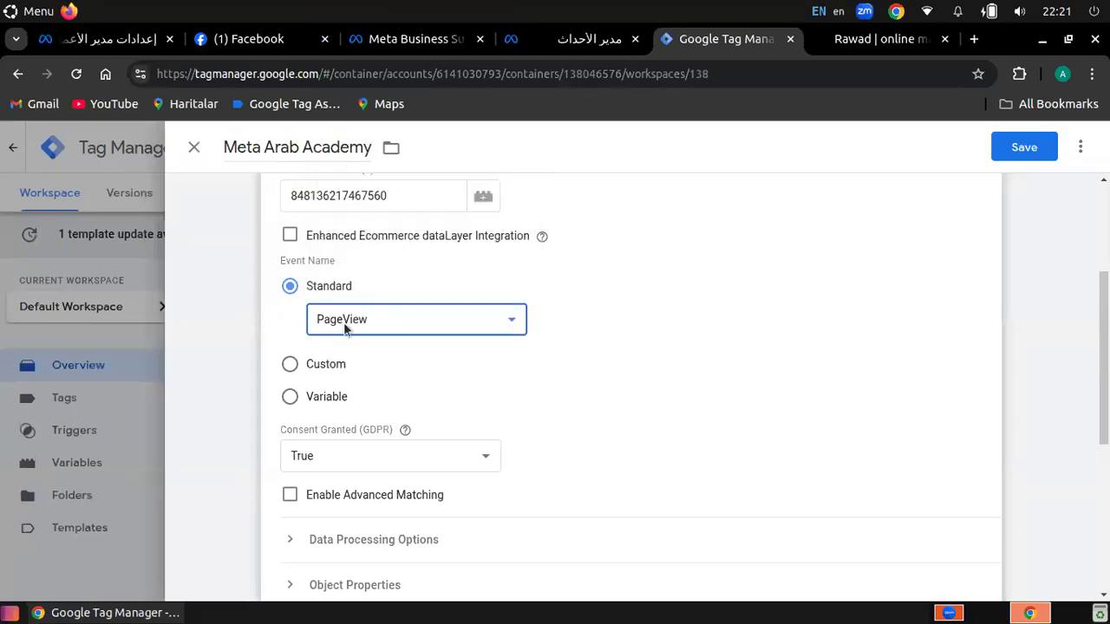
pyautogui.click(344, 323)
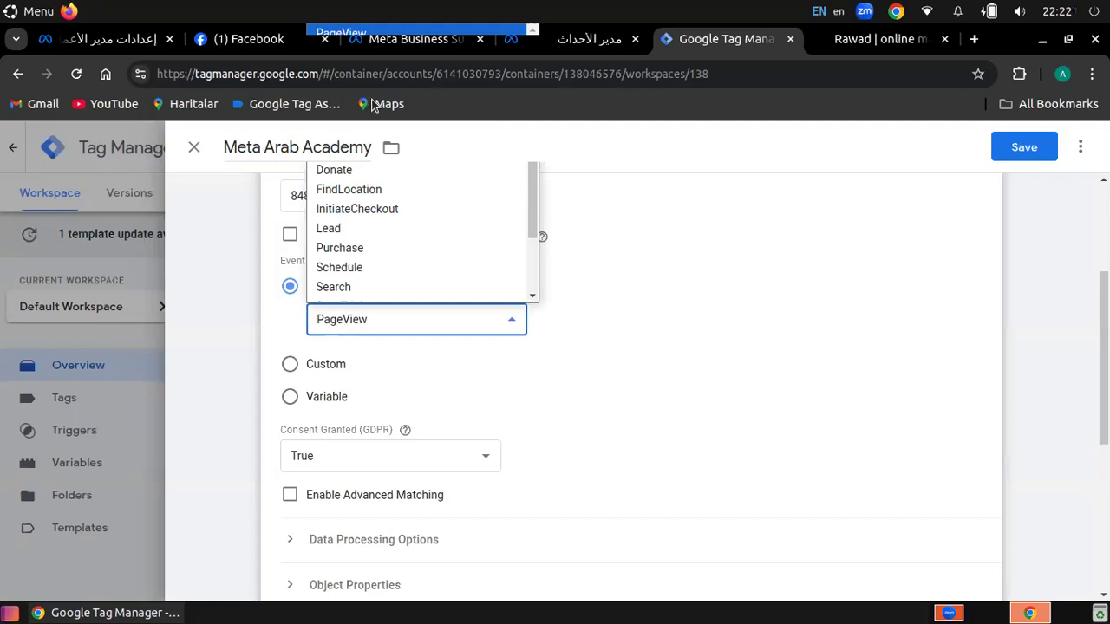
pyautogui.scroll(-2, 400, 183)
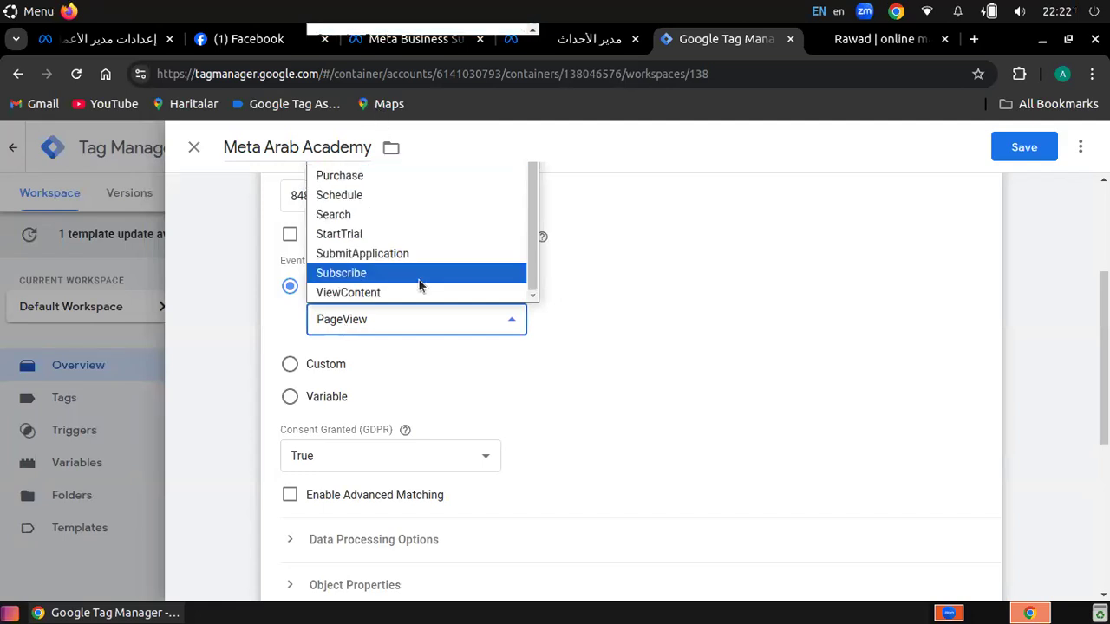
pyautogui.scroll(2, 418, 285)
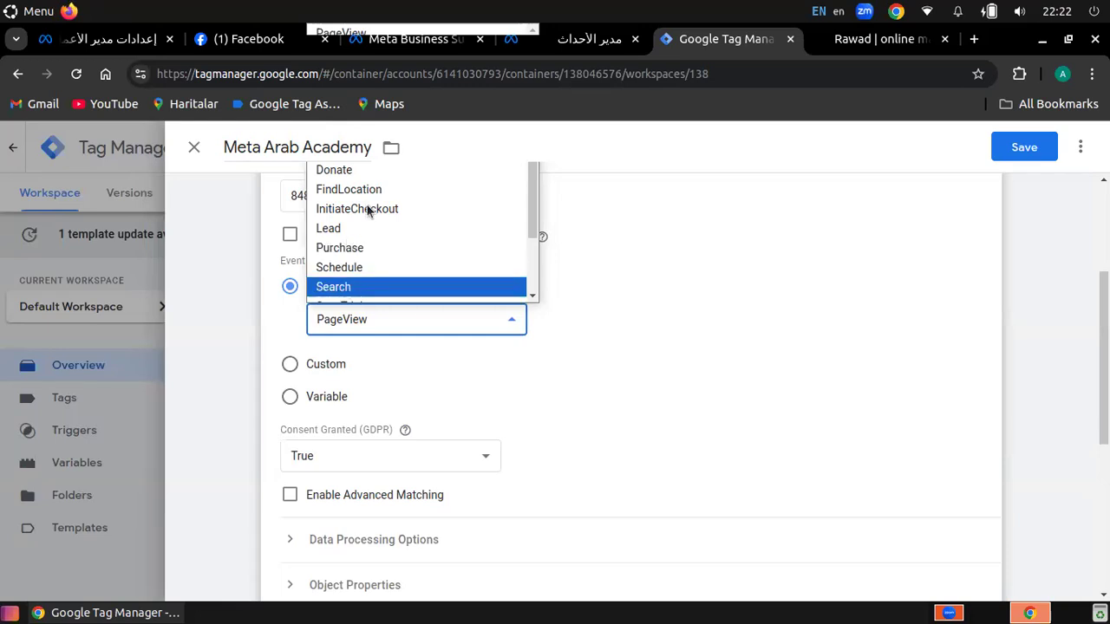
pyautogui.scroll(-2, 378, 225)
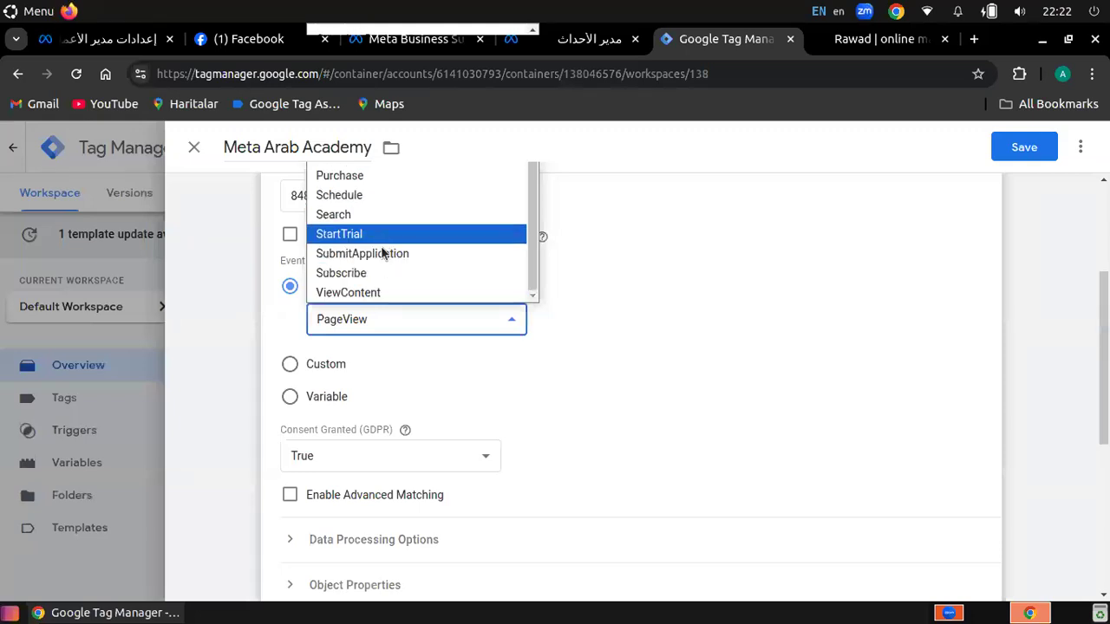
pyautogui.scroll(2, 382, 249)
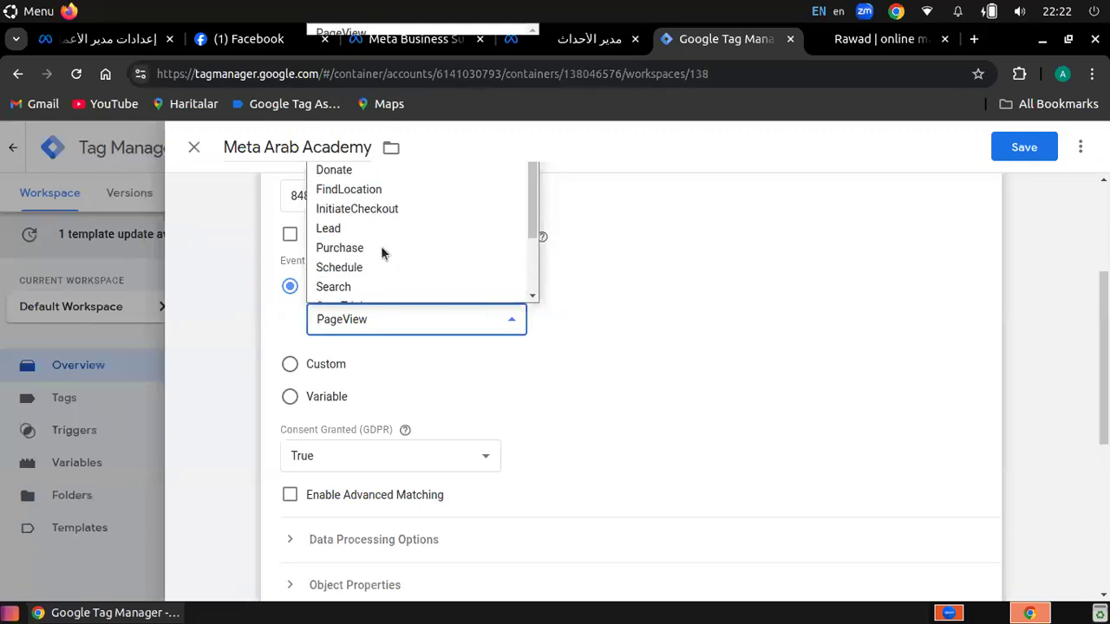
pyautogui.click(412, 407)
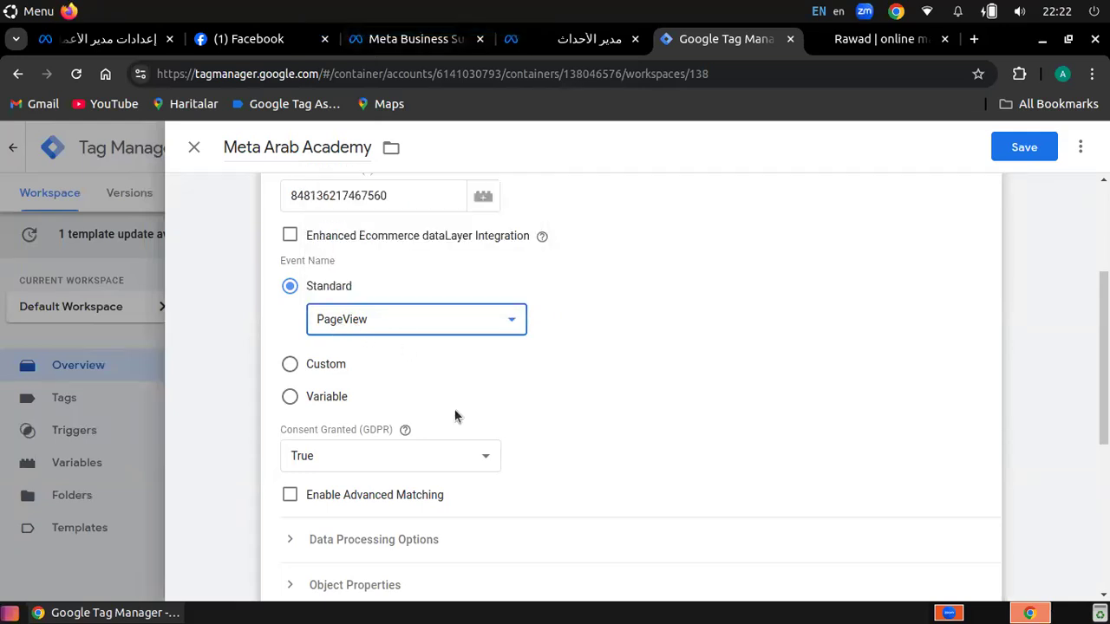
# Step: Add All Pages as the firing trigger of the Meta Arab Academy tag, and save the tag
pyautogui.scroll(-5, 454, 416)
pyautogui.scroll(-2, 312, 399)
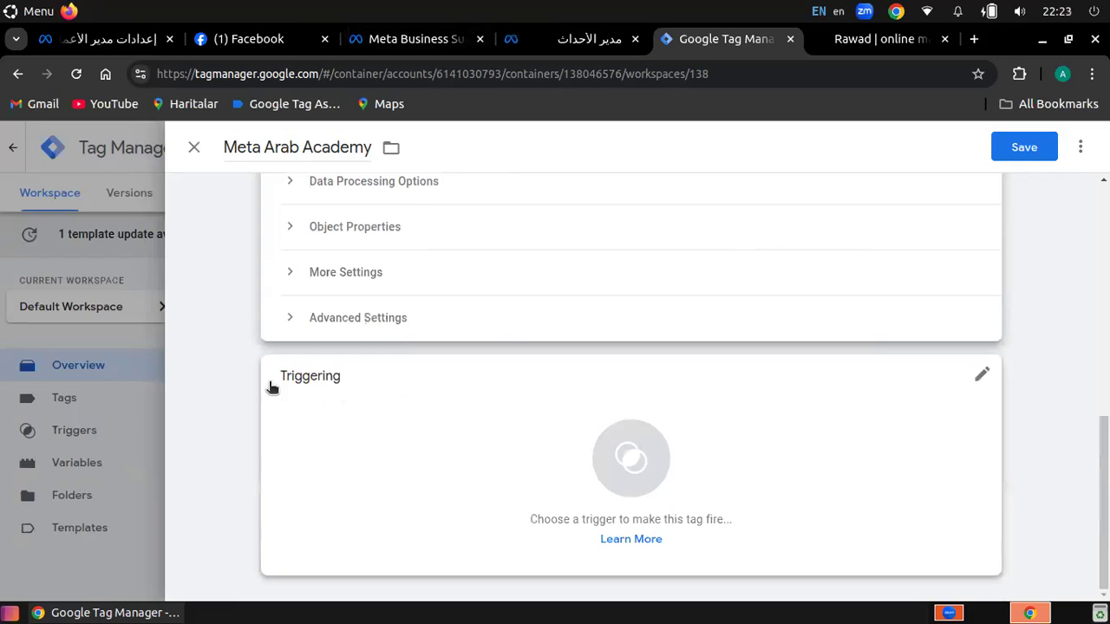
pyautogui.click(654, 504)
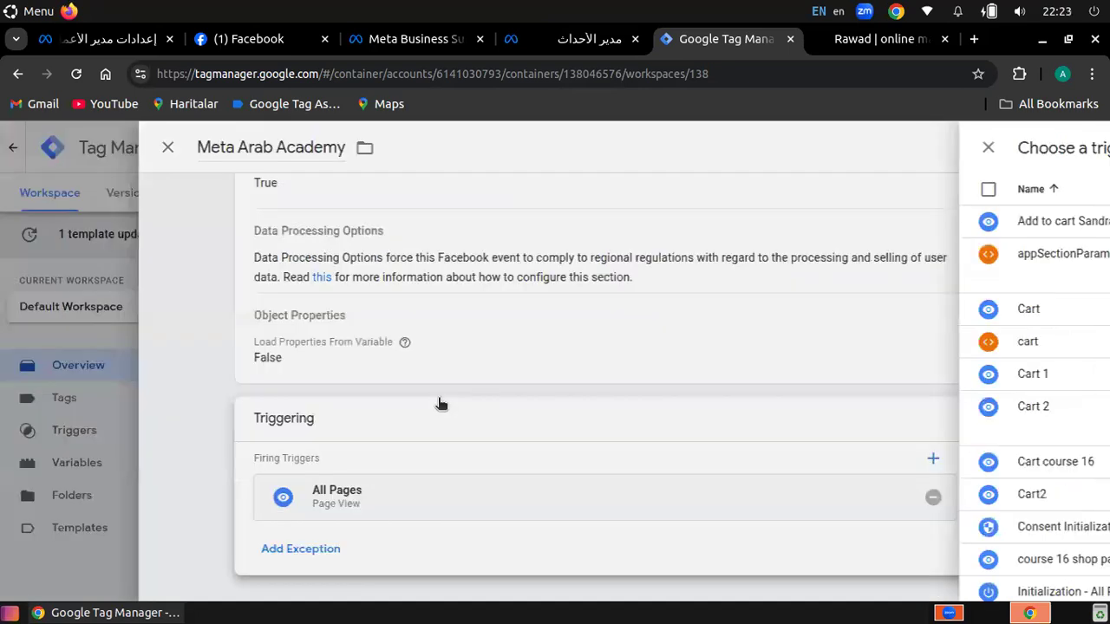
pyautogui.scroll(3, 439, 404)
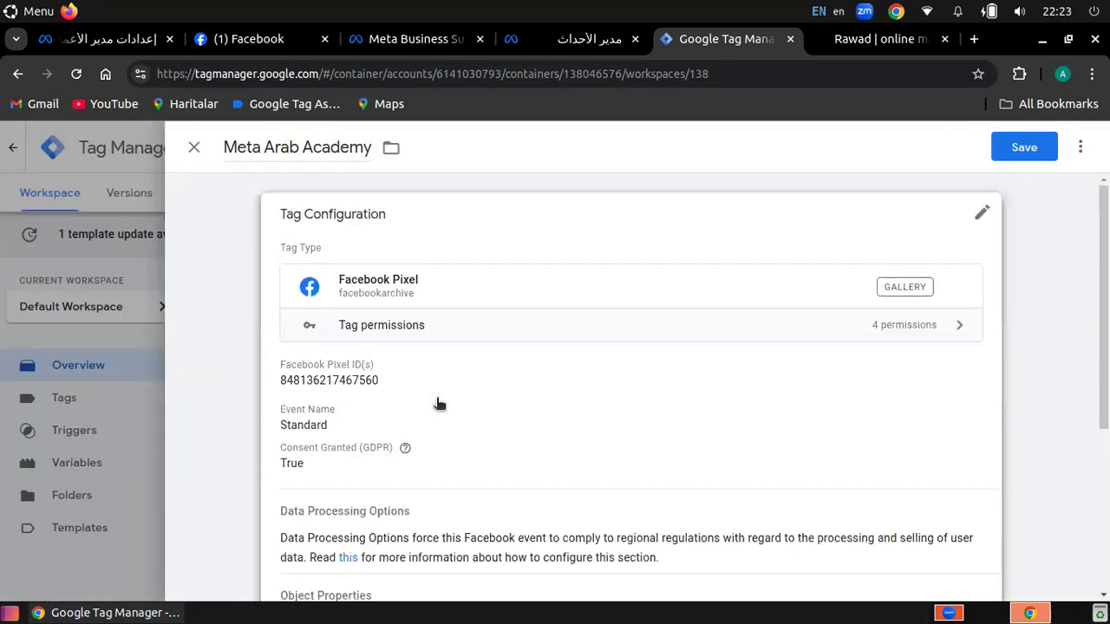
pyautogui.scroll(-3, 440, 404)
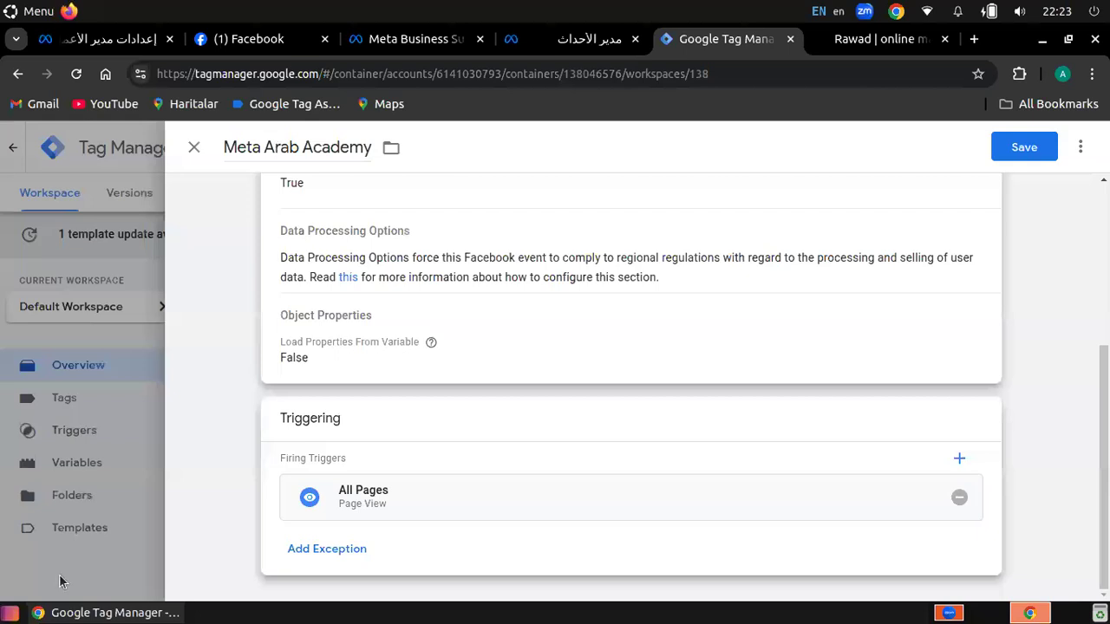
pyautogui.click(1025, 149)
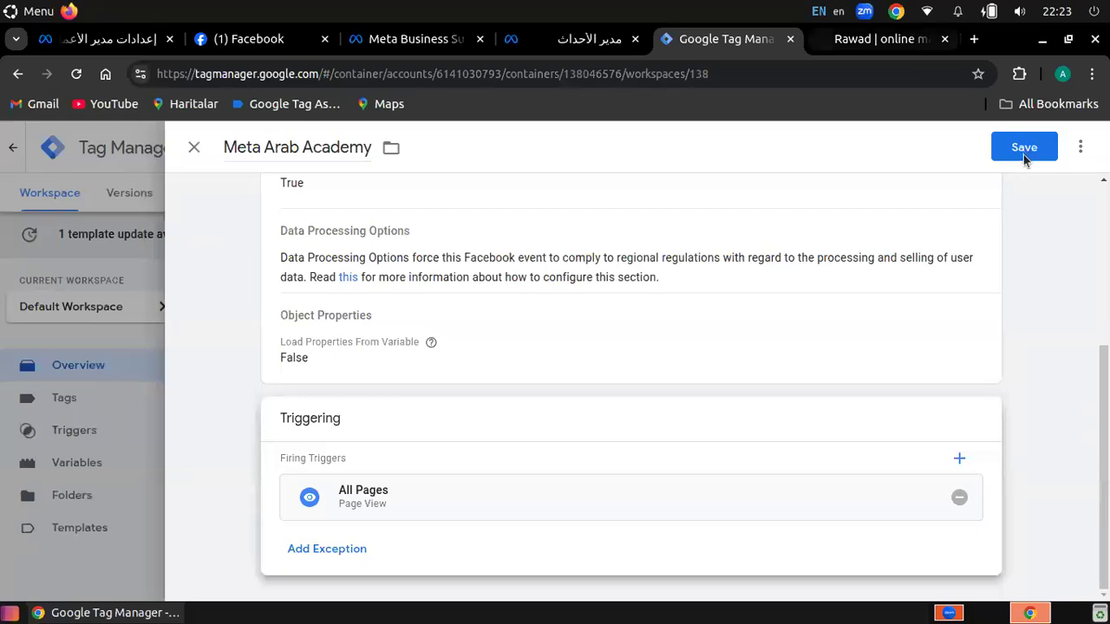
pyautogui.click(1024, 149)
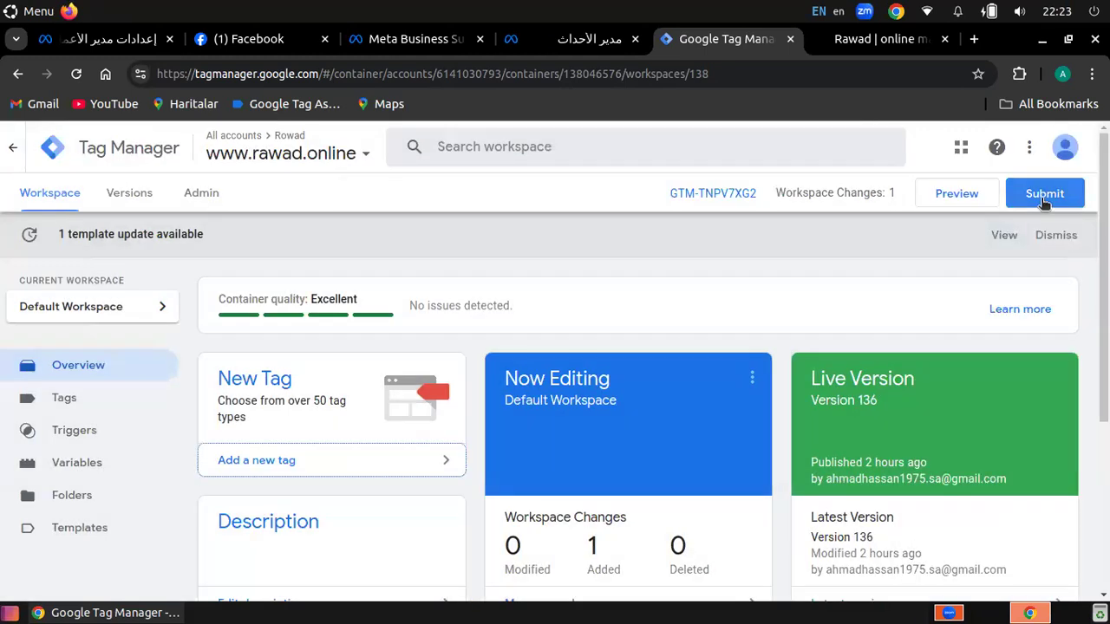
# Step: Submit and publish the workspace changes as a new container version without a name or description, and close the version summary
pyautogui.click(1044, 196)
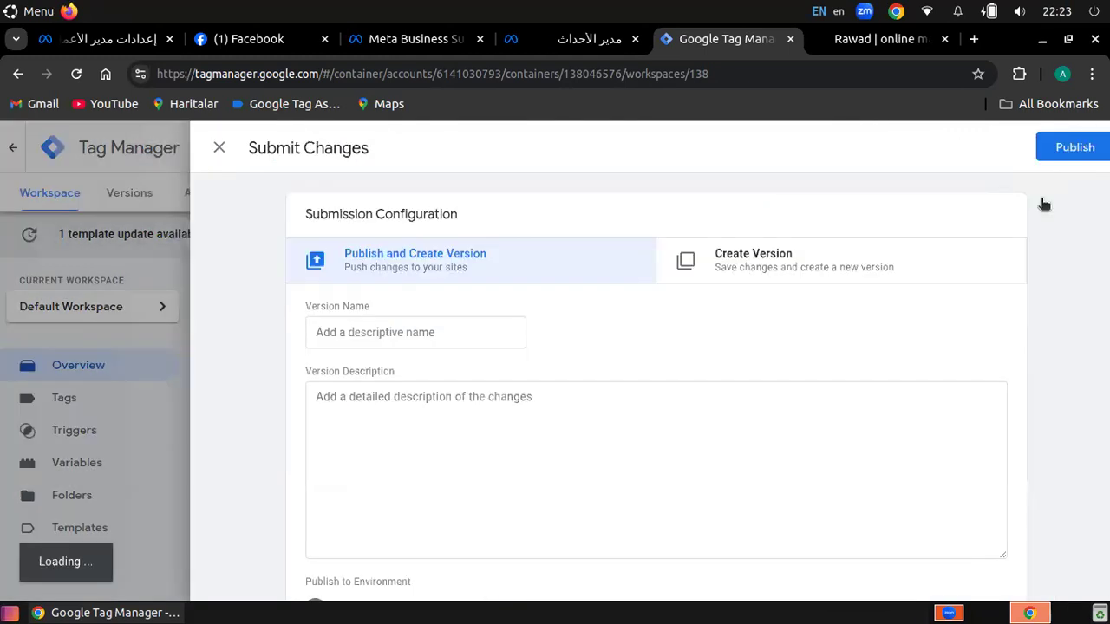
pyautogui.click(348, 323)
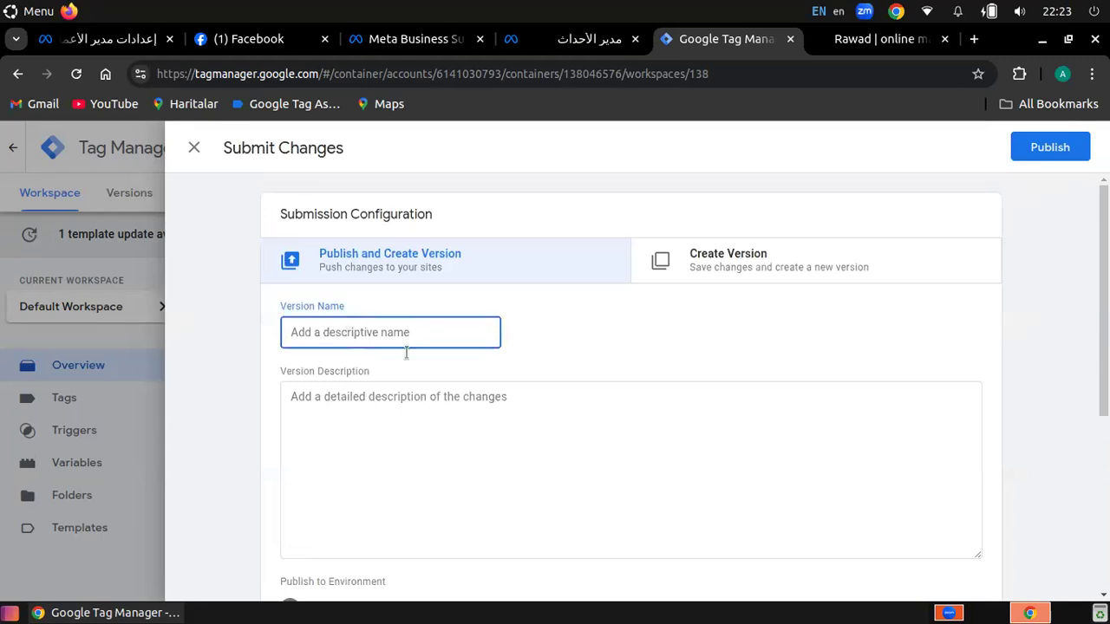
pyautogui.click(369, 421)
pyautogui.click(392, 336)
pyautogui.click(1045, 149)
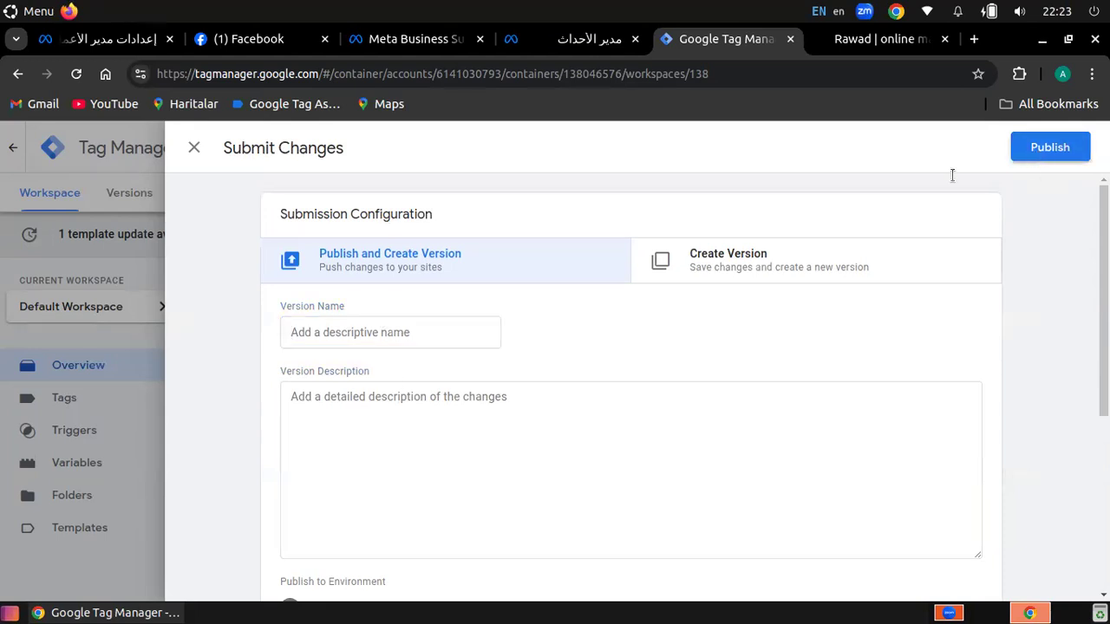
pyautogui.click(444, 437)
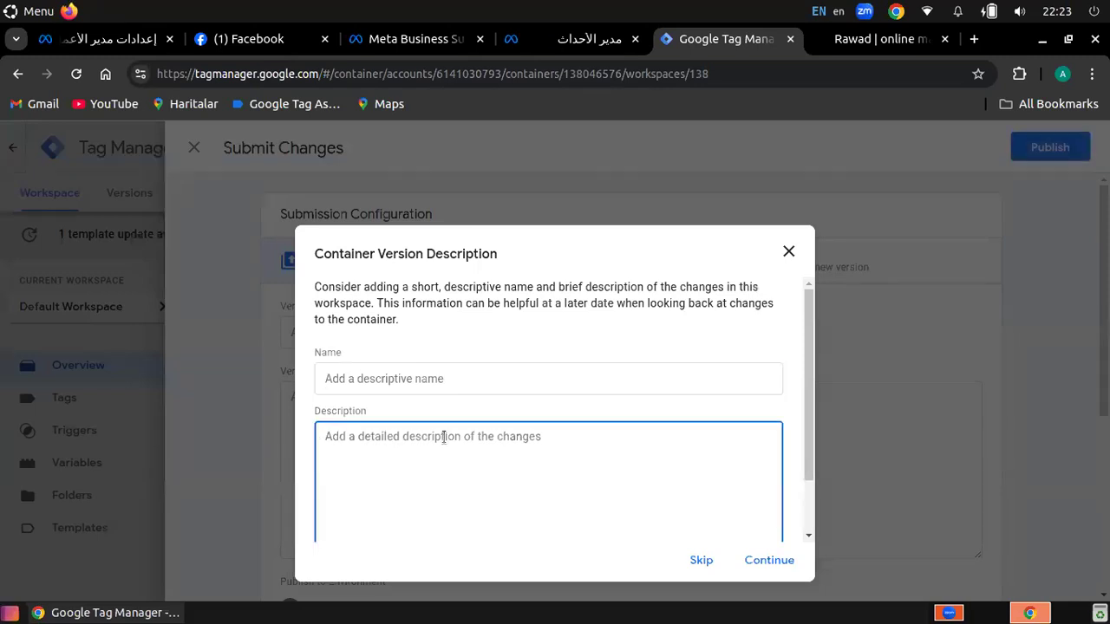
pyautogui.click(770, 561)
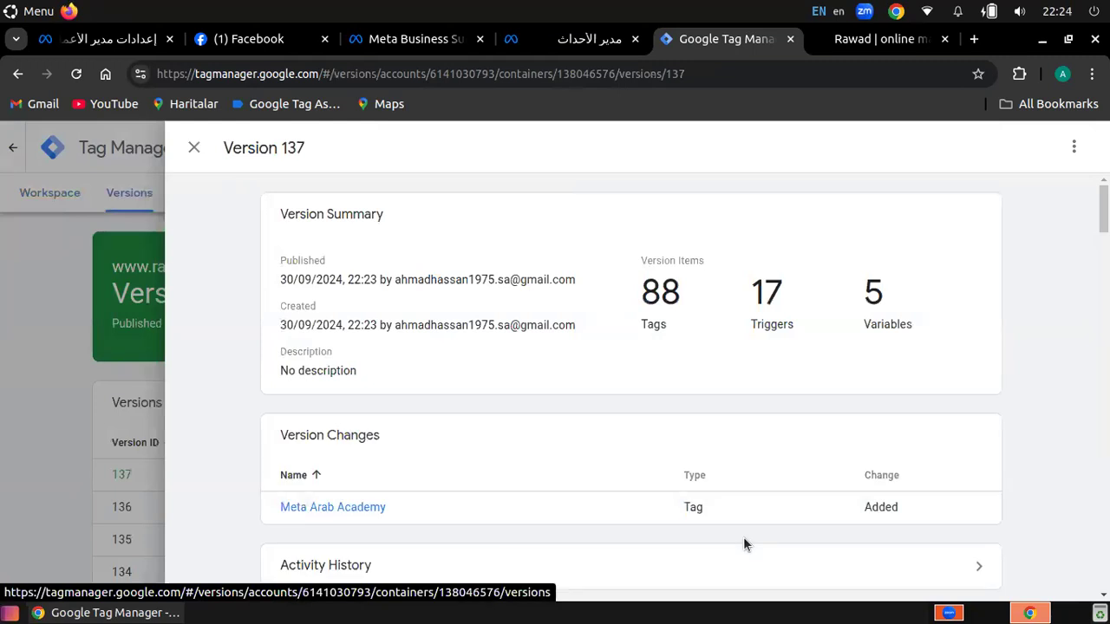
pyautogui.click(195, 153)
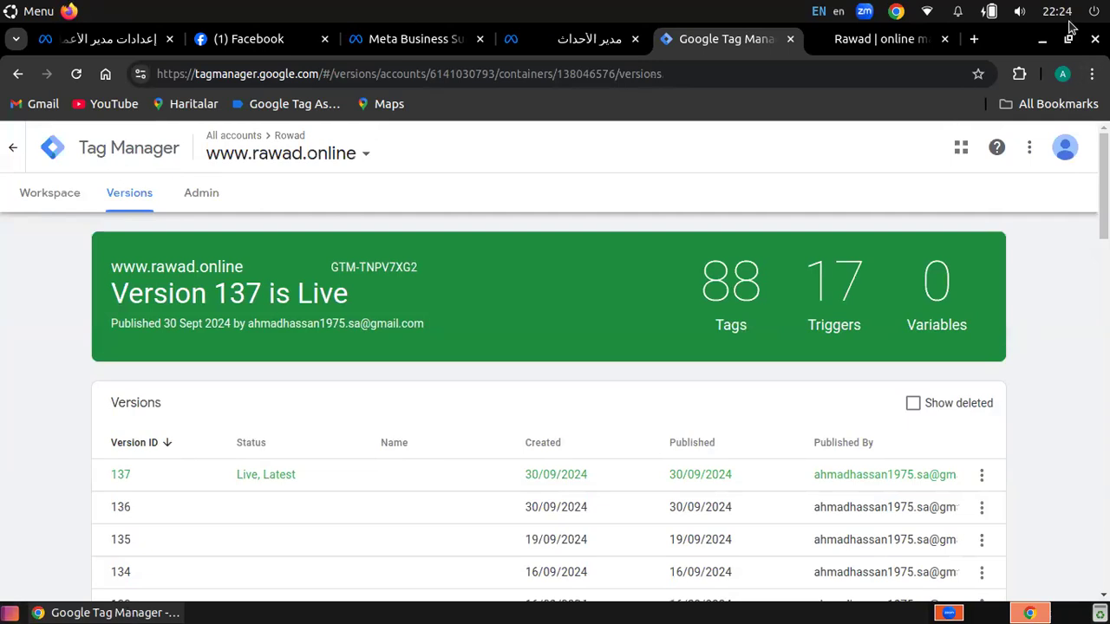
# Step: Search the Chrome Web Store for "google tag assistant" and look over the Tag Assistant extensions offered
pyautogui.click(1092, 73)
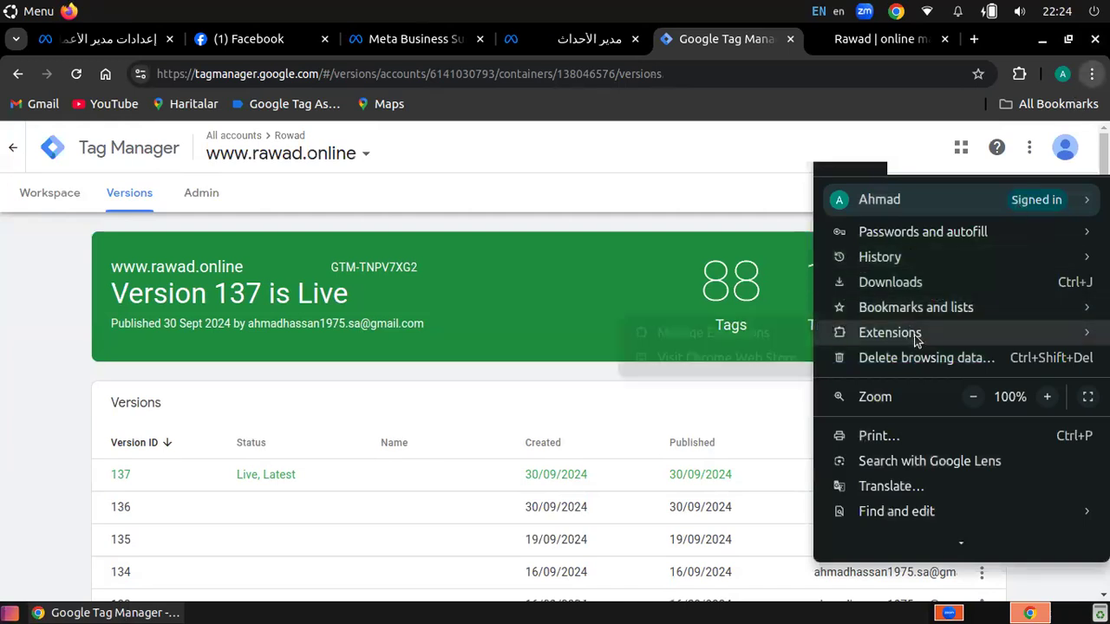
pyautogui.moveTo(906, 338)
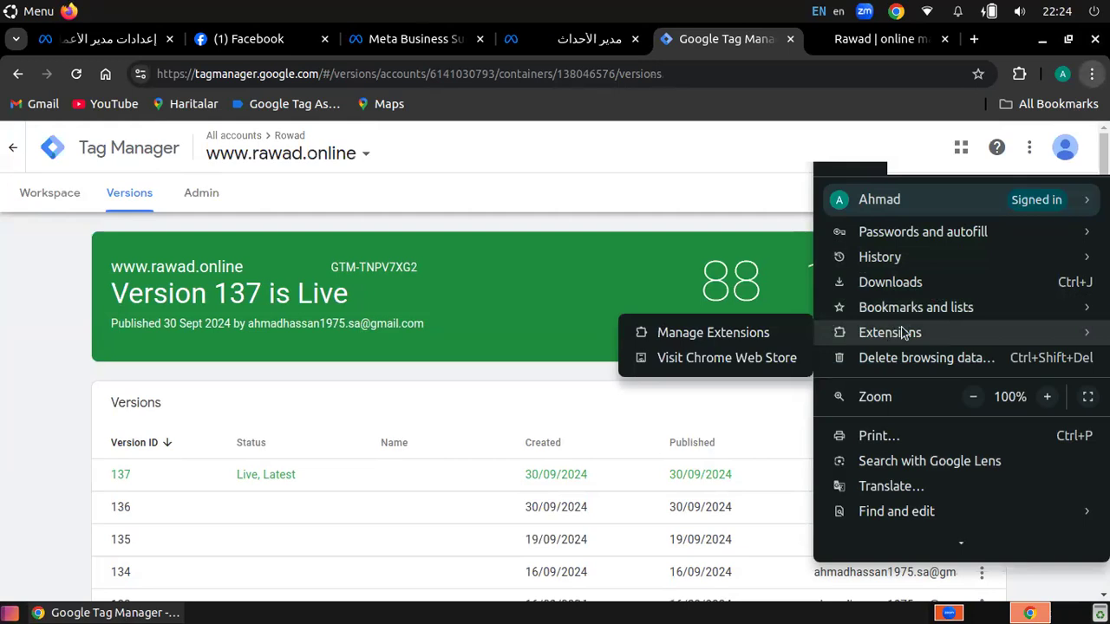
pyautogui.click(749, 366)
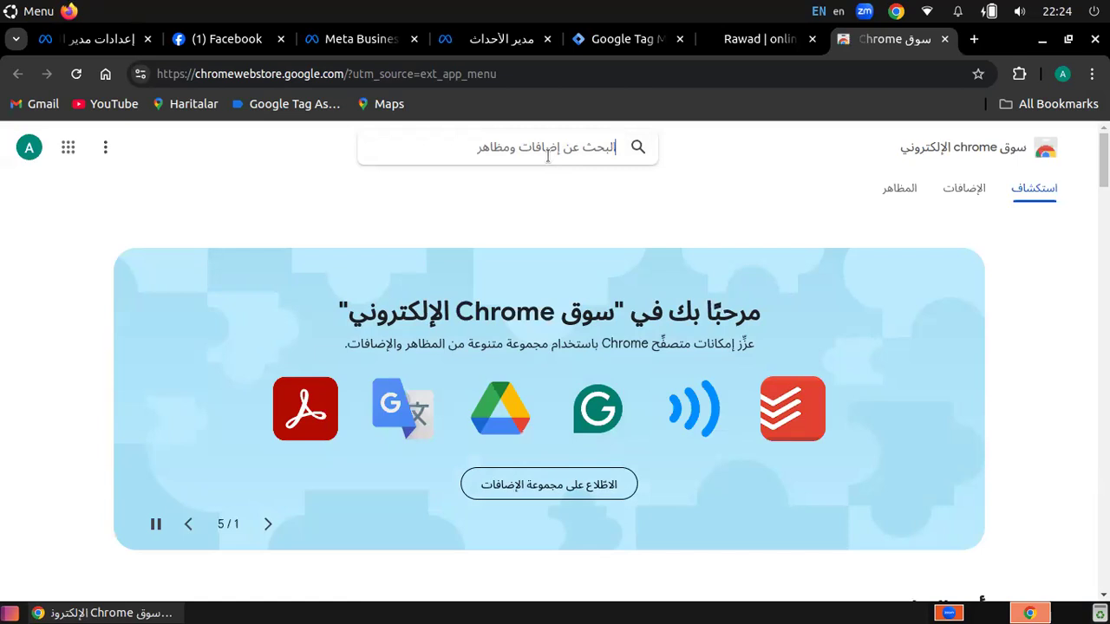
pyautogui.write('google')
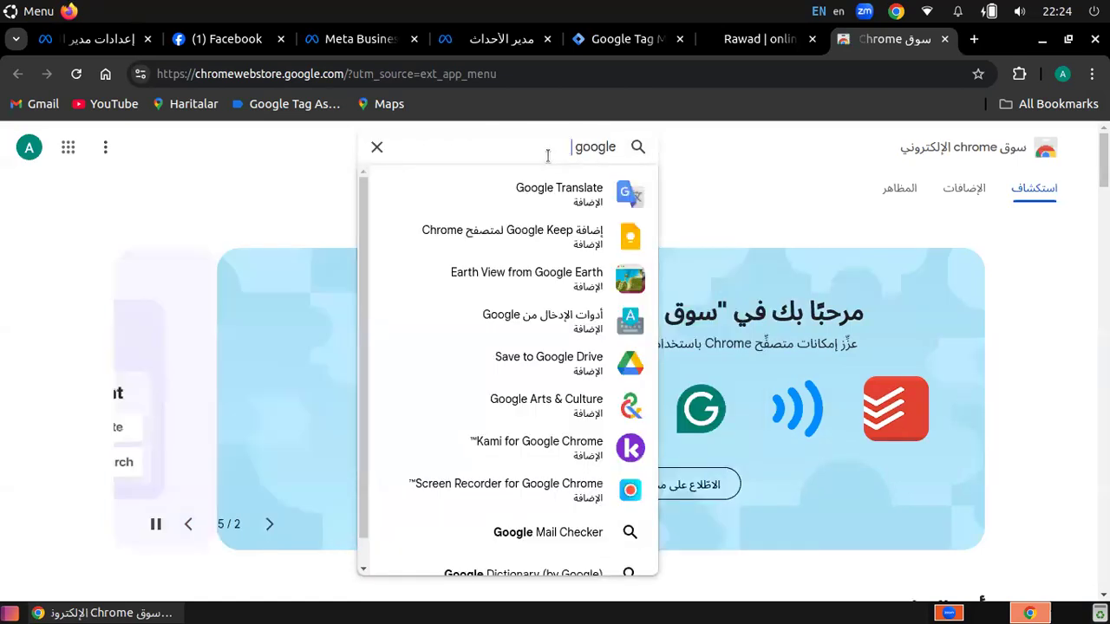
pyautogui.write(' tag assistant')
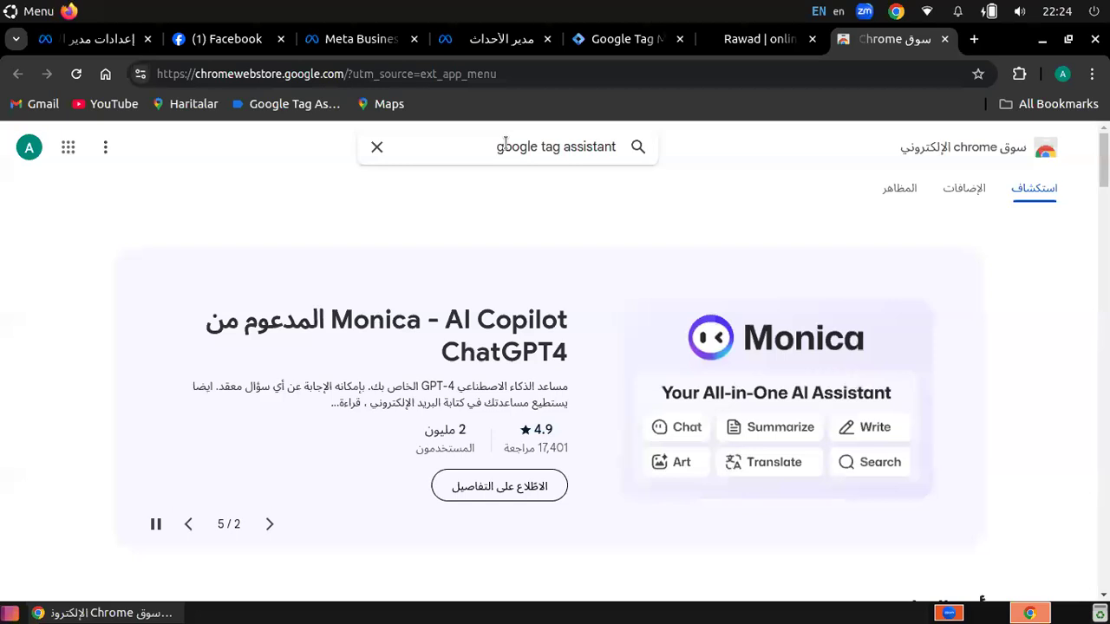
pyautogui.press('Return')
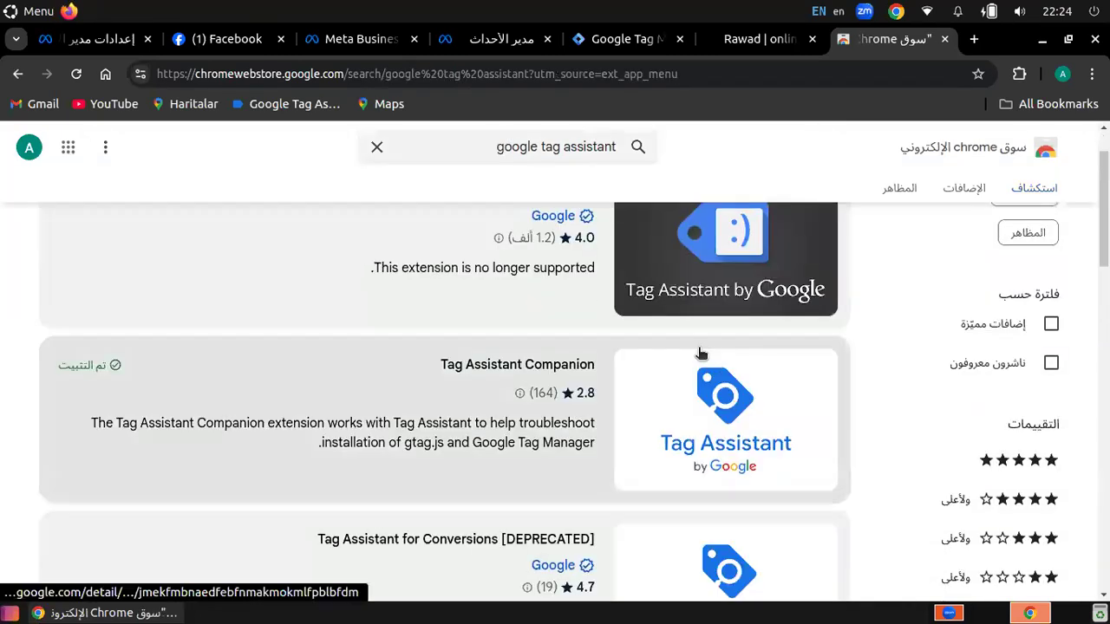
pyautogui.scroll(-2, 702, 356)
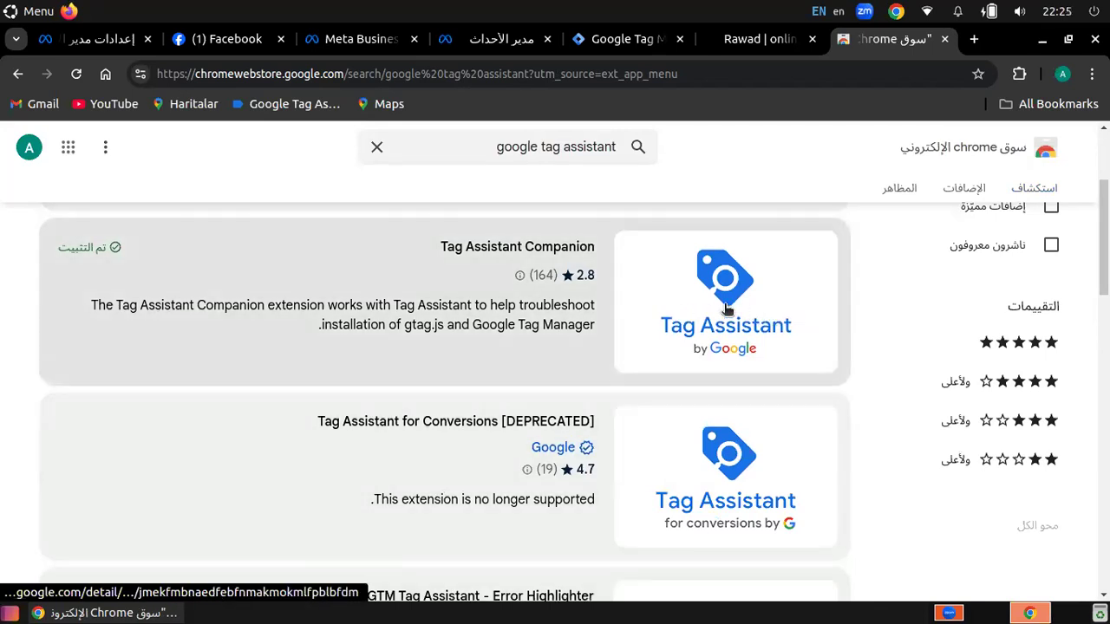
pyautogui.scroll(2, 724, 334)
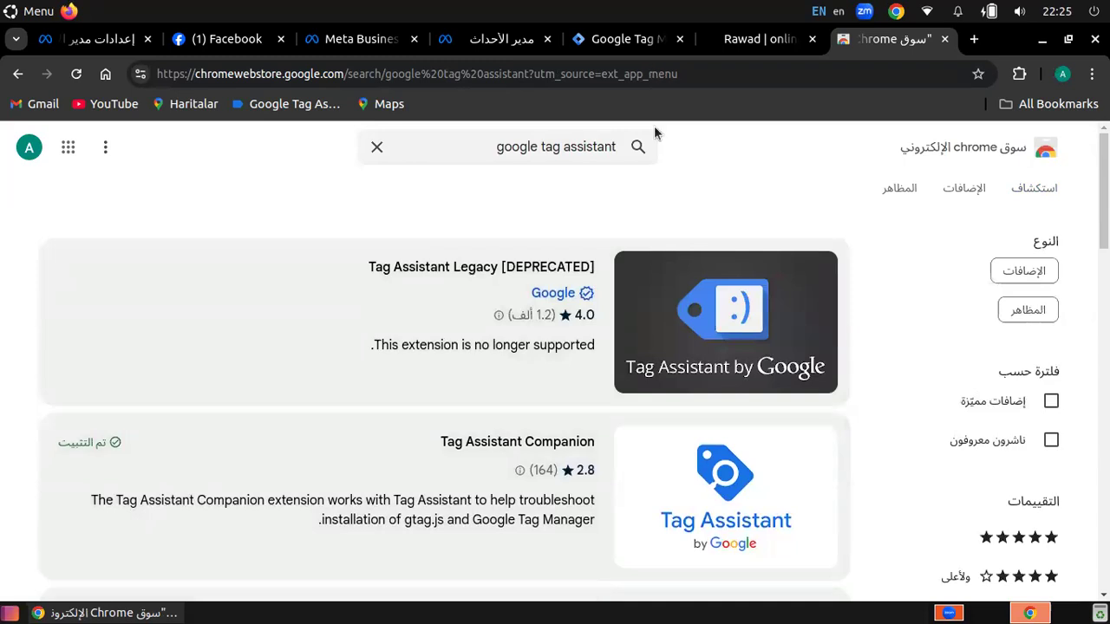
pyautogui.click(292, 105)
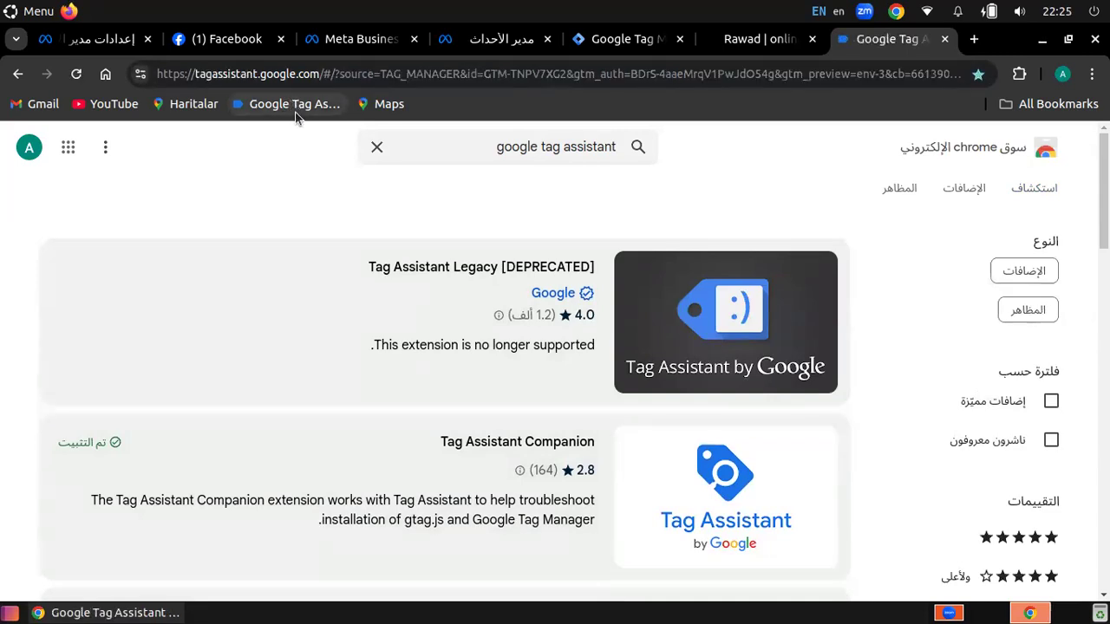
pyautogui.click(294, 104)
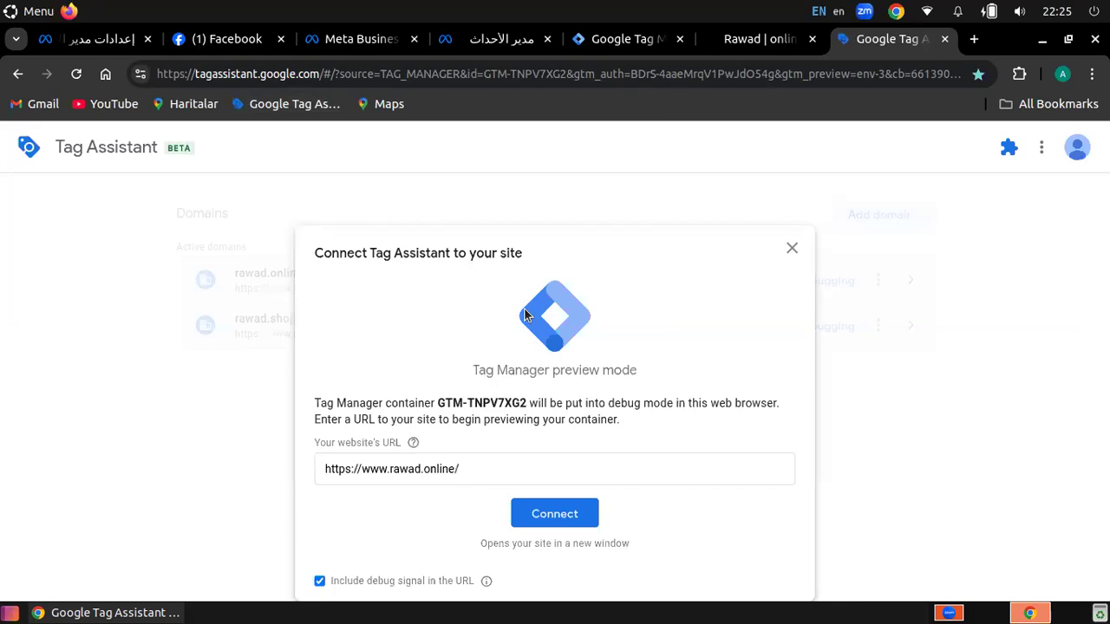
pyautogui.click(442, 468)
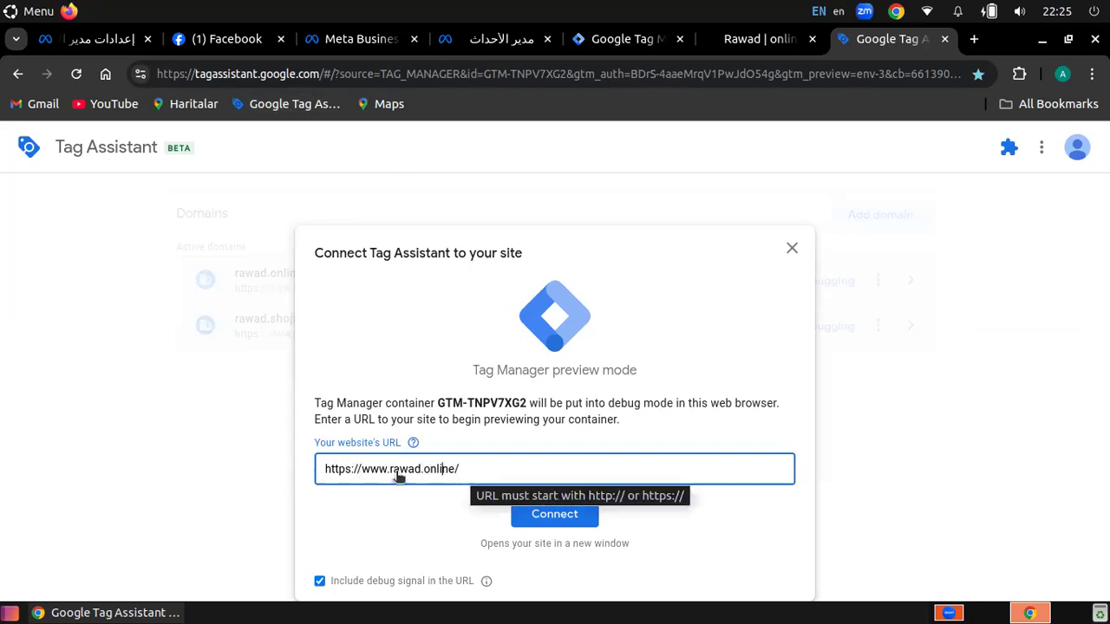
pyautogui.click(552, 516)
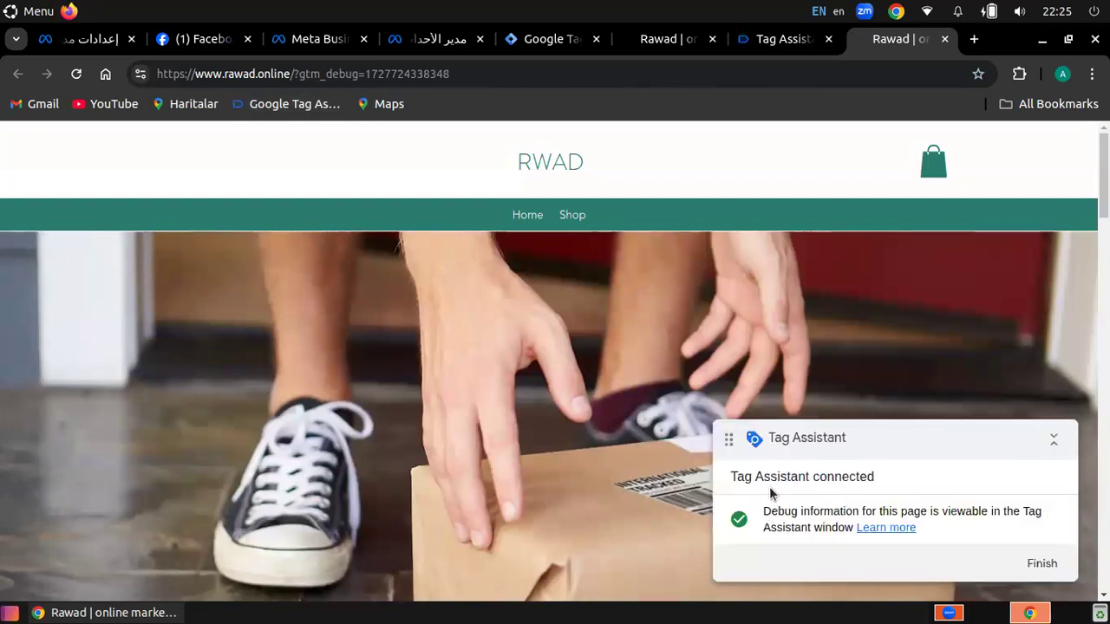
pyautogui.click(784, 43)
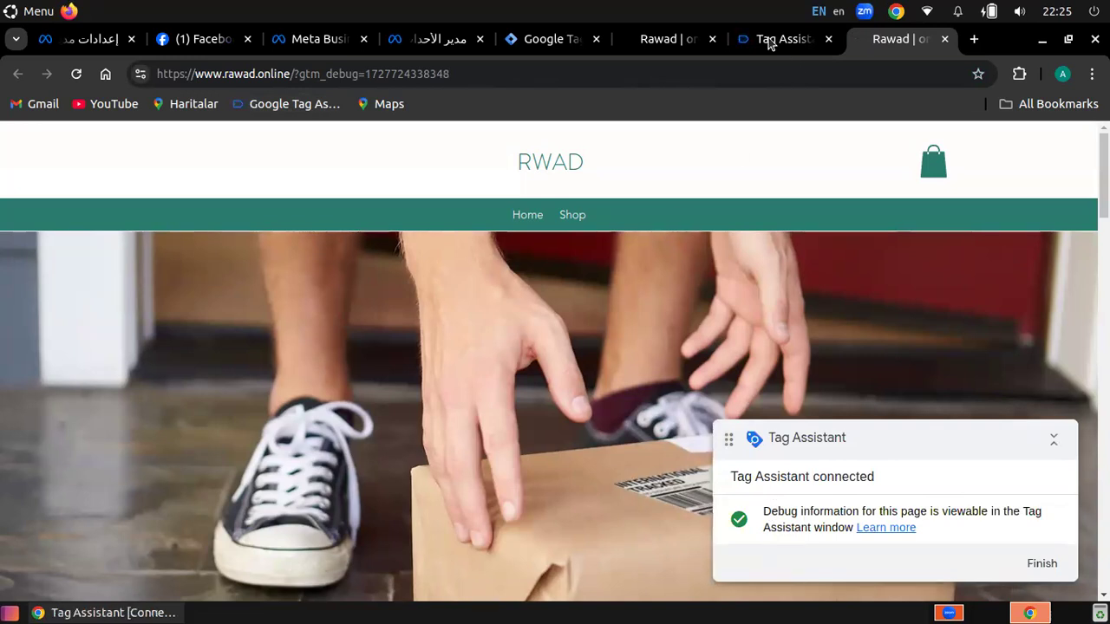
pyautogui.click(774, 43)
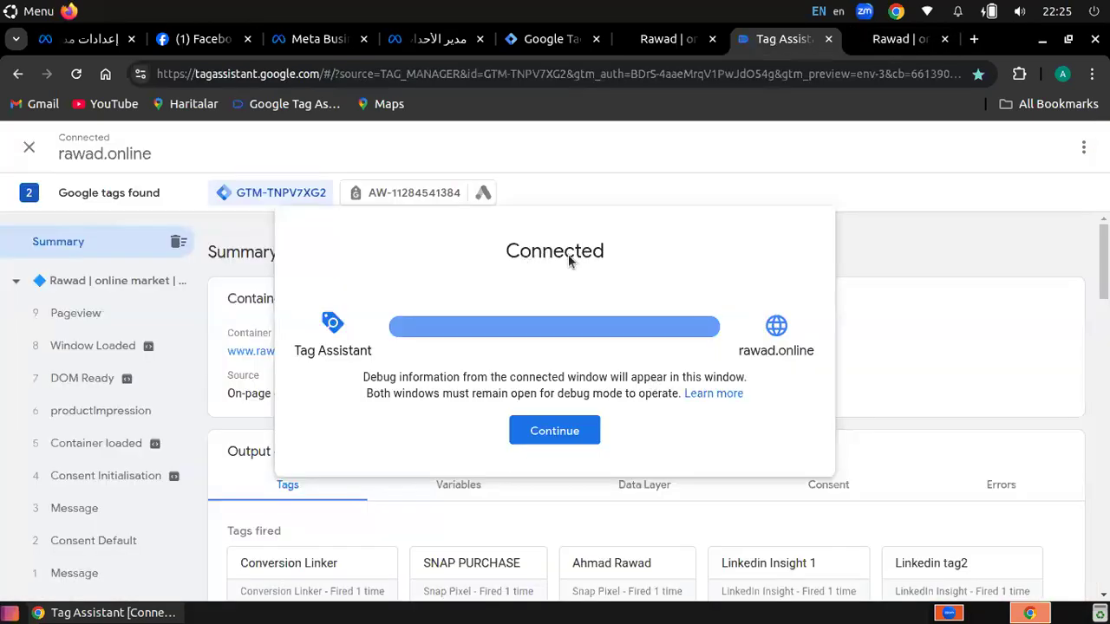
pyautogui.click(537, 429)
# Step: Look through the tags fired on rawad.online in the Tag Assistant summary, checking the Meta Arab Academy Facebook Pixel tag
pyautogui.scroll(-3, 551, 448)
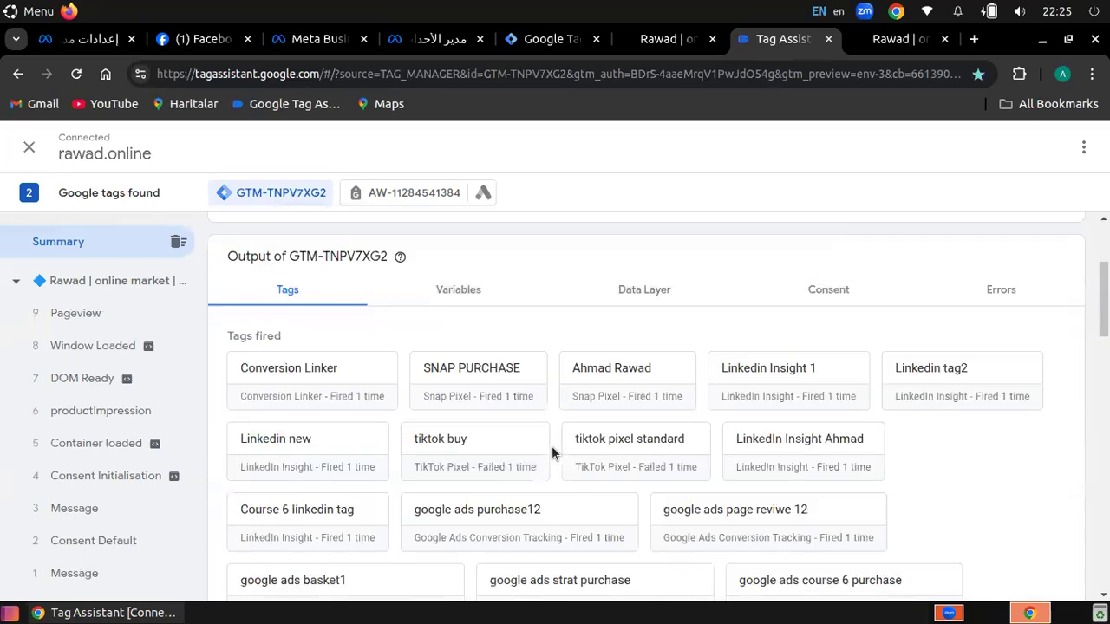
pyautogui.scroll(-2, 552, 445)
pyautogui.scroll(-3, 554, 451)
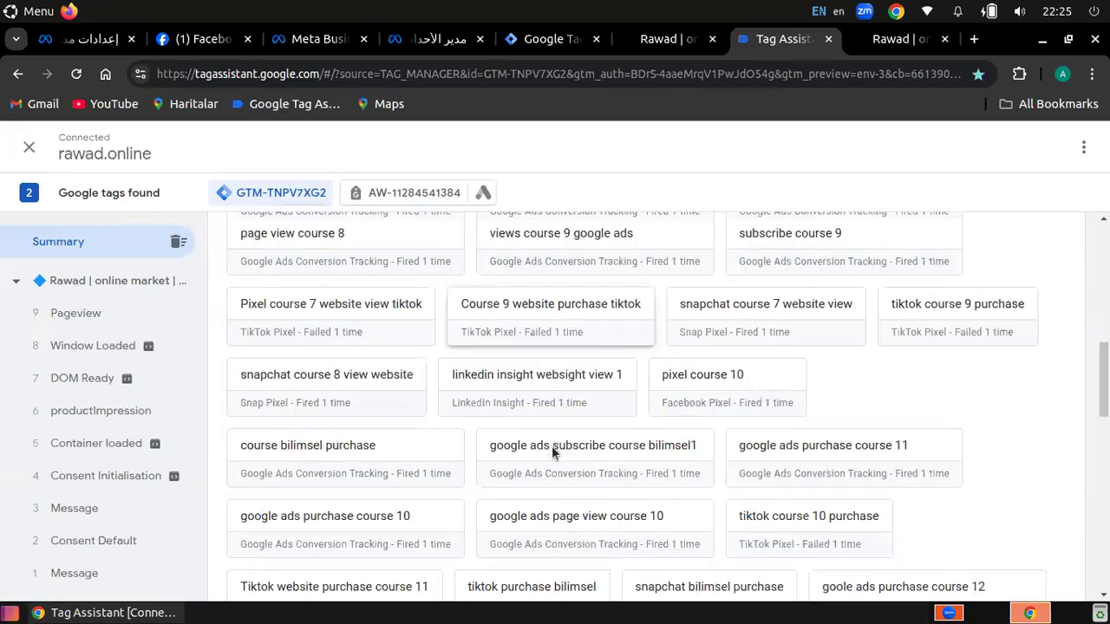
pyautogui.scroll(-3, 553, 448)
pyautogui.scroll(-3, 593, 510)
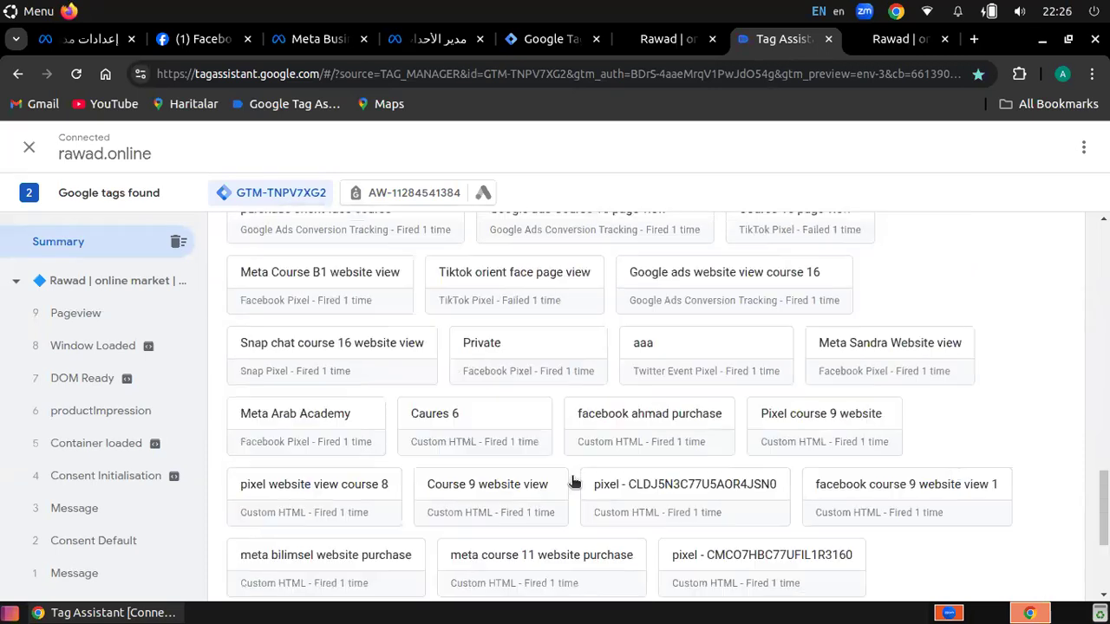
pyautogui.scroll(-3, 353, 488)
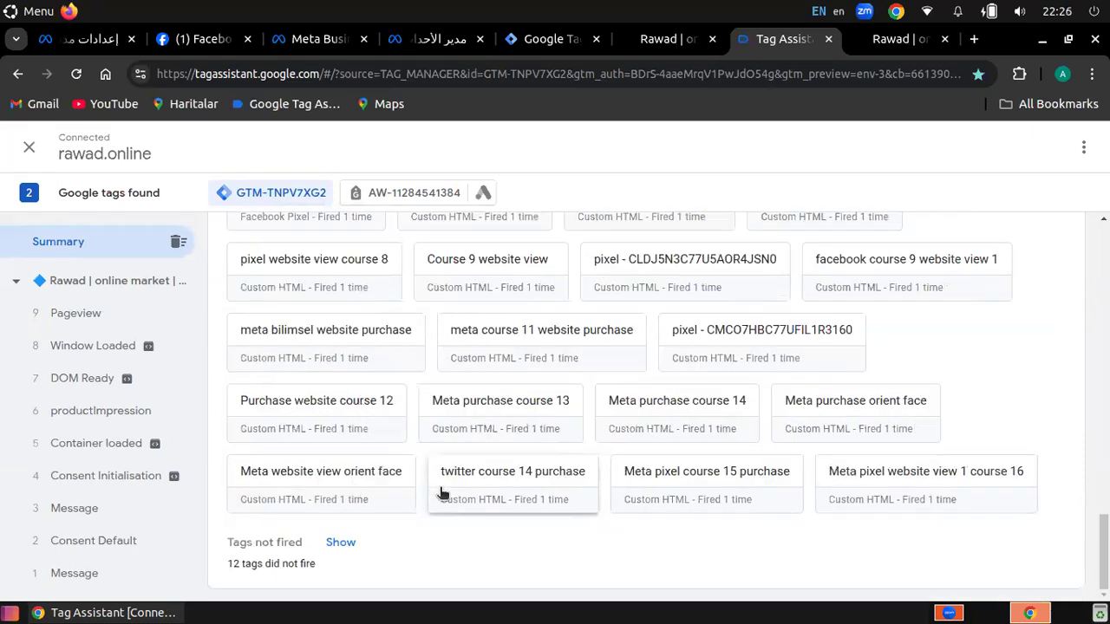
pyautogui.scroll(1, 442, 493)
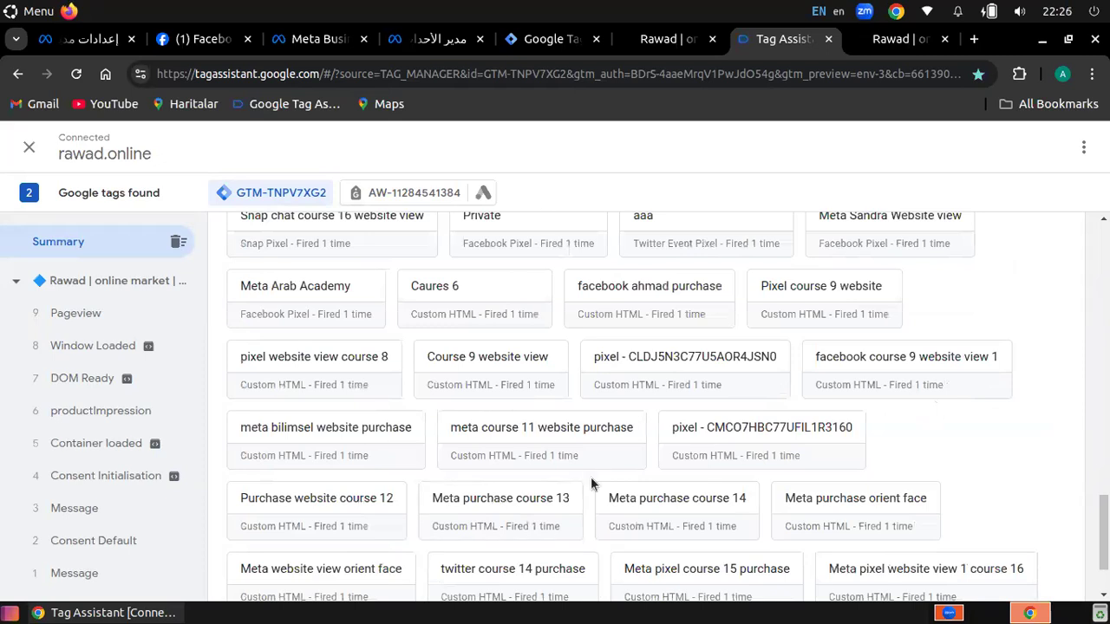
pyautogui.scroll(1, 598, 483)
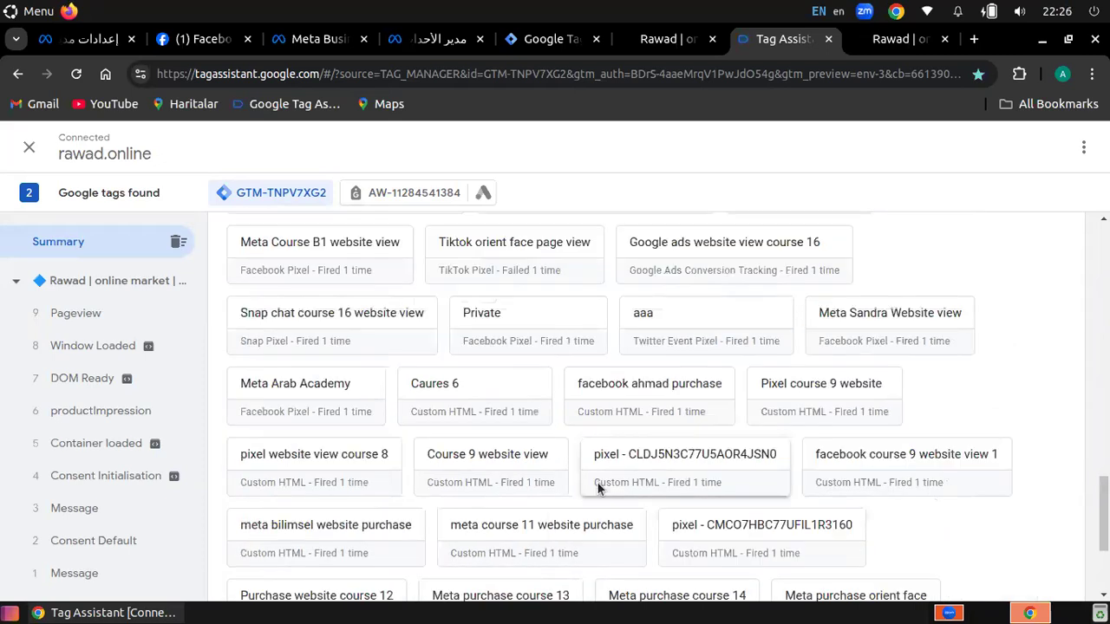
pyautogui.scroll(3, 769, 293)
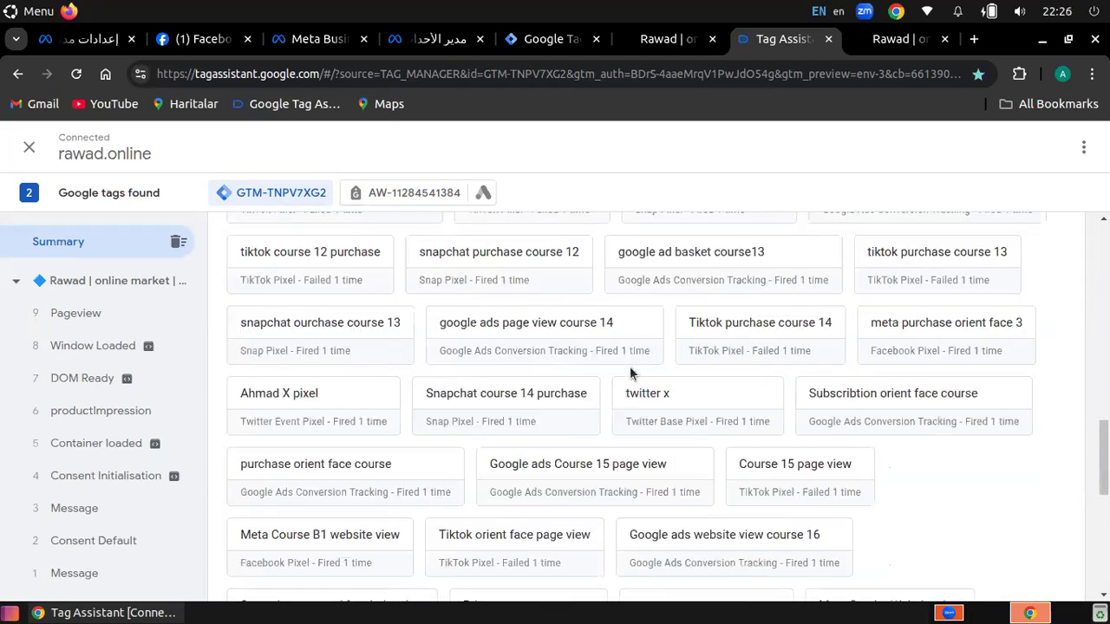
pyautogui.scroll(2, 681, 389)
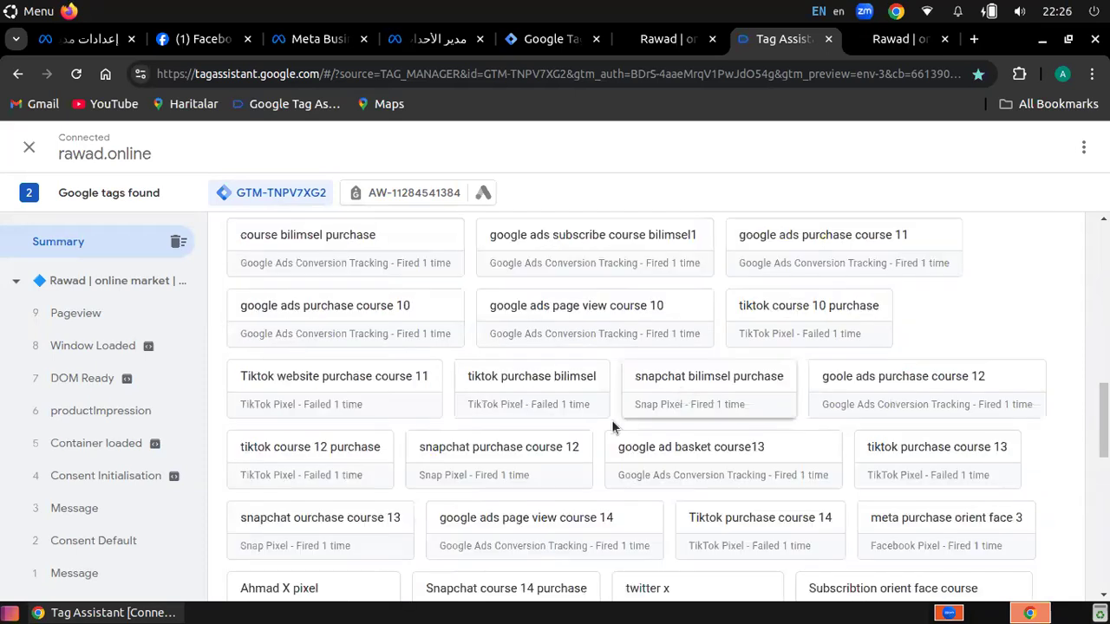
pyautogui.scroll(3, 611, 420)
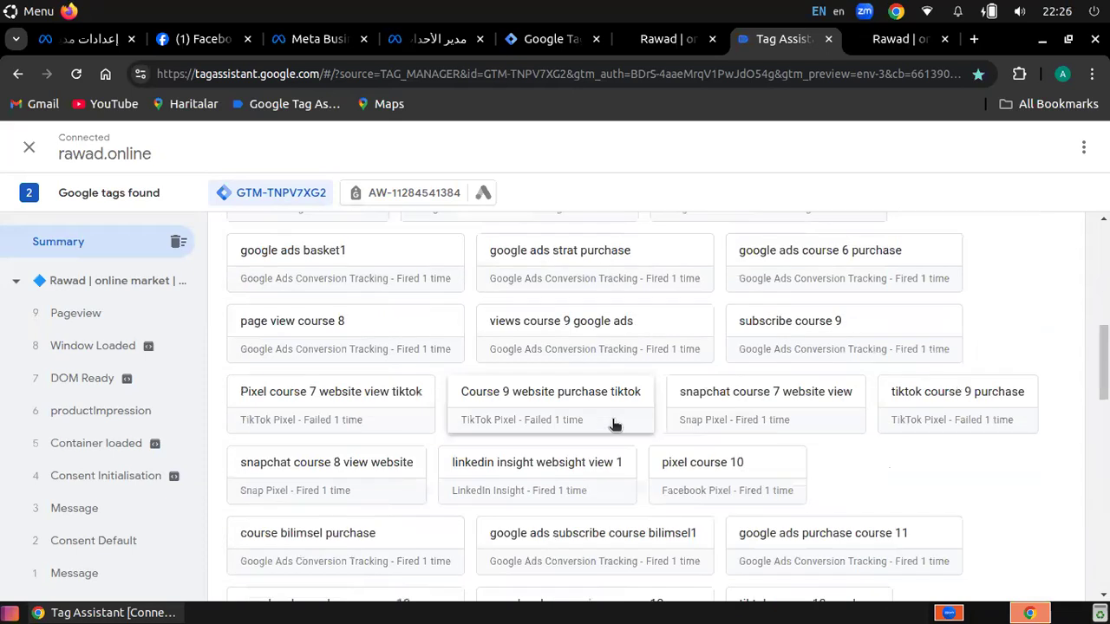
pyautogui.scroll(3, 618, 431)
pyautogui.scroll(3, 629, 451)
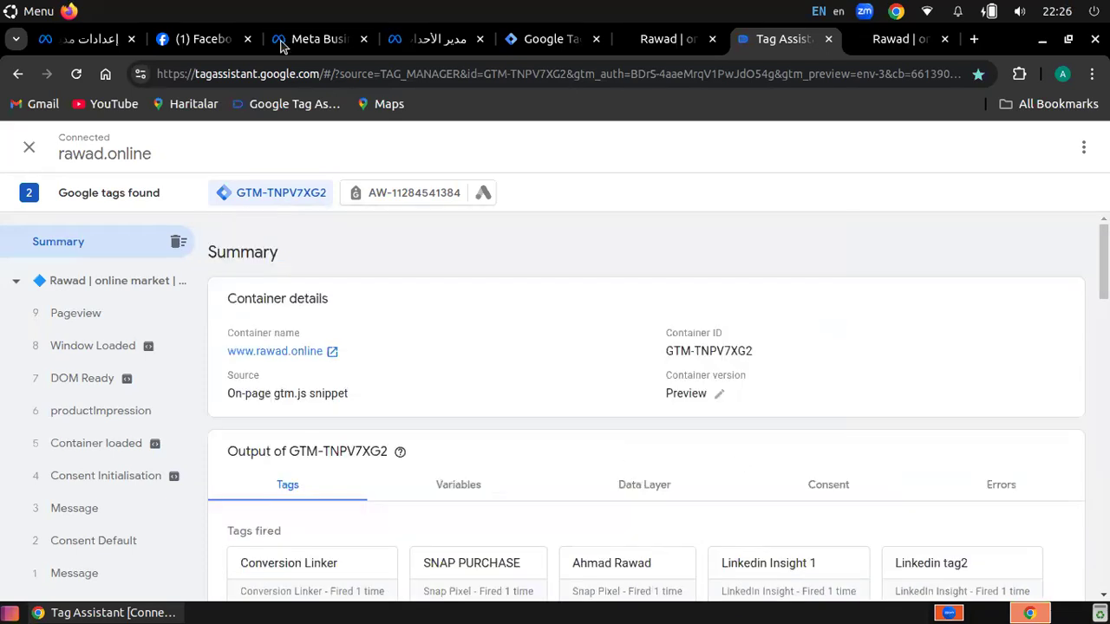
# Step: Open event testing for the Arab Academy data set in Meta Events Manager, and visit the shop and its first product on the connected rawad.online site
pyautogui.click(453, 49)
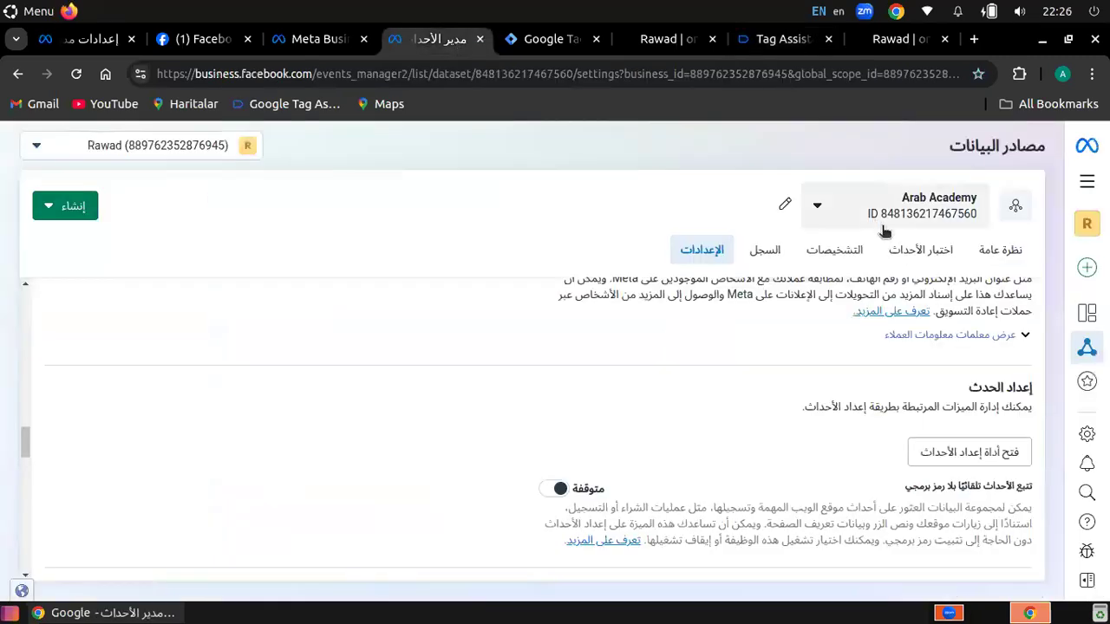
pyautogui.click(924, 252)
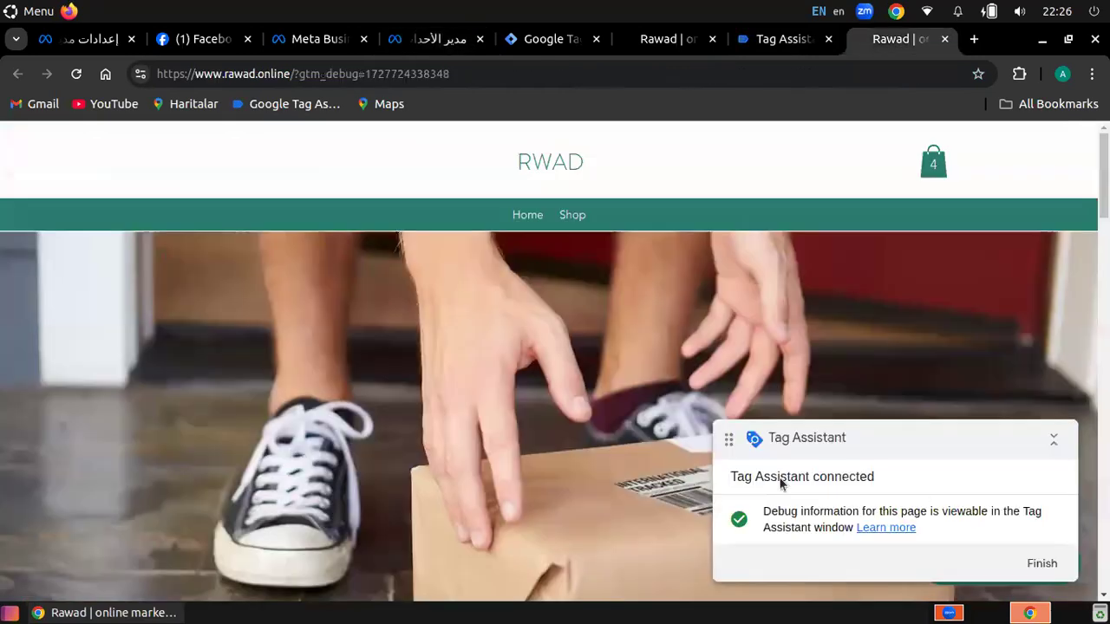
pyautogui.click(573, 219)
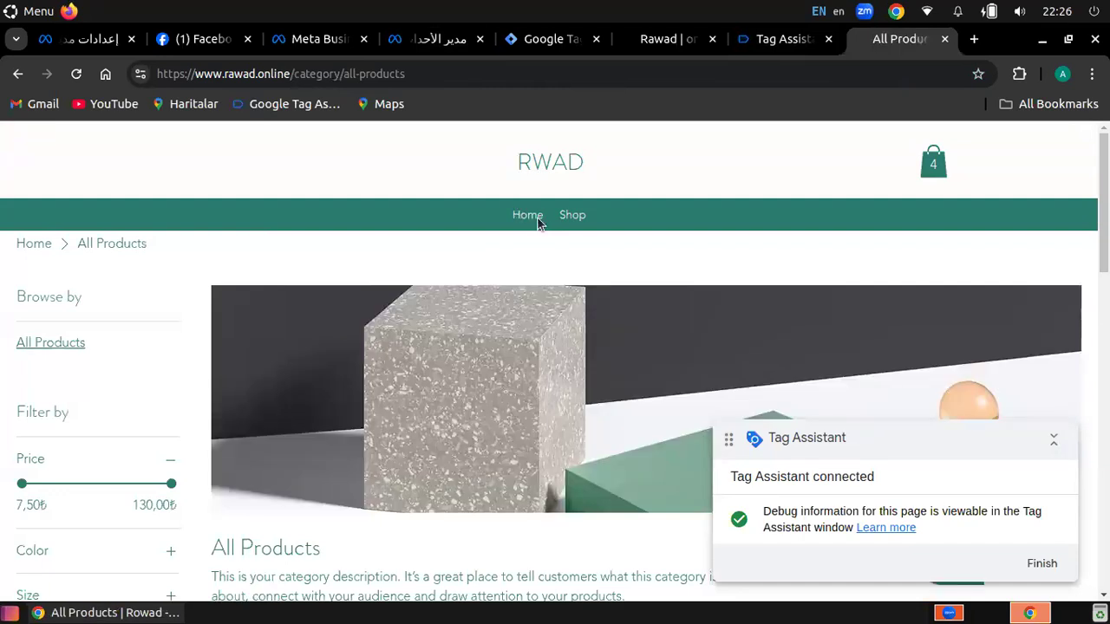
pyautogui.scroll(-5, 437, 413)
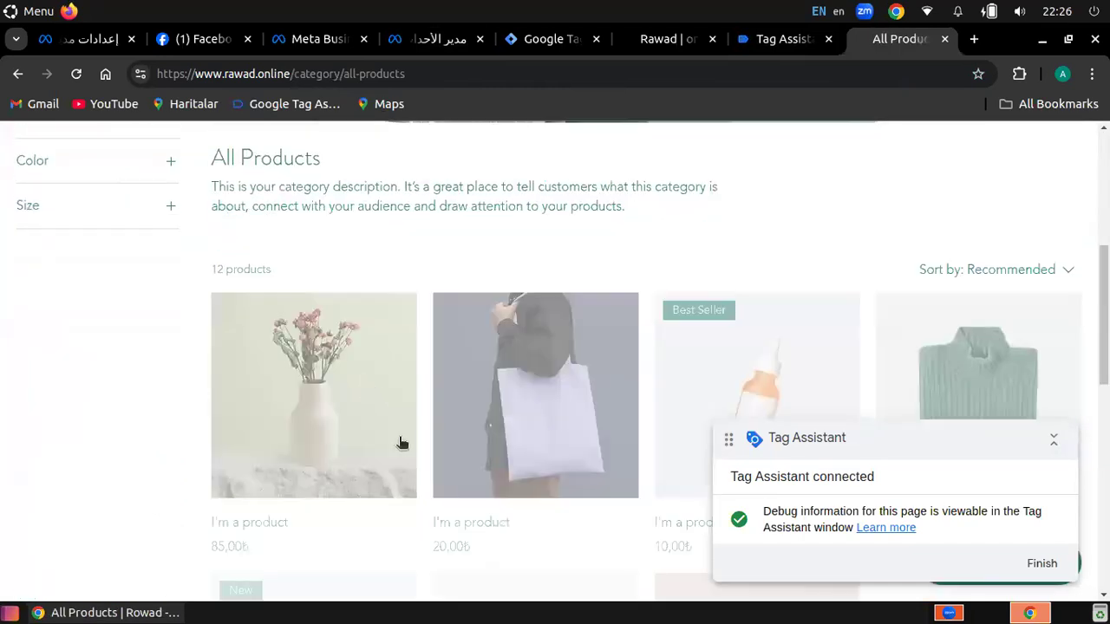
pyautogui.click(401, 442)
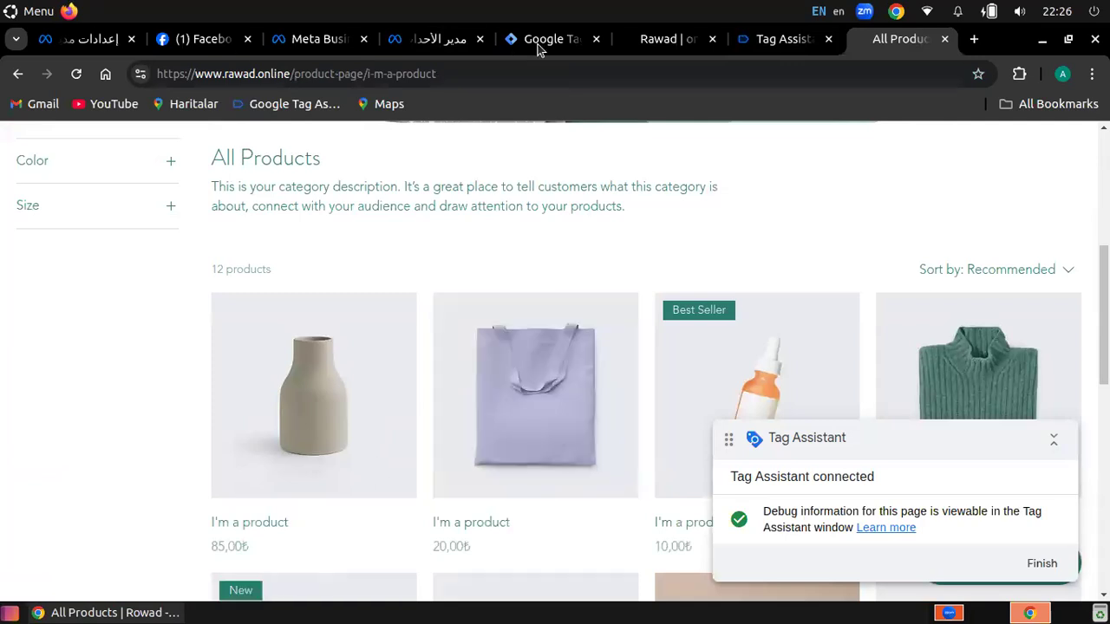
pyautogui.click(441, 38)
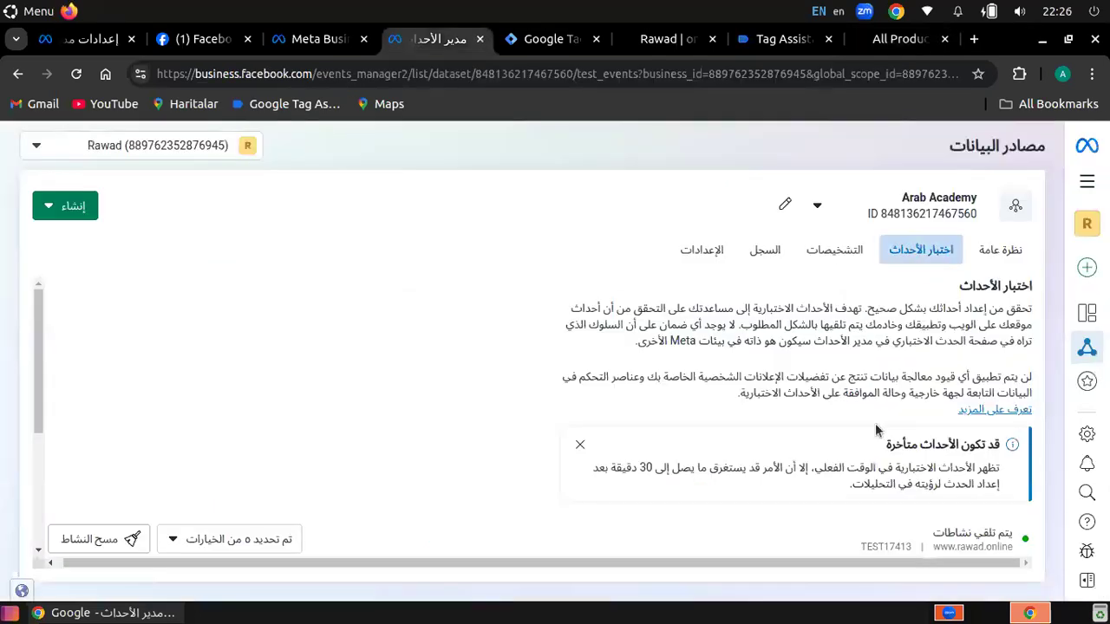
pyautogui.scroll(-1, 876, 430)
pyautogui.scroll(-2, 876, 430)
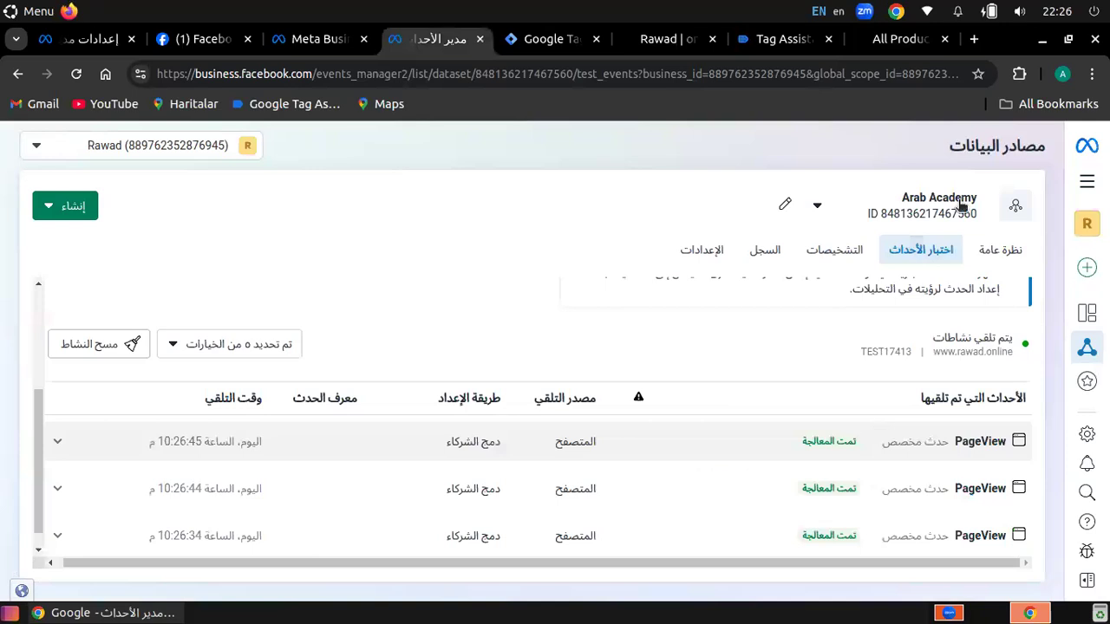
pyautogui.scroll(2, 872, 428)
pyautogui.scroll(-1, 978, 451)
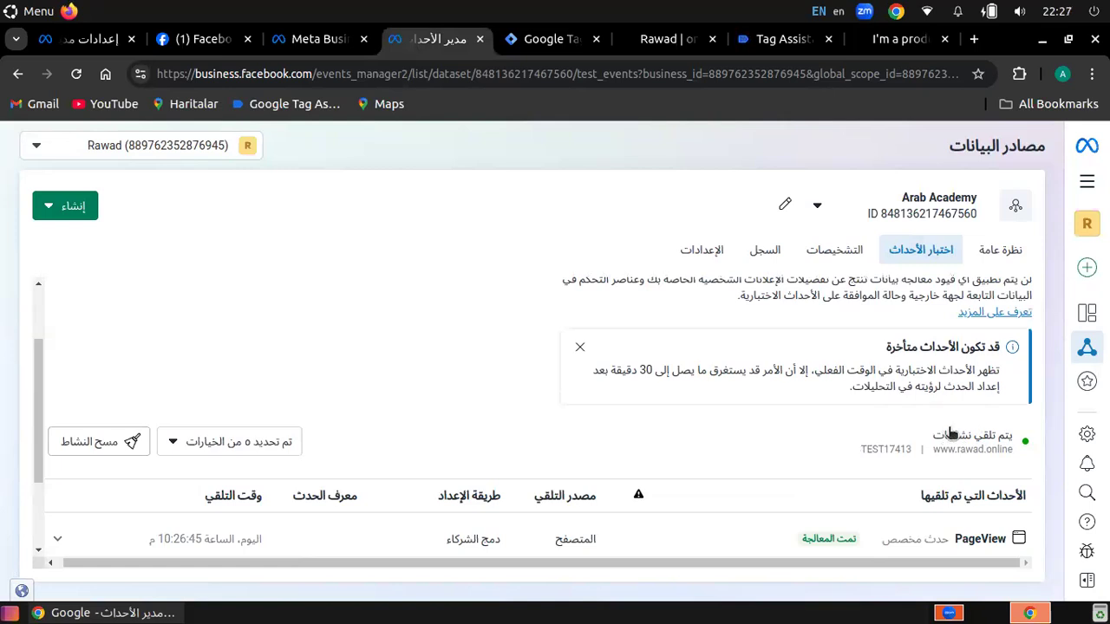
pyautogui.scroll(-3, 954, 434)
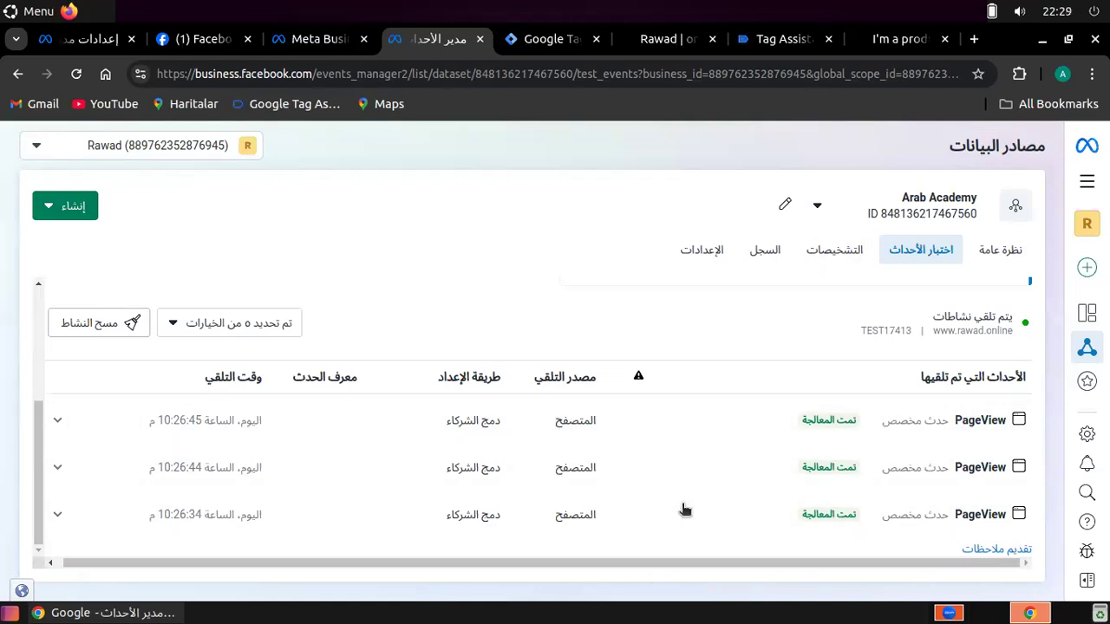
pyautogui.scroll(3, 682, 510)
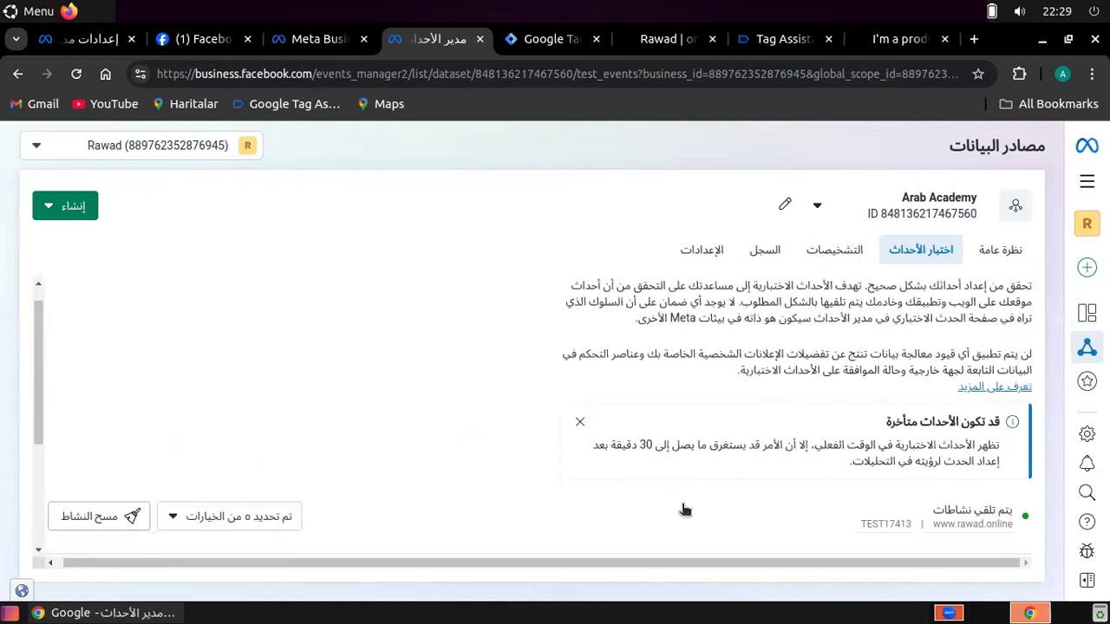
pyautogui.scroll(-3, 681, 510)
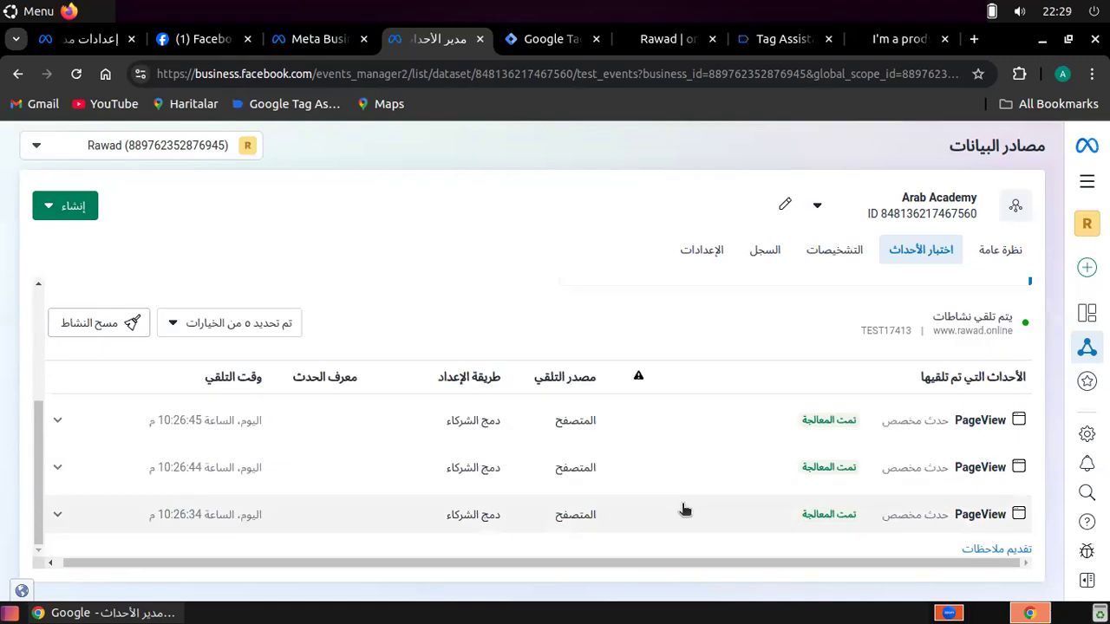